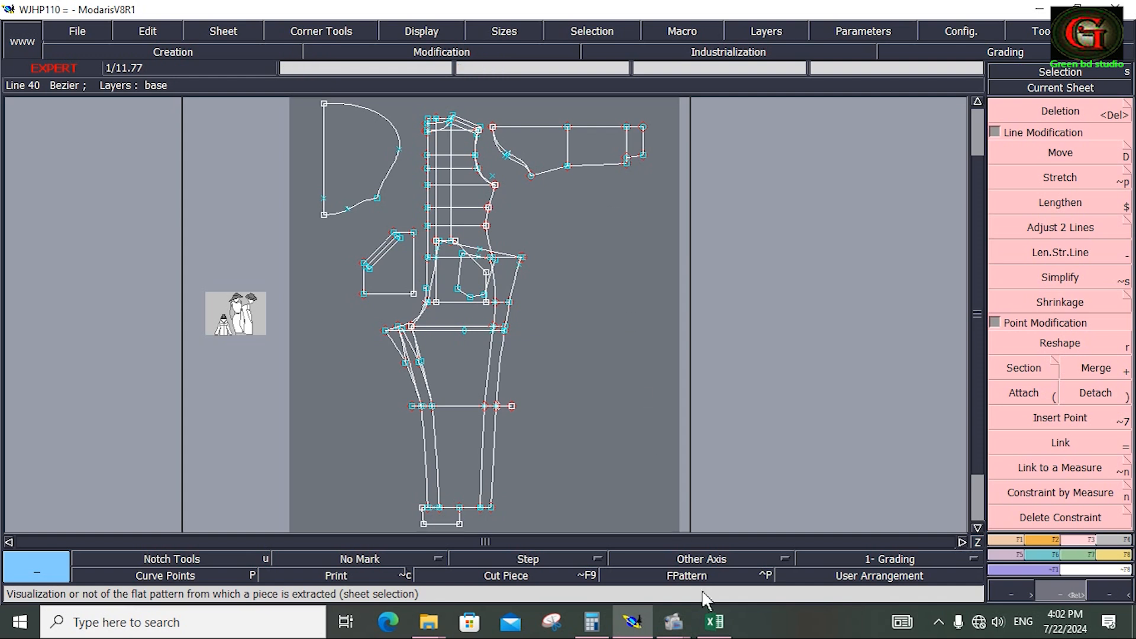
# - Switch to Excel and review the WJHP110W jumpsuit's measurement and grading chart
pyautogui.click(715, 621)
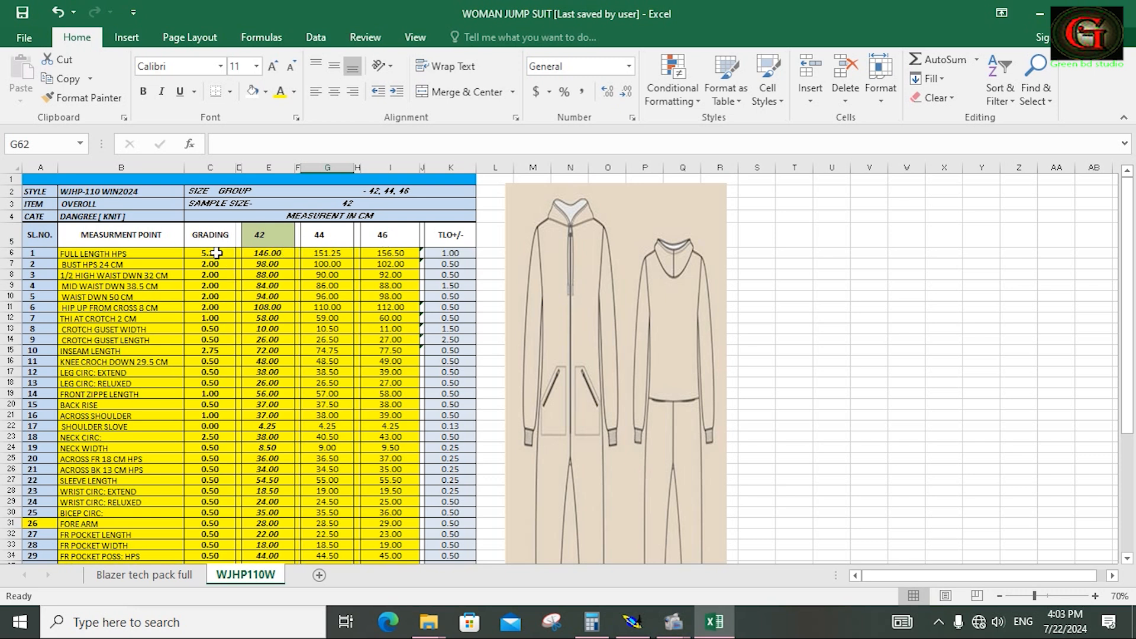
pyautogui.scroll(-11, 209, 398)
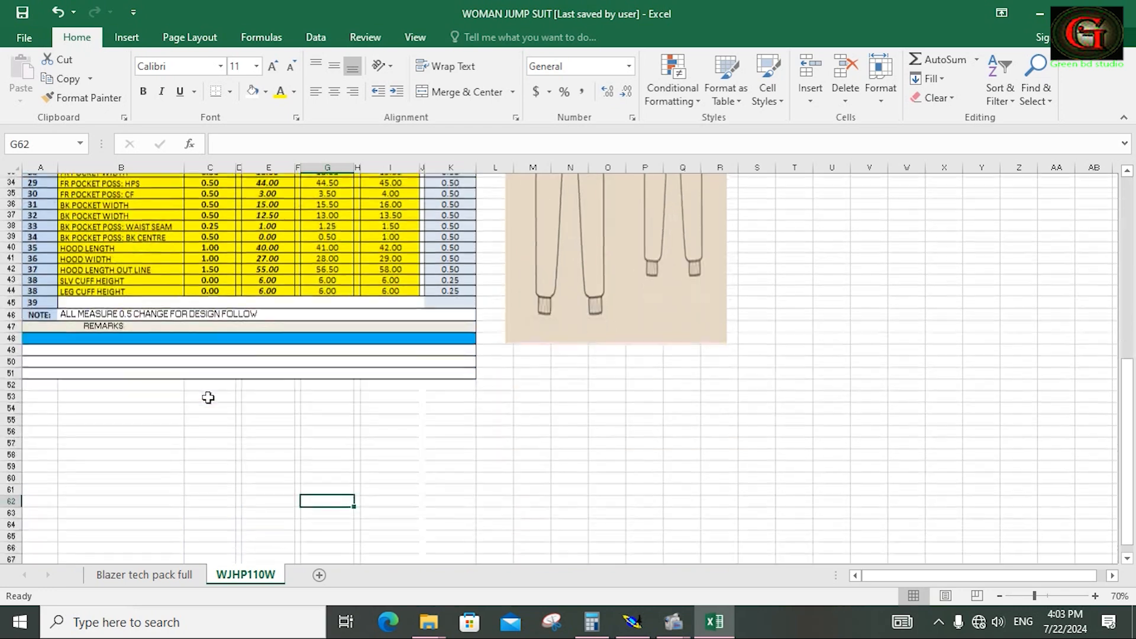
pyautogui.scroll(11, 208, 398)
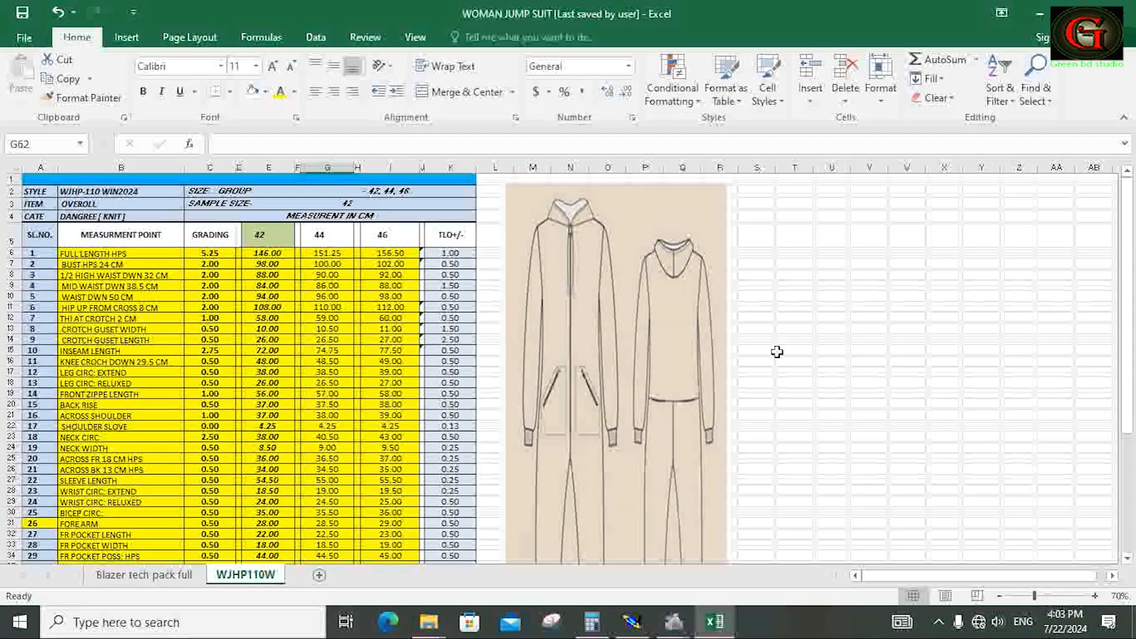
# - Return to Modaris and show all sizes of the sheet around the bodice neck and shoulder, with the grading tools ready
pyautogui.hotkey('alt', 'Tab')
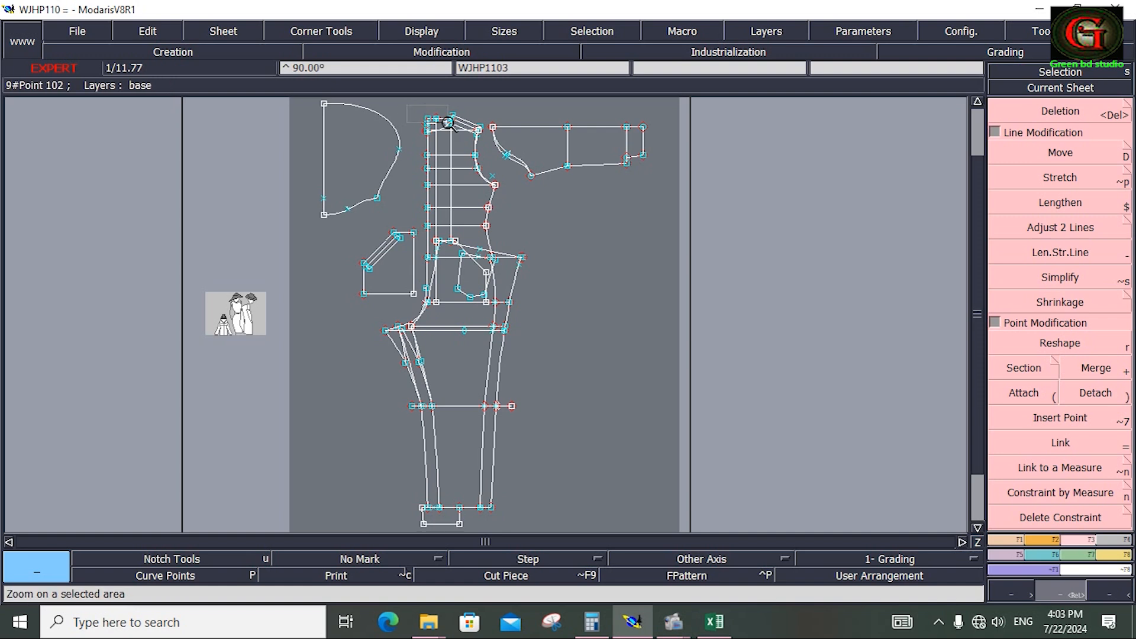
pyautogui.moveTo(407, 105); pyautogui.dragTo(487, 146)
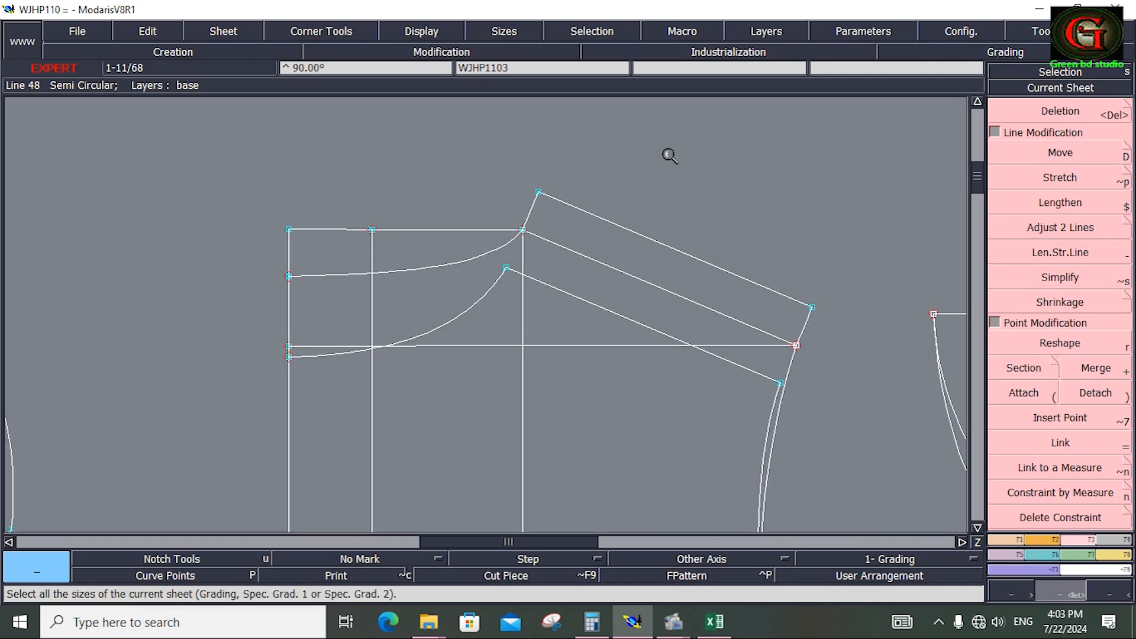
pyautogui.press('F11')
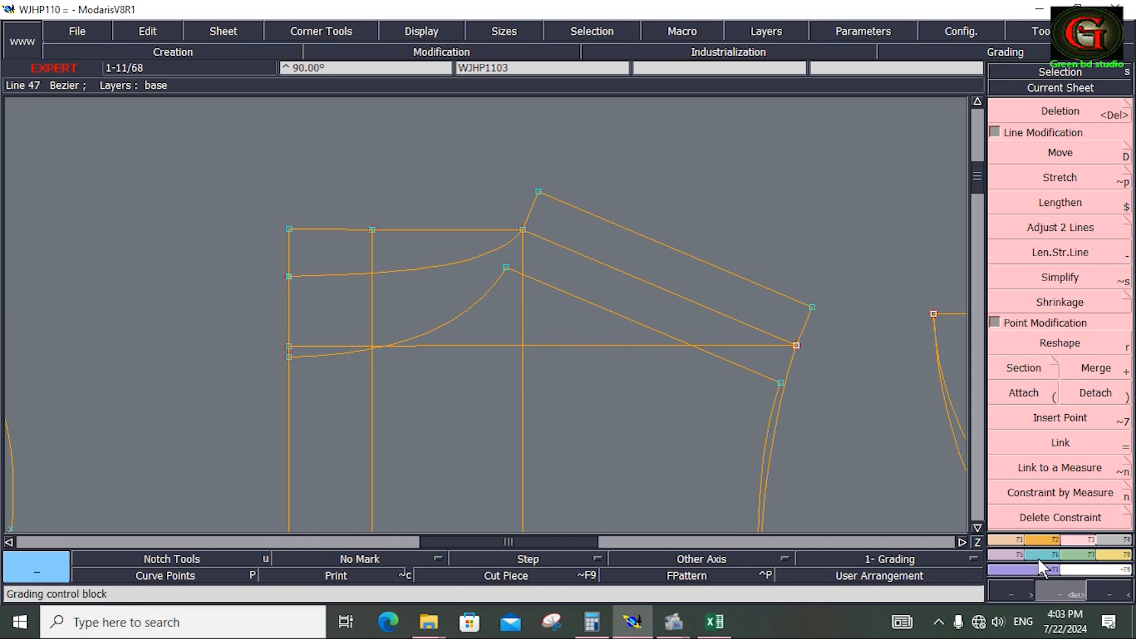
pyautogui.click(1043, 553)
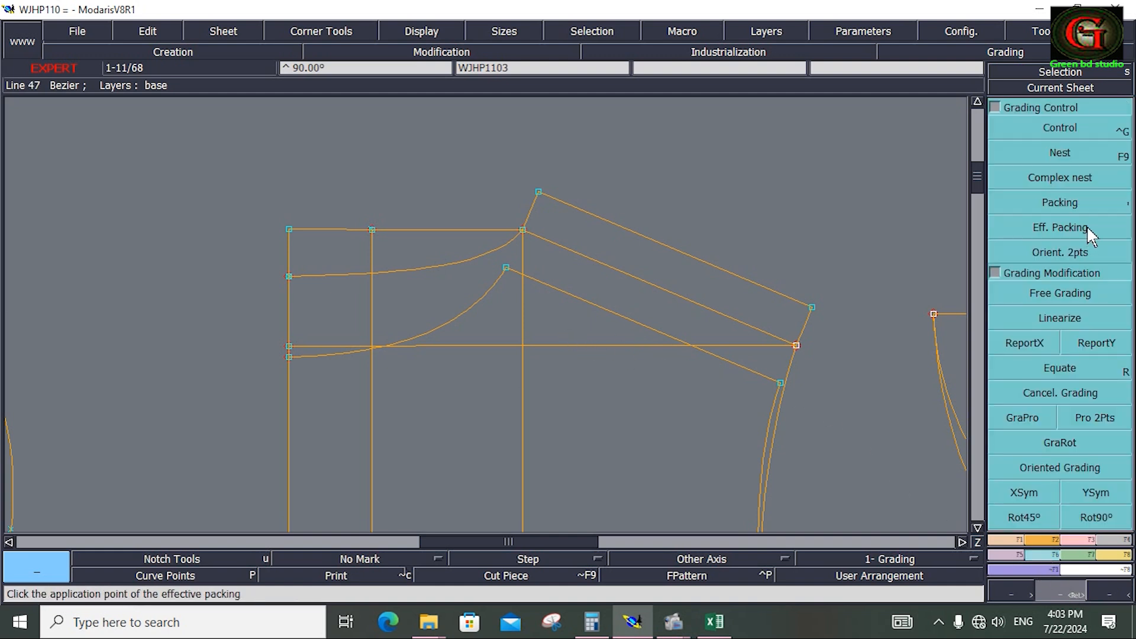
# - Check the grading chart in Excel, and in Modaris set the lower neckline's centre point ddy to 0.25 for sizes 44 and 46
pyautogui.hotkey('alt', 'Tab')
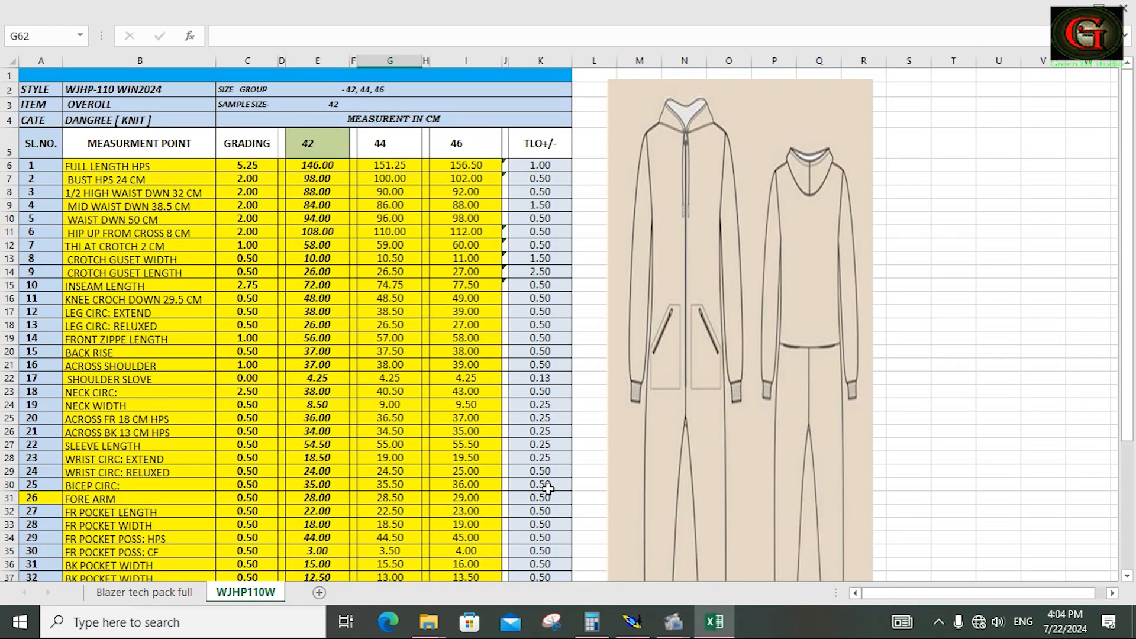
pyautogui.click(632, 621)
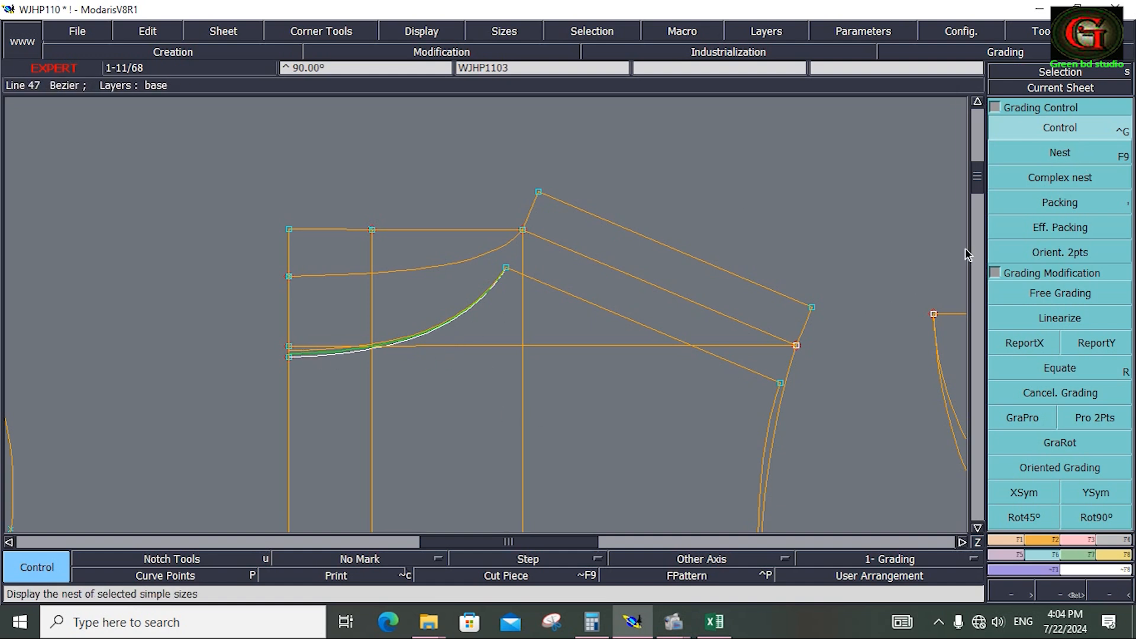
pyautogui.click(1045, 126)
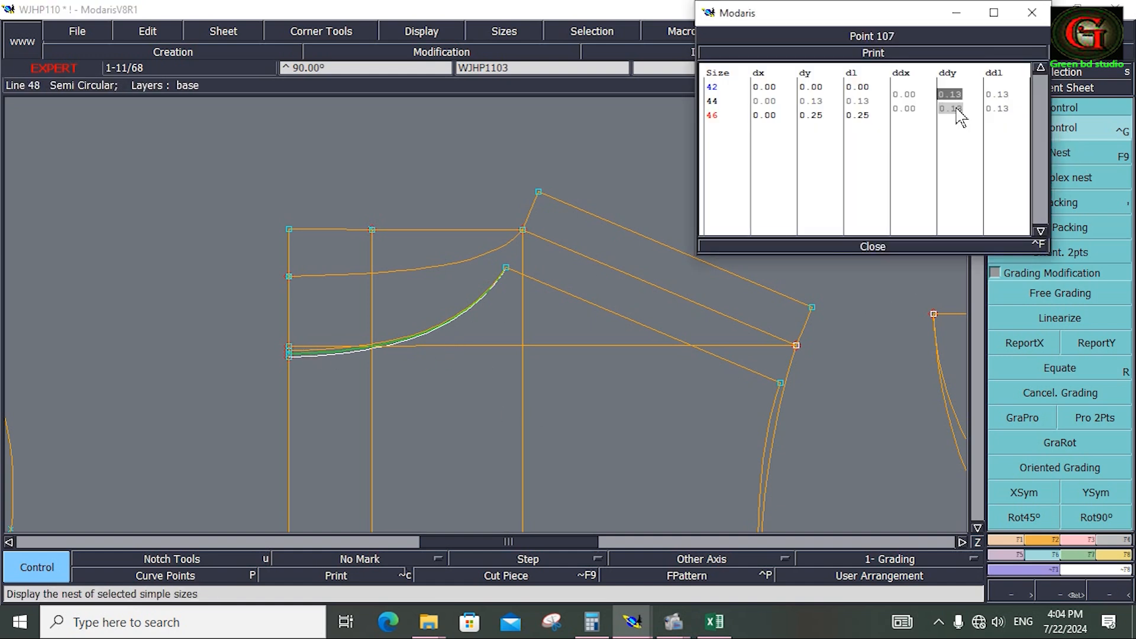
pyautogui.write('.25')
pyautogui.press('Return')
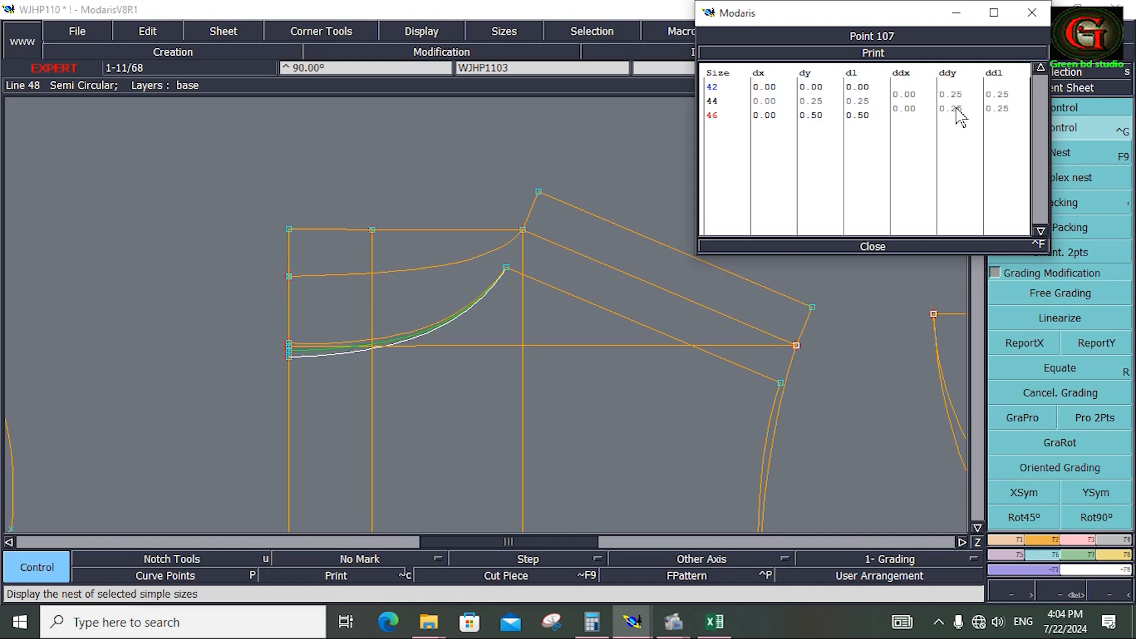
pyautogui.click(883, 244)
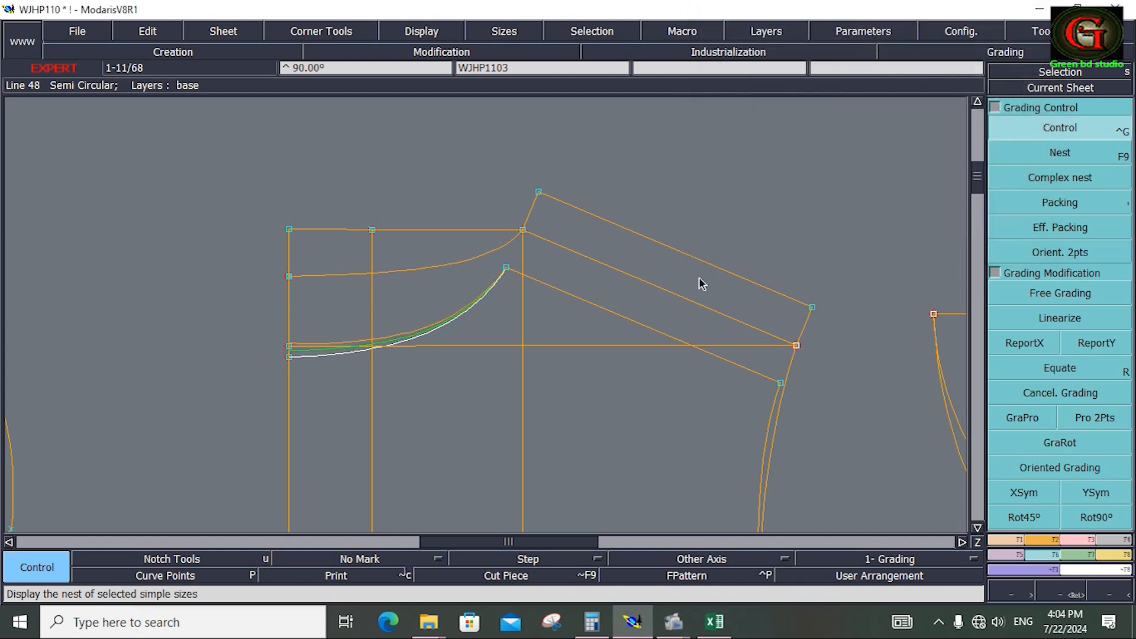
# - Set the ddx grading of the lower neckline's shoulder point to 0.25 for sizes 44 and 46
pyautogui.click(506, 268)
pyautogui.moveTo(903, 94); pyautogui.dragTo(916, 116)
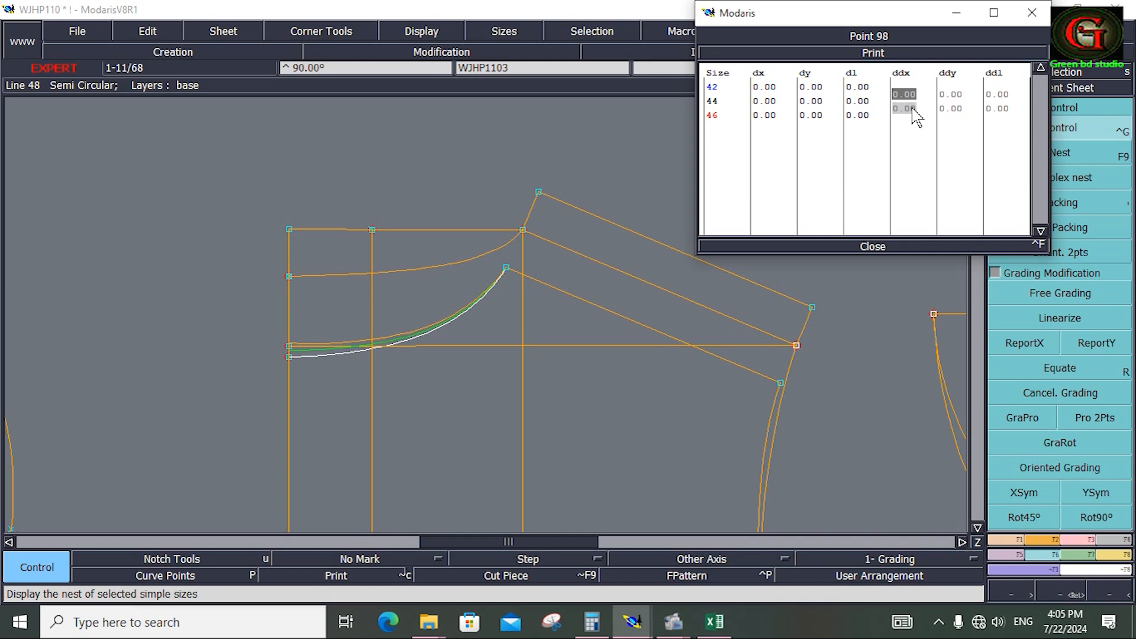
pyautogui.write('.25')
pyautogui.press('Return')
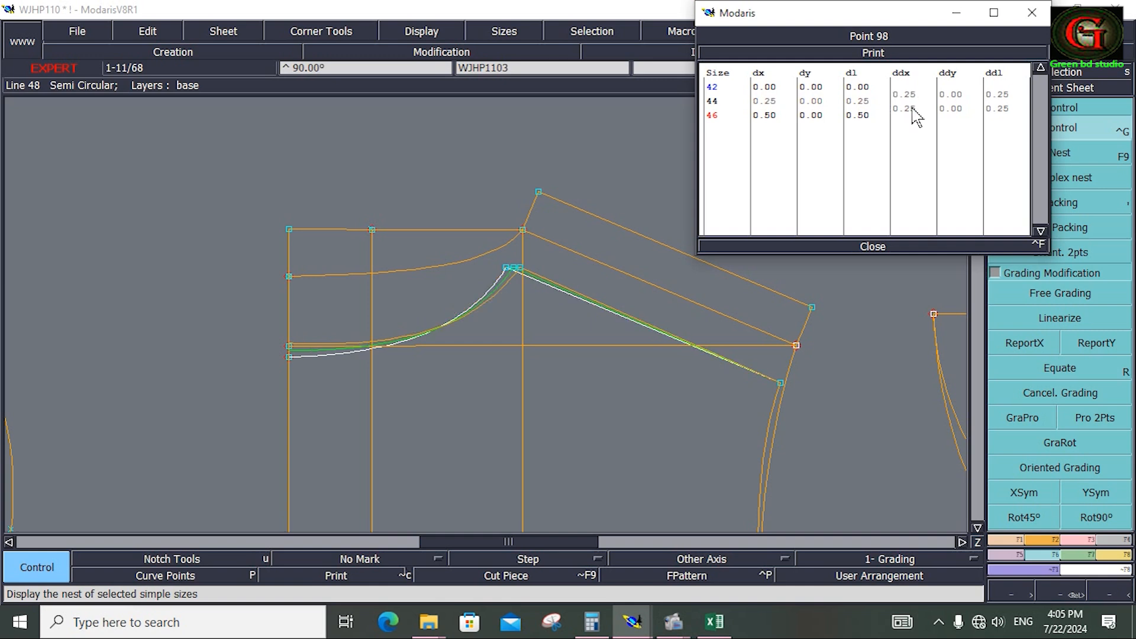
pyautogui.click(867, 247)
# - Mirror the grading rule of the lower neckline's centre point about the X axis with XSym
pyautogui.moveTo(262, 314); pyautogui.dragTo(324, 388)
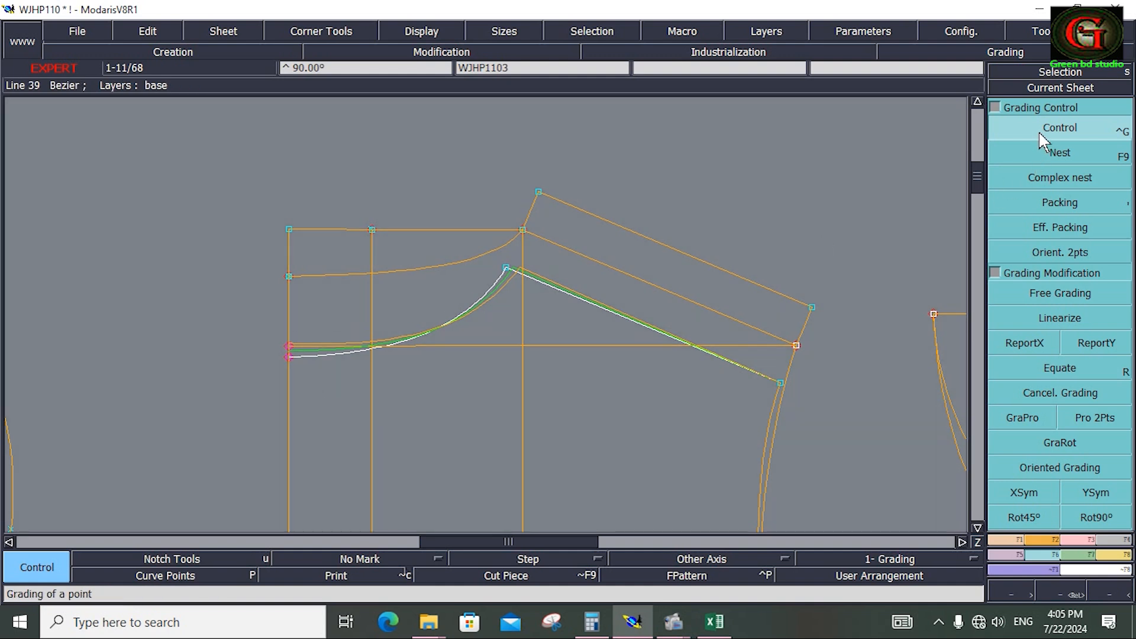
pyautogui.click(1027, 489)
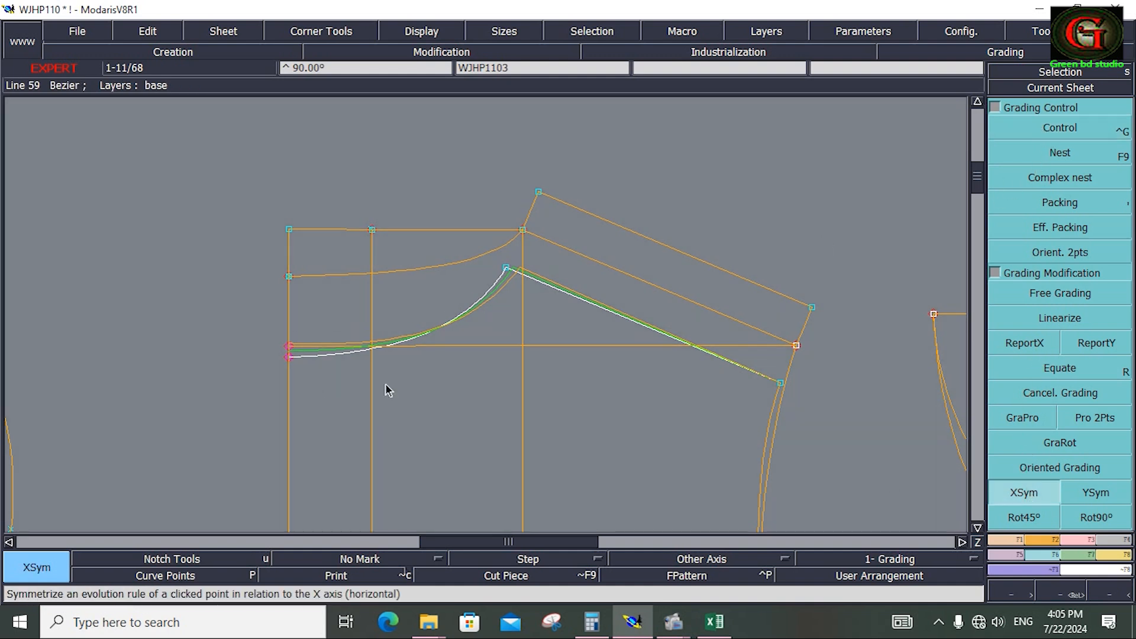
pyautogui.click(289, 357)
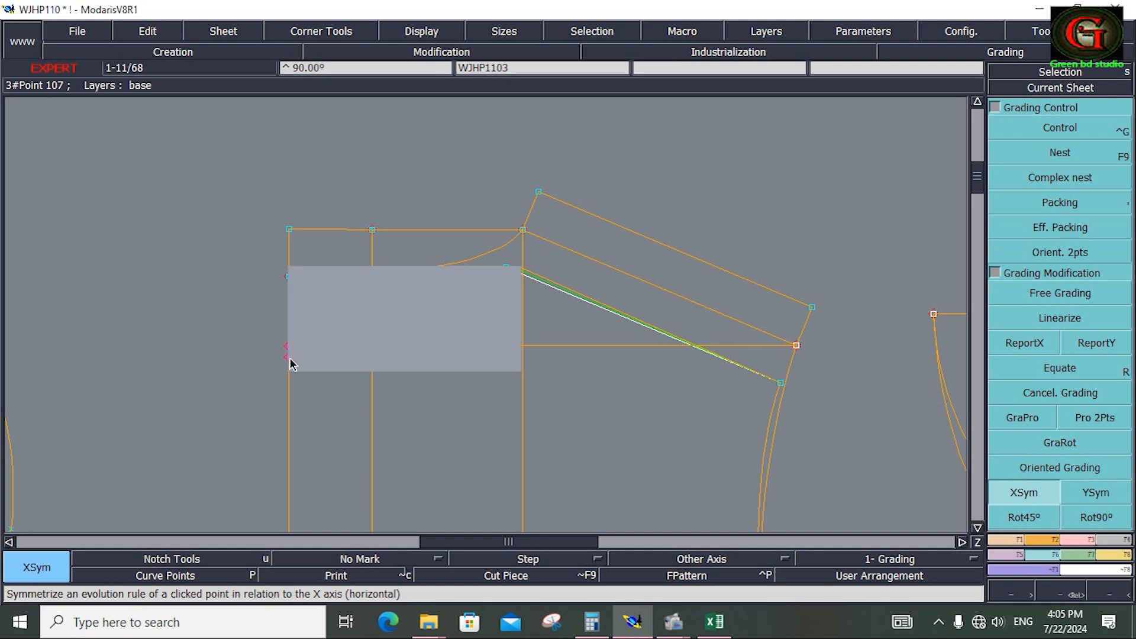
pyautogui.click(447, 434)
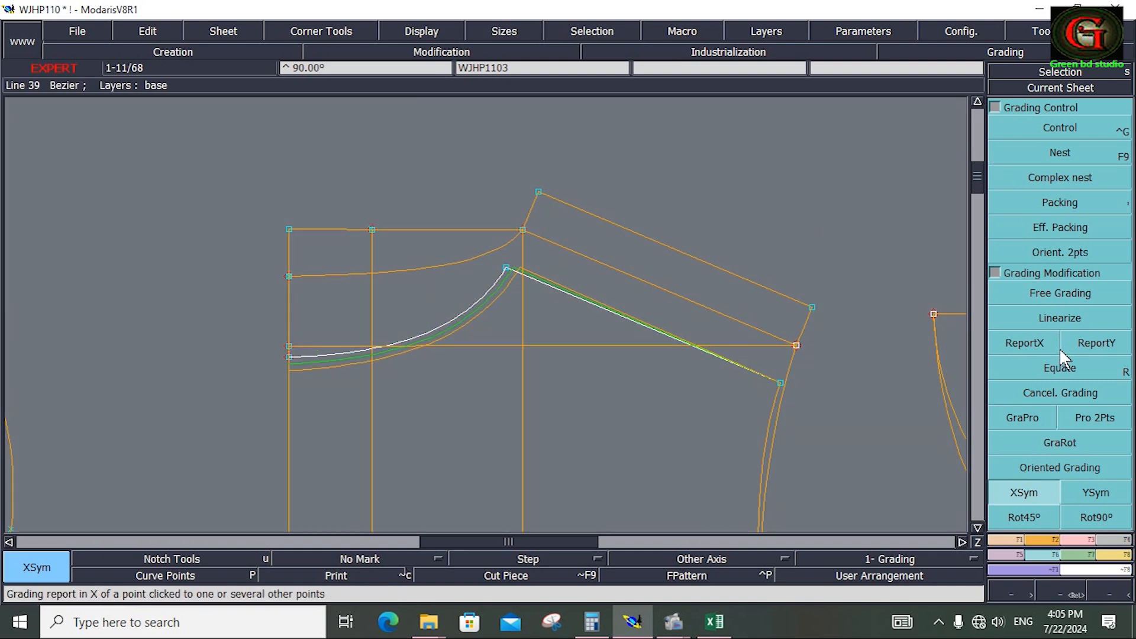
# - Equate the lower neckline's shoulder-point grading to the uppermost shoulder line's neck point, and grade the upper neckline proportionally from its centre to that point
pyautogui.click(1063, 368)
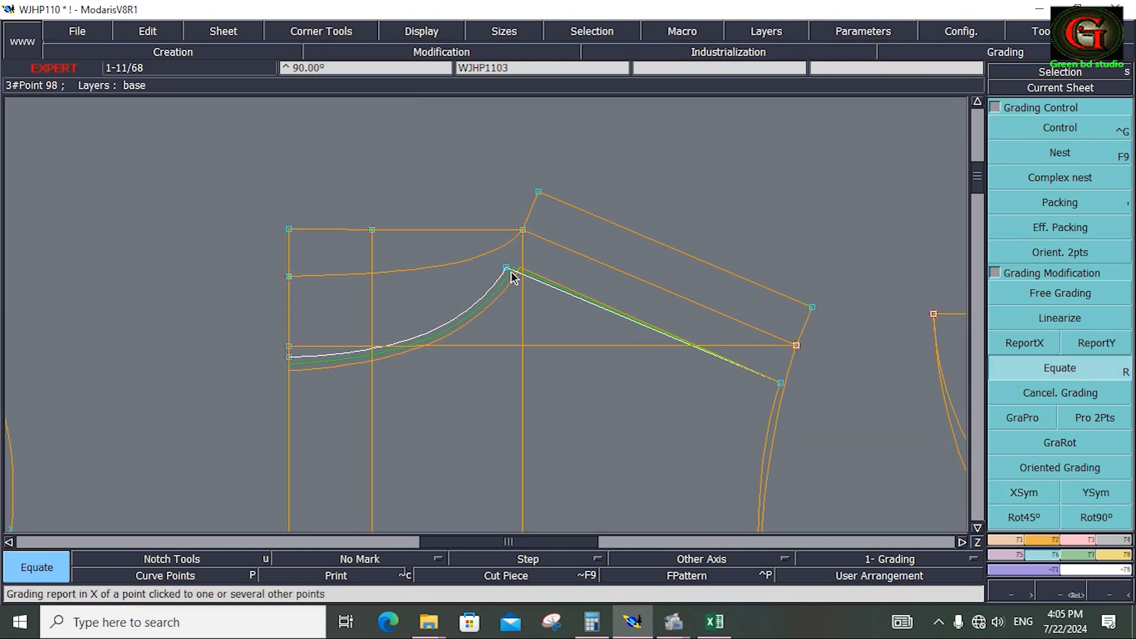
pyautogui.click(540, 198)
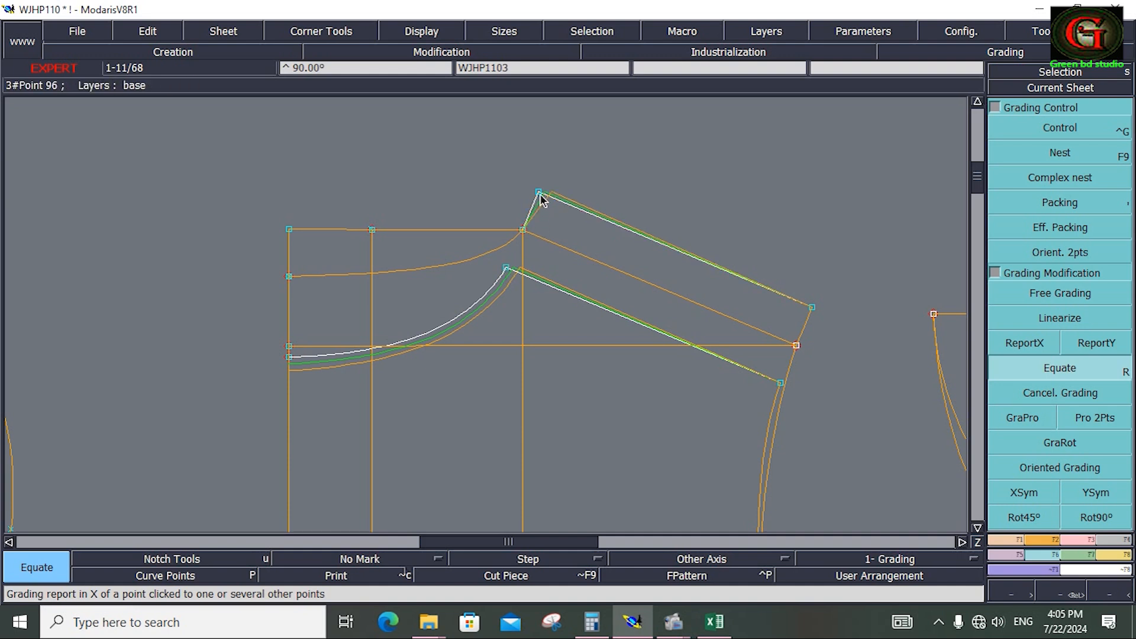
pyautogui.click(1006, 418)
pyautogui.click(289, 276)
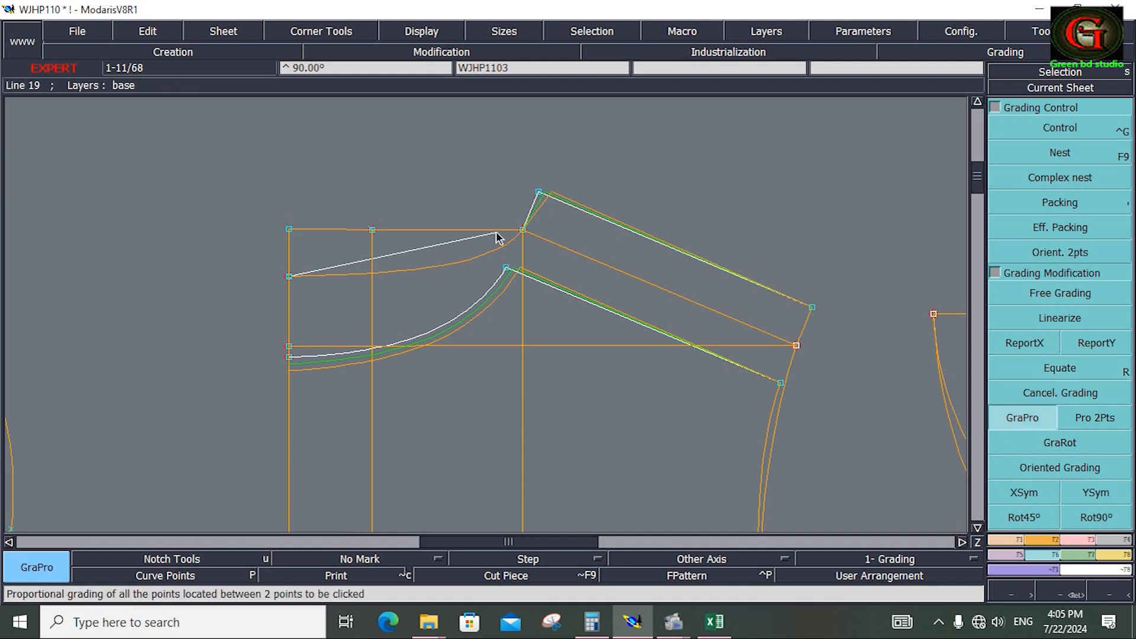
pyautogui.click(539, 193)
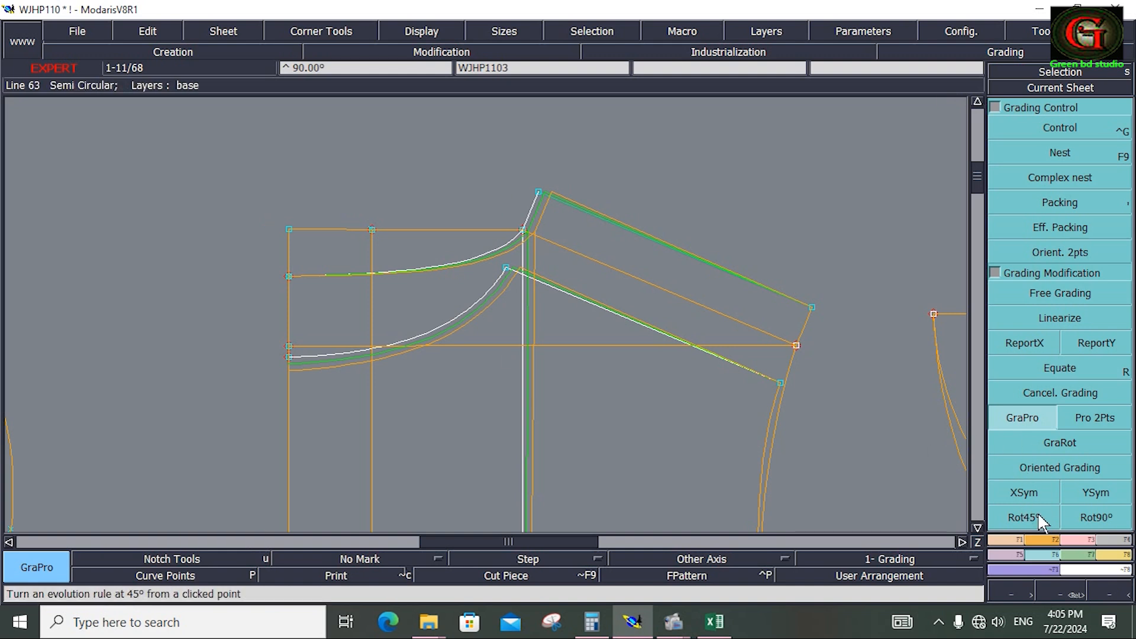
# - Attach the upper neckline's centre end point to its matching point on the bodice's centre line
pyautogui.press('F3')
pyautogui.click(1023, 393)
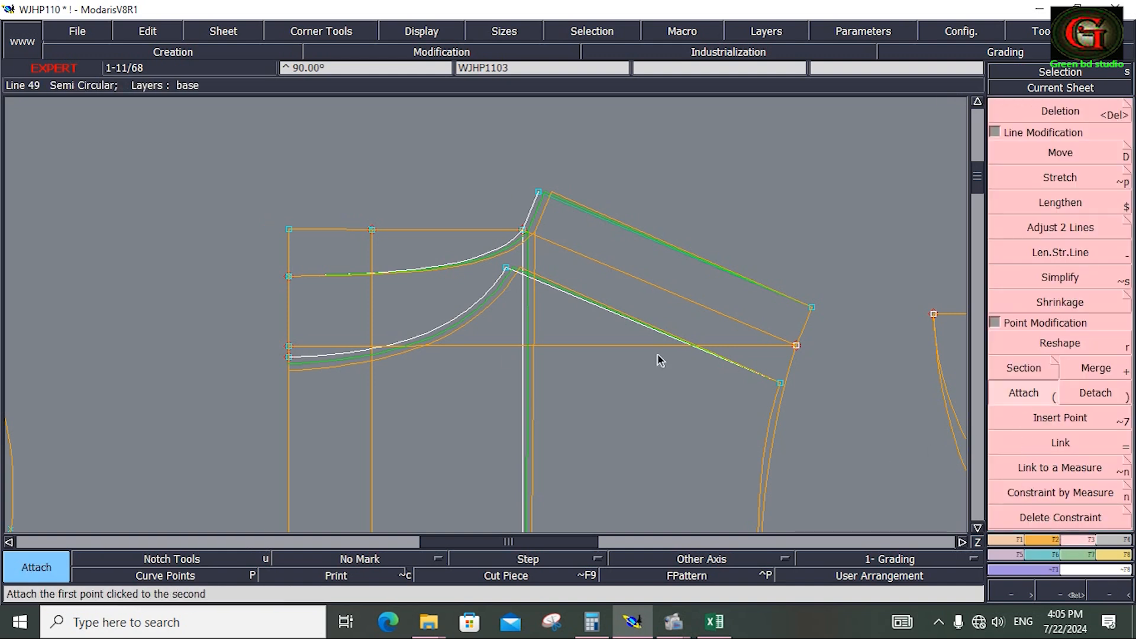
pyautogui.click(289, 276)
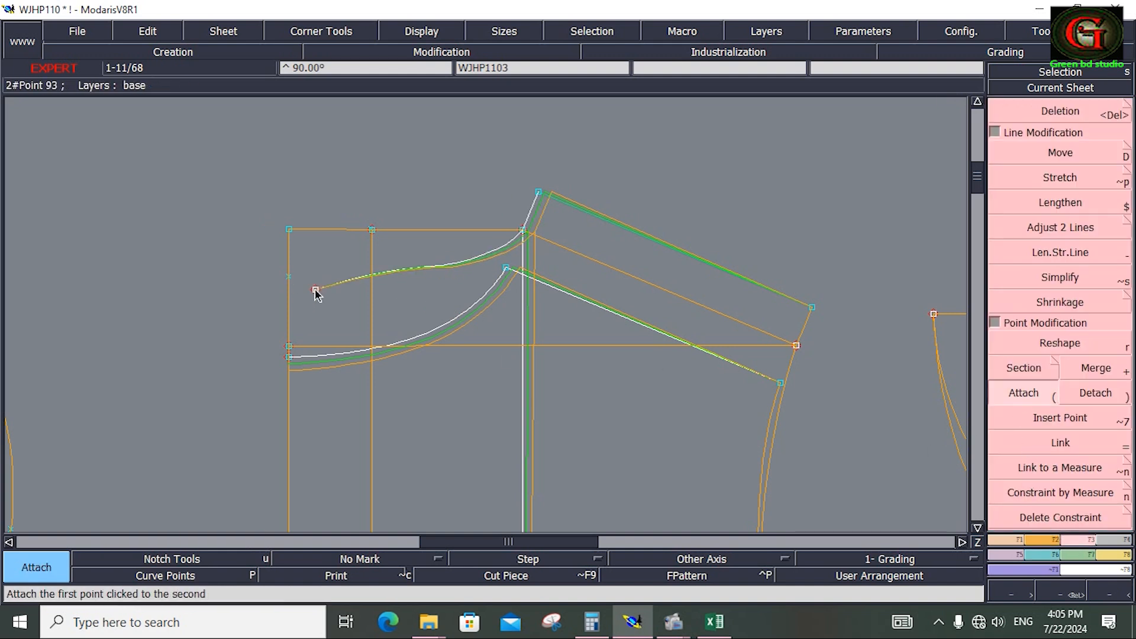
pyautogui.click(315, 291)
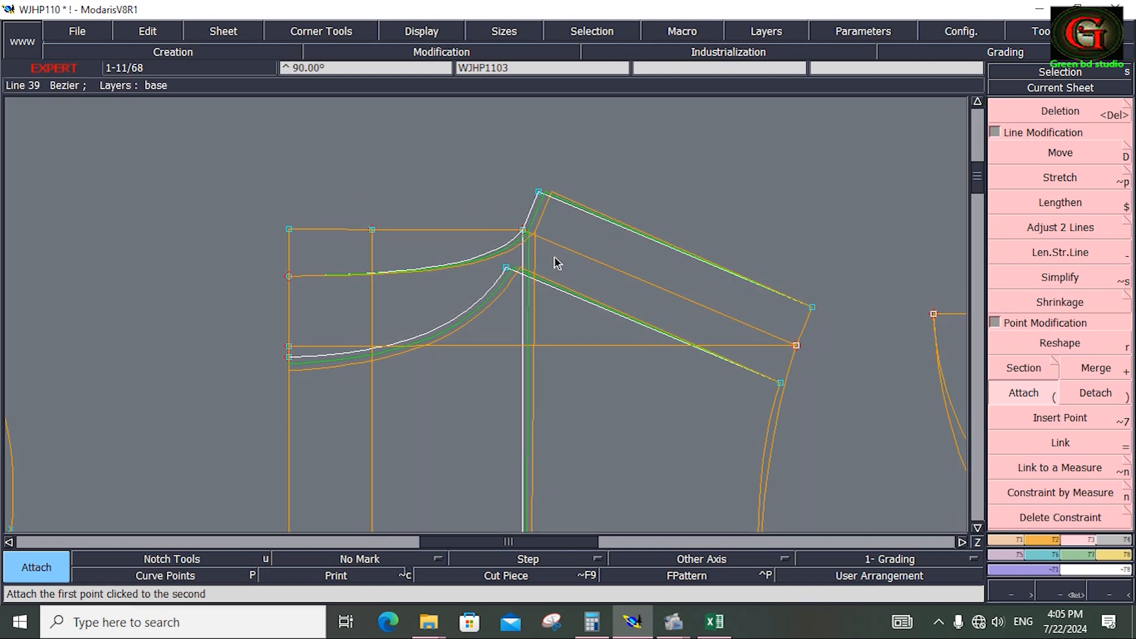
# - Save the WJHP110 model and continue past the anomalies report
pyautogui.click(71, 30)
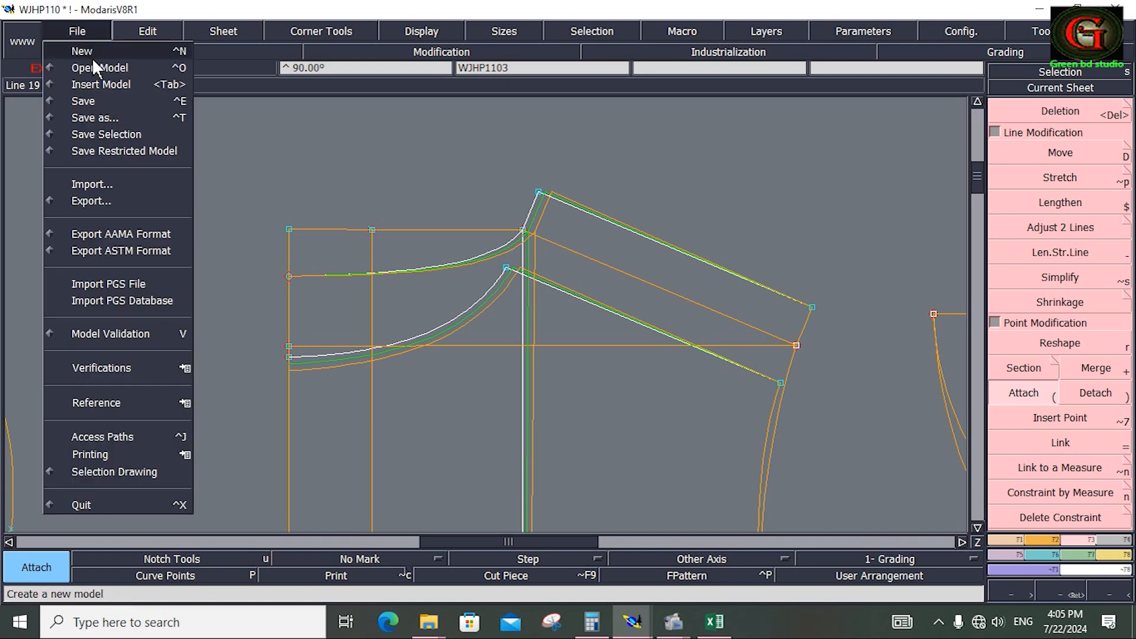
pyautogui.click(86, 97)
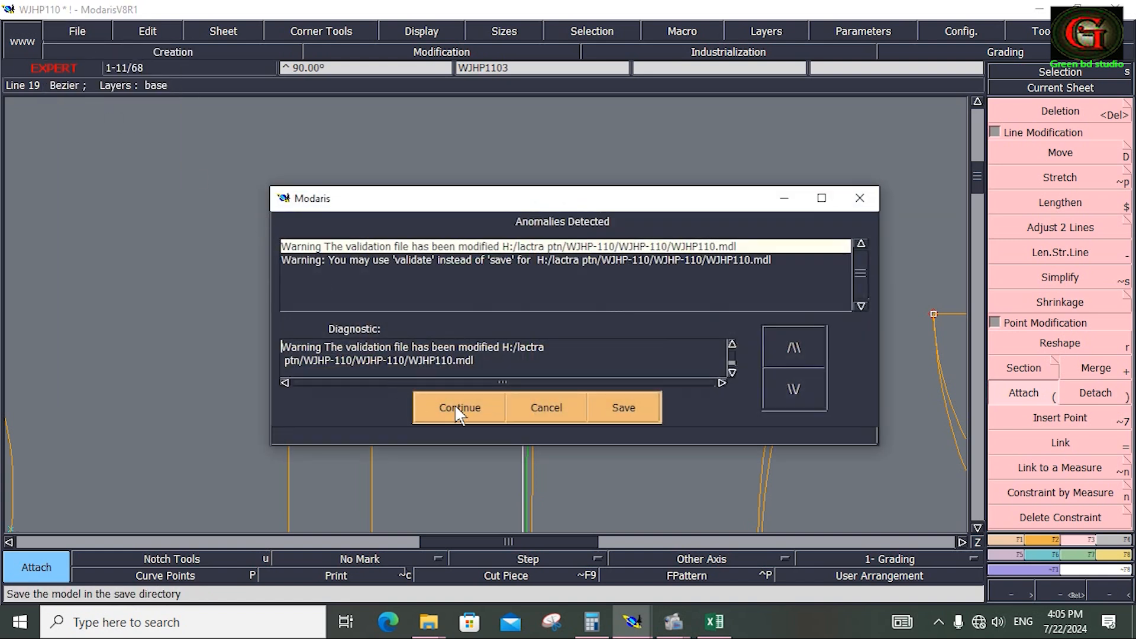
pyautogui.click(457, 406)
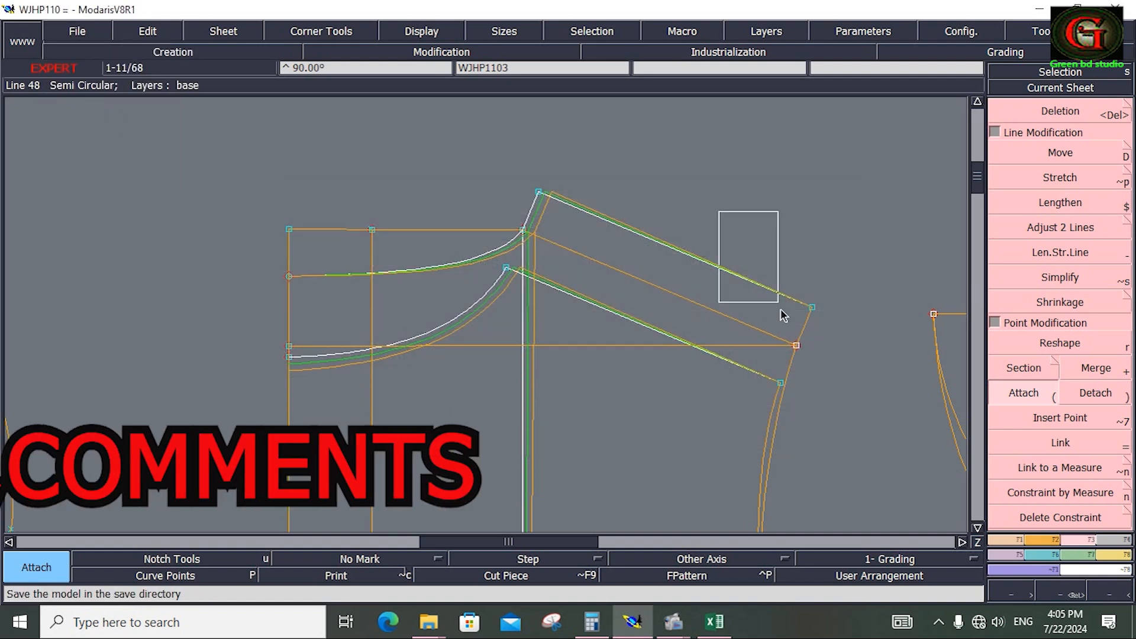
# - Consult the Excel grading chart, and in Modaris set the uppermost shoulder line's outer point ddx to 0.5 for sizes 44 and 46
pyautogui.moveTo(781, 309); pyautogui.dragTo(843, 439)
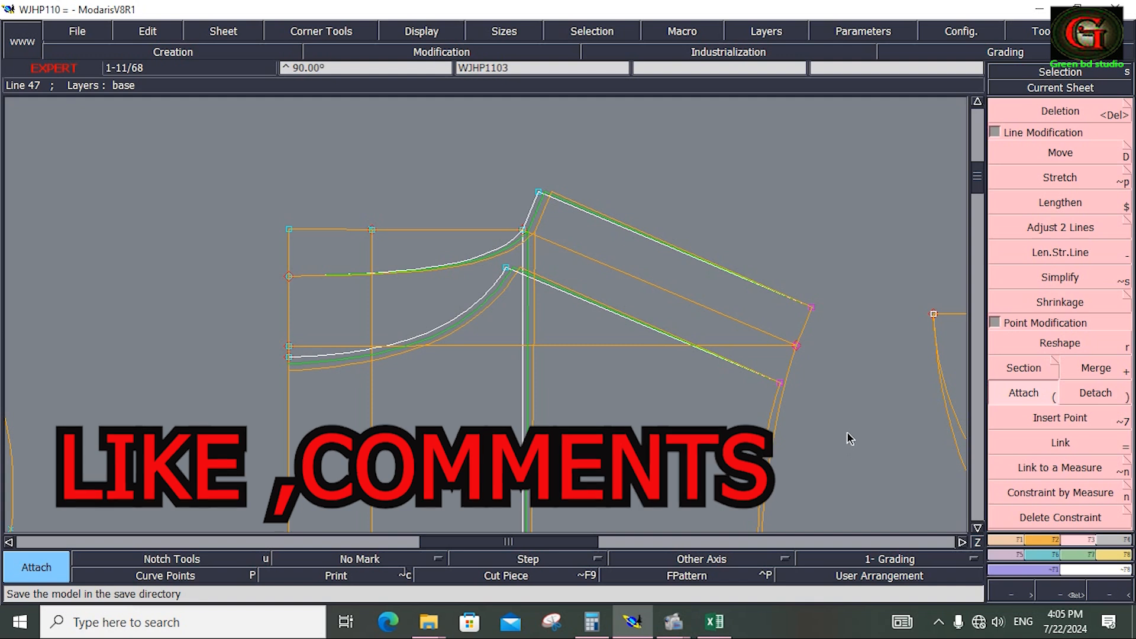
pyautogui.hotkey('alt', 'Tab')
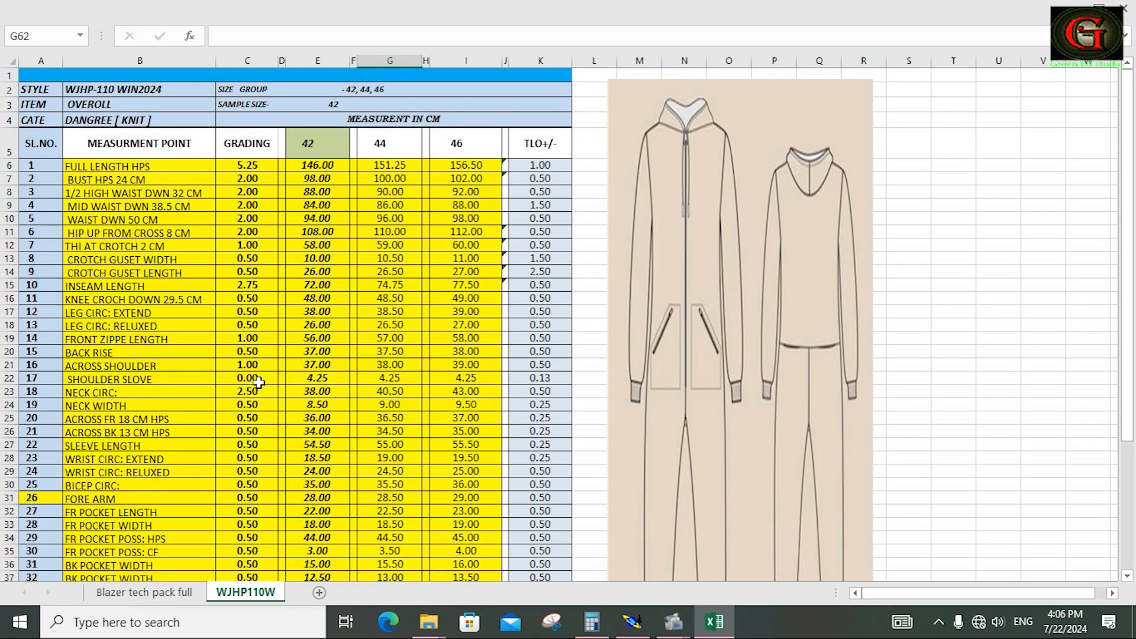
pyautogui.hotkey('alt', 'Tab')
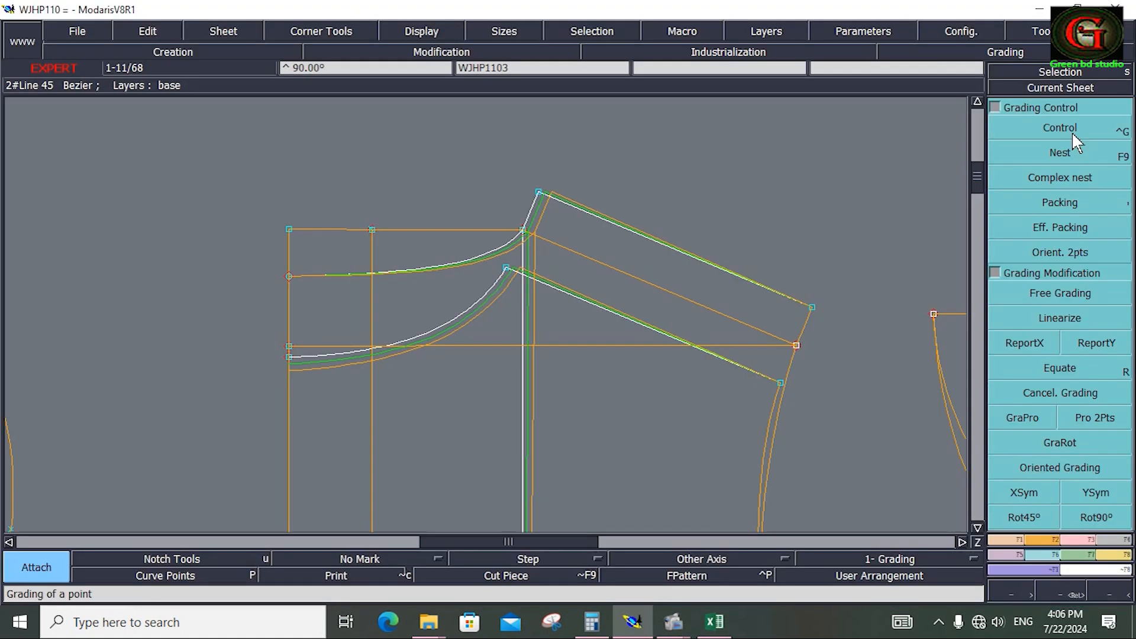
pyautogui.click(1071, 131)
pyautogui.click(813, 307)
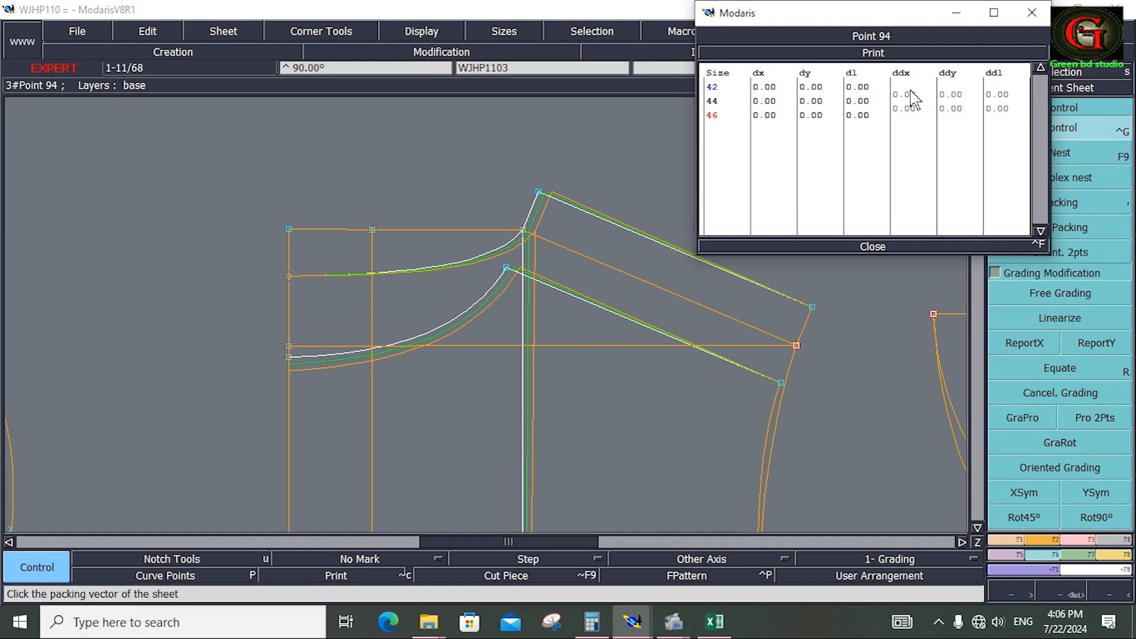
pyautogui.moveTo(910, 95); pyautogui.dragTo(920, 116)
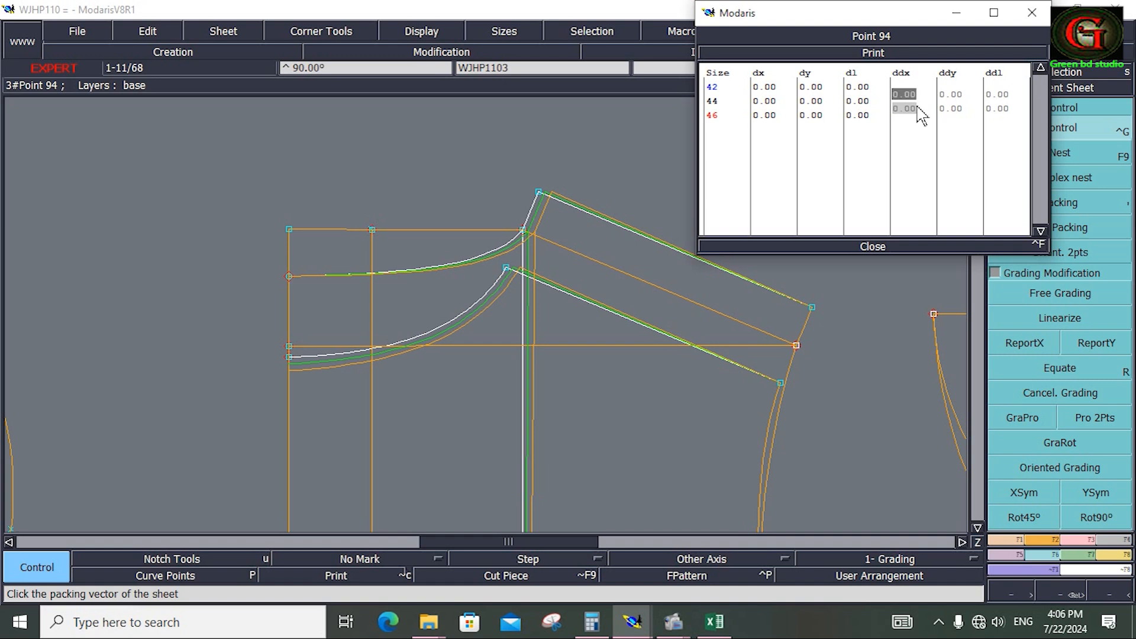
pyautogui.write('.5')
pyautogui.press('Return')
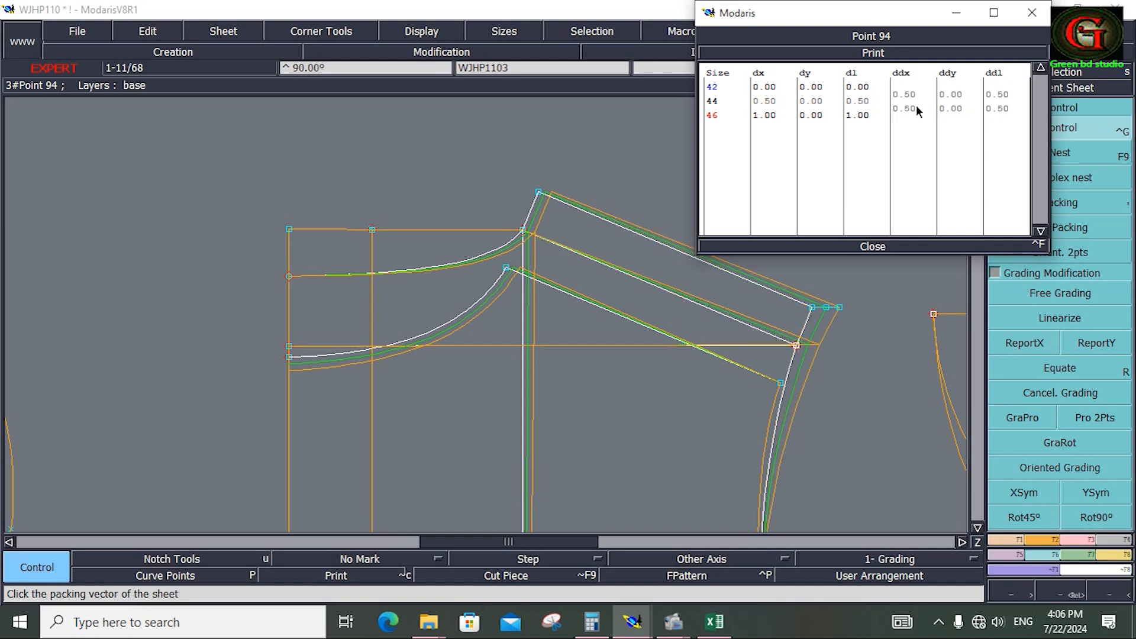
pyautogui.click(879, 245)
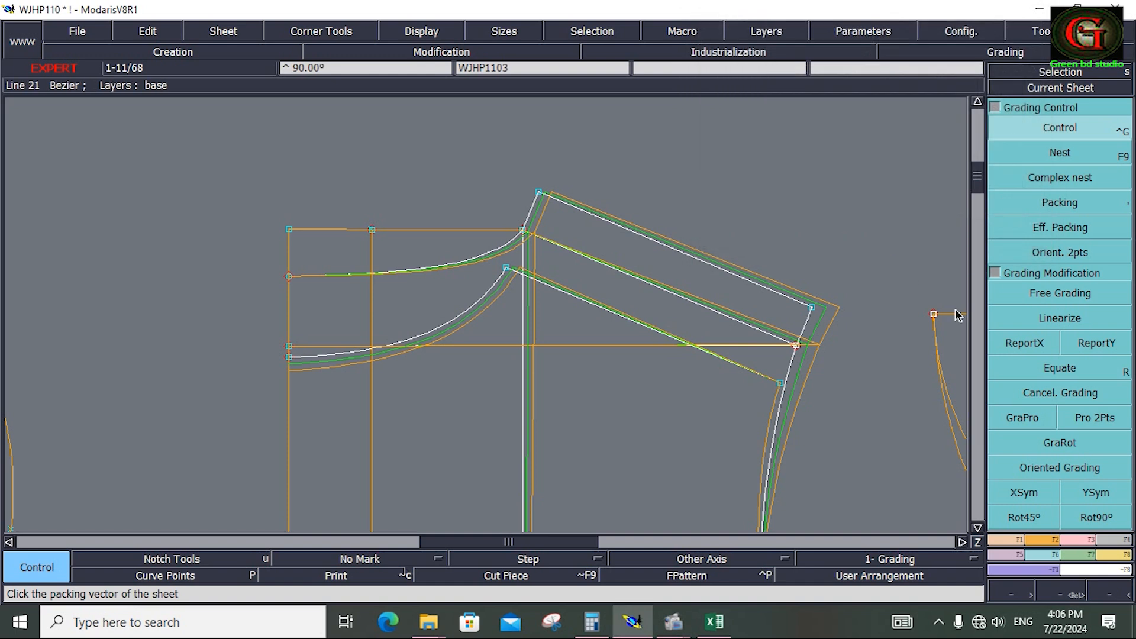
# - Report the X grading of the middle shoulder line's outer point onto the lowest shoulder line's outer point
pyautogui.click(1018, 343)
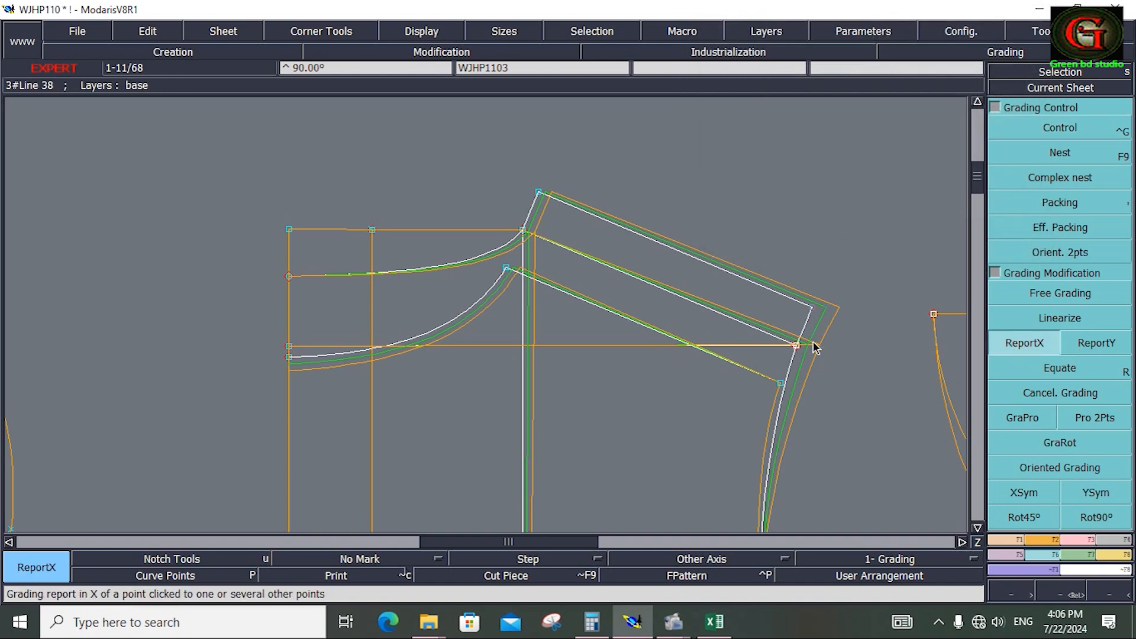
pyautogui.click(781, 382)
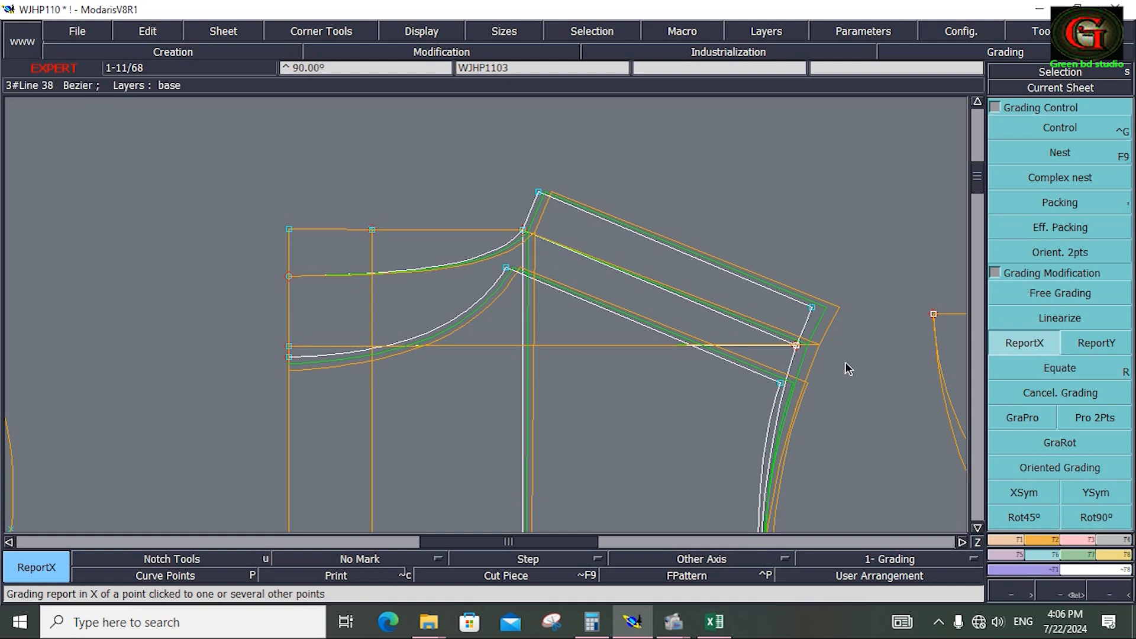
# - Consult the Excel grading chart, and in Modaris set the bodice underarm point's ddx to 1 for sizes 44 and 46
pyautogui.press('Home')
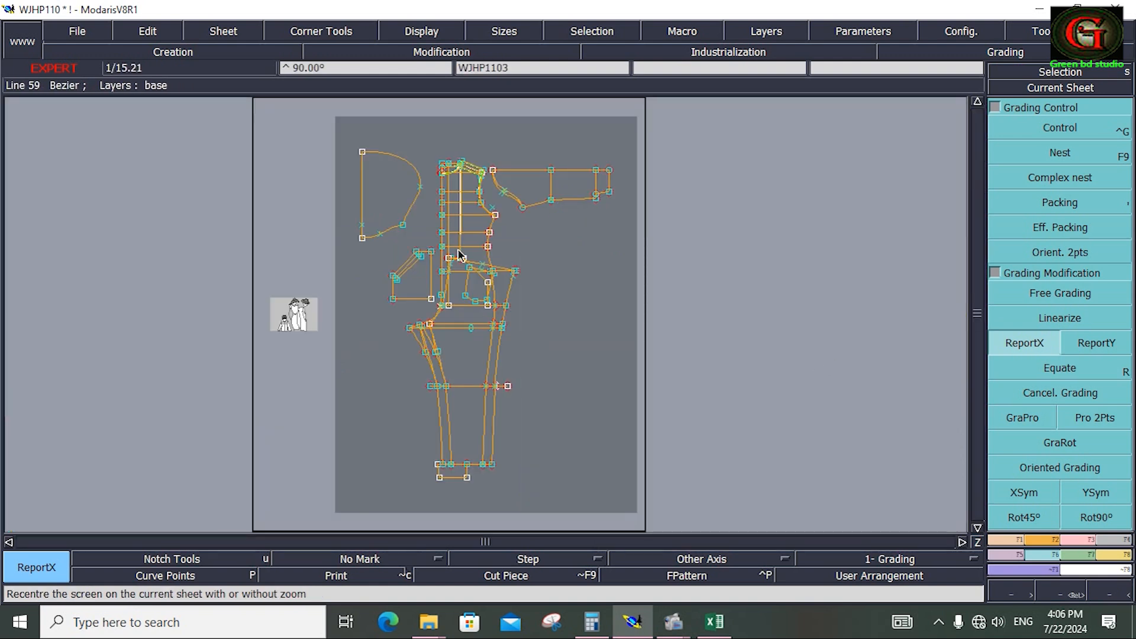
pyautogui.press('z')
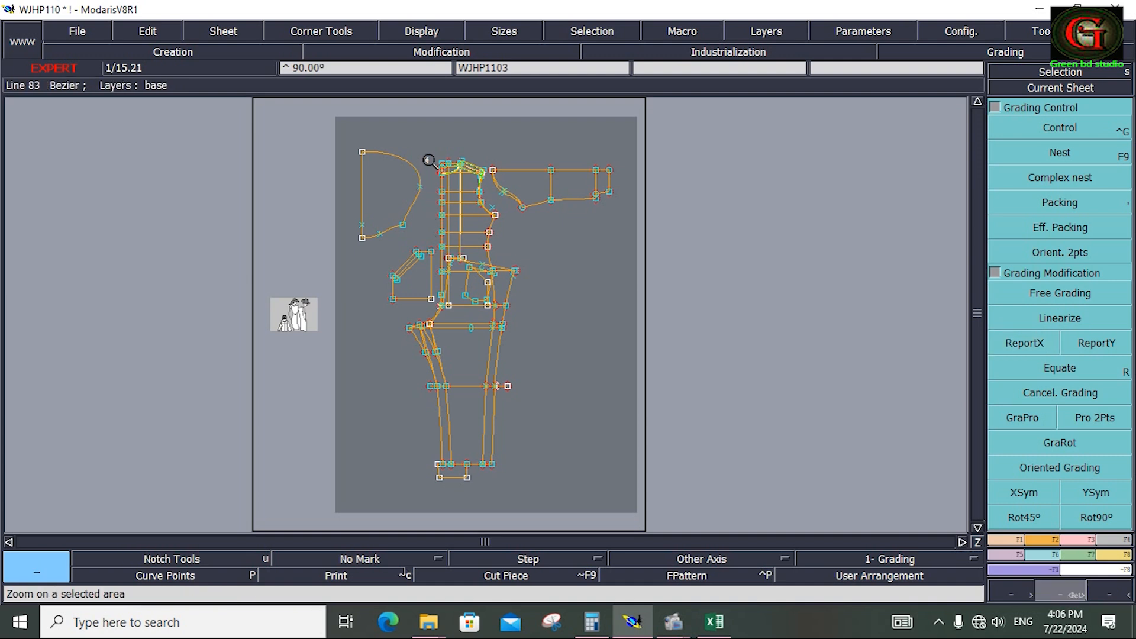
pyautogui.moveTo(429, 155); pyautogui.dragTo(533, 227)
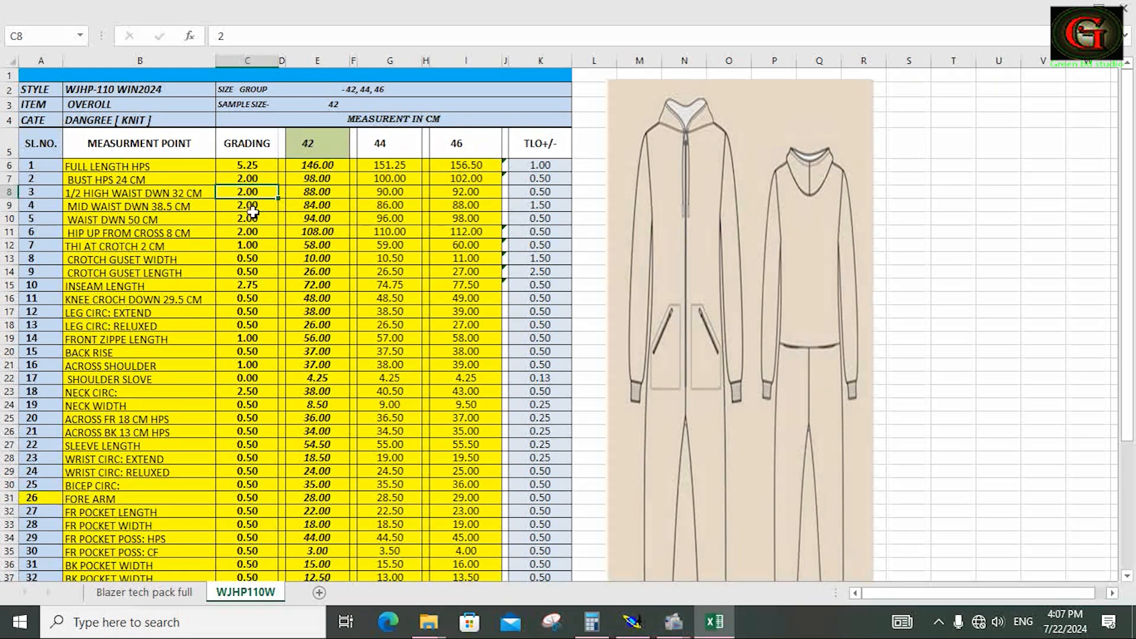
pyautogui.click(632, 621)
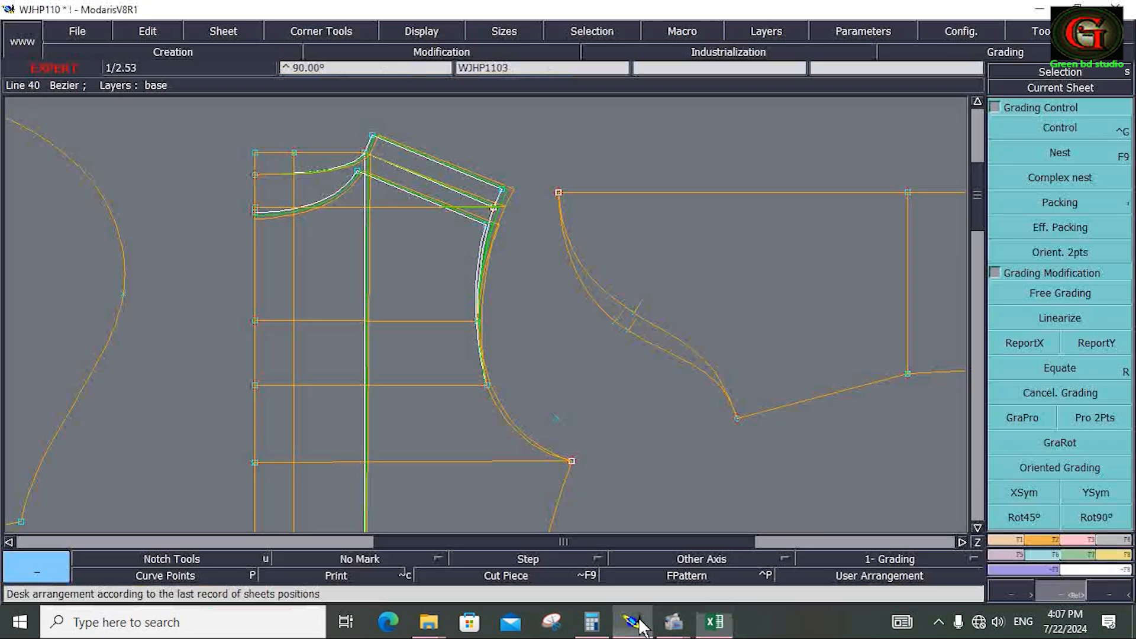
pyautogui.click(1067, 131)
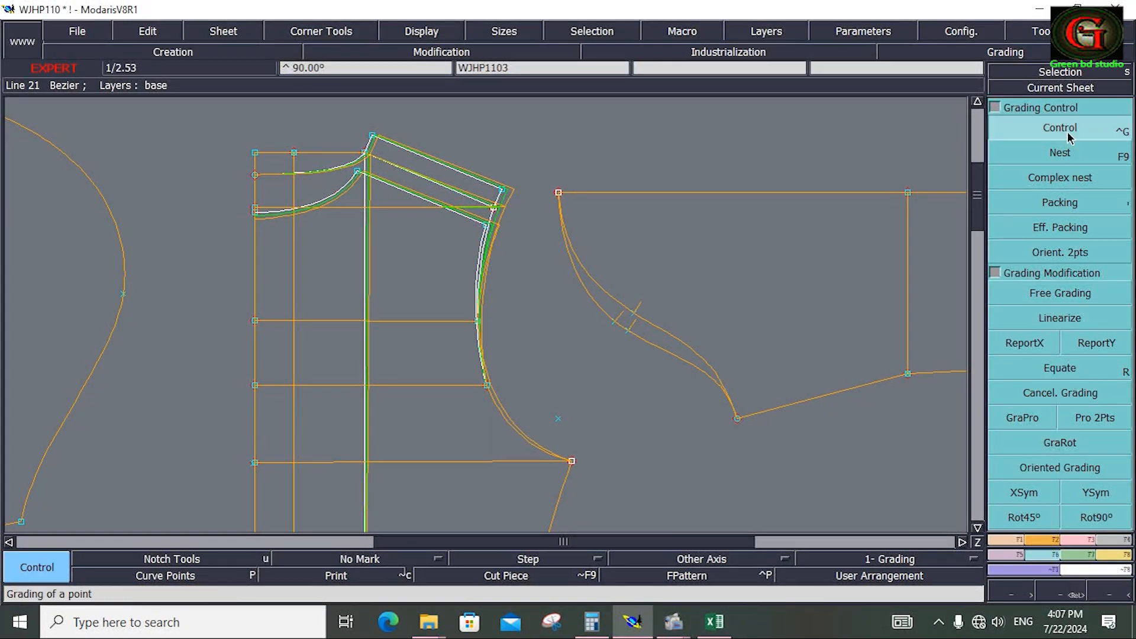
pyautogui.click(571, 461)
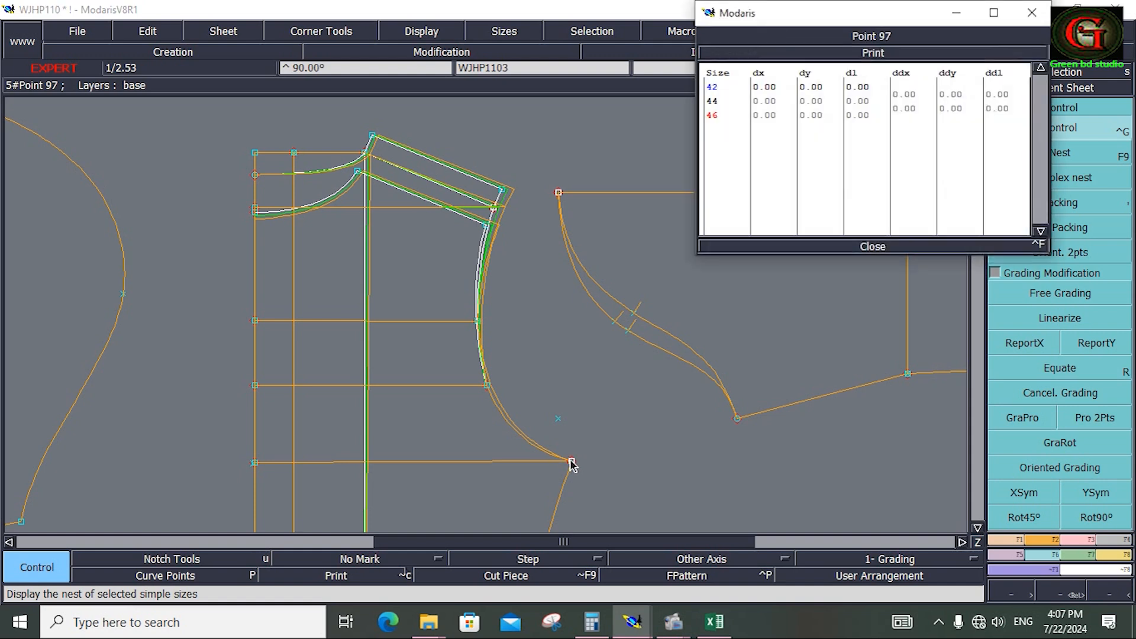
pyautogui.click(912, 111)
pyautogui.write('1')
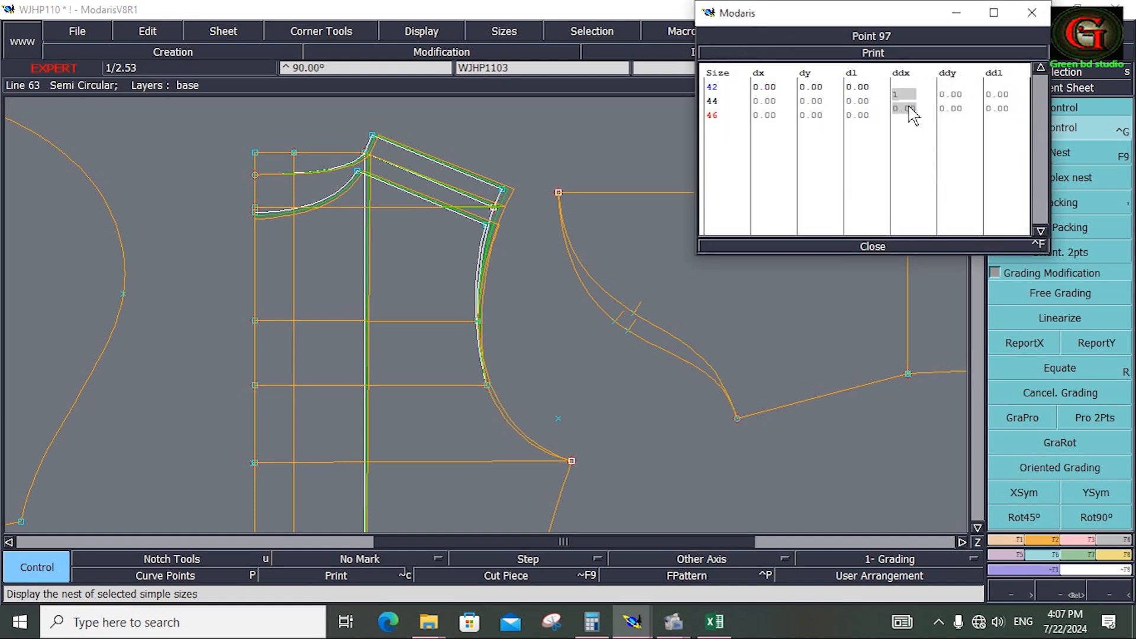
pyautogui.press('Return')
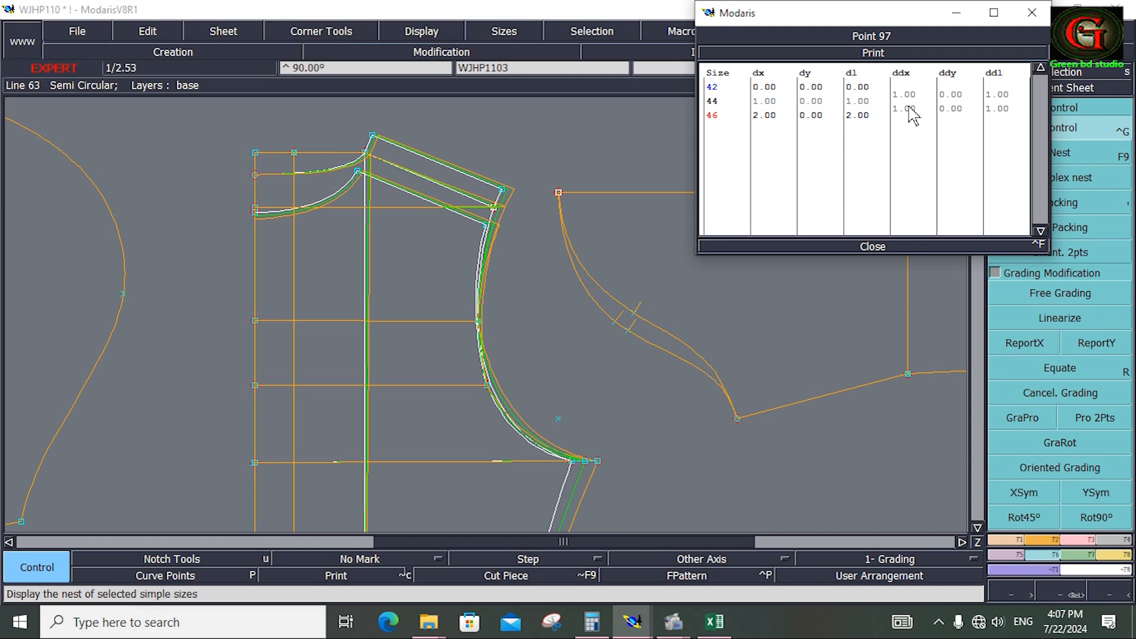
# - Recheck the Excel grading chart, and in Modaris set the bodice underarm point's ddy to -0.75 for sizes 44 and 46
pyautogui.click(714, 621)
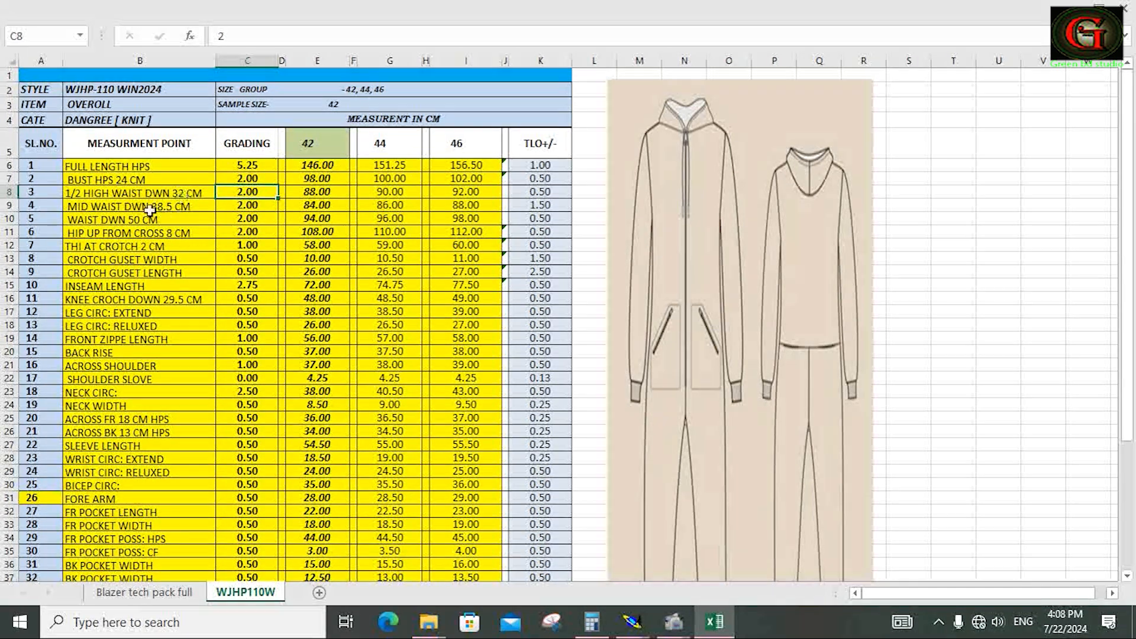
pyautogui.moveTo(632, 622)
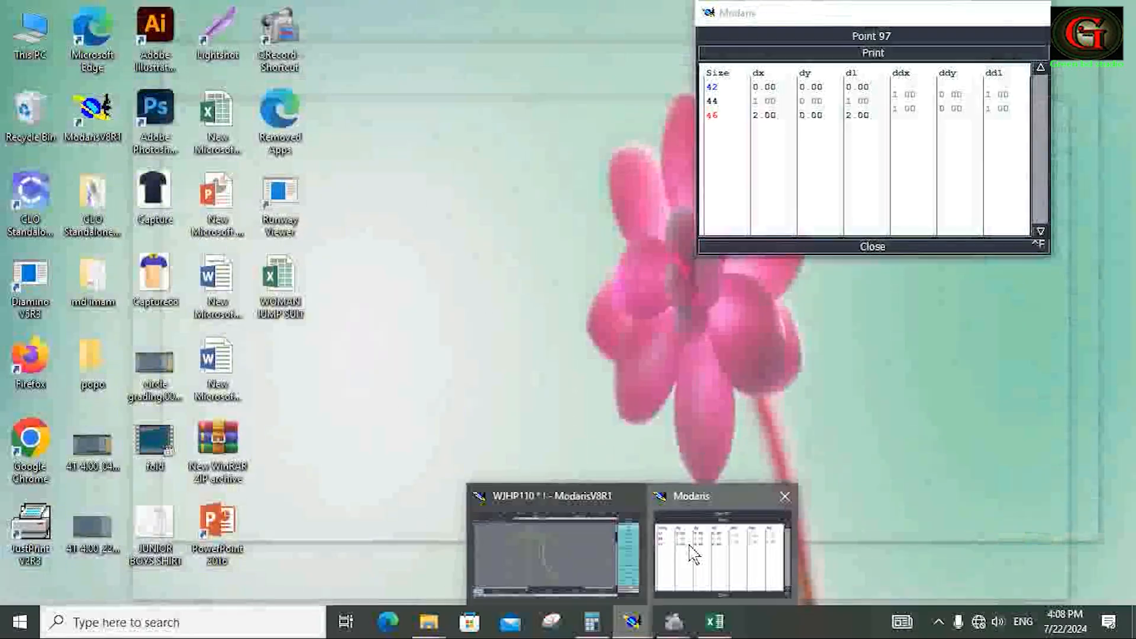
pyautogui.click(693, 555)
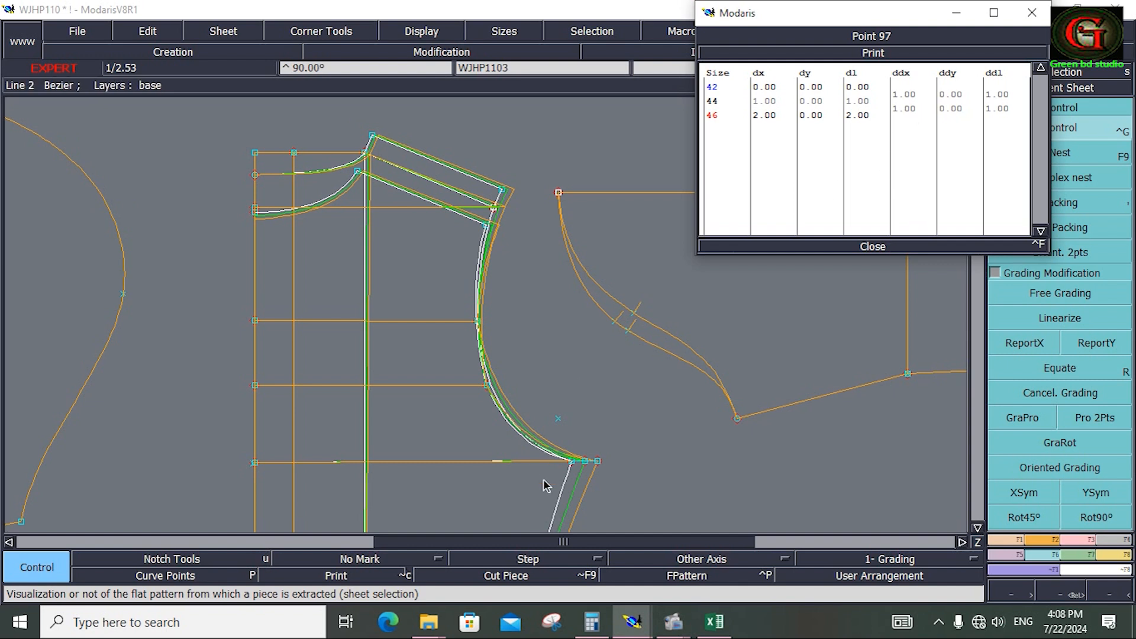
pyautogui.click(953, 108)
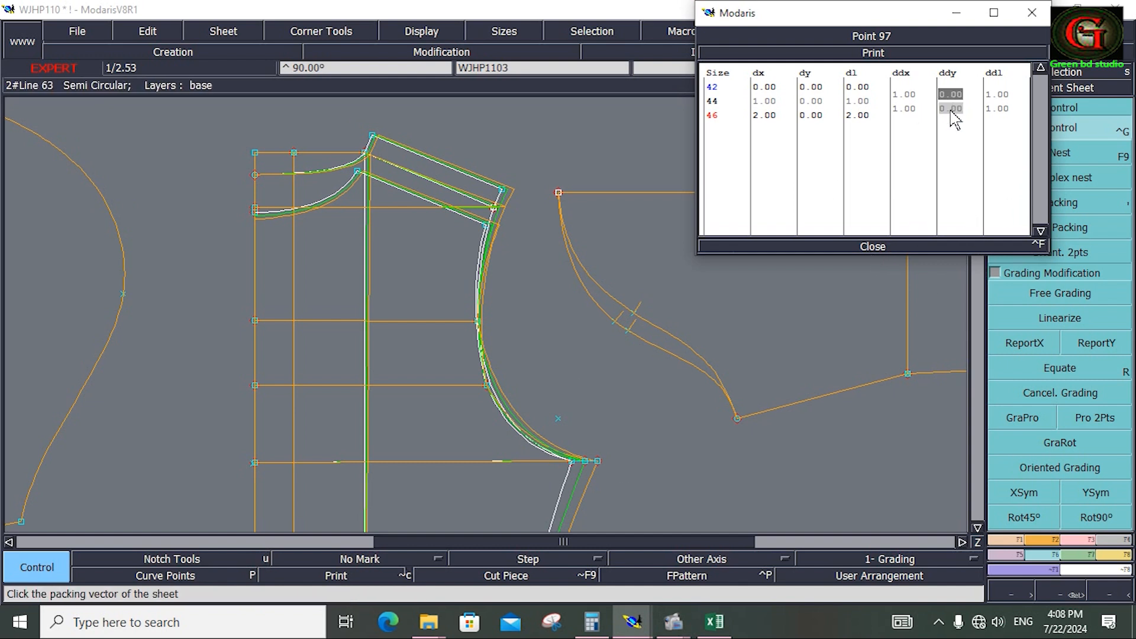
pyautogui.write('-.75')
pyautogui.press('Return')
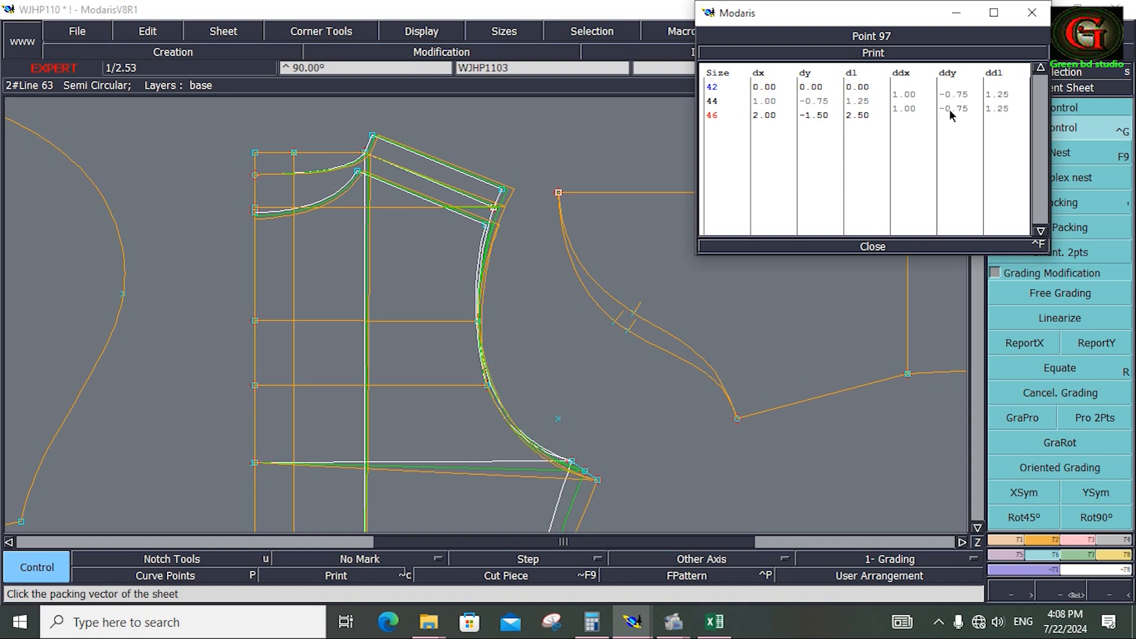
# - Close the grading table and grade the bodice armhole proportionally from the underarm point to the lowest shoulder line's outer point
pyautogui.click(976, 247)
pyautogui.click(1022, 417)
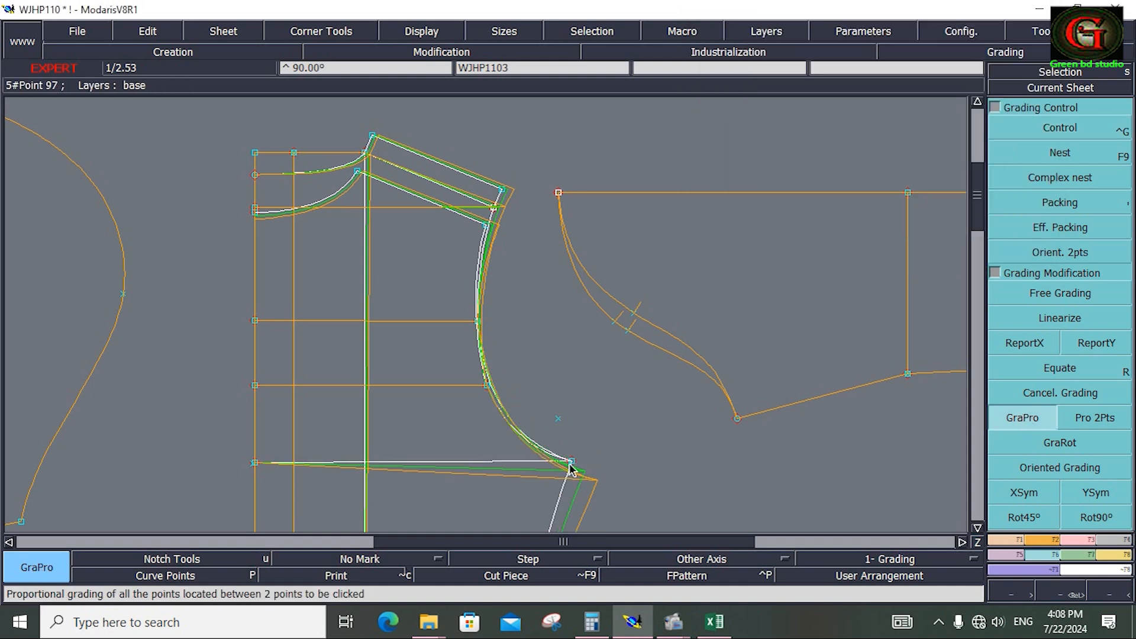
pyautogui.click(571, 460)
pyautogui.click(489, 236)
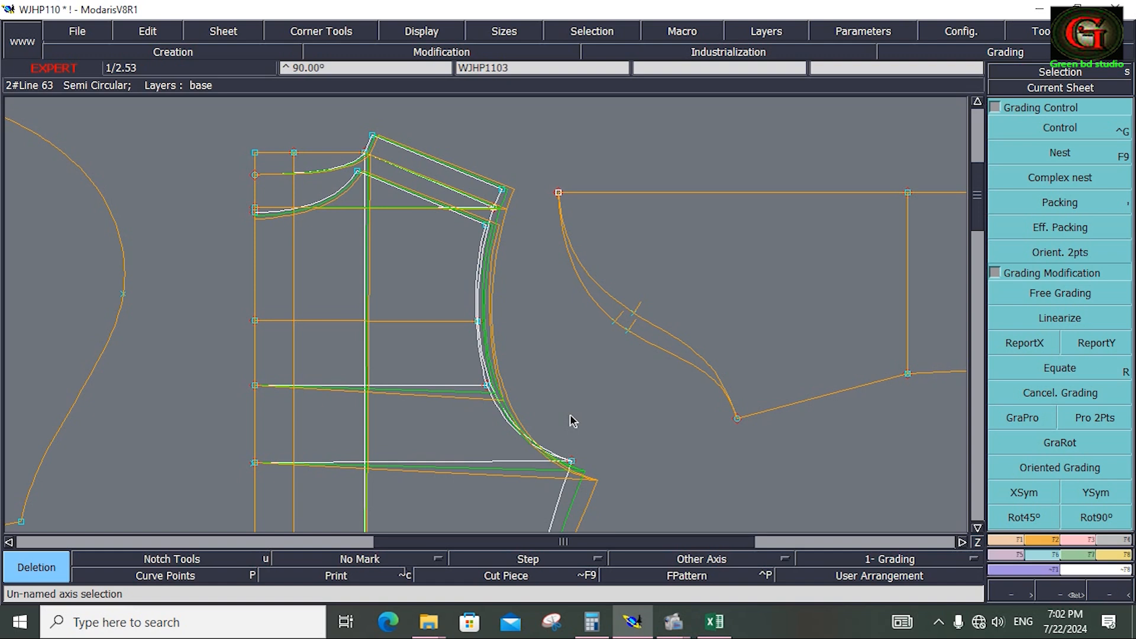
# - Set ddx to -0.25 for sizes 44 and 46 on the sleeve cap's top point
pyautogui.press('F8')
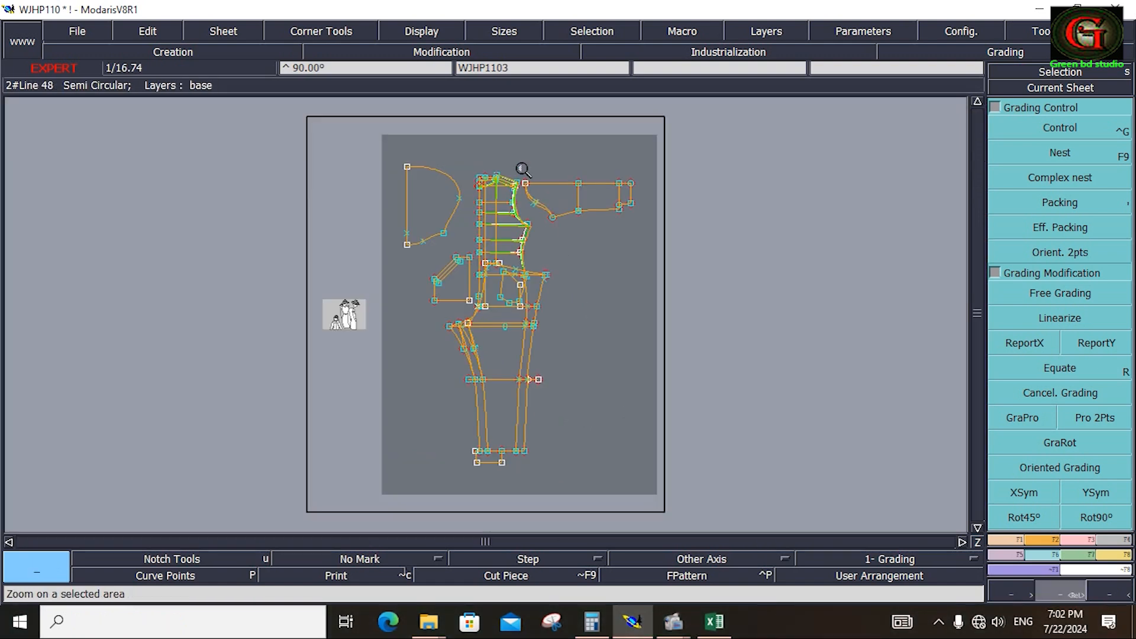
pyautogui.press('z')
pyautogui.moveTo(507, 161); pyautogui.dragTo(646, 243)
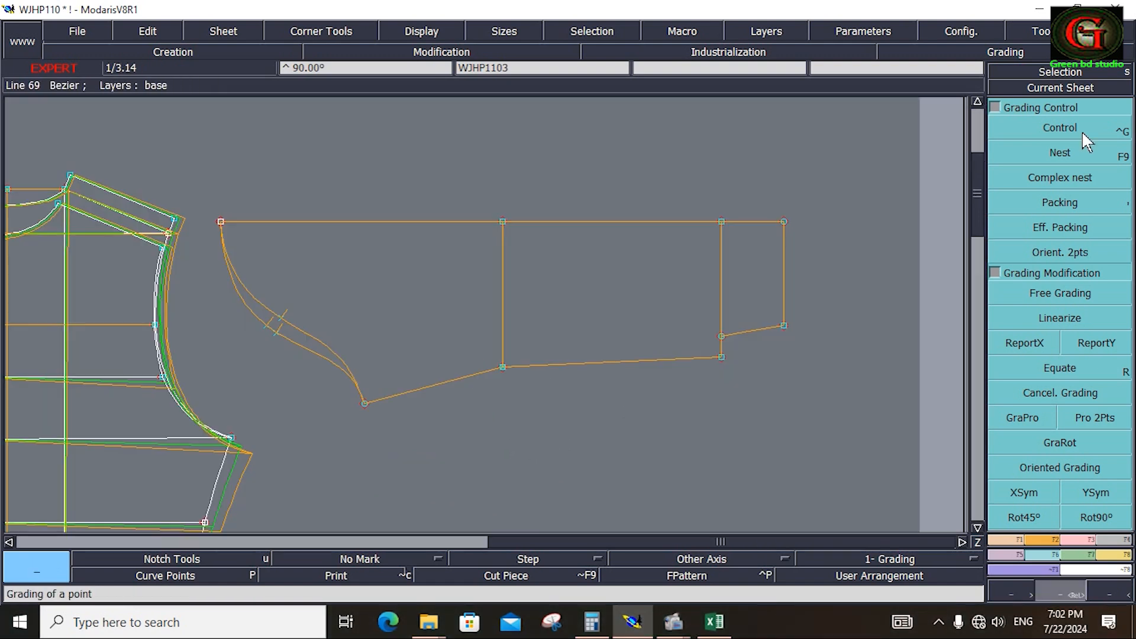
pyautogui.click(1081, 131)
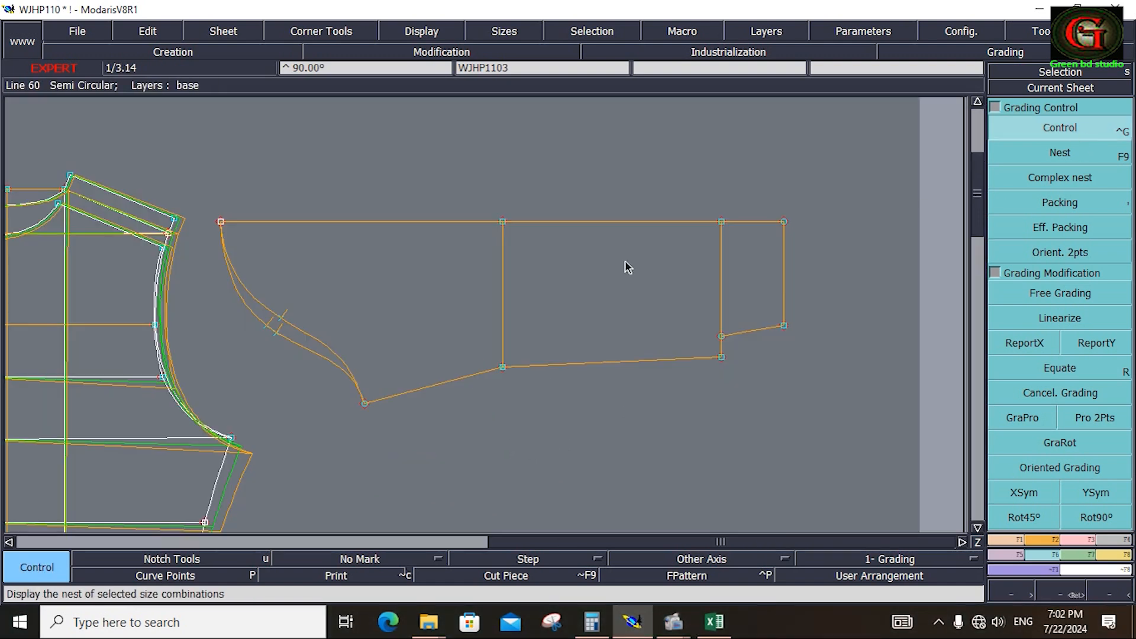
pyautogui.click(221, 226)
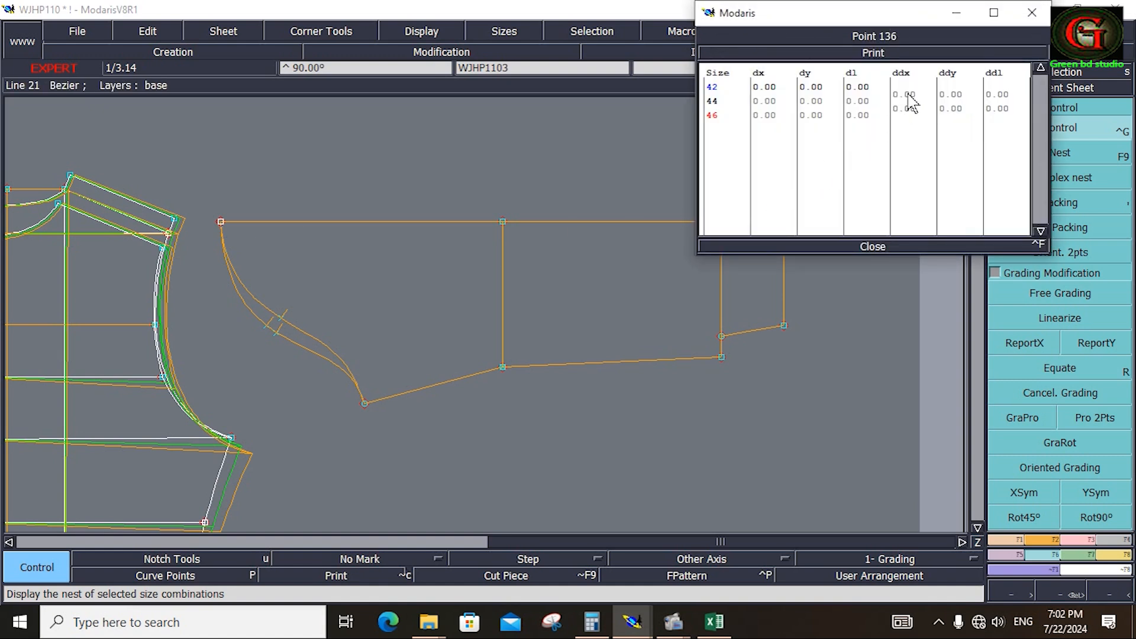
pyautogui.moveTo(907, 94); pyautogui.dragTo(908, 101)
pyautogui.write('-.25')
pyautogui.press('Return')
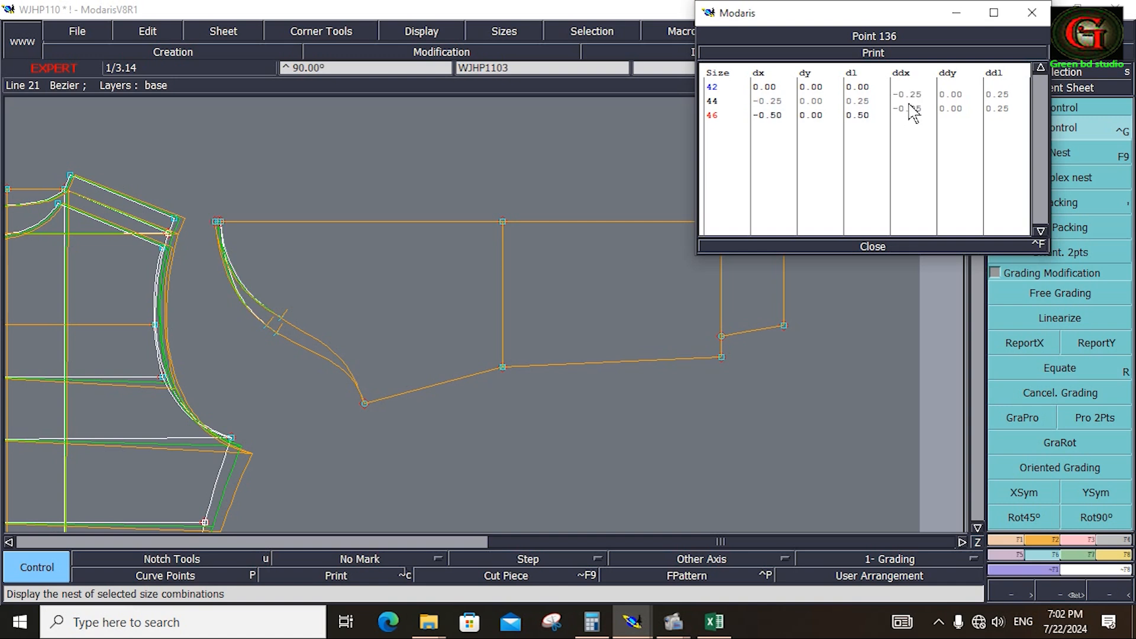
pyautogui.click(873, 246)
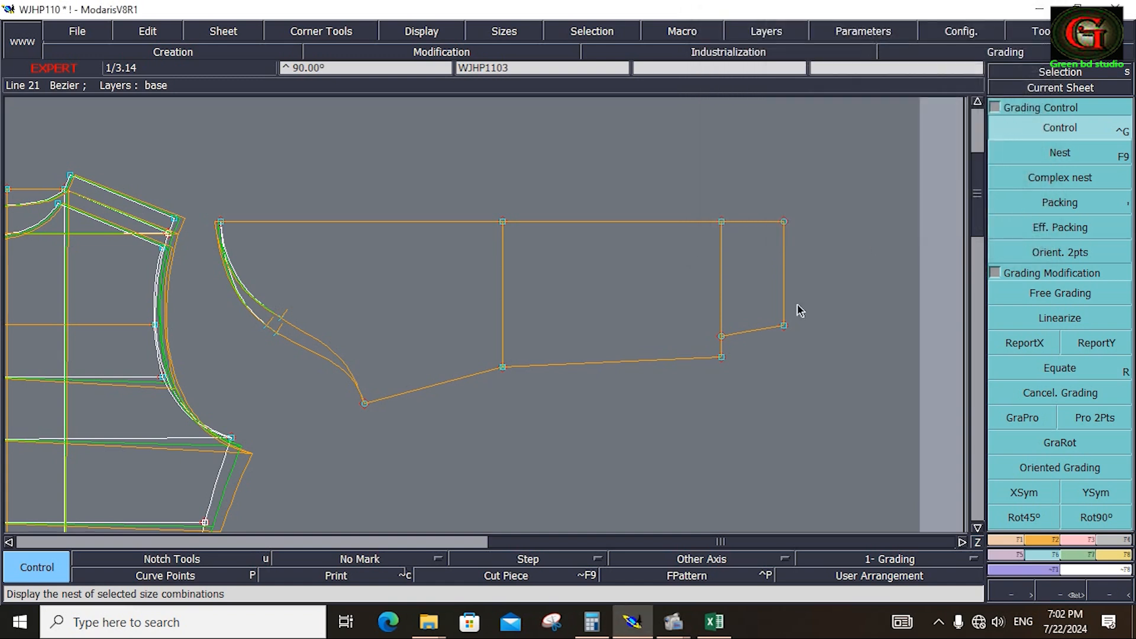
# - Set ddy to -0.75 for sizes 44 and 46 on the sleeve's underarm point
pyautogui.click(784, 325)
pyautogui.click(958, 114)
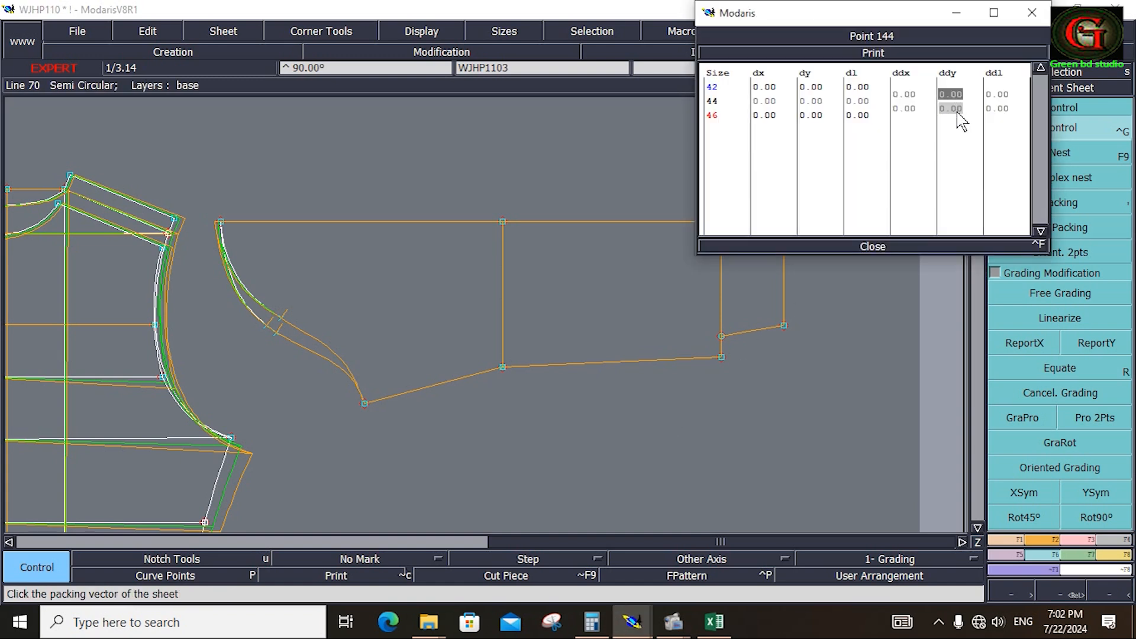
pyautogui.write('-')
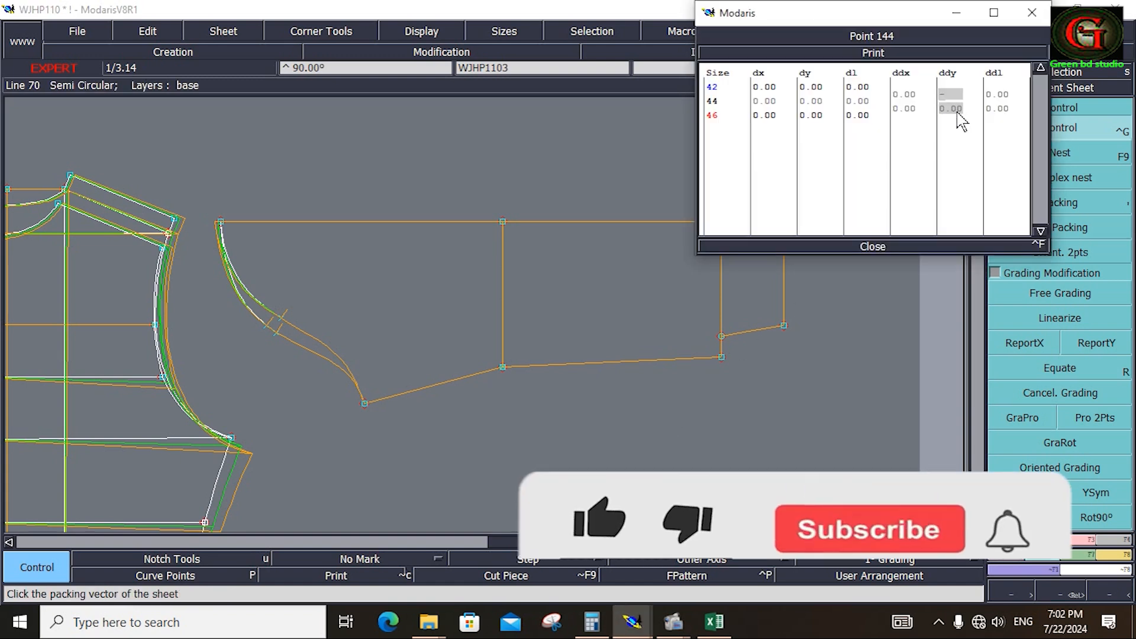
pyautogui.write('0.75')
pyautogui.press('Return')
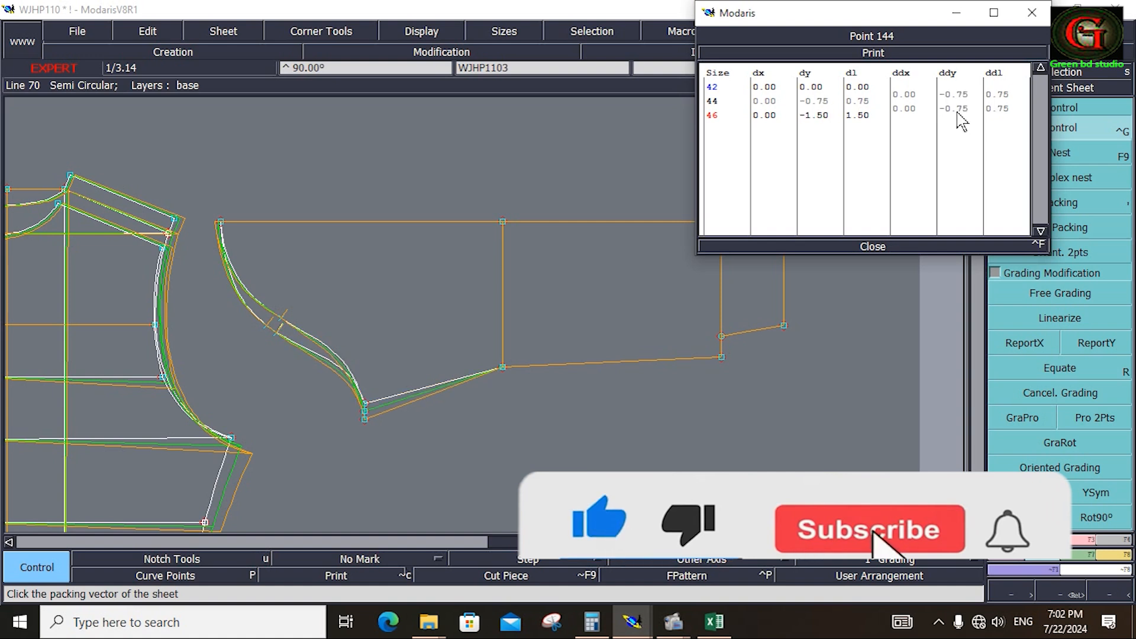
# - Close the grading table and grade both sleeve cap curves proportionally between the underarm point and the cap's top point
pyautogui.click(877, 247)
pyautogui.click(1039, 417)
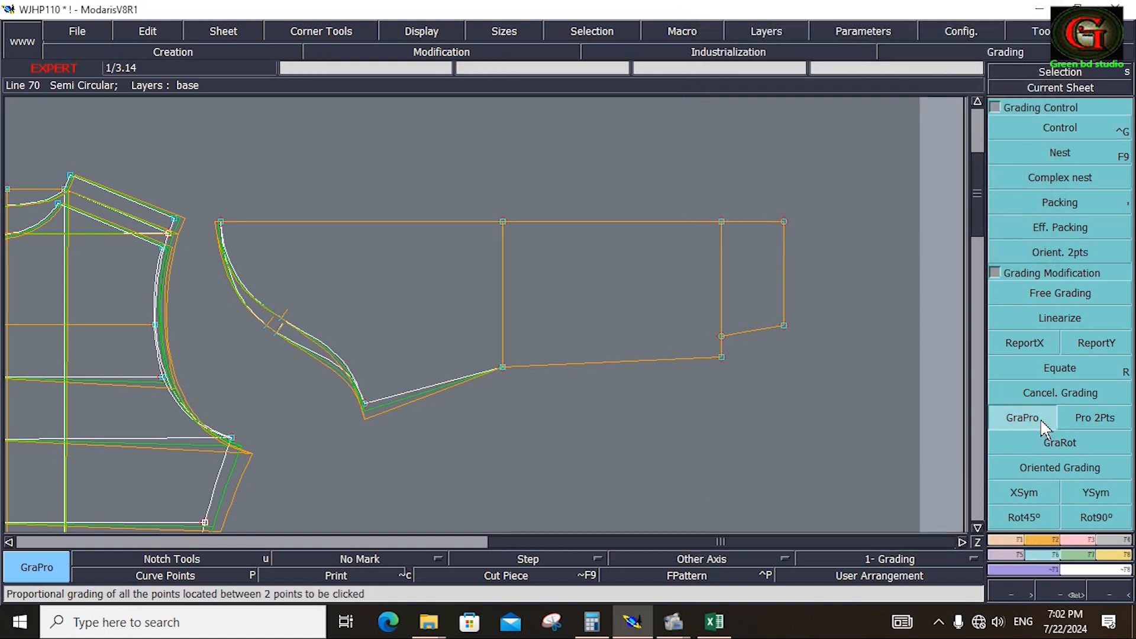
pyautogui.click(368, 409)
pyautogui.click(221, 224)
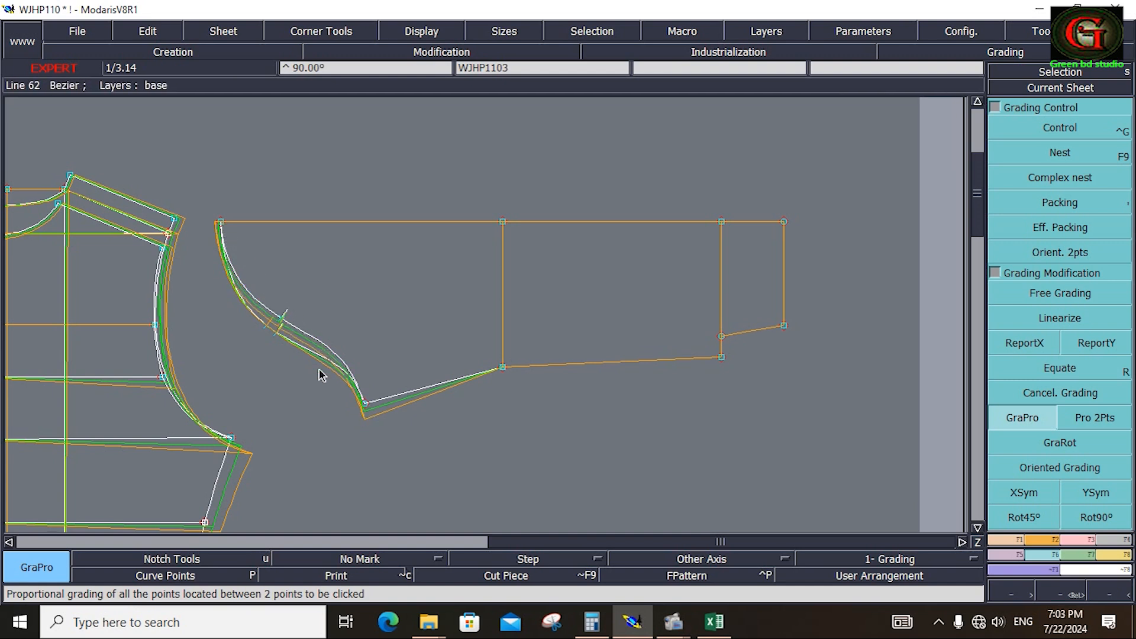
pyautogui.click(365, 406)
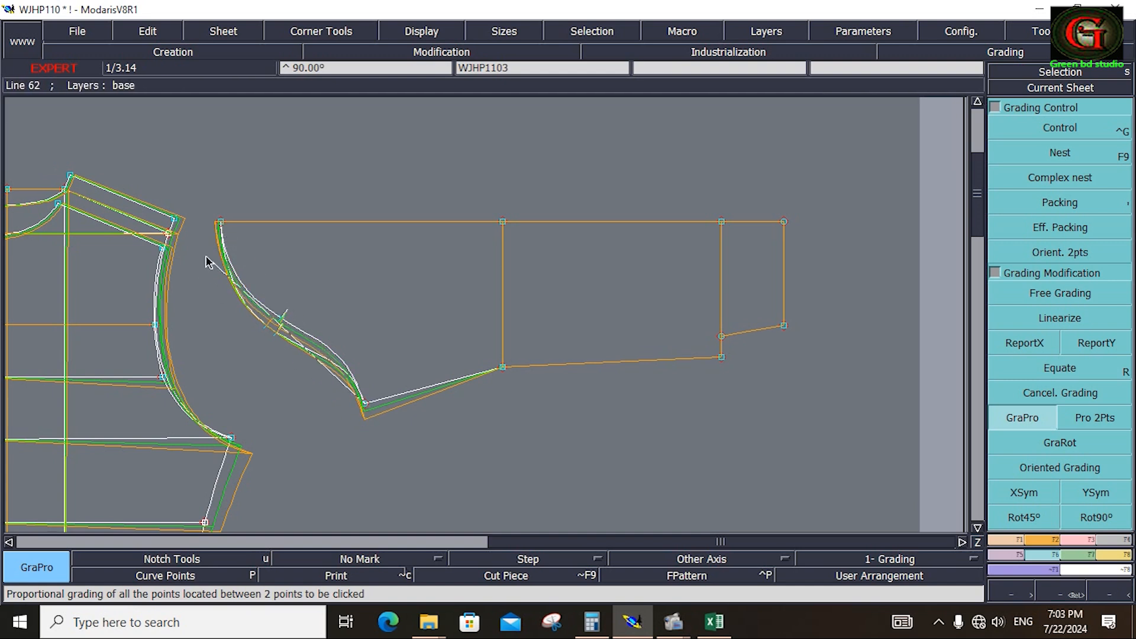
pyautogui.click(220, 224)
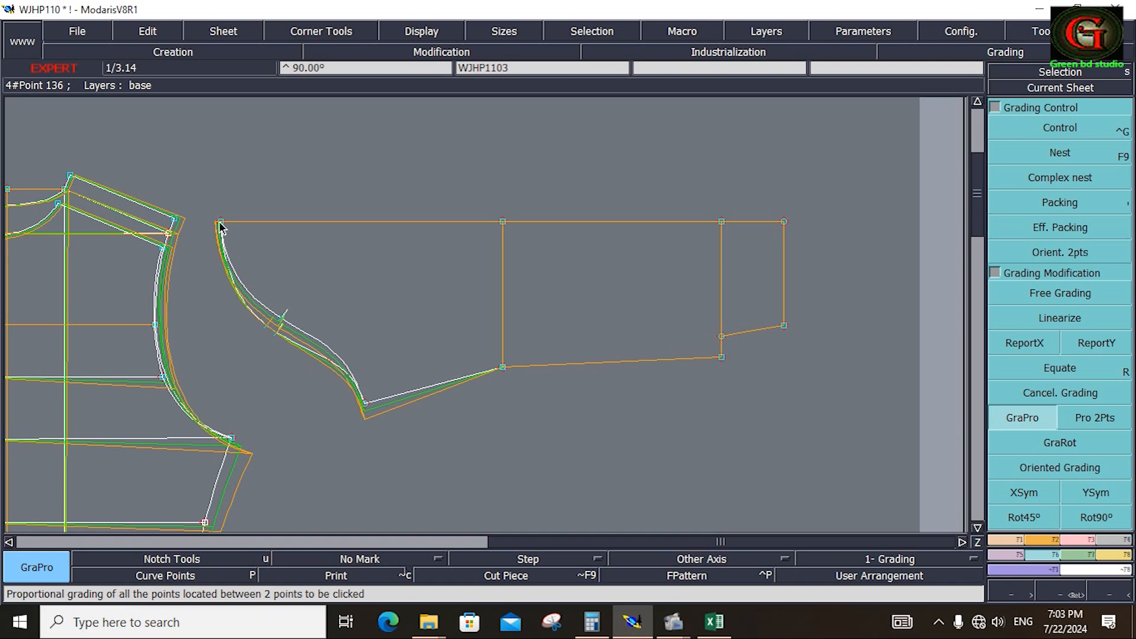
# - Apply Free Grading to the outer sleeve cap curve and its notches so they follow the cap's grading
pyautogui.press('z')
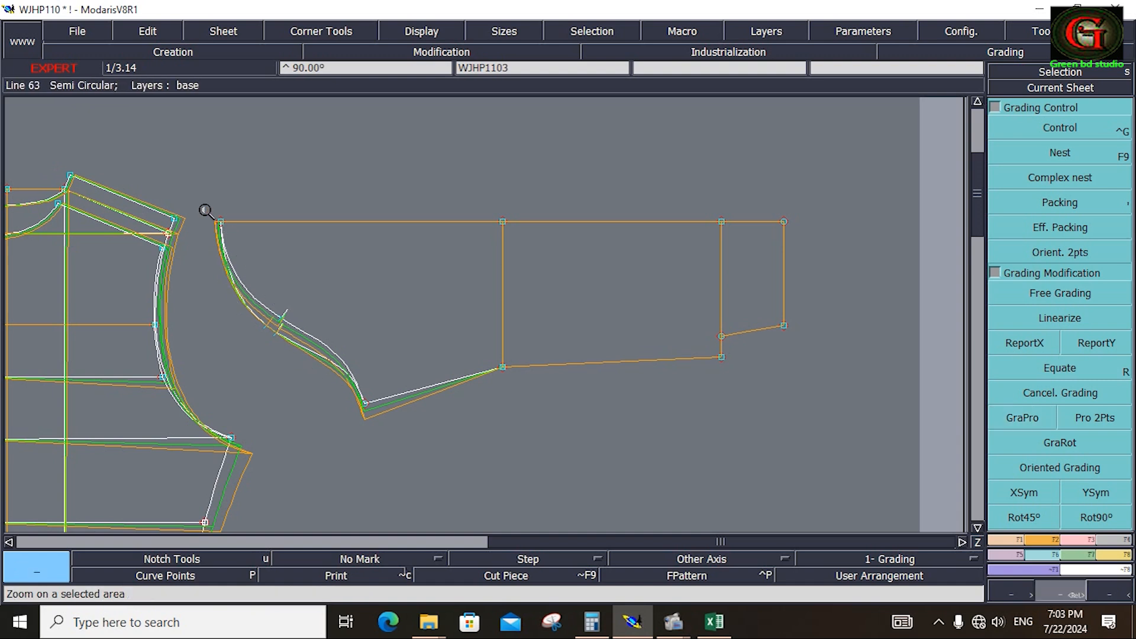
pyautogui.moveTo(204, 210); pyautogui.dragTo(349, 397)
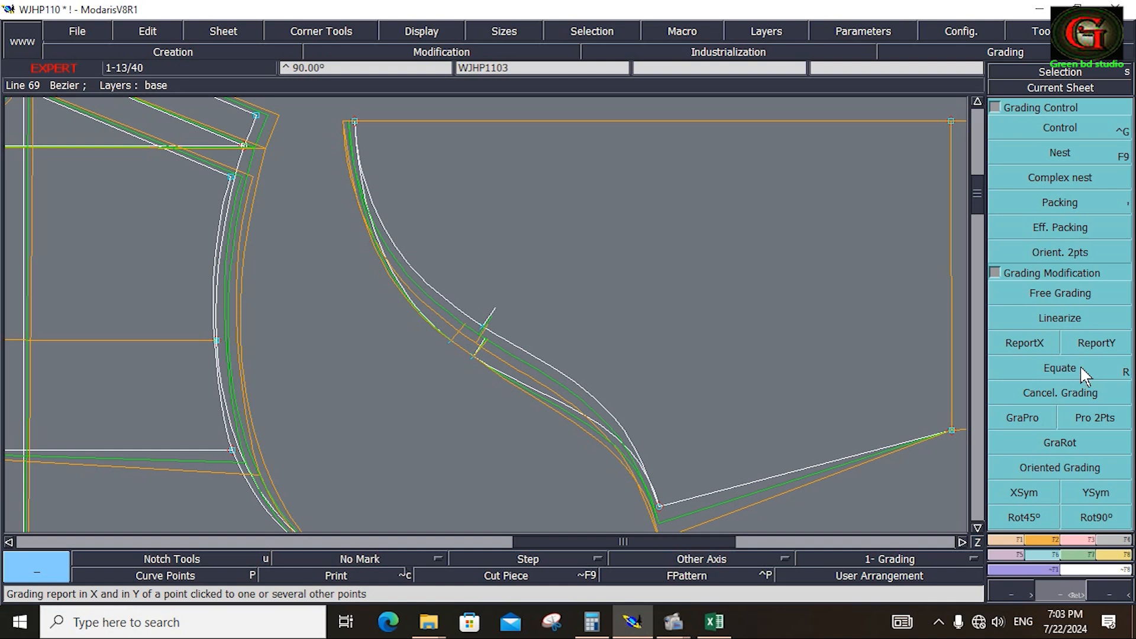
pyautogui.click(1053, 293)
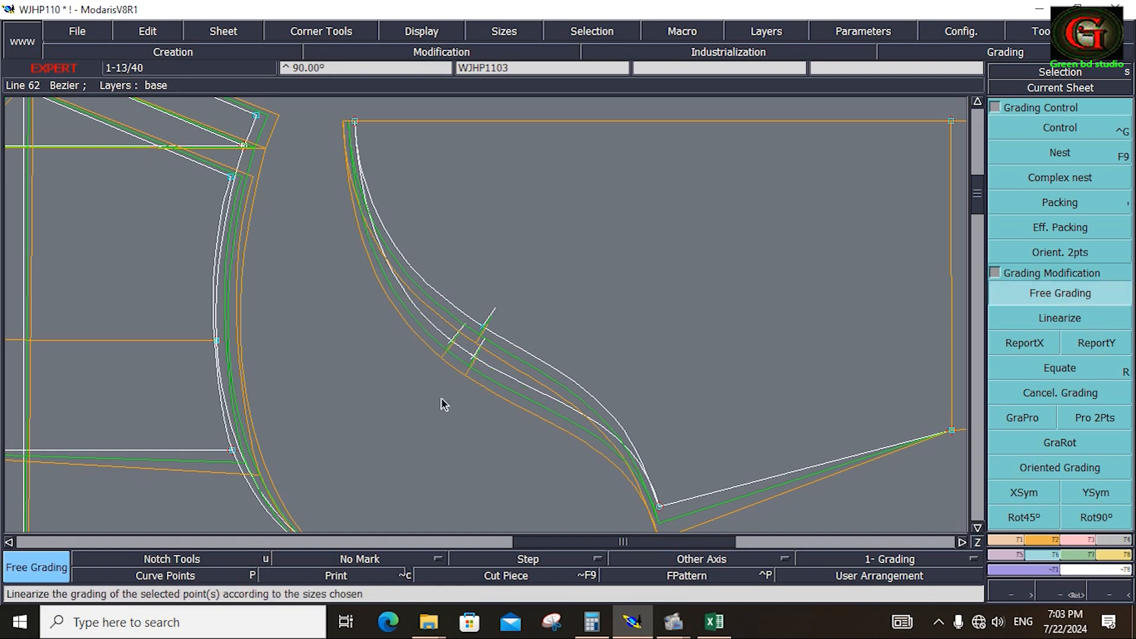
pyautogui.press('z')
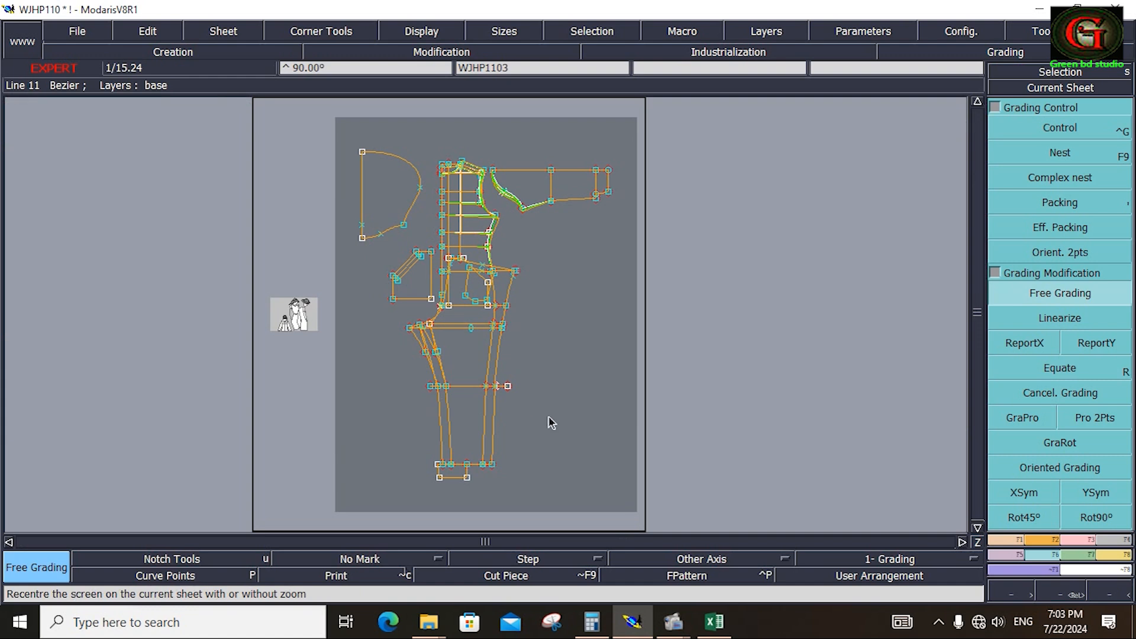
pyautogui.moveTo(444, 400); pyautogui.dragTo(223, 538)
pyautogui.click(278, 461)
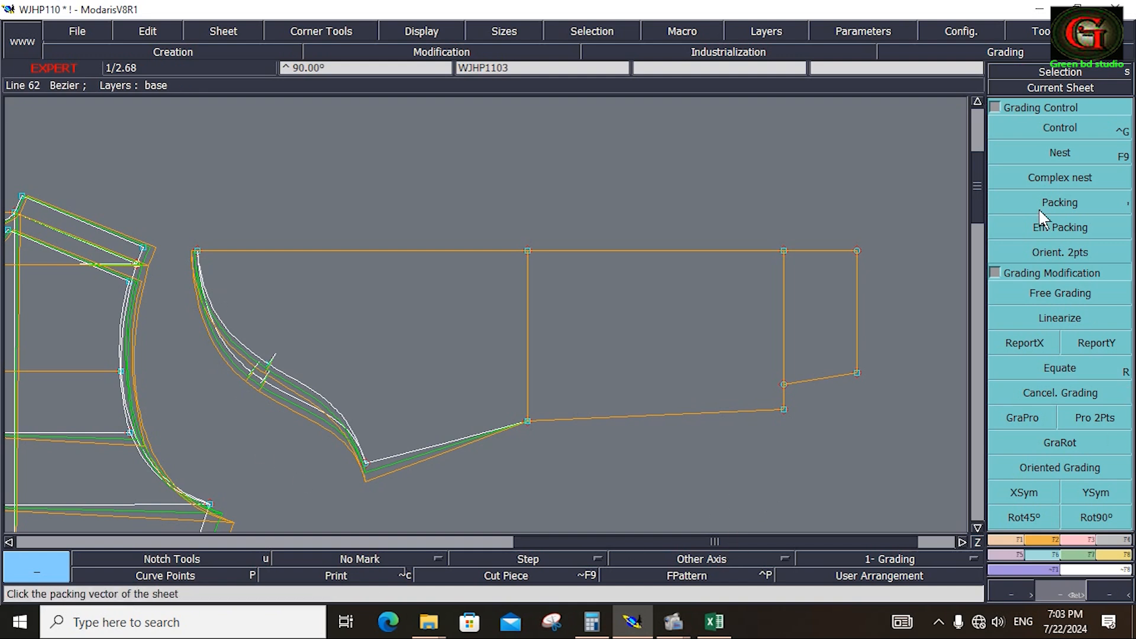
# - Open the measurement spreadsheet, add an Accumulation to it, and move its window clear of the sleeve cap
pyautogui.click(1109, 552)
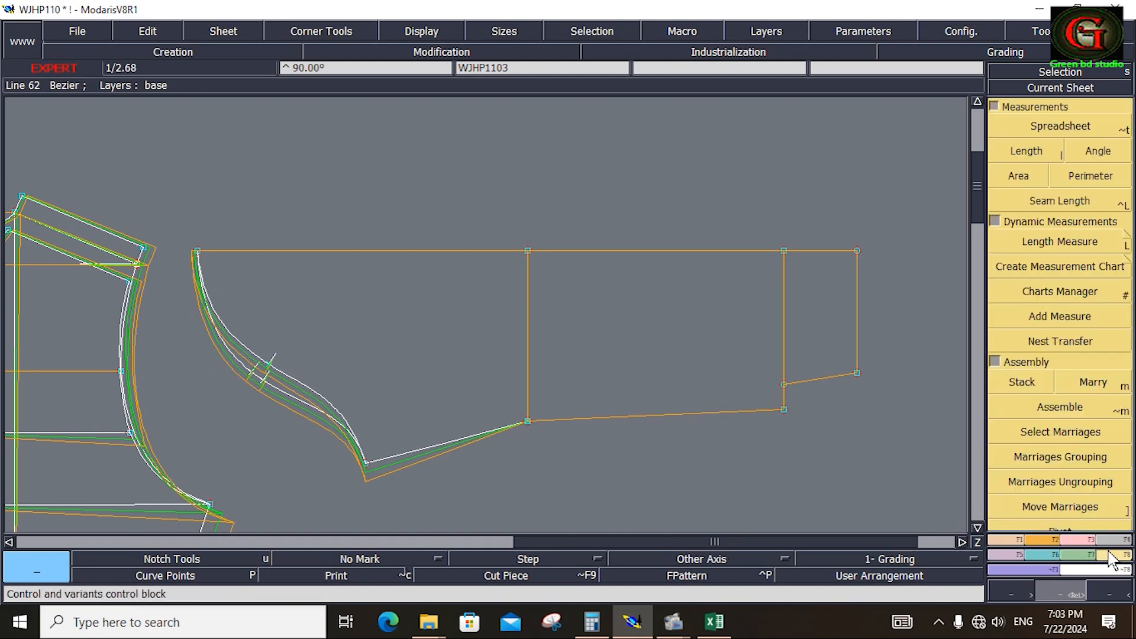
pyautogui.click(1083, 131)
pyautogui.moveTo(369, 152); pyautogui.dragTo(536, 147)
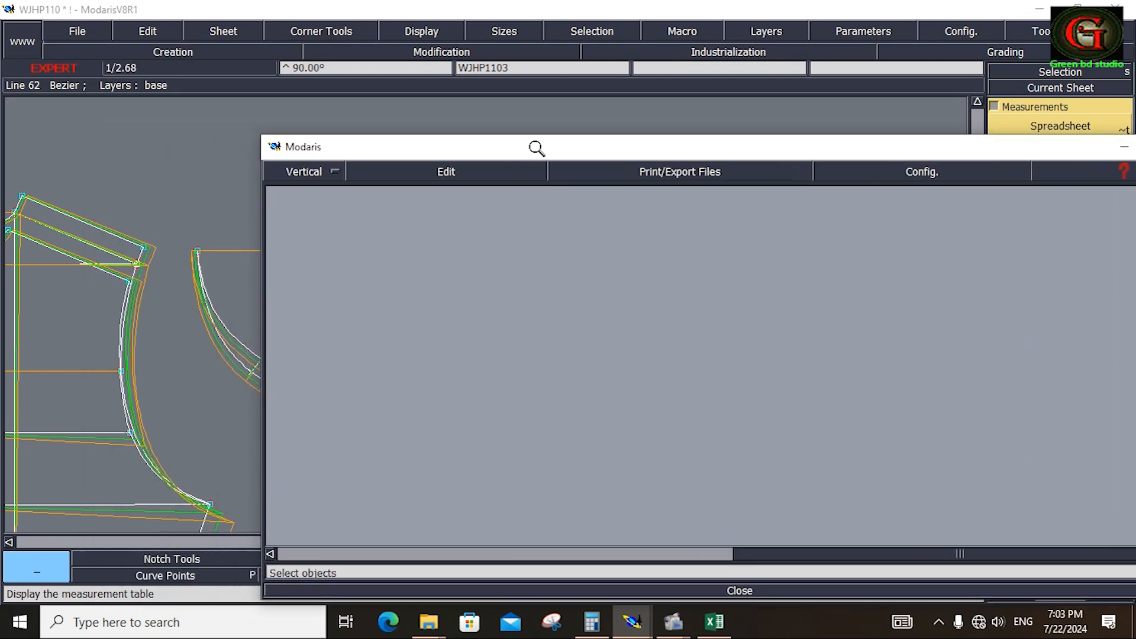
pyautogui.click(460, 167)
pyautogui.click(401, 224)
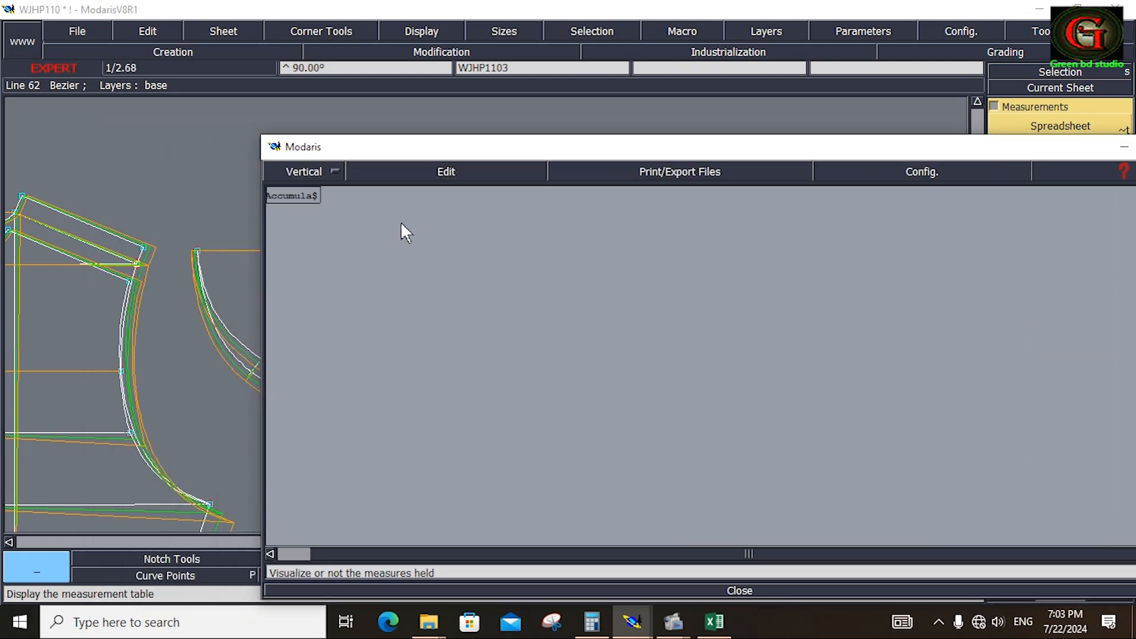
pyautogui.moveTo(568, 149); pyautogui.dragTo(949, 205)
# - Measure the front armhole curve's length from the shoulder to the underarm point for all sizes
pyautogui.click(1023, 155)
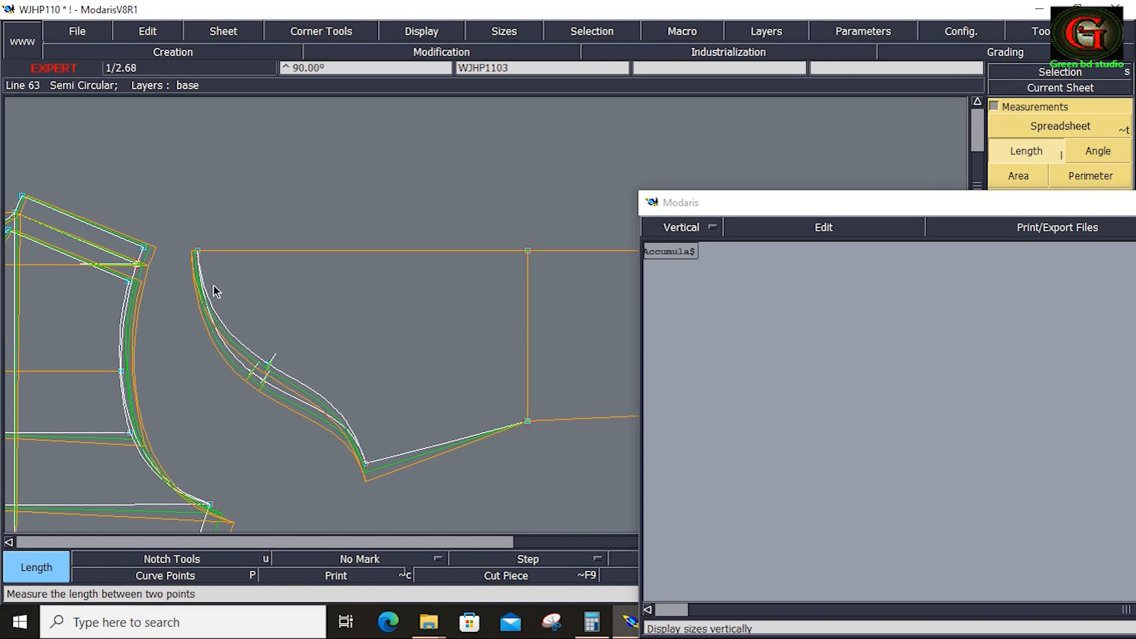
pyautogui.press('Home')
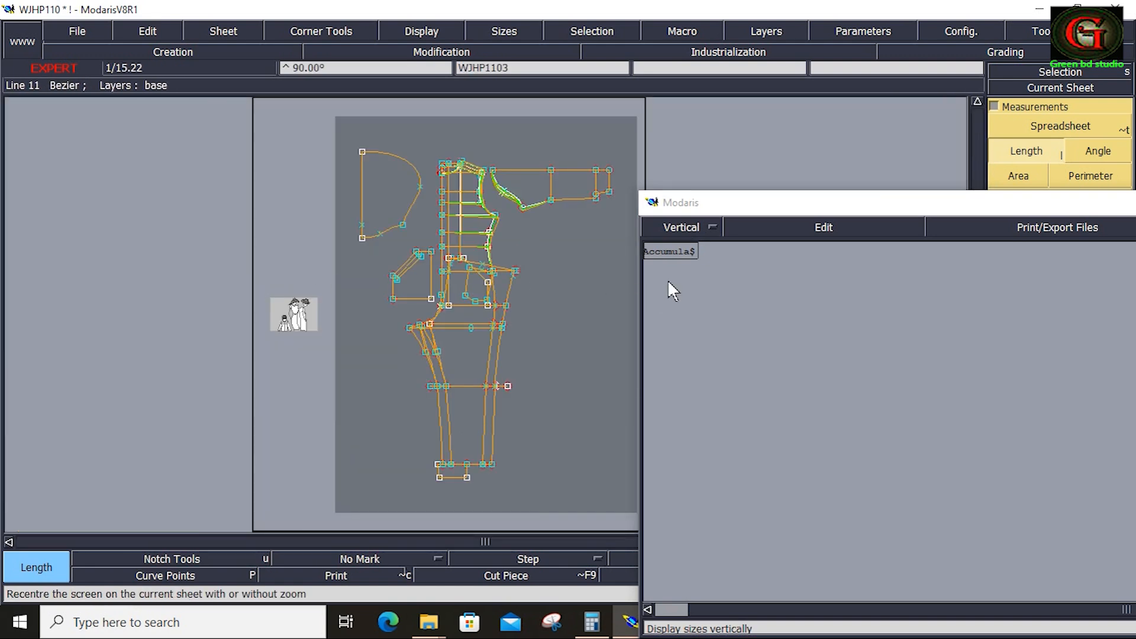
pyautogui.click(296, 313)
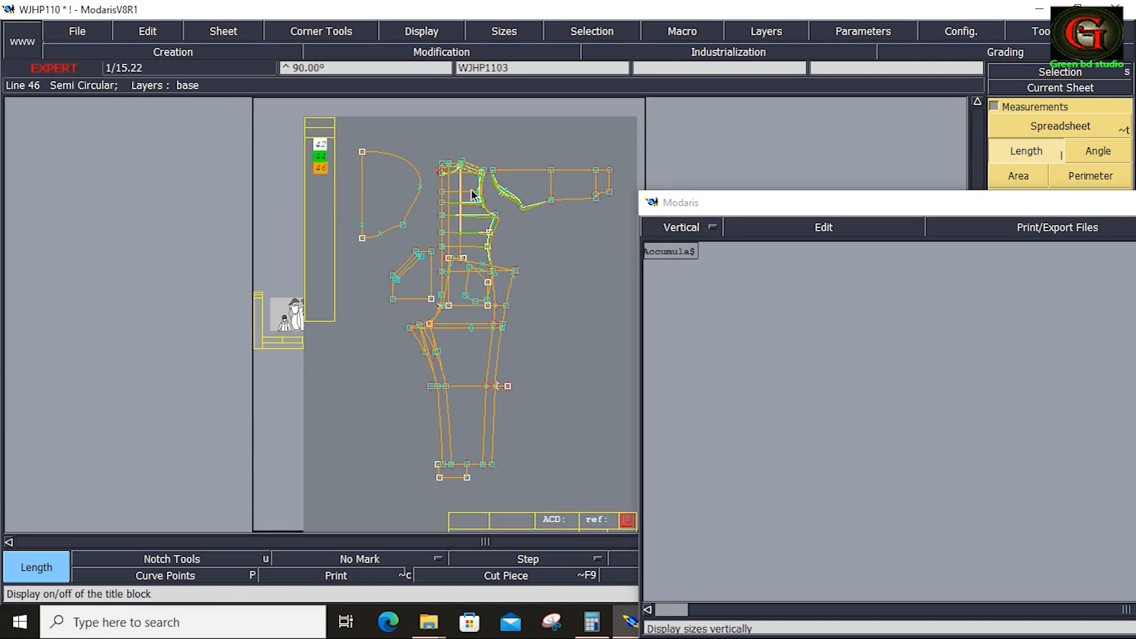
pyautogui.press('z')
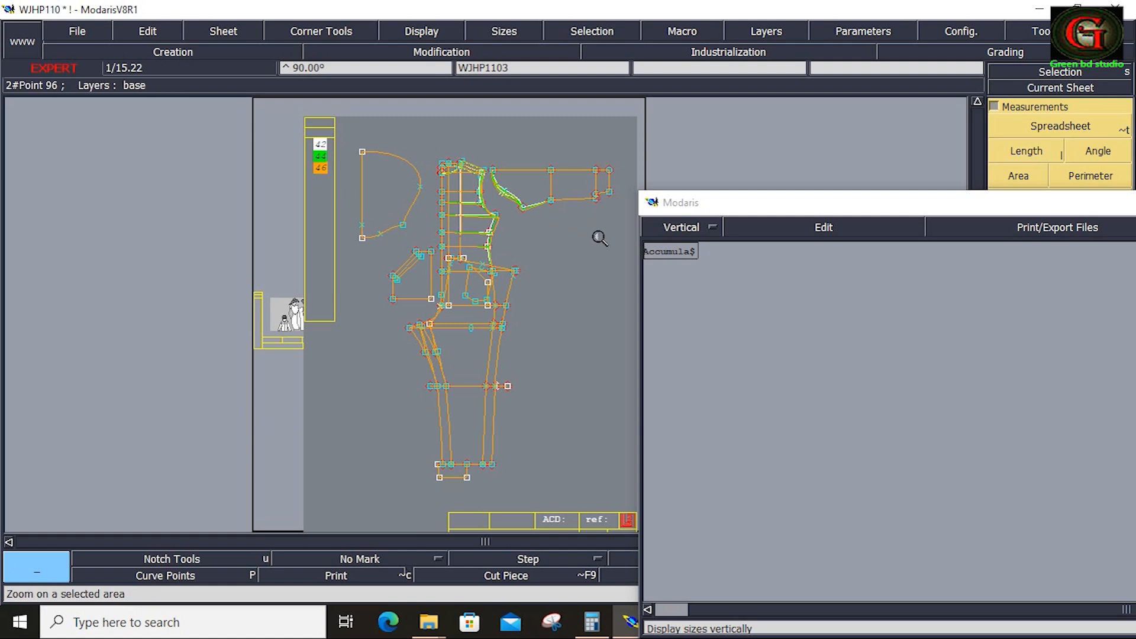
pyautogui.moveTo(630, 231); pyautogui.dragTo(464, 137)
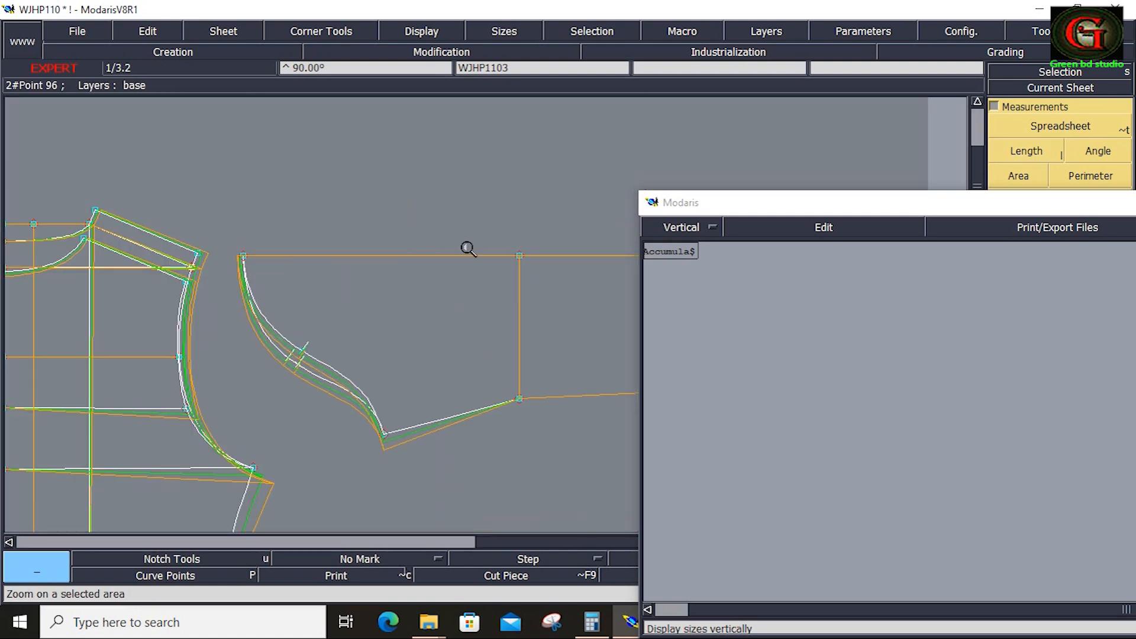
pyautogui.click(187, 286)
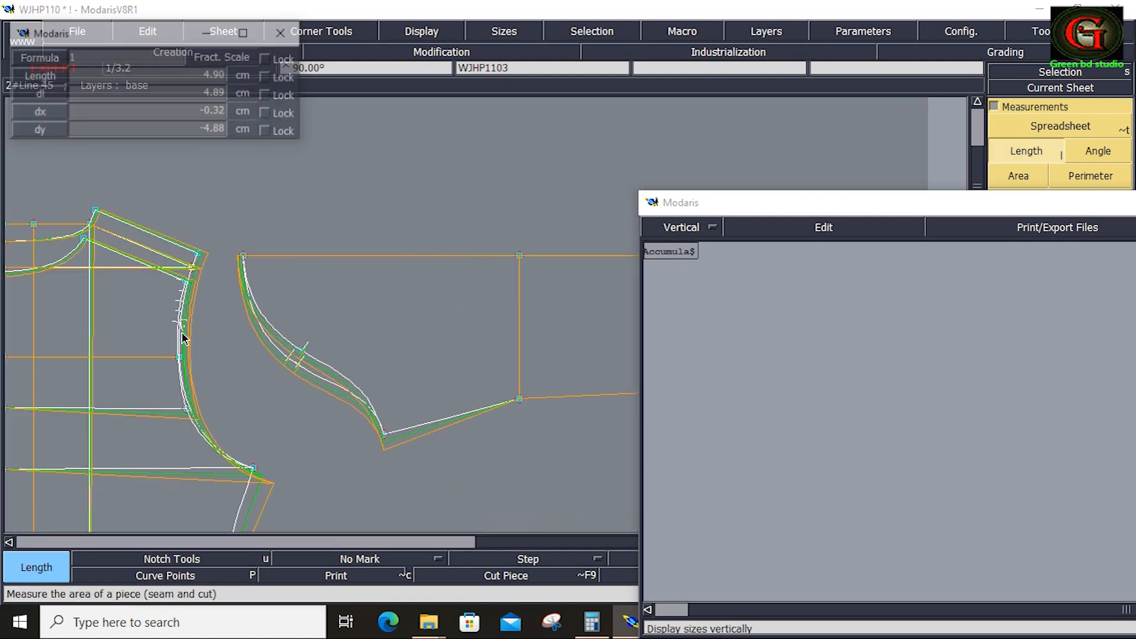
pyautogui.click(252, 468)
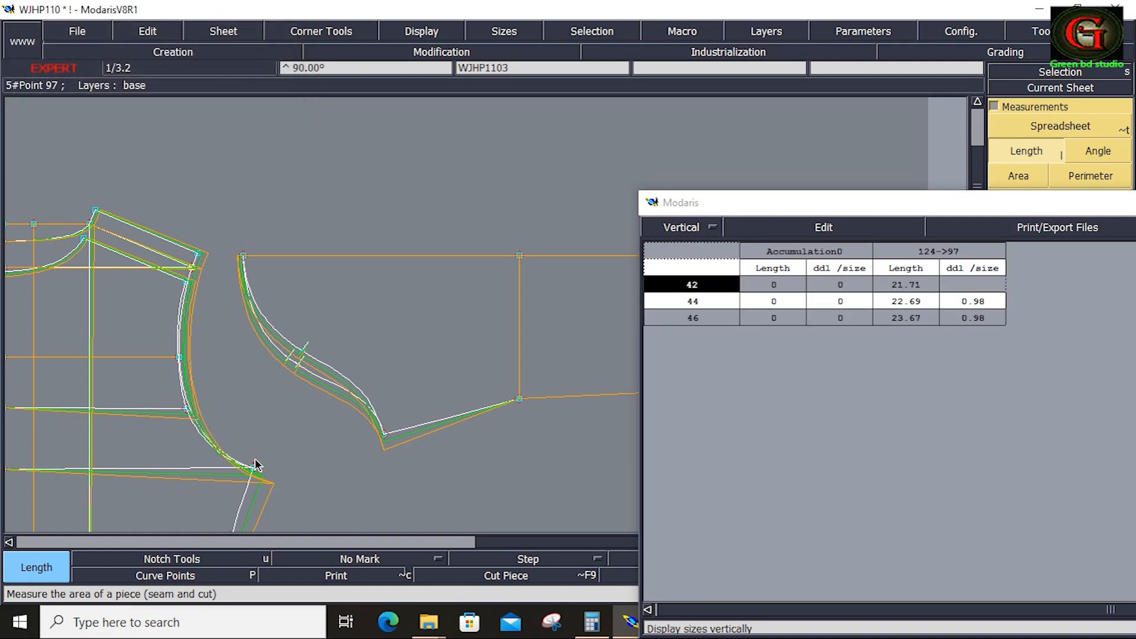
# - Empty the measurement table, then measure the front and back armhole curves and total them with an Accumulation
pyautogui.click(187, 286)
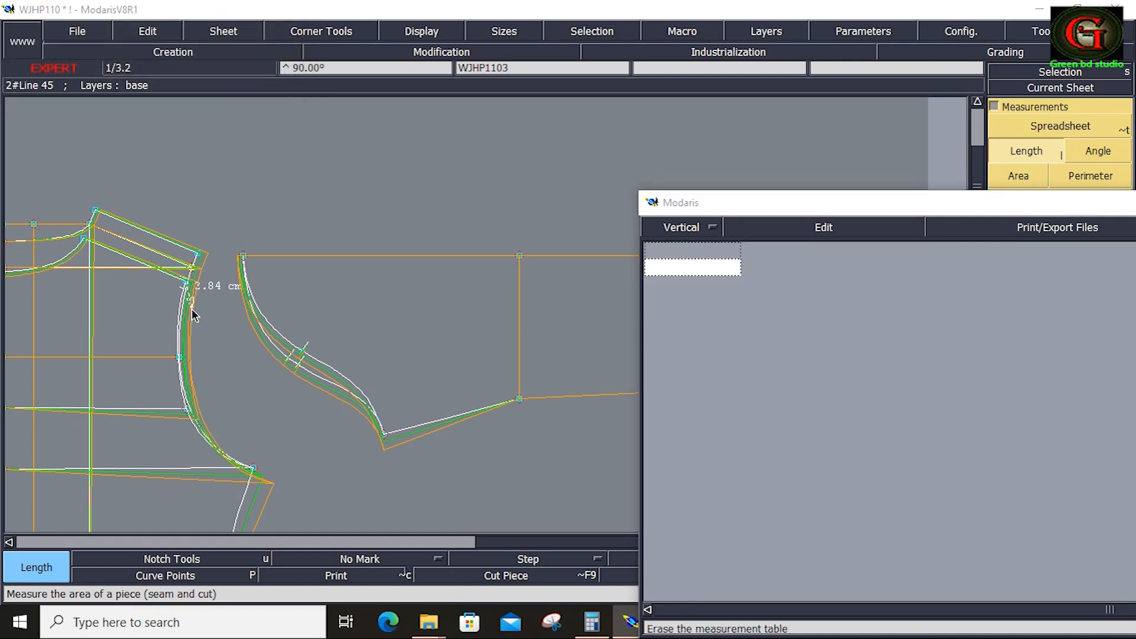
pyautogui.click(252, 468)
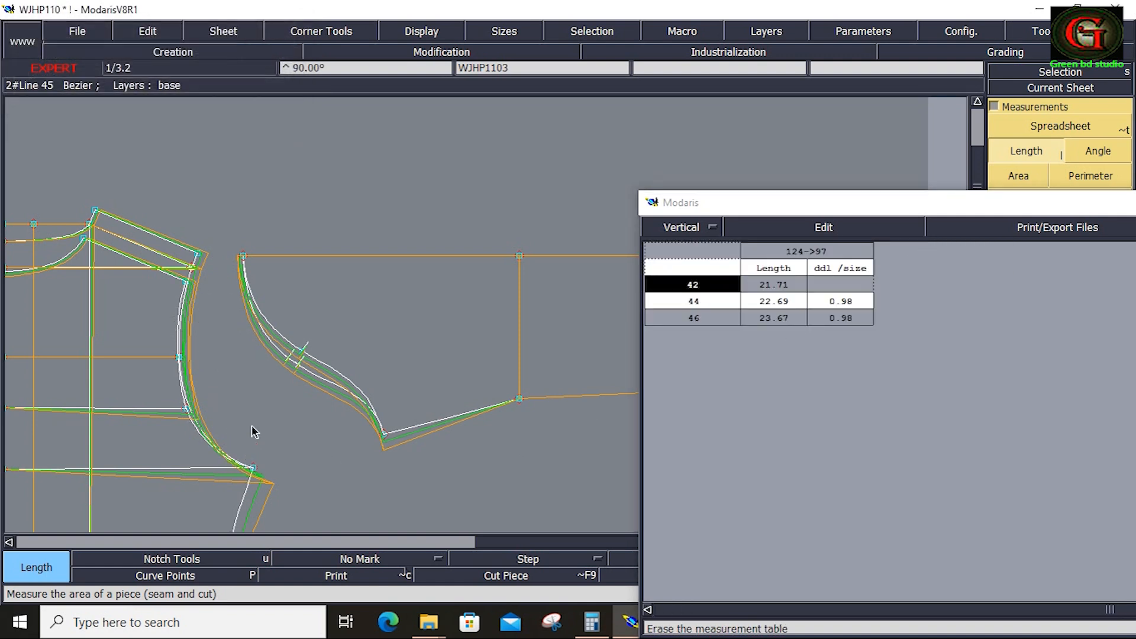
pyautogui.click(198, 255)
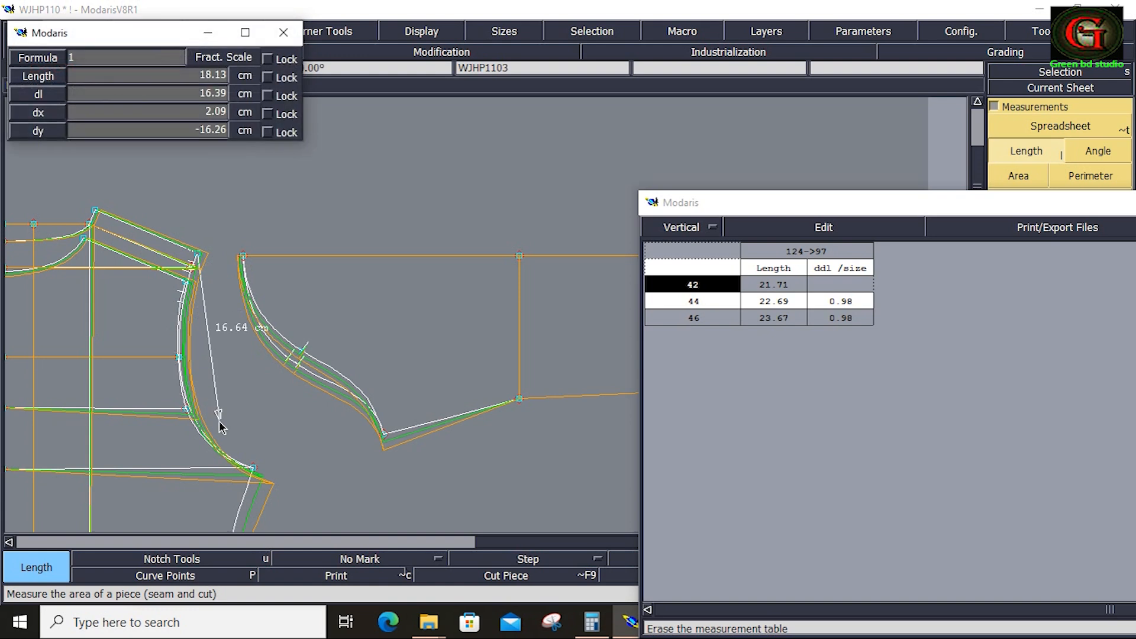
pyautogui.click(252, 469)
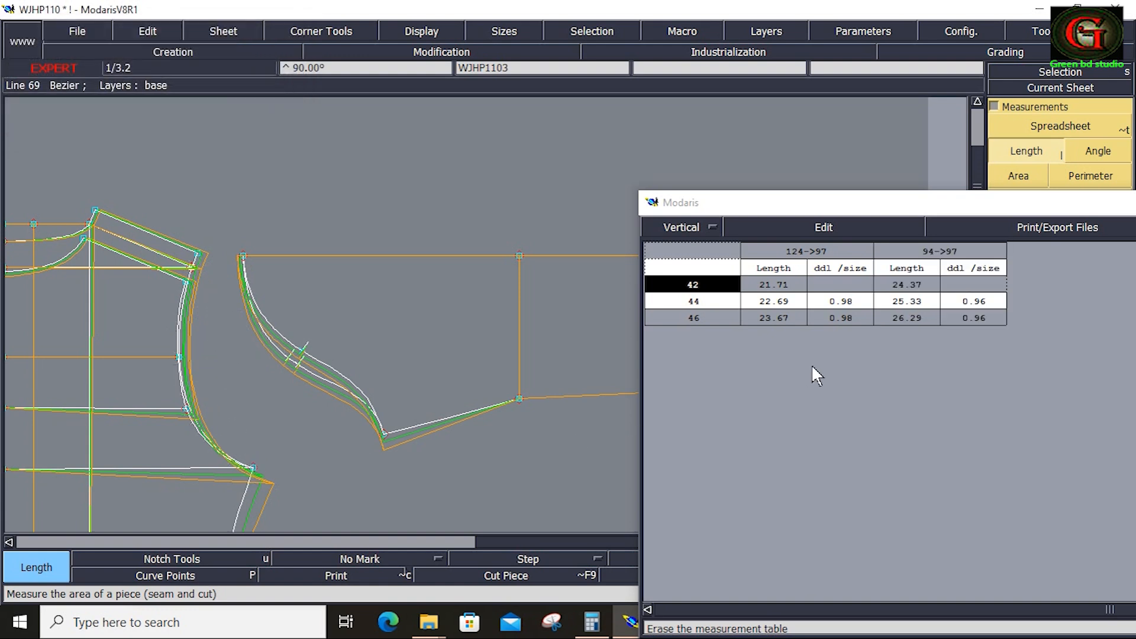
pyautogui.click(824, 227)
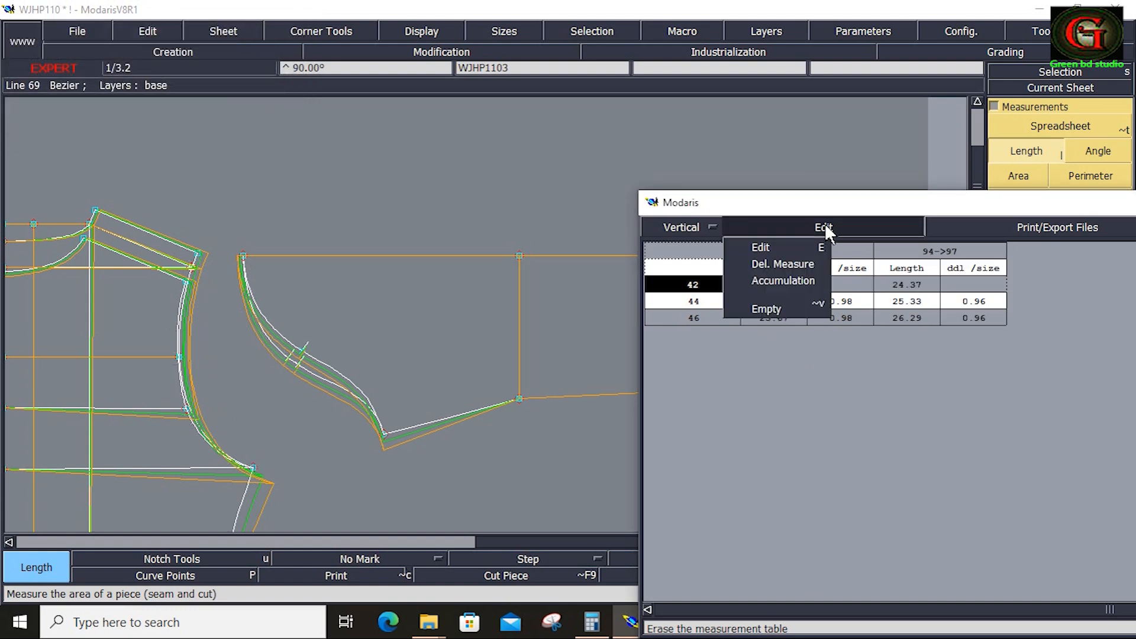
pyautogui.click(785, 281)
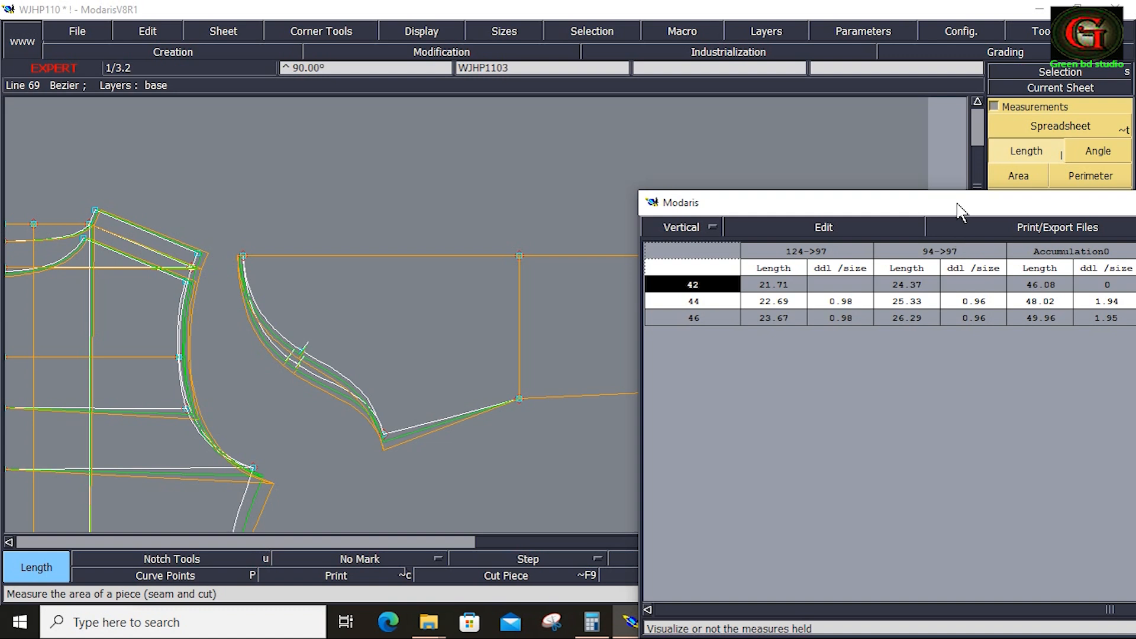
# - Measure both sleeve cap curves between the cap's top point and the underarm point and total them with an Accumulation
pyautogui.moveTo(958, 210); pyautogui.dragTo(797, 218)
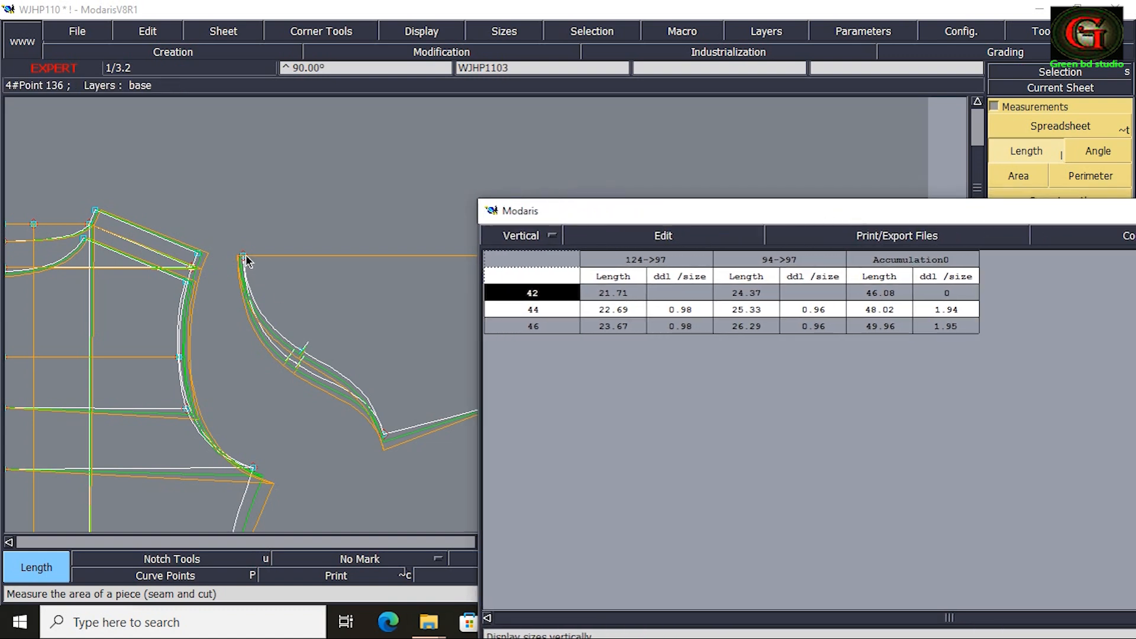
pyautogui.click(244, 259)
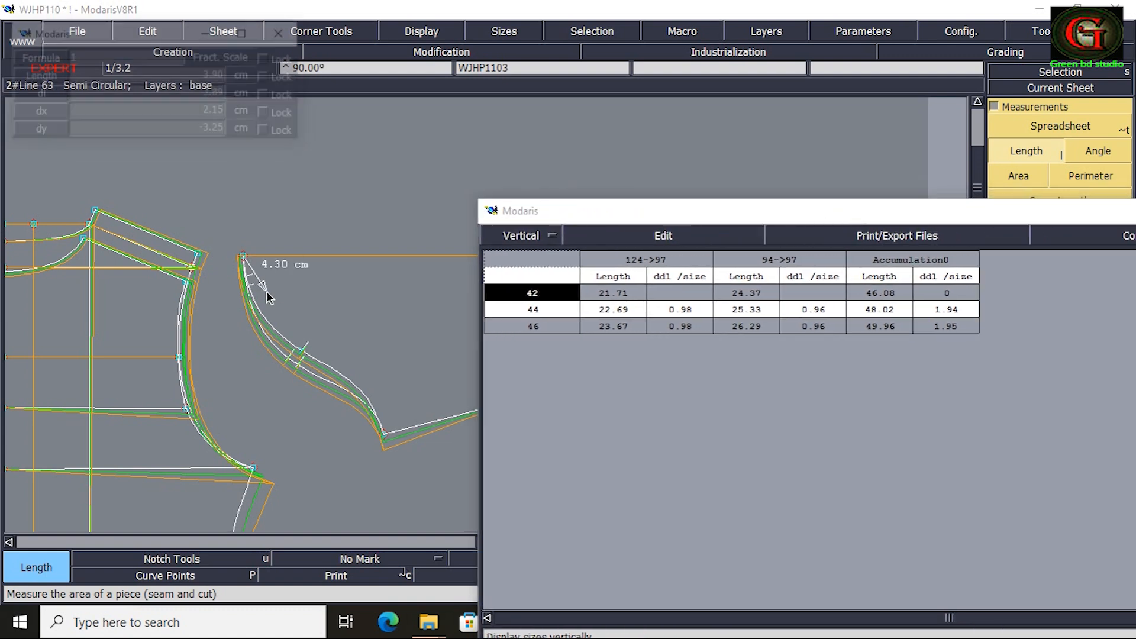
pyautogui.click(388, 438)
pyautogui.click(384, 438)
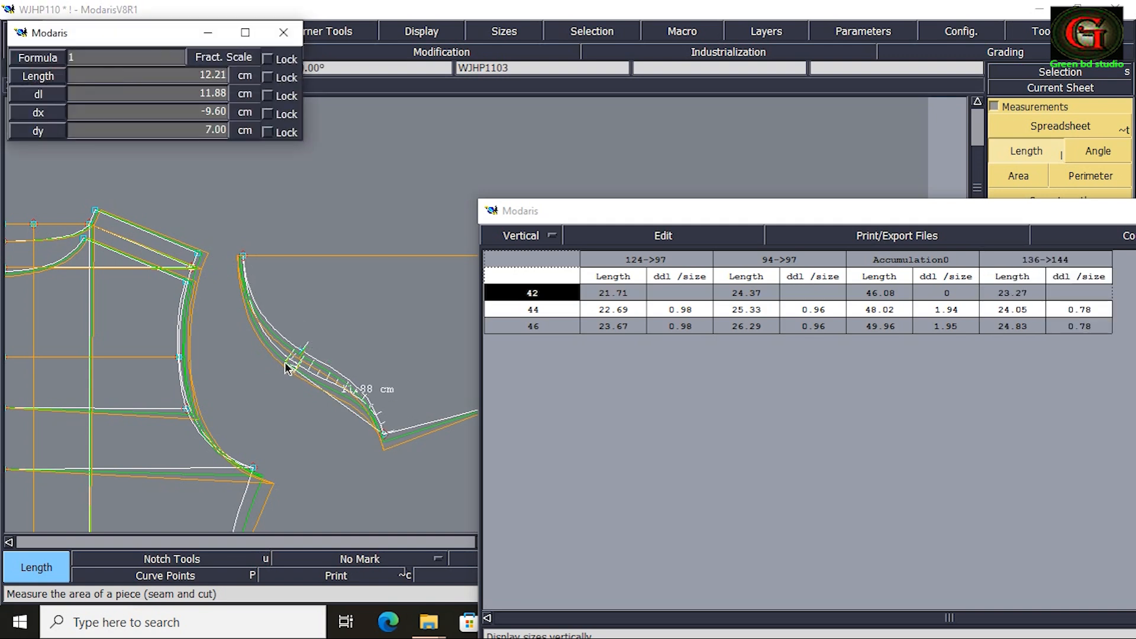
pyautogui.click(247, 260)
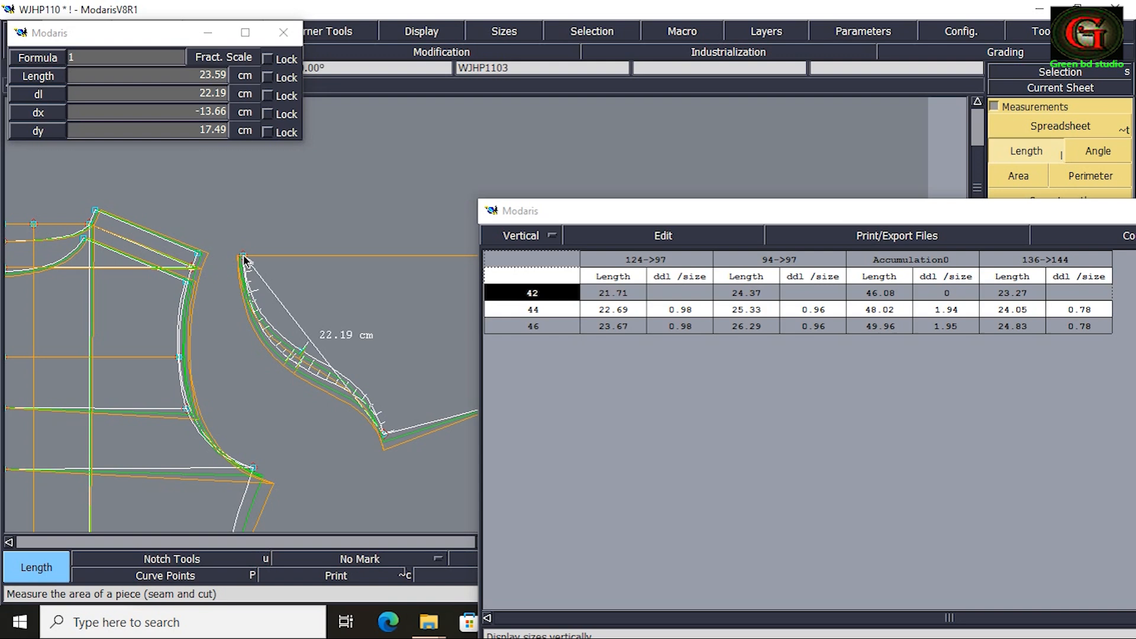
pyautogui.click(672, 235)
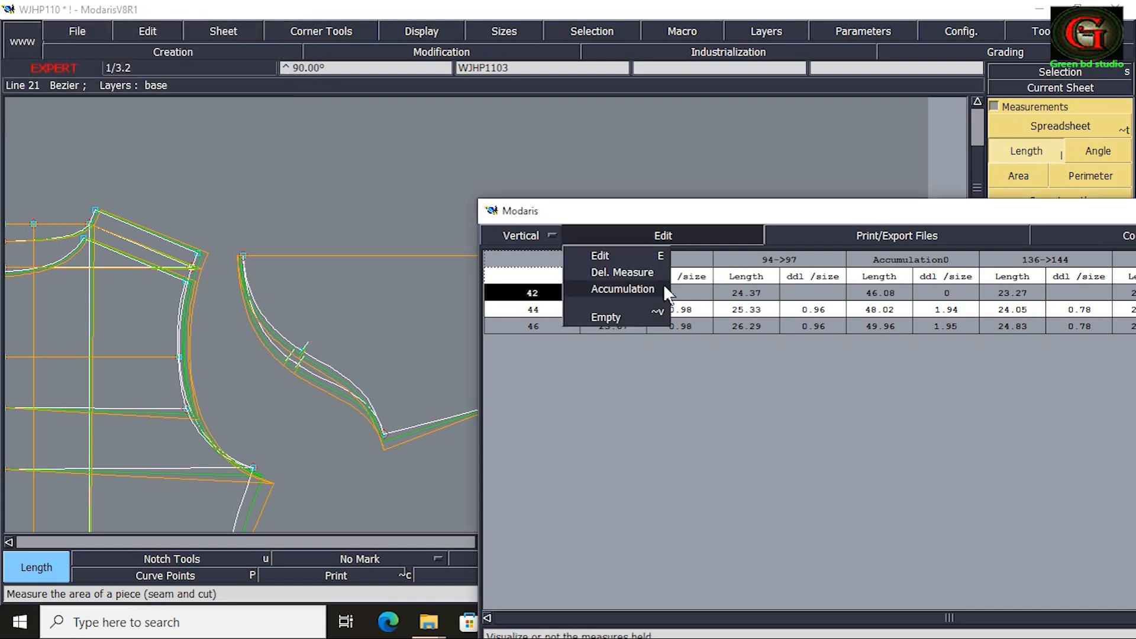
pyautogui.moveTo(789, 218); pyautogui.dragTo(463, 193)
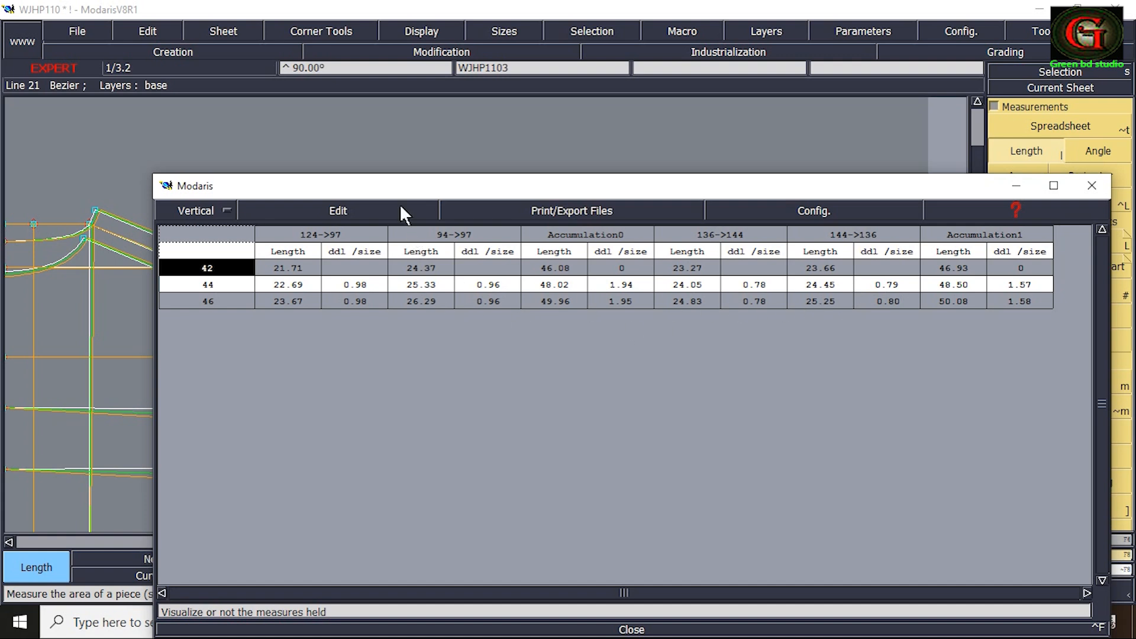
# - Set ddx to 0.125 for sizes 44 and 46 on the sleeve's underarm point
pyautogui.moveTo(395, 189); pyautogui.dragTo(711, 182)
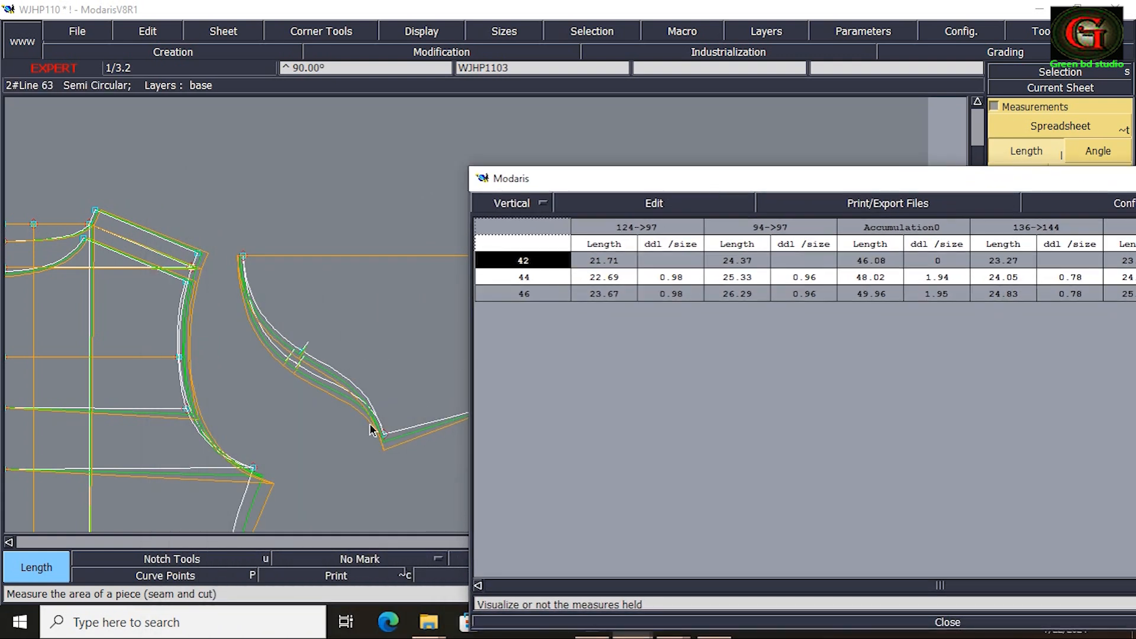
pyautogui.moveTo(1041, 183); pyautogui.dragTo(534, 465)
pyautogui.click(1042, 554)
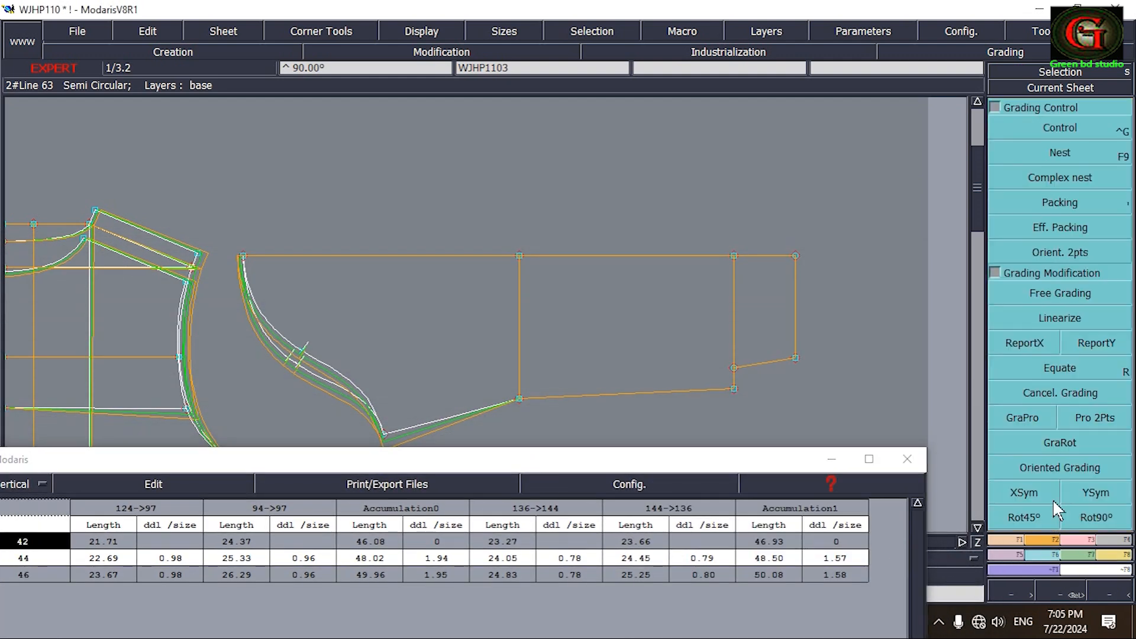
pyautogui.click(1071, 129)
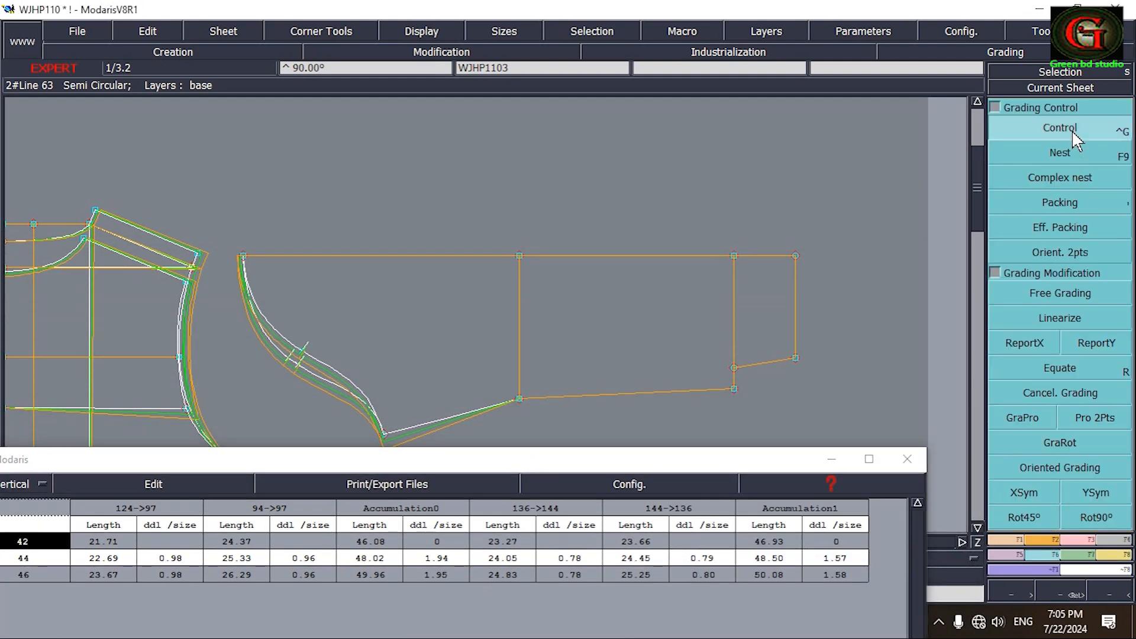
pyautogui.click(386, 441)
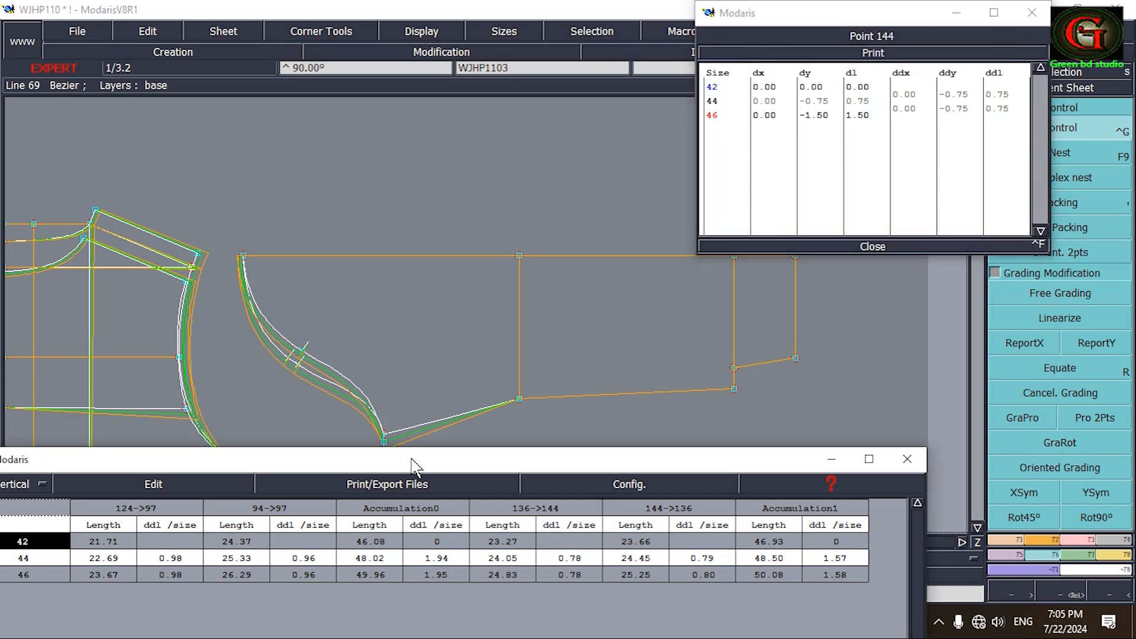
pyautogui.moveTo(412, 461); pyautogui.dragTo(413, 489)
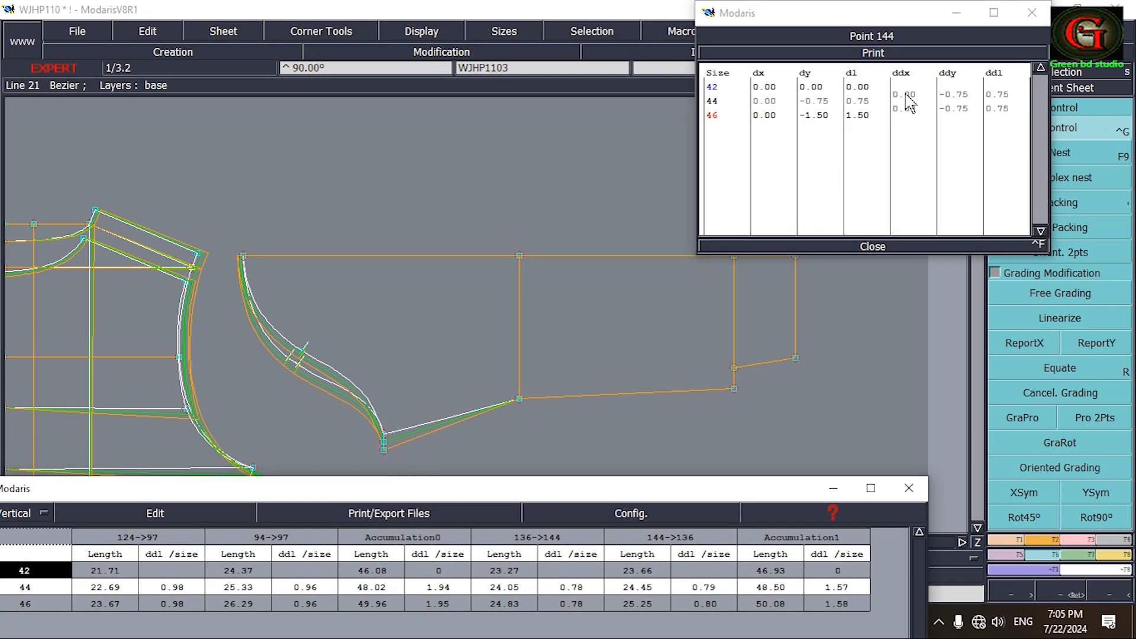
pyautogui.moveTo(905, 95); pyautogui.dragTo(908, 108)
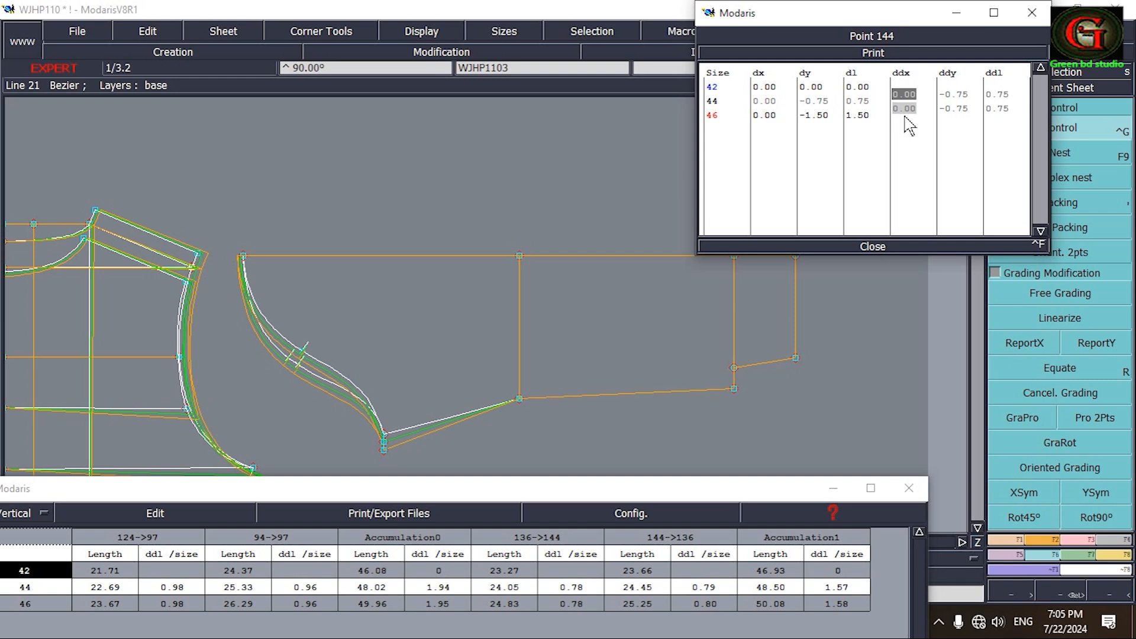
pyautogui.write('.125')
pyautogui.press('Return')
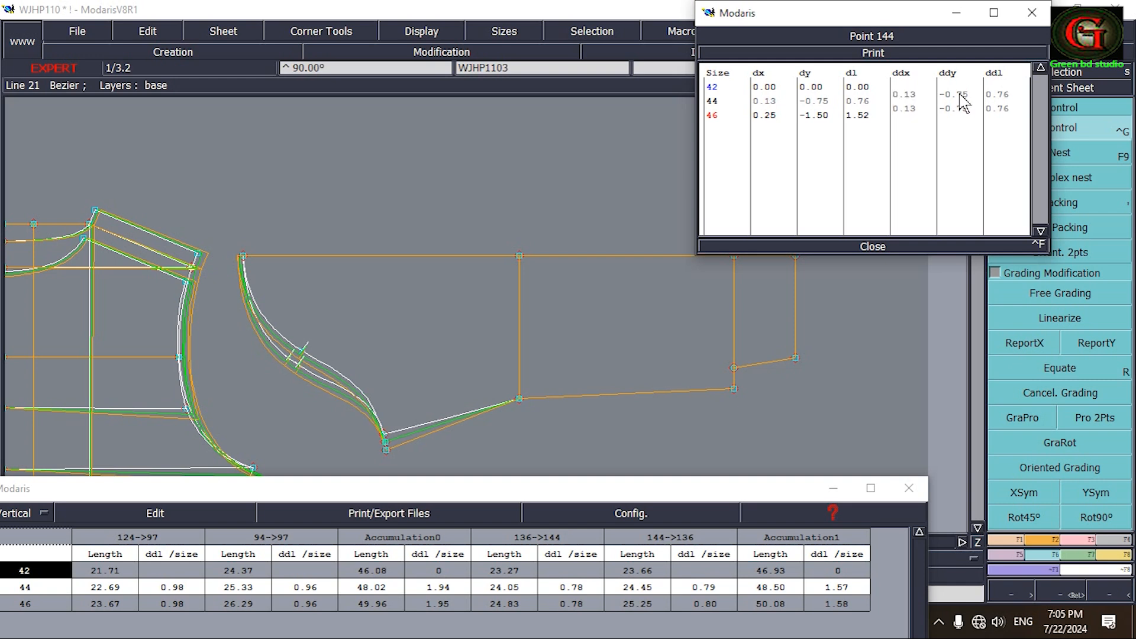
# - Set ddy to -1 for sizes 44 and 46 on the sleeve's underarm point
pyautogui.moveTo(952, 95); pyautogui.dragTo(961, 117)
pyautogui.write('-1')
pyautogui.press('Return')
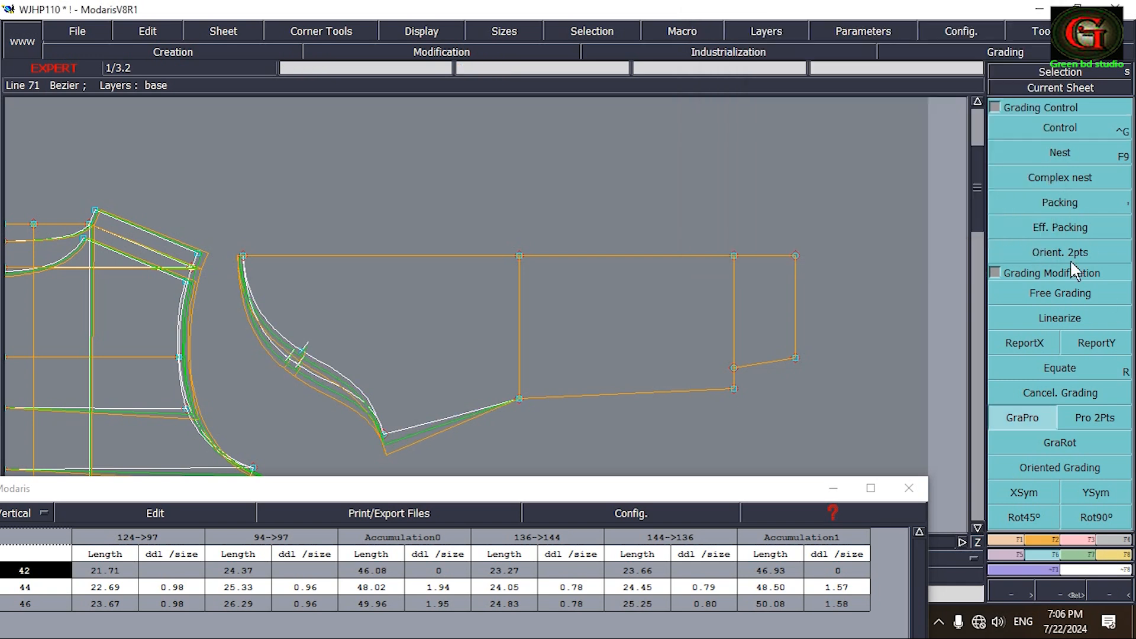
# - Remeasure both regraded sleeve cap curves and compare their accumulated growth per size with the armhole's
pyautogui.click(1114, 553)
pyautogui.click(1028, 152)
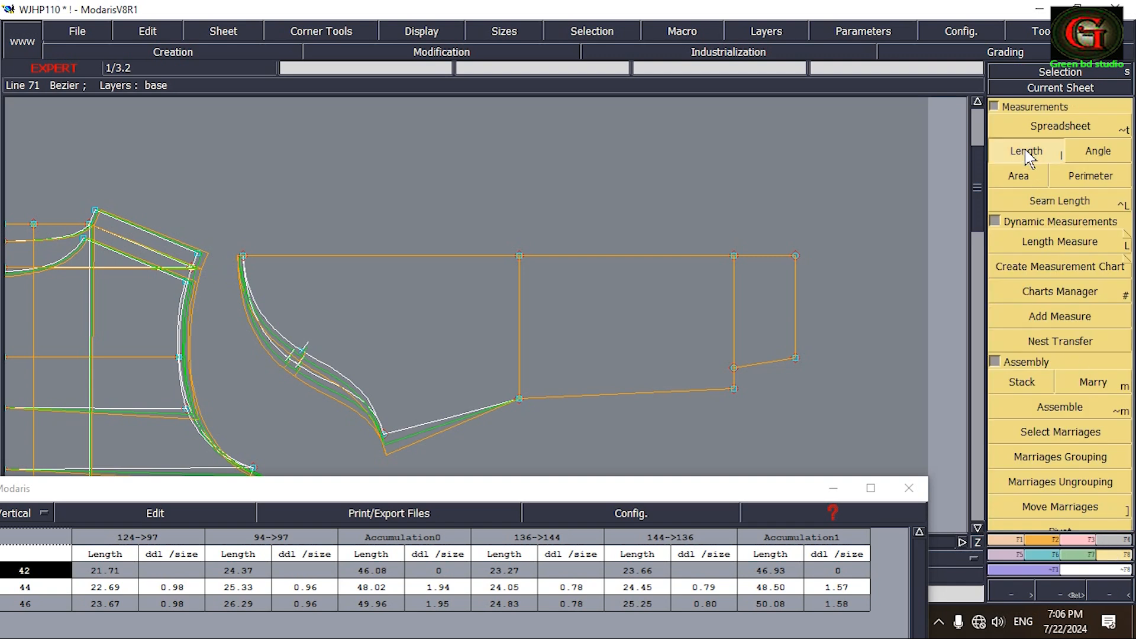
pyautogui.click(244, 258)
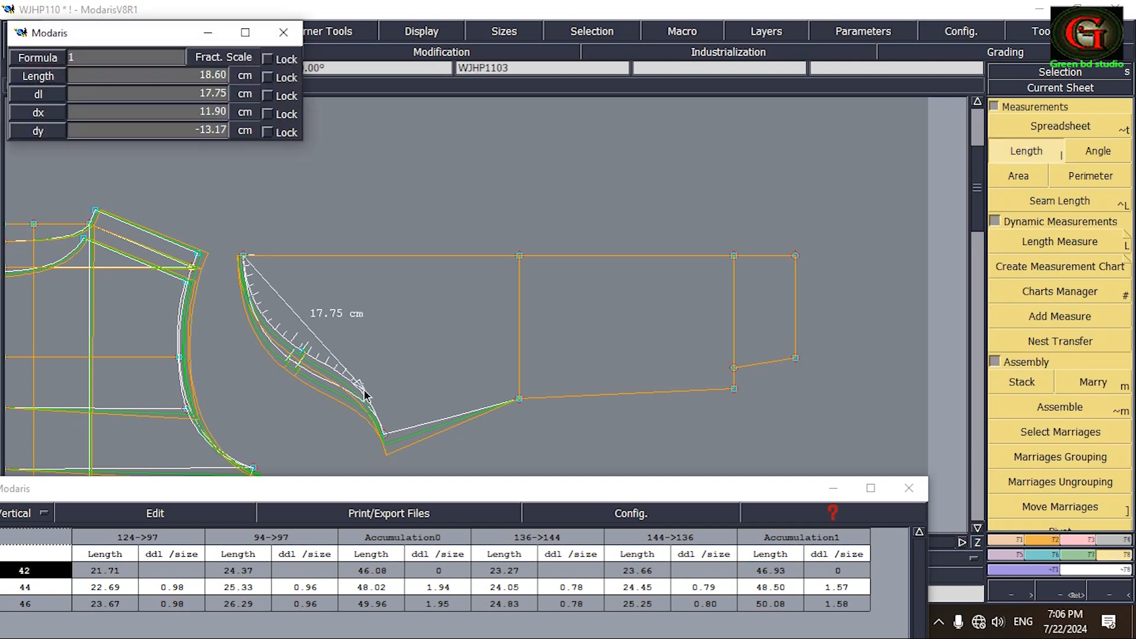
pyautogui.click(385, 439)
pyautogui.click(385, 438)
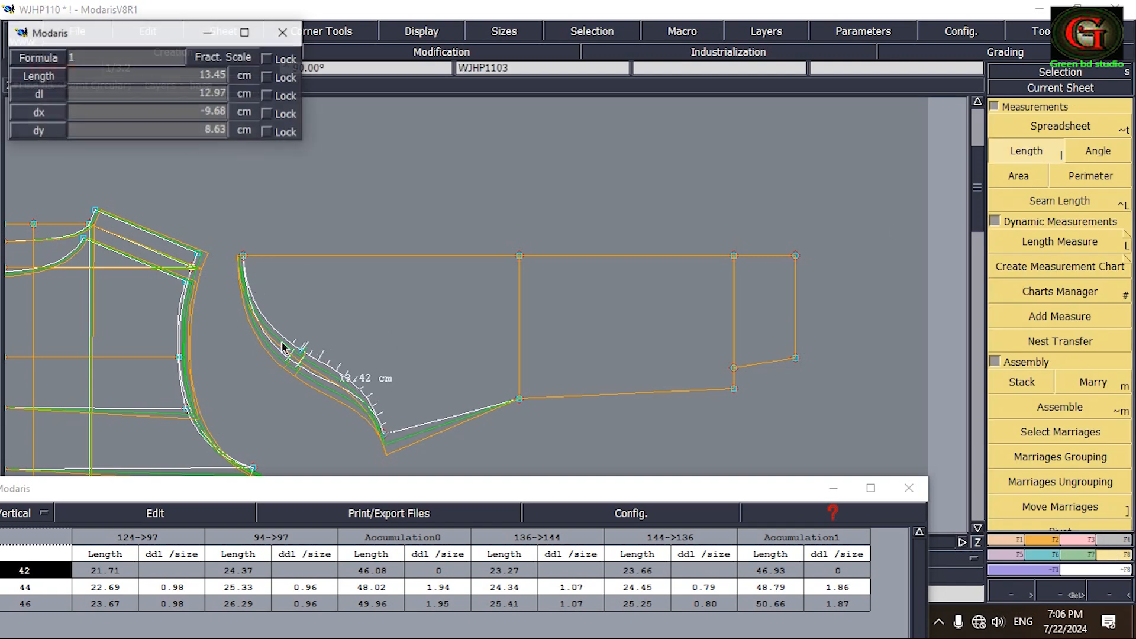
pyautogui.click(244, 258)
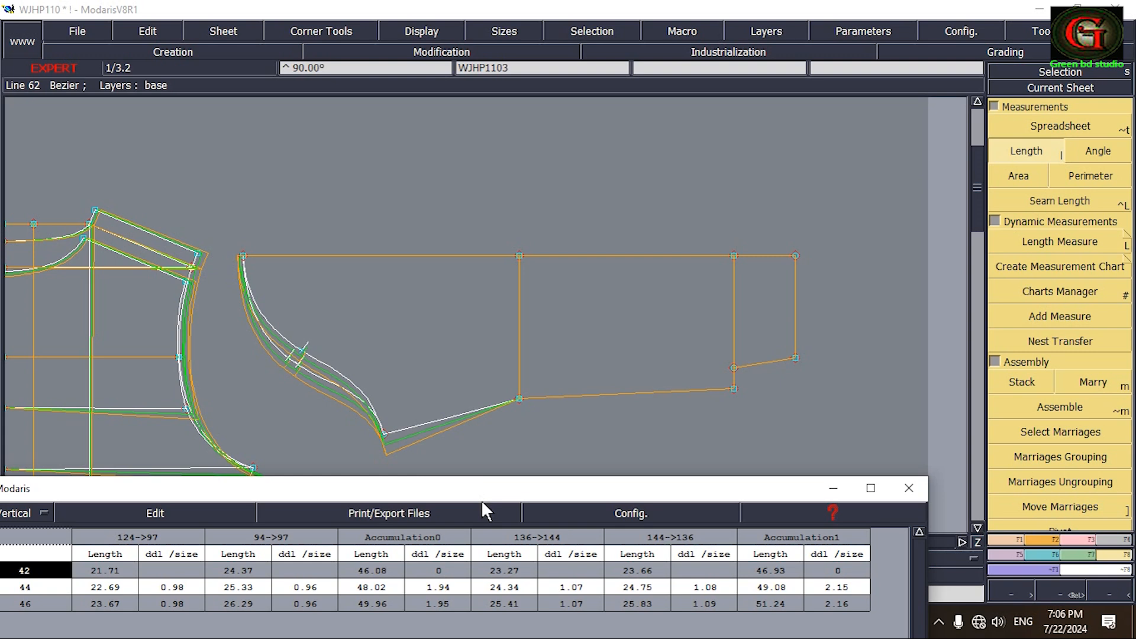
pyautogui.moveTo(486, 504); pyautogui.dragTo(572, 147)
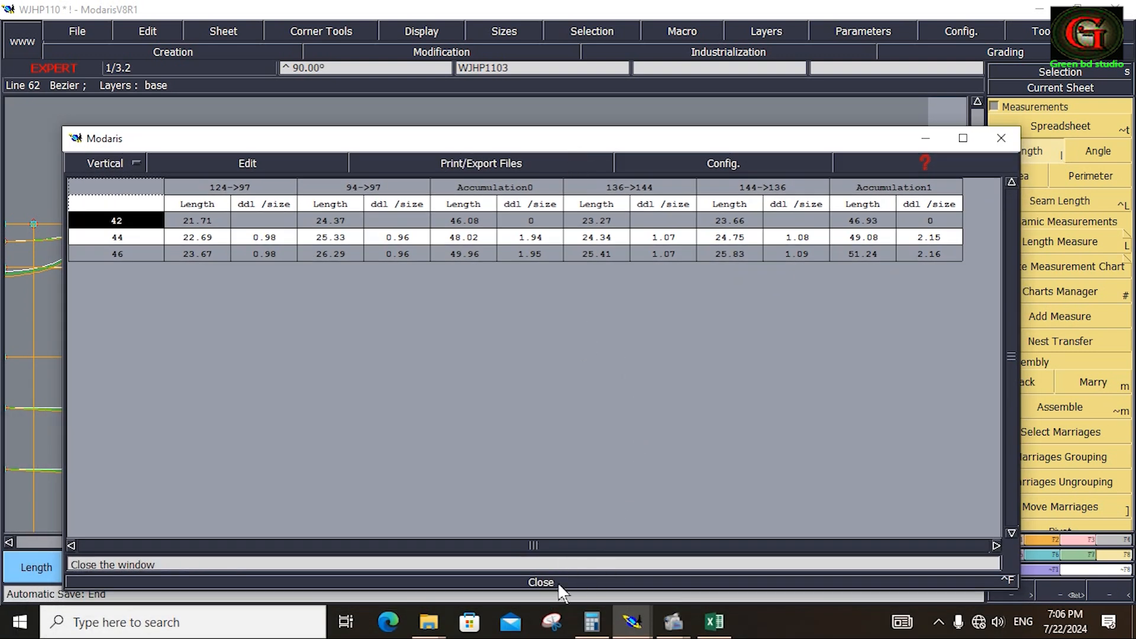
# - Close the measurement table and check the wrist grading in the Excel measurement chart before returning to the pattern
pyautogui.click(541, 580)
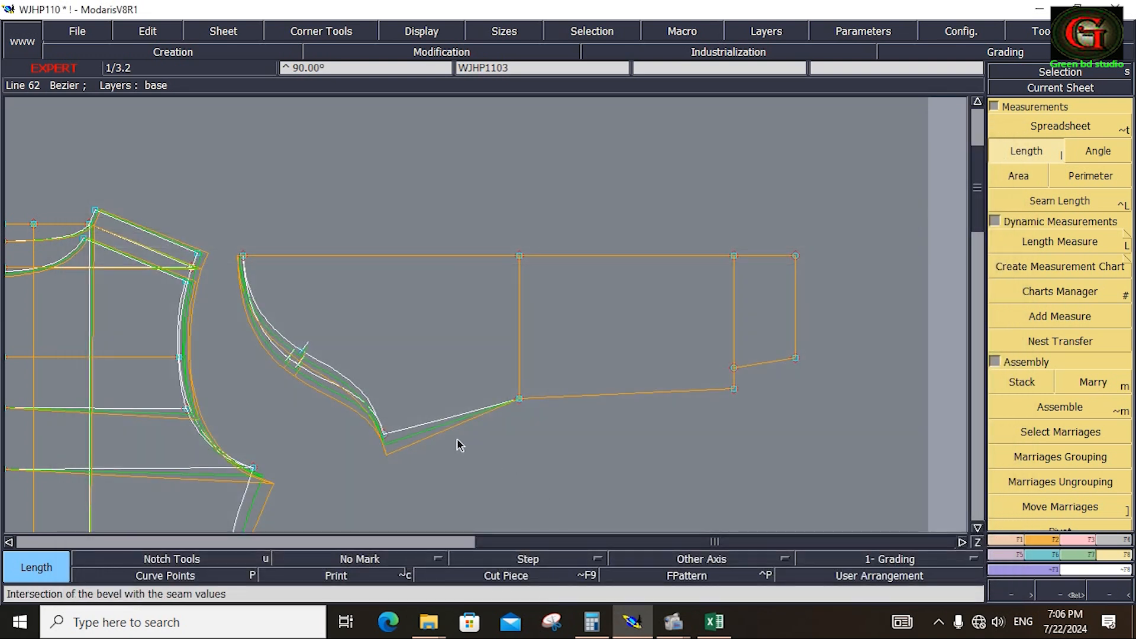
pyautogui.moveTo(214, 224); pyautogui.dragTo(410, 461)
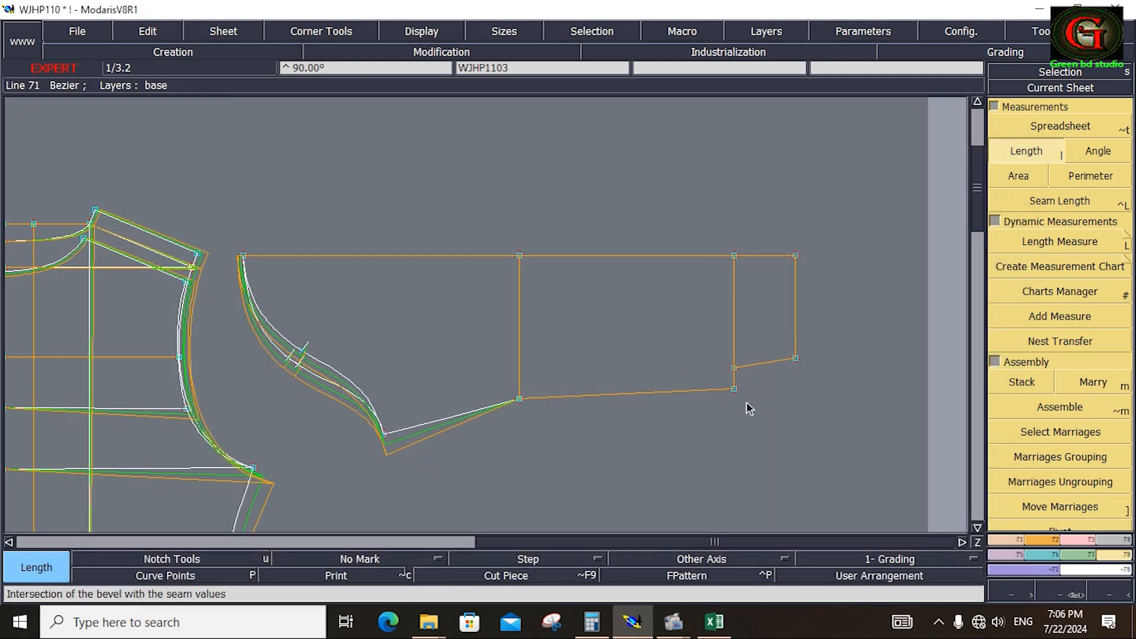
pyautogui.click(714, 621)
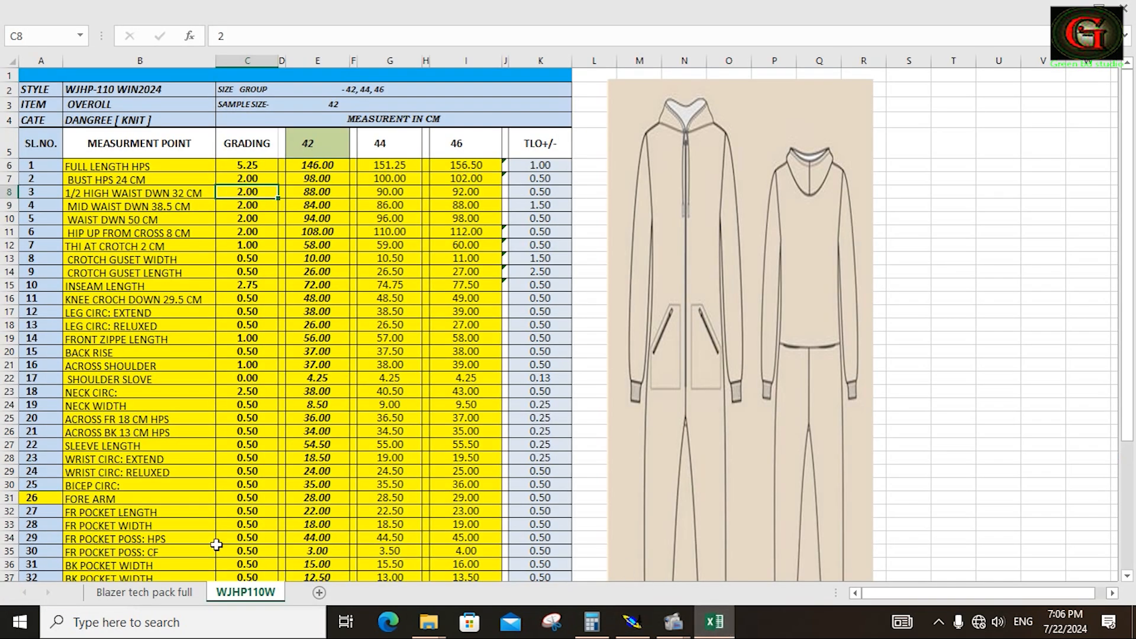
pyautogui.click(636, 624)
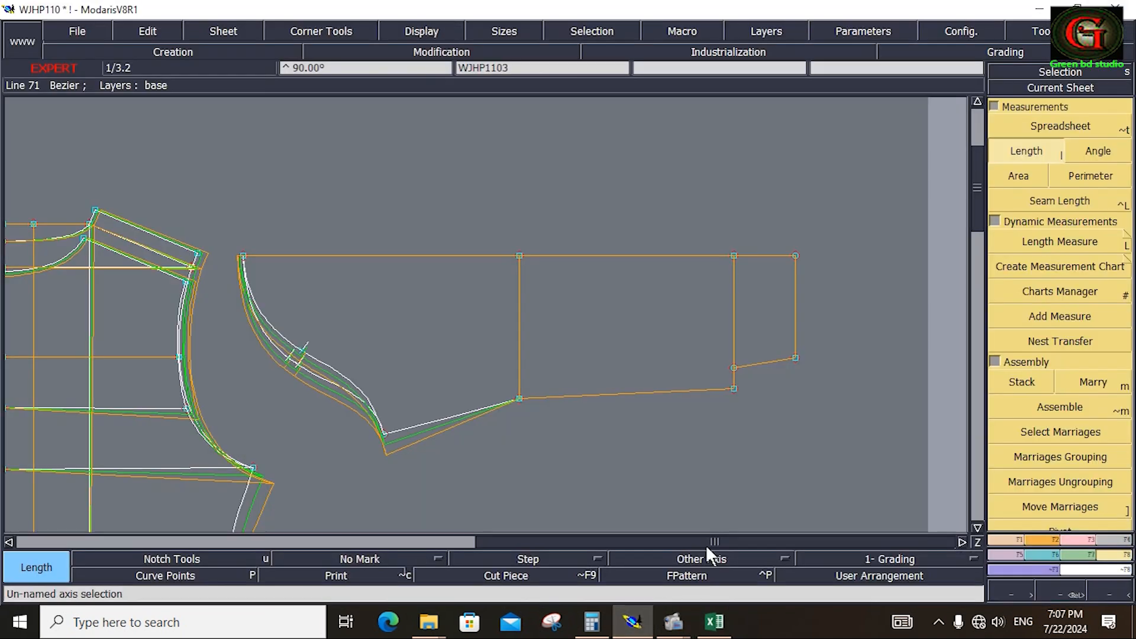
# - Set ddy to -0.5 for sizes 44 and 46 on the underarm seam's end point at the sleeve's wrist line
pyautogui.click(1035, 553)
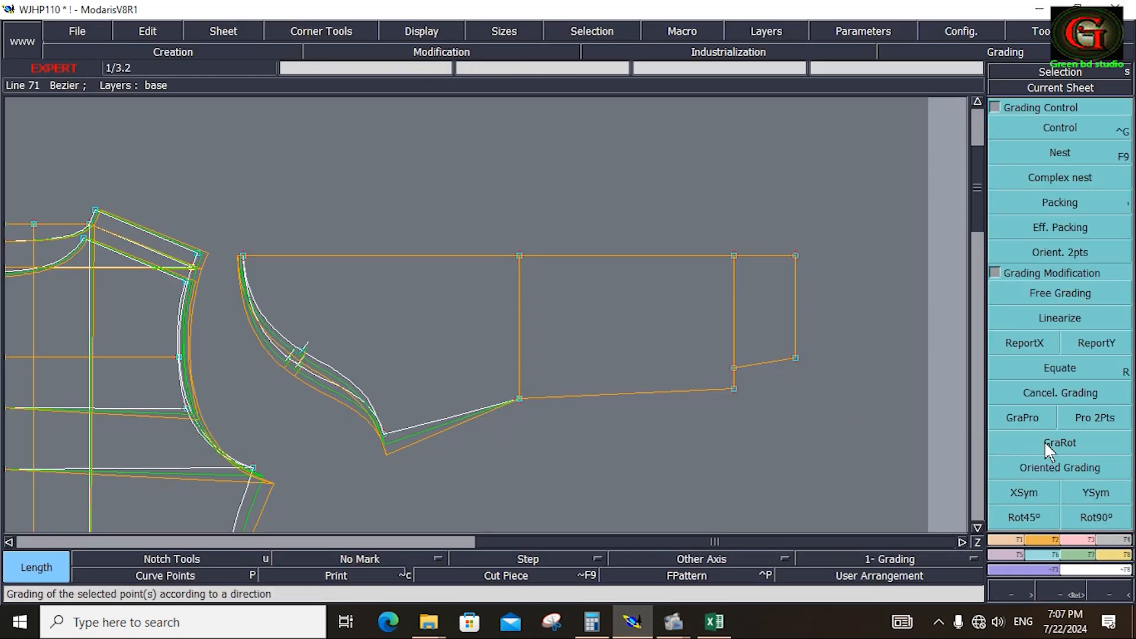
pyautogui.click(1059, 127)
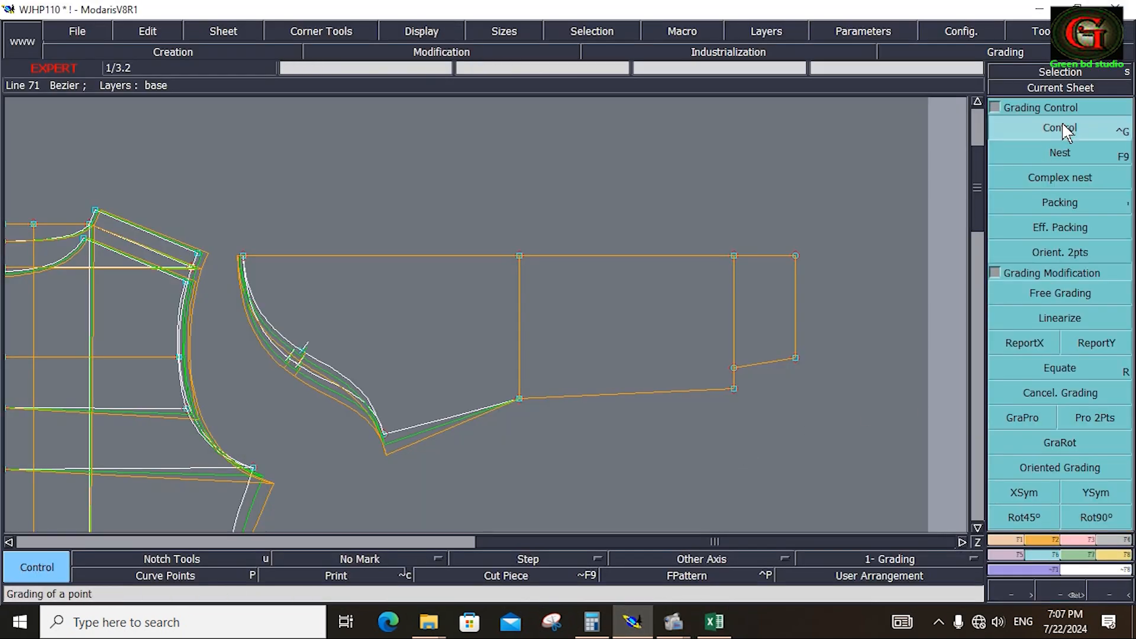
pyautogui.click(734, 389)
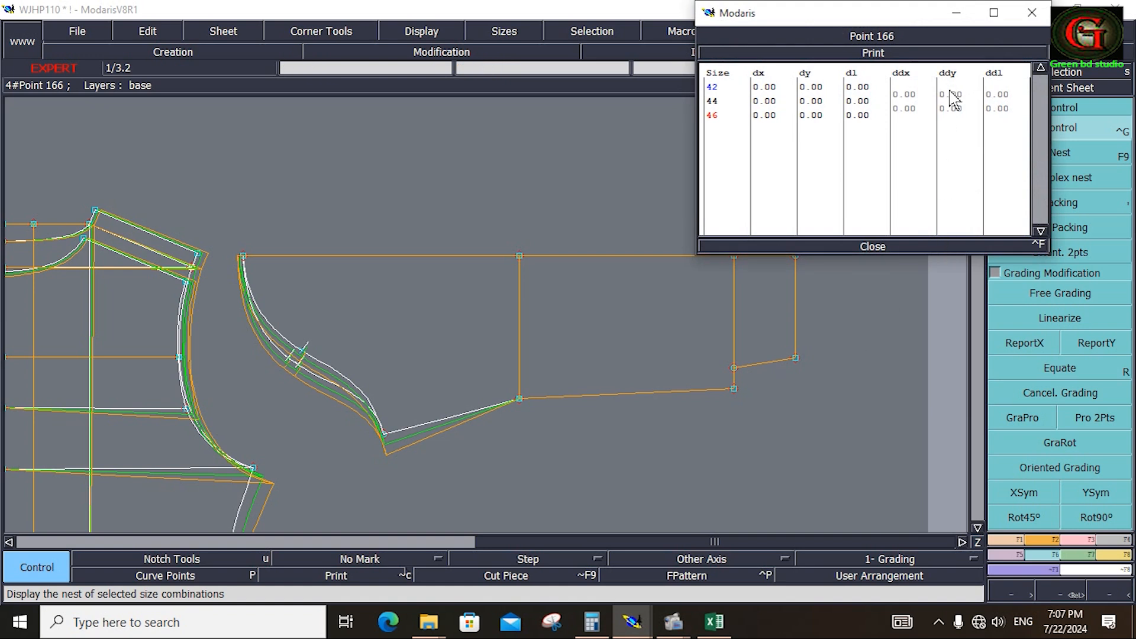
pyautogui.click(953, 110)
pyautogui.write('.5')
pyautogui.press('Return')
pyautogui.write('-0')
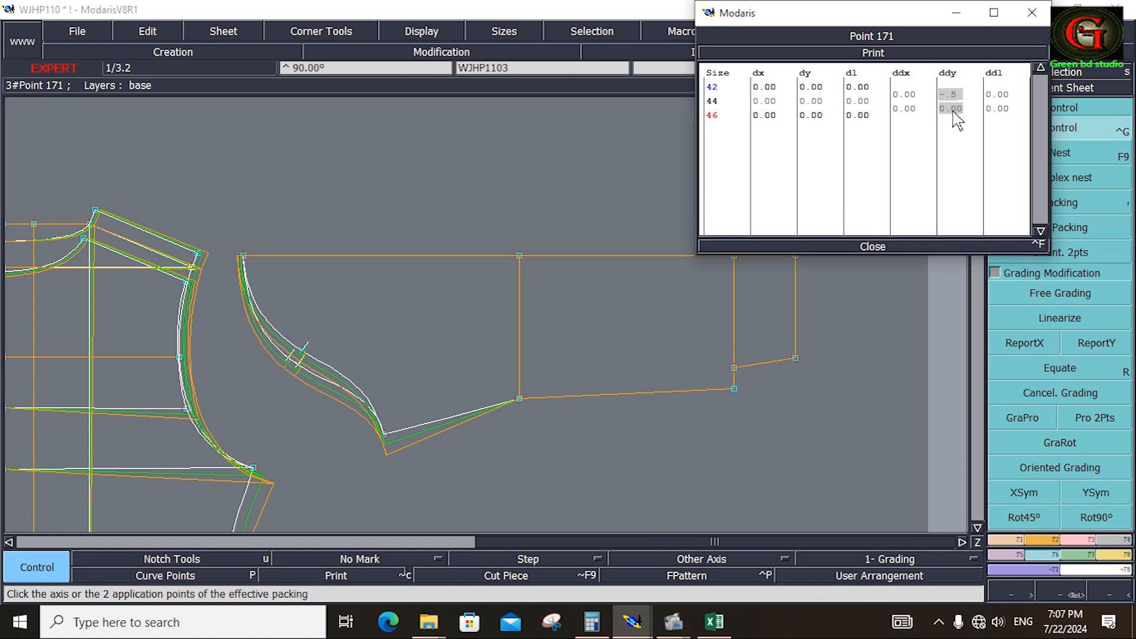
pyautogui.write('.5')
pyautogui.press('Return')
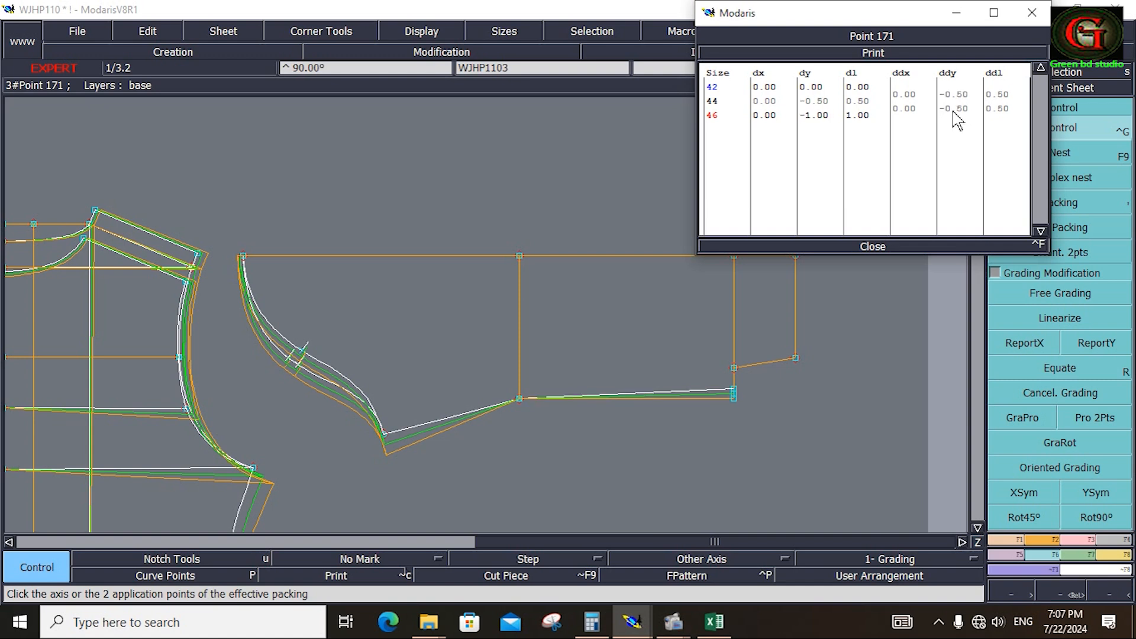
pyautogui.click(872, 246)
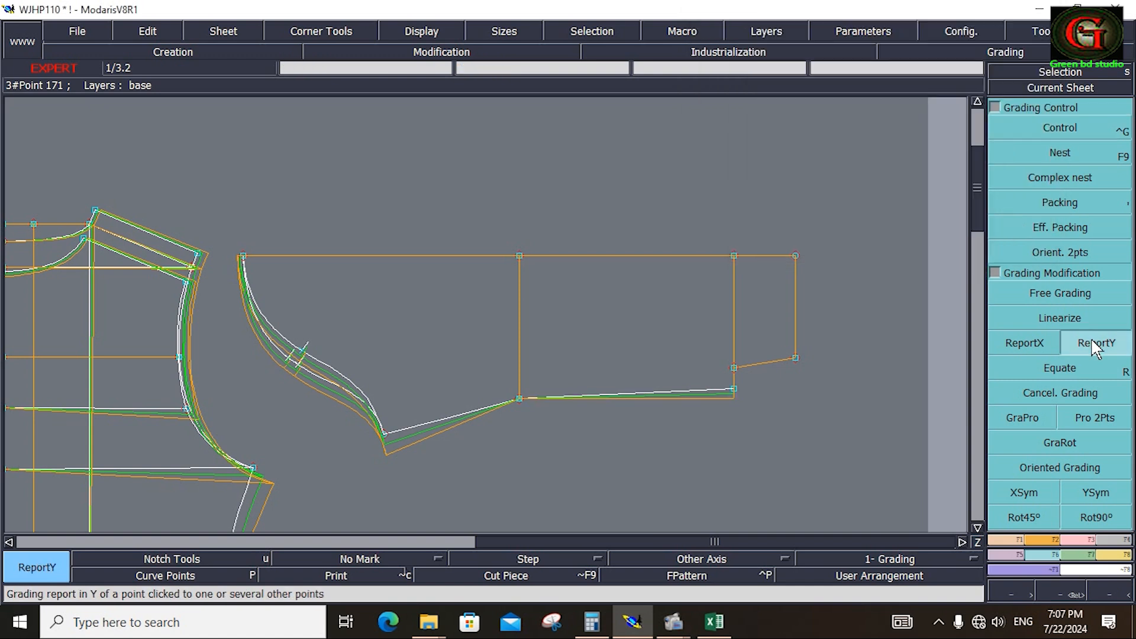
# - Report the wrist point's Y grading to both lower corner points of the sleeve cuff with ReportY
pyautogui.click(1096, 343)
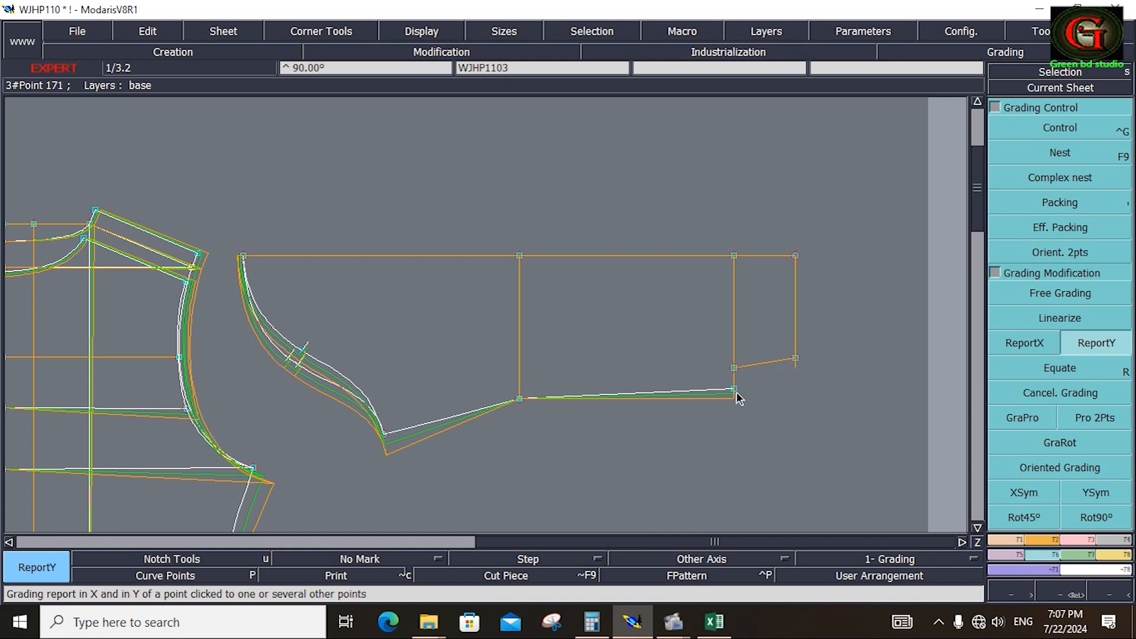
pyautogui.click(734, 368)
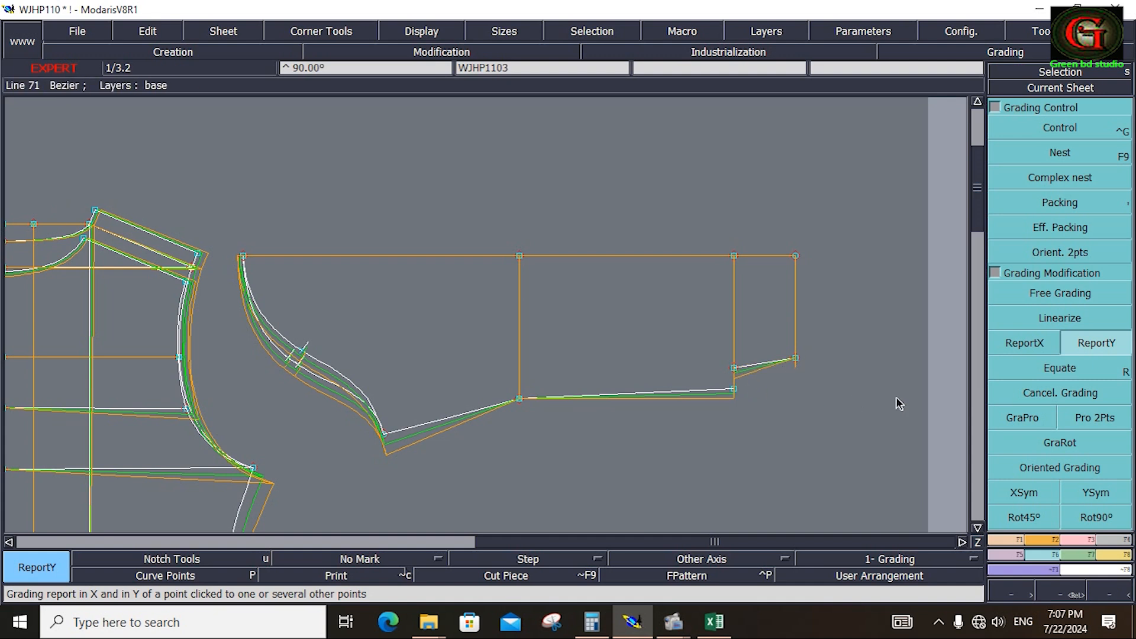
pyautogui.click(1082, 340)
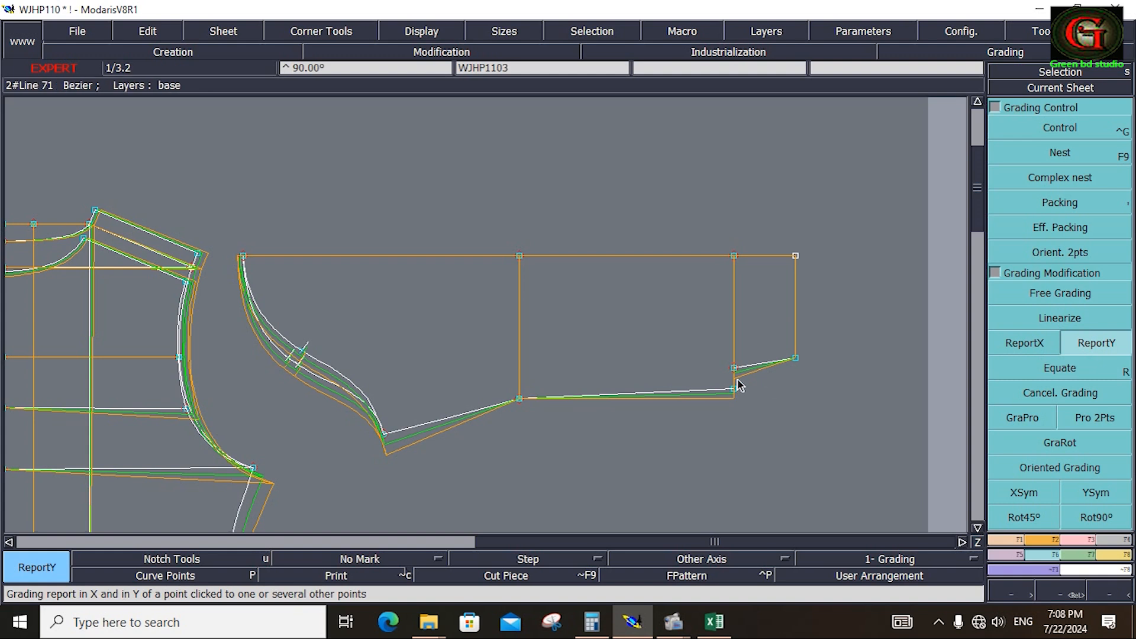
pyautogui.click(795, 359)
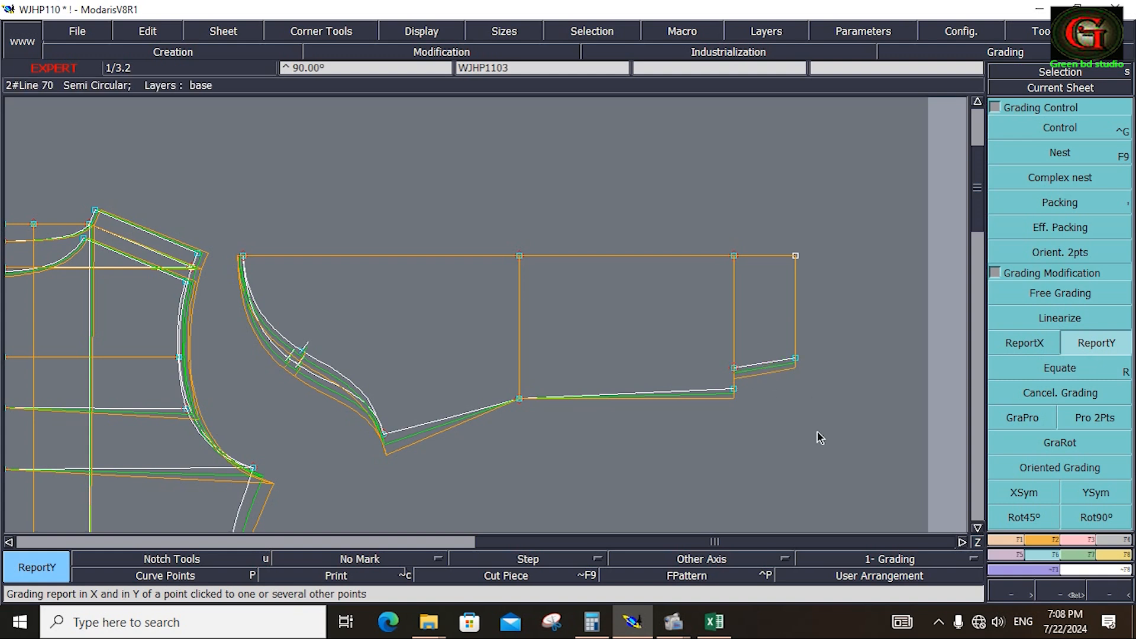
# - Grade the sleeve's underarm seam proportionally between the underarm point and the wrist point with GraPro
pyautogui.click(1027, 420)
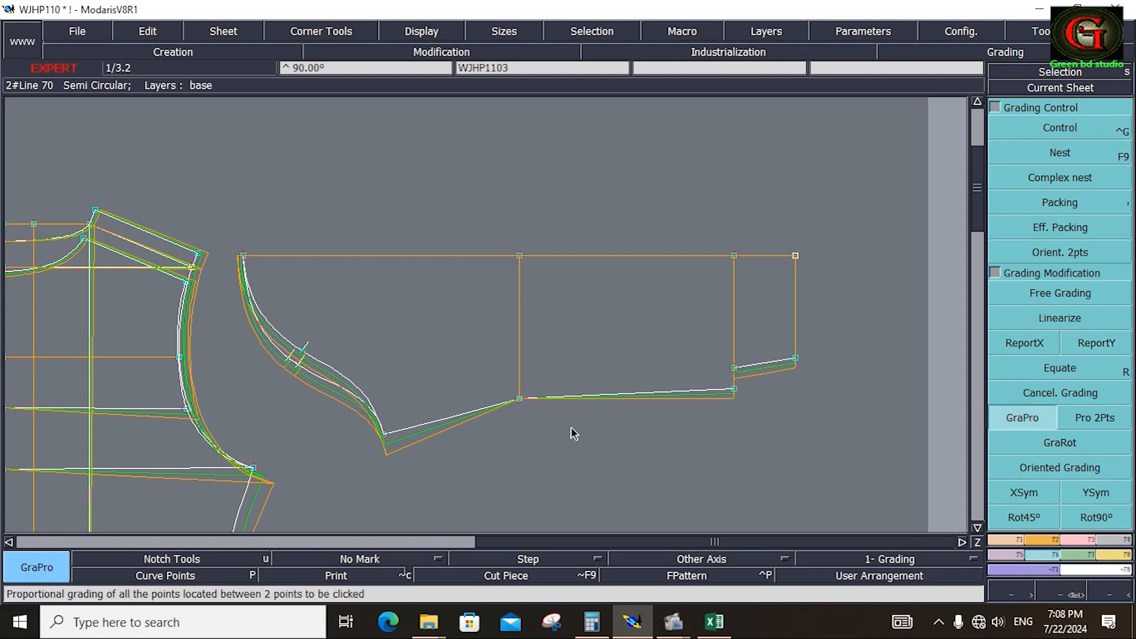
pyautogui.click(384, 436)
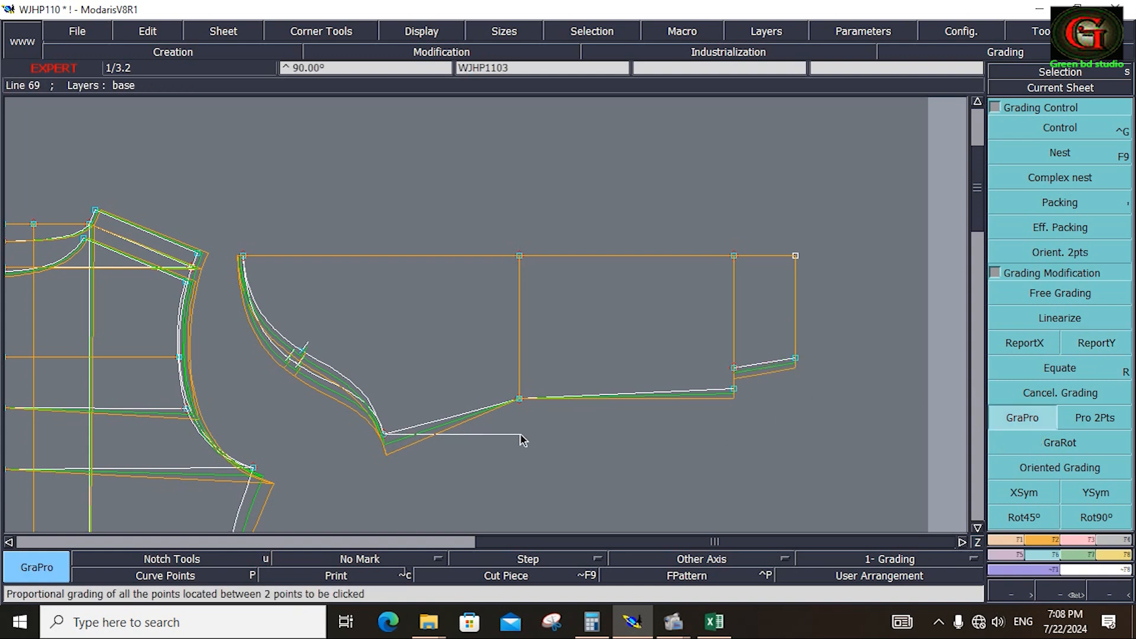
pyautogui.click(733, 391)
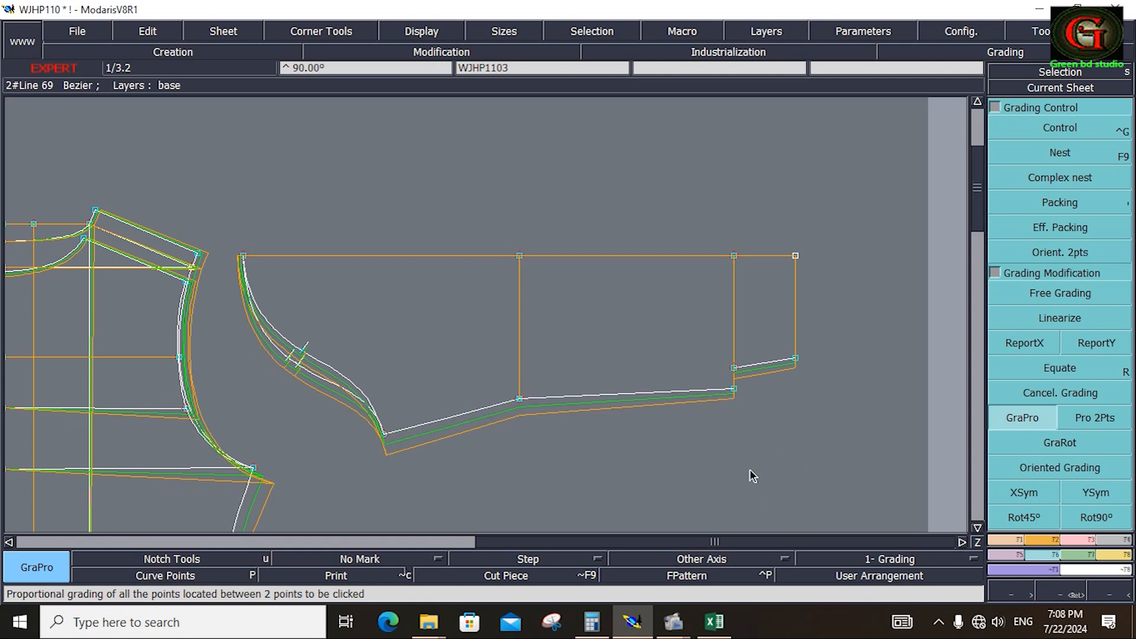
# - Check the sleeve length grading in the Excel measurement chart, fill its row green and return to Modaris
pyautogui.hotkey('ctrl', 'g')
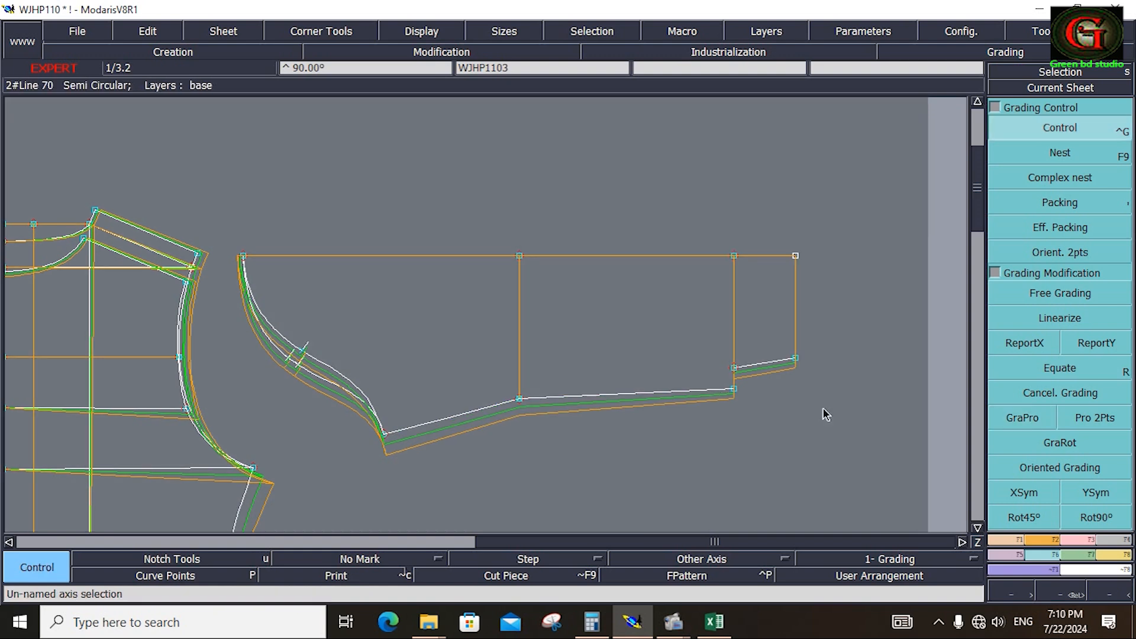
pyautogui.click(714, 621)
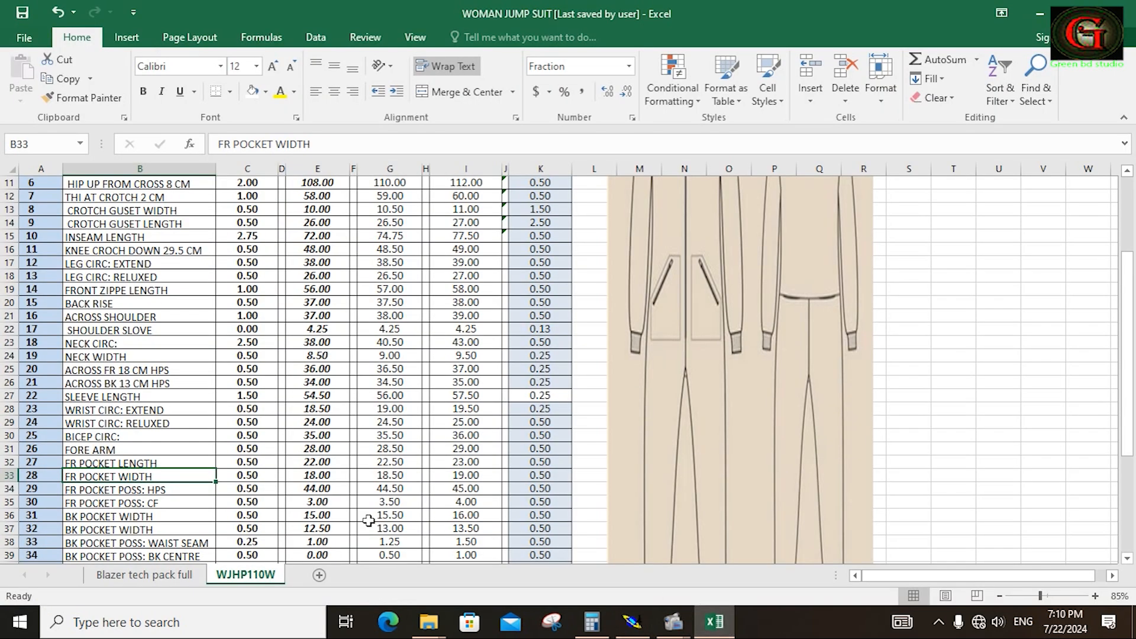
pyautogui.scroll(-2, 155, 488)
pyautogui.moveTo(119, 330); pyautogui.dragTo(535, 330)
pyautogui.press('F4')
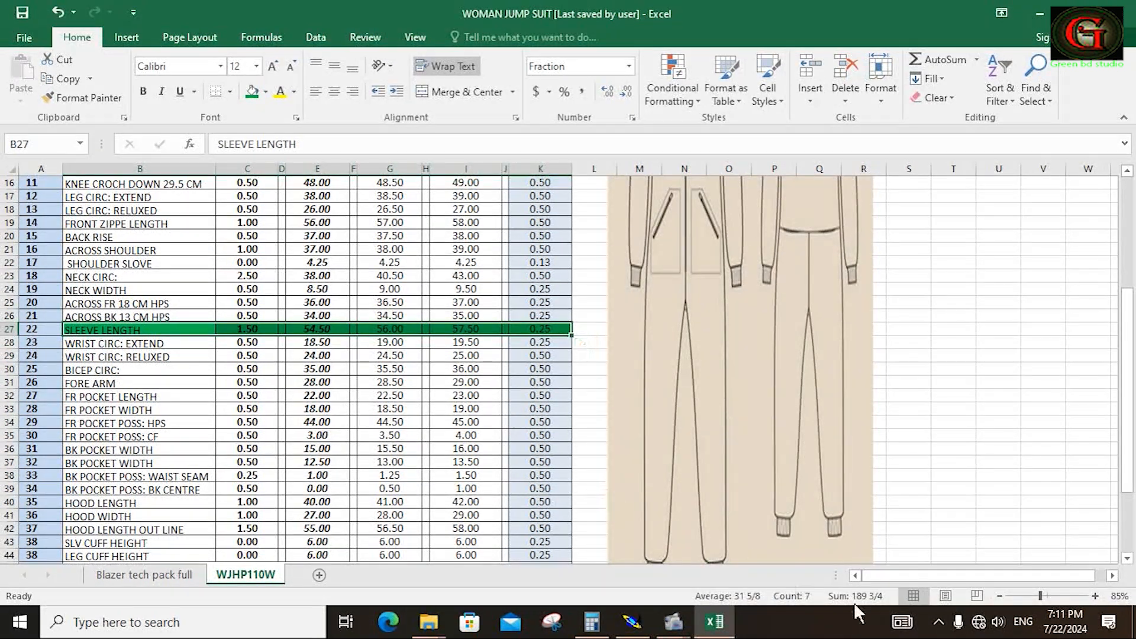
pyautogui.click(632, 621)
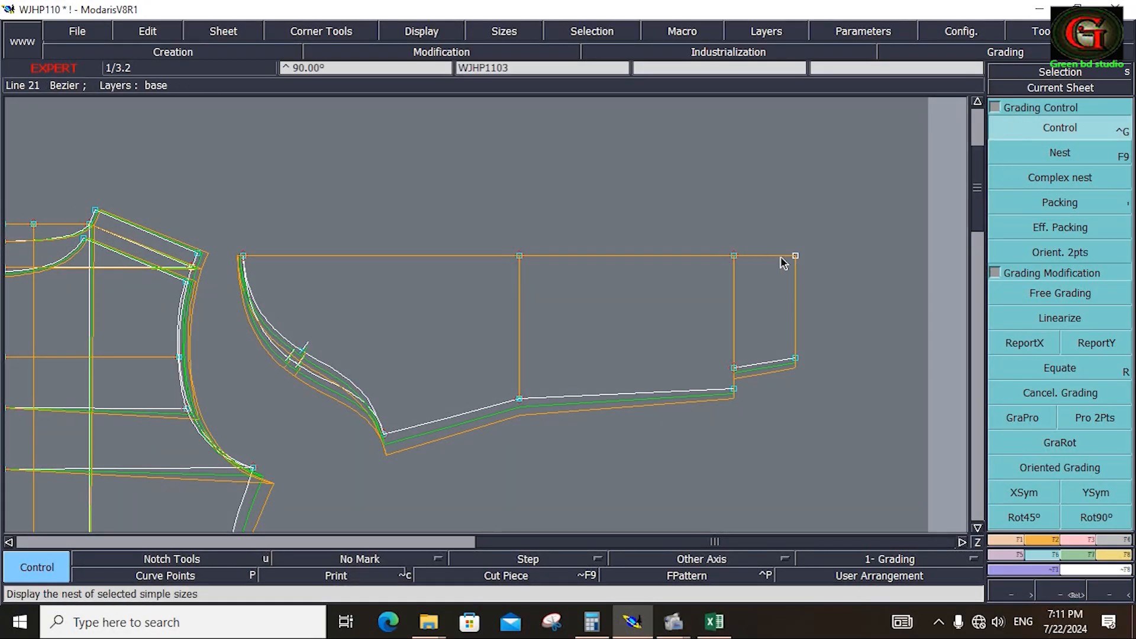
# - Set ddx to 1.5 for sizes 44 and 46 on the wrist line's point on the sleeve's centre line
pyautogui.click(735, 257)
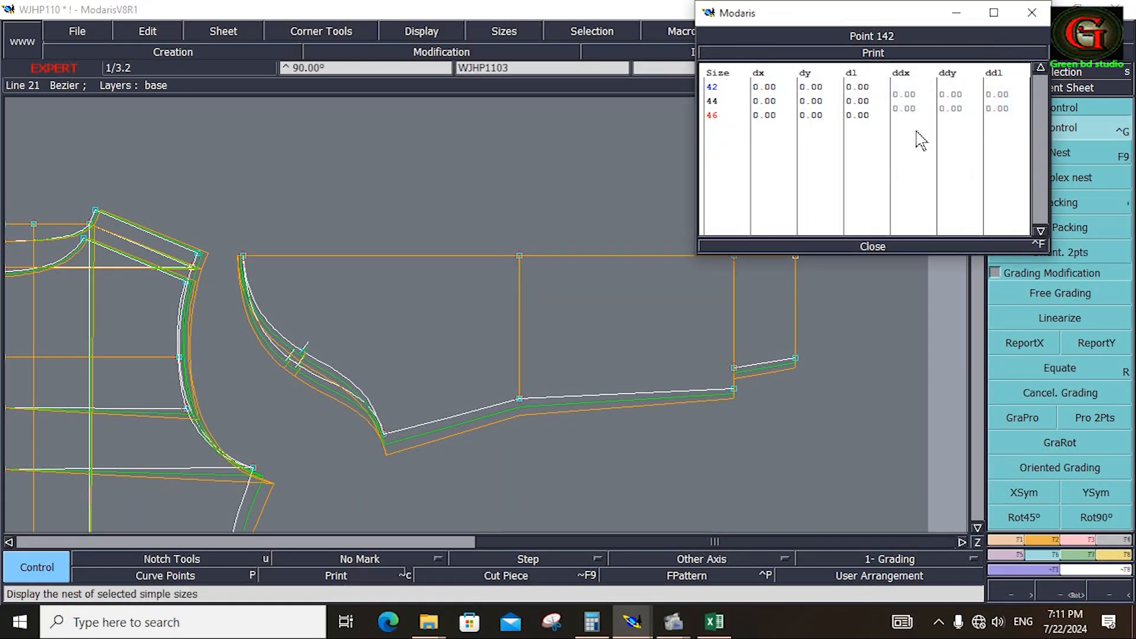
pyautogui.moveTo(910, 96); pyautogui.dragTo(911, 116)
pyautogui.write('1.5')
pyautogui.press('Return')
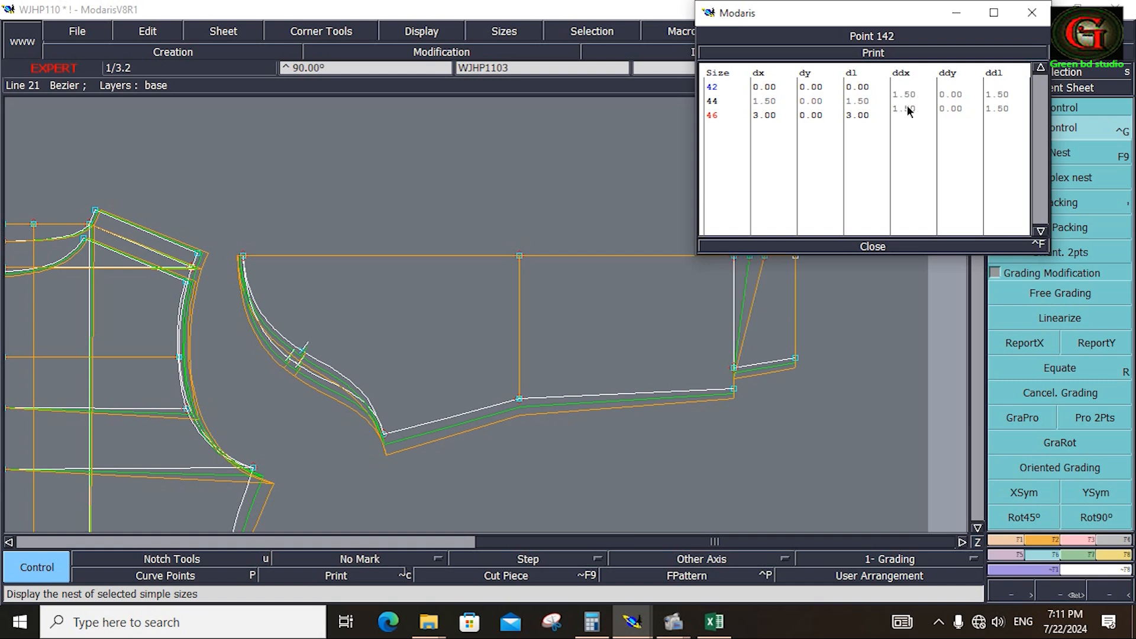
pyautogui.click(870, 246)
# - Report that wrist point's X grading to the cuff's remaining corners and the underarm seam's wrist end with ReportX
pyautogui.click(1026, 344)
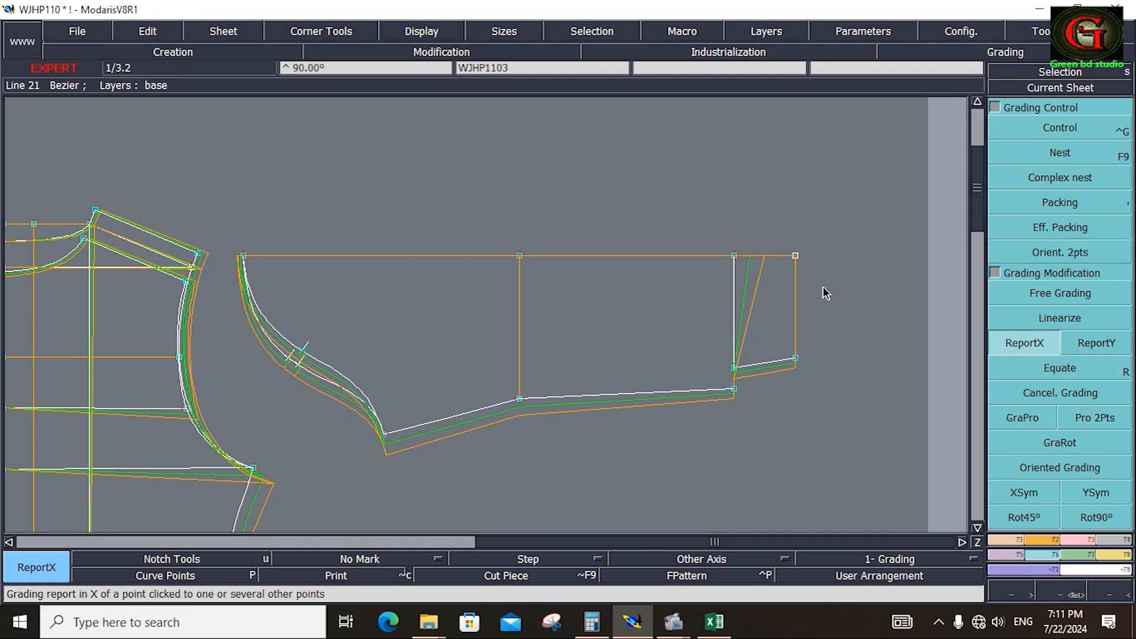
pyautogui.click(734, 256)
pyautogui.click(796, 256)
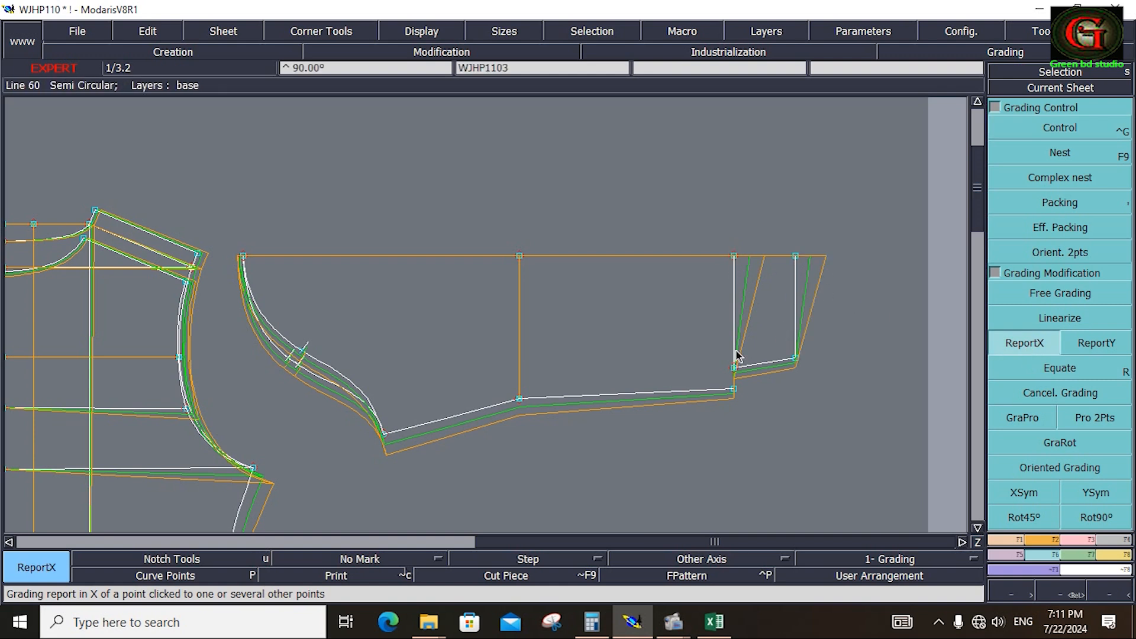
pyautogui.moveTo(701, 335); pyautogui.dragTo(825, 431)
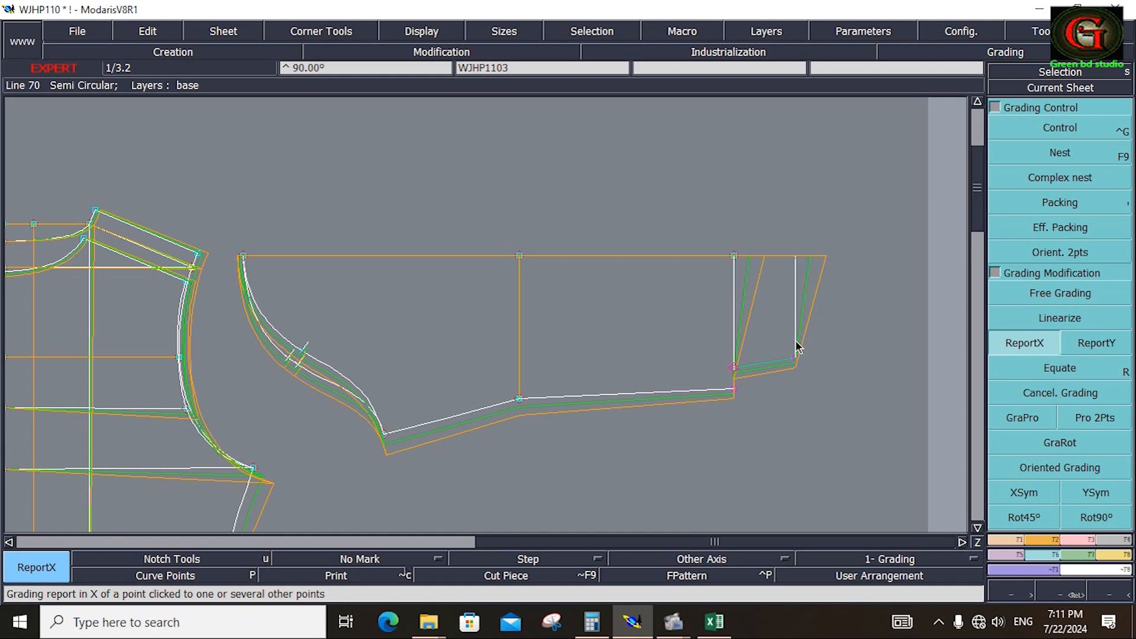
pyautogui.click(795, 359)
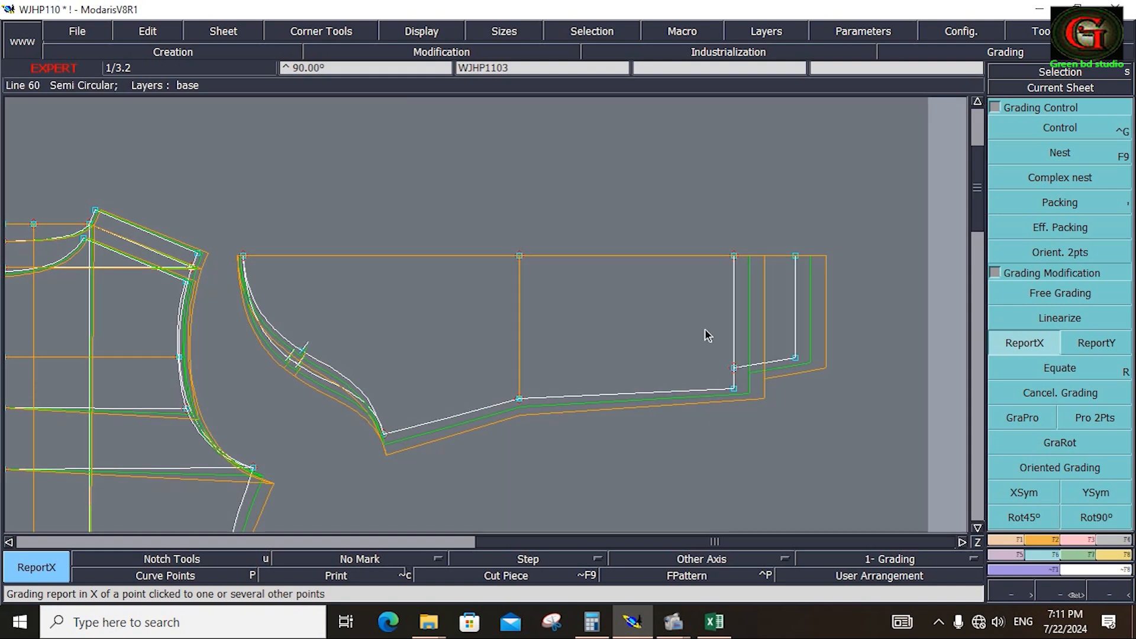
# - Regrade the sleeve's underarm seam proportionally from the wrist point back to the underarm point with GraPro
pyautogui.click(1004, 430)
pyautogui.click(733, 389)
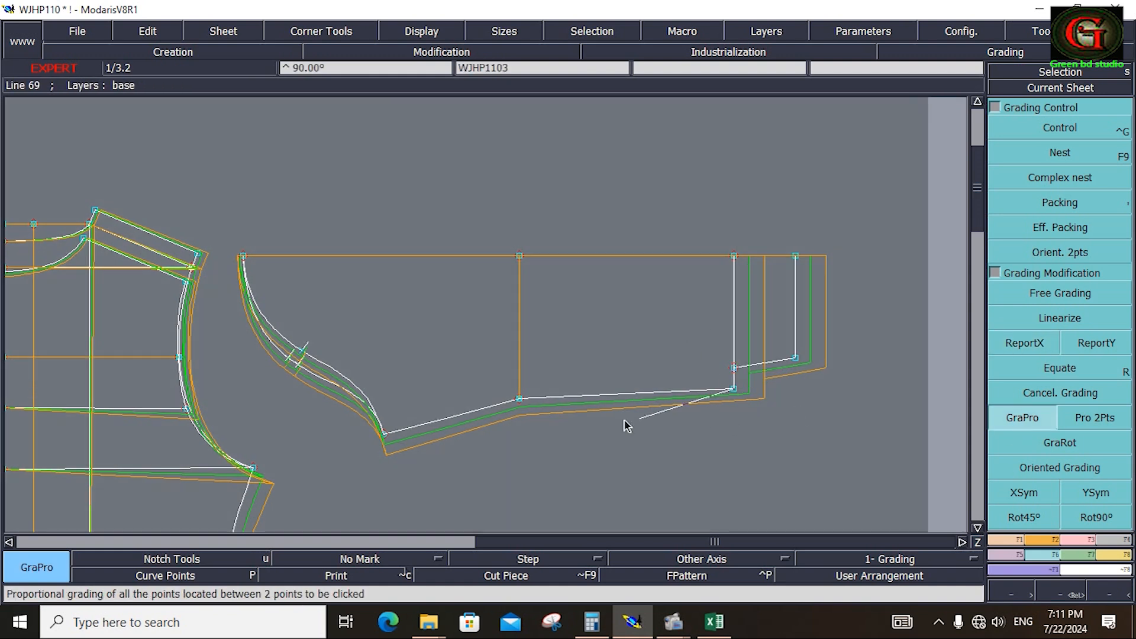
pyautogui.click(387, 443)
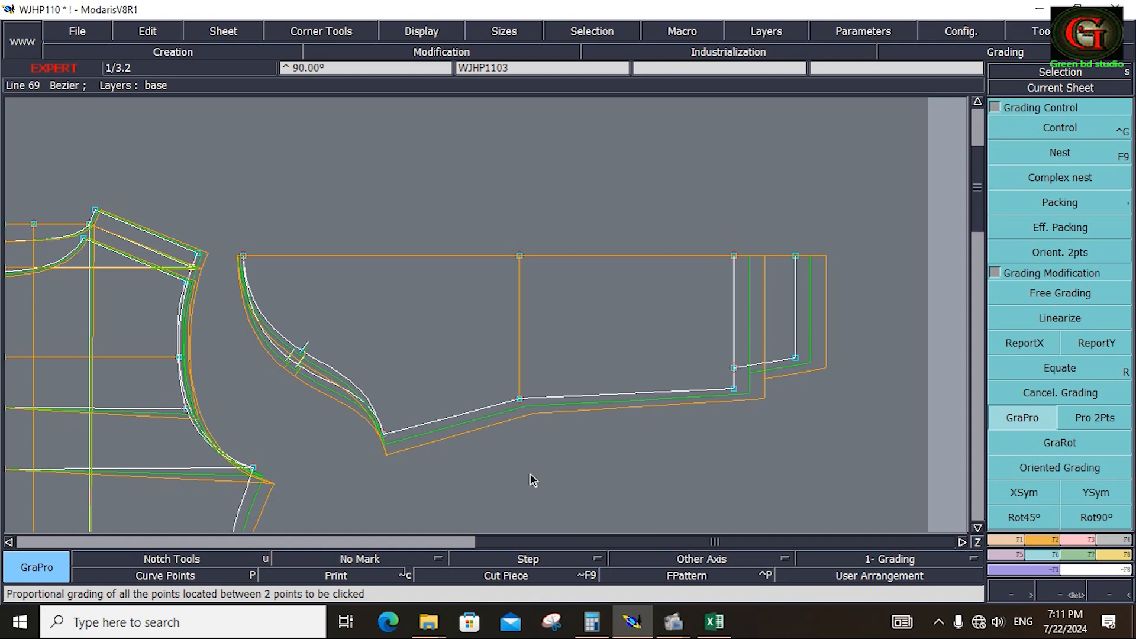
# - Extend the sleeve's elbow line to the graded underarm seam with Adjust 2 Lines
pyautogui.click(1041, 540)
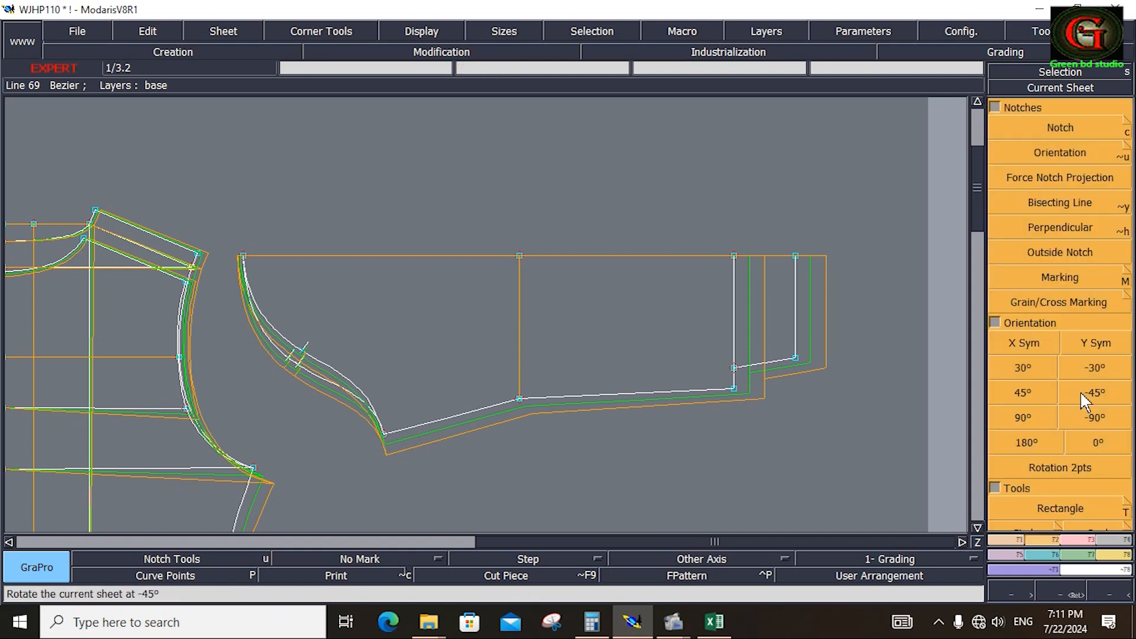
pyautogui.click(1077, 541)
pyautogui.click(1061, 228)
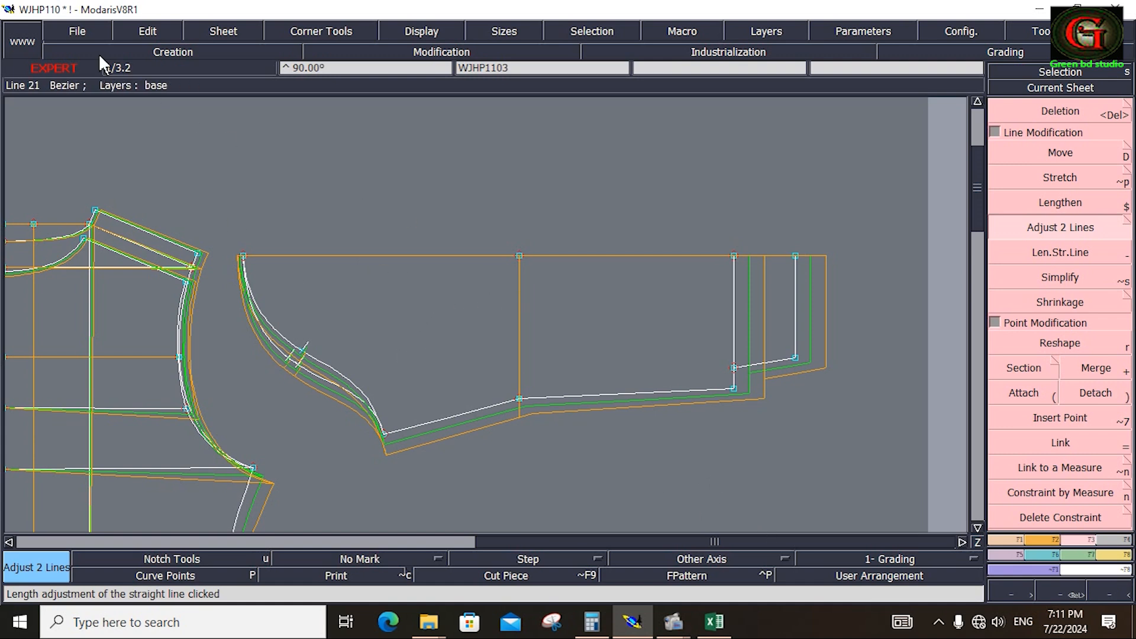
# - Save the WJHP110 model, continuing past the detected anomalies
pyautogui.click(89, 26)
pyautogui.click(98, 93)
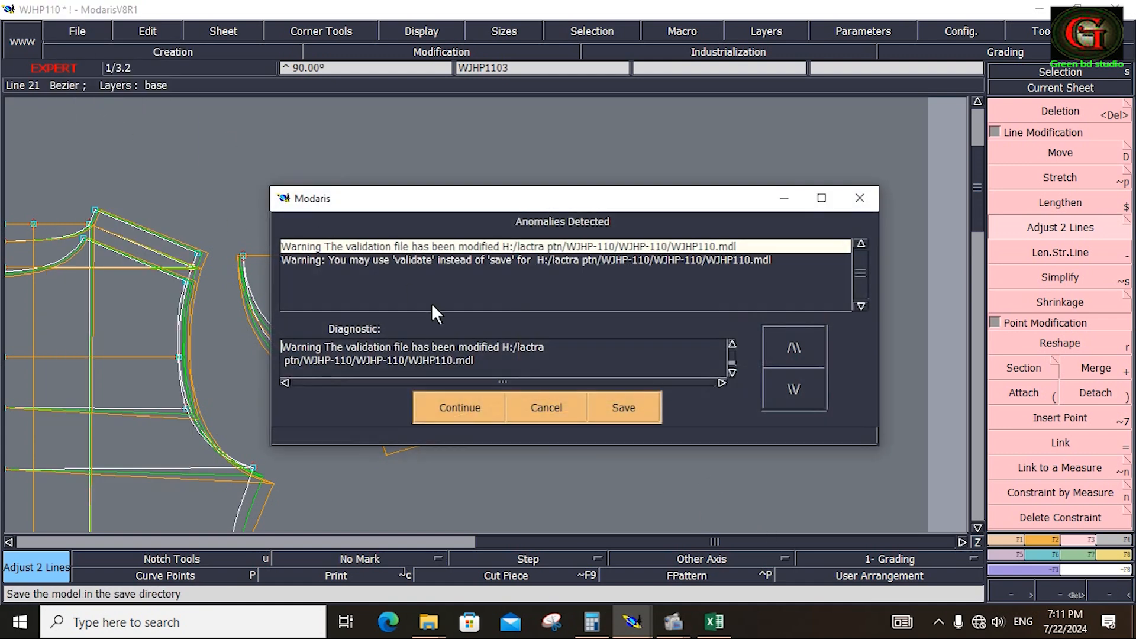
pyautogui.click(460, 407)
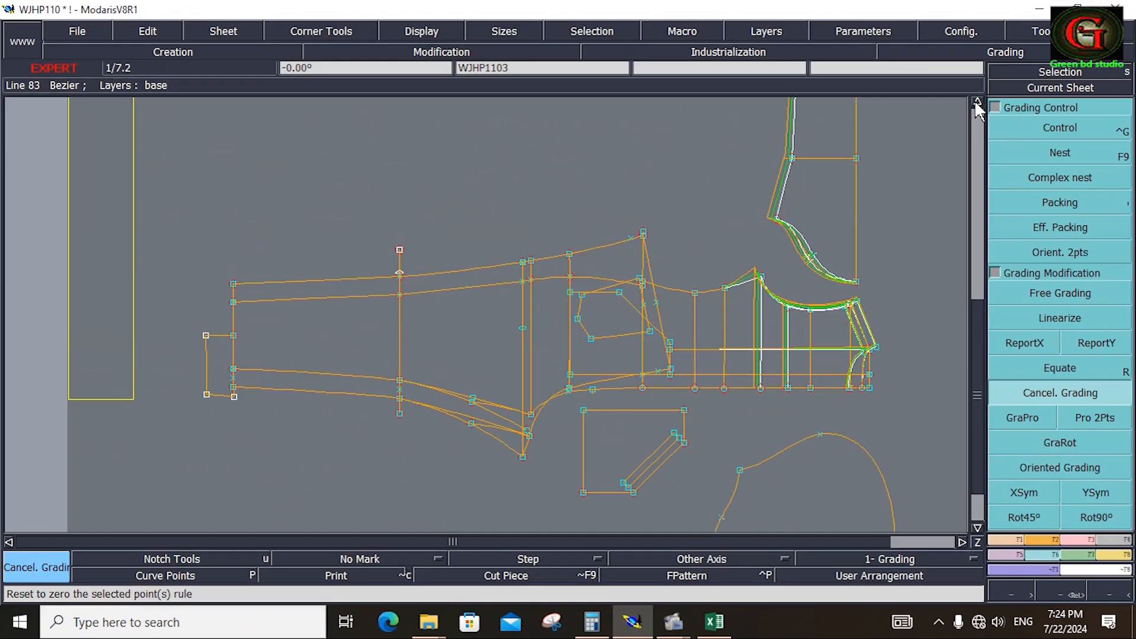
pyautogui.click(977, 100)
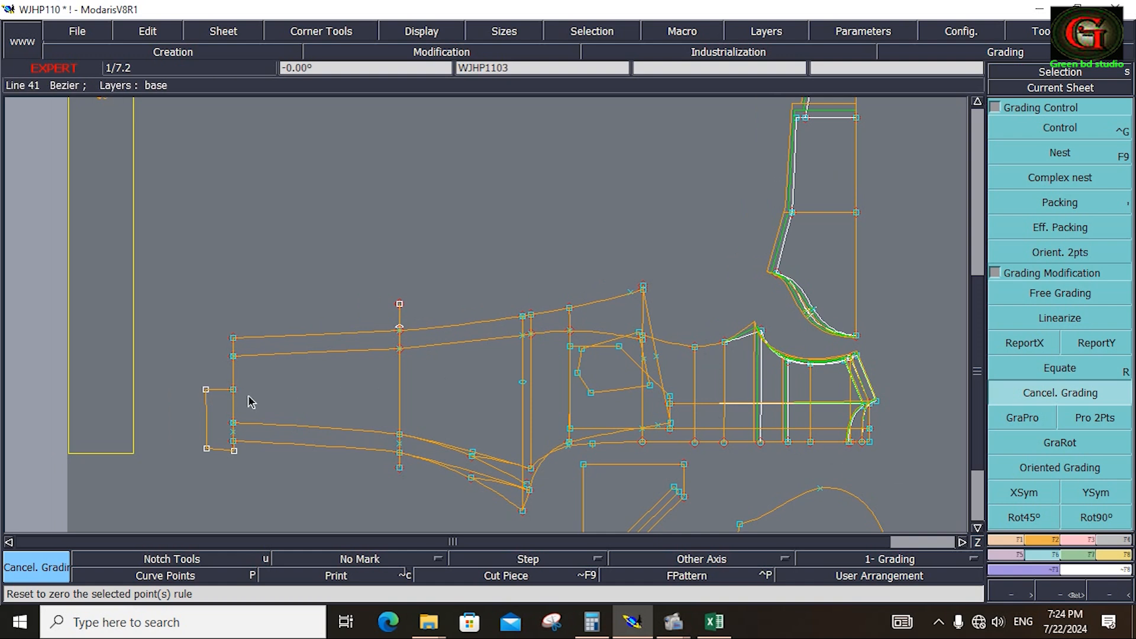
pyautogui.click(977, 527)
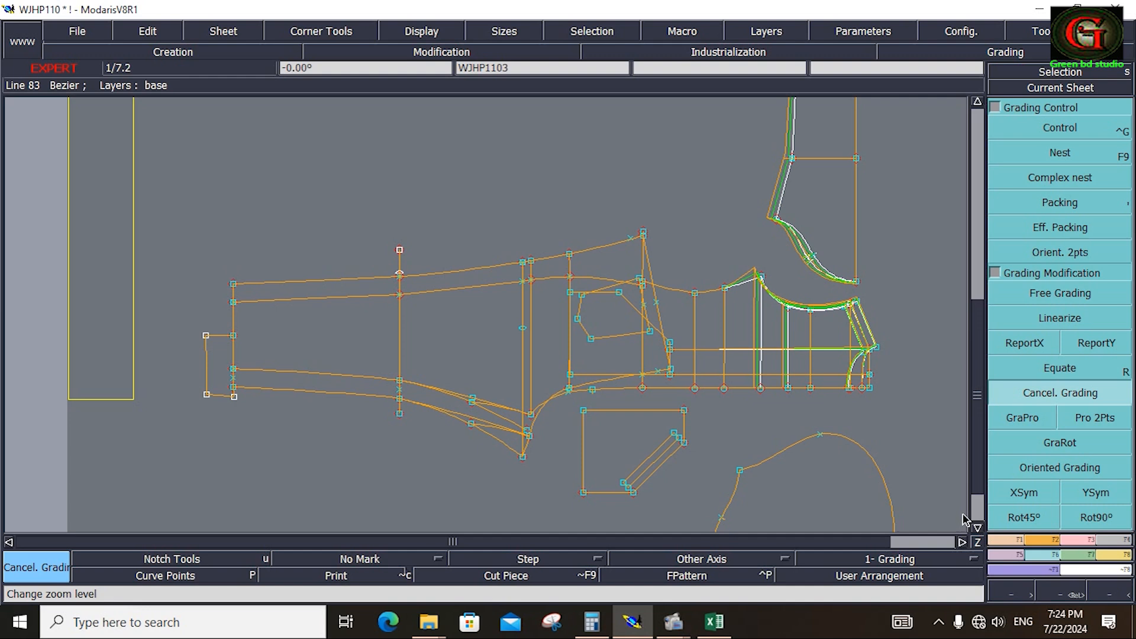
# - Consult the full length in the measurement chart and set the leg hem's side-seam corner to an X grading of -5.25 for both size steps
pyautogui.click(715, 622)
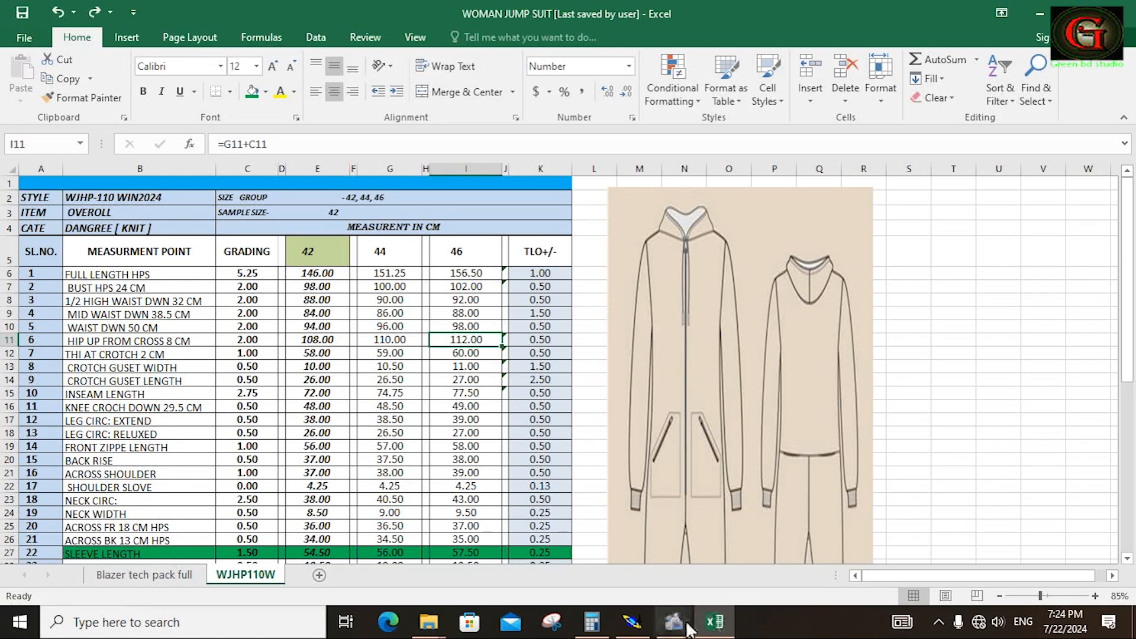
pyautogui.click(643, 629)
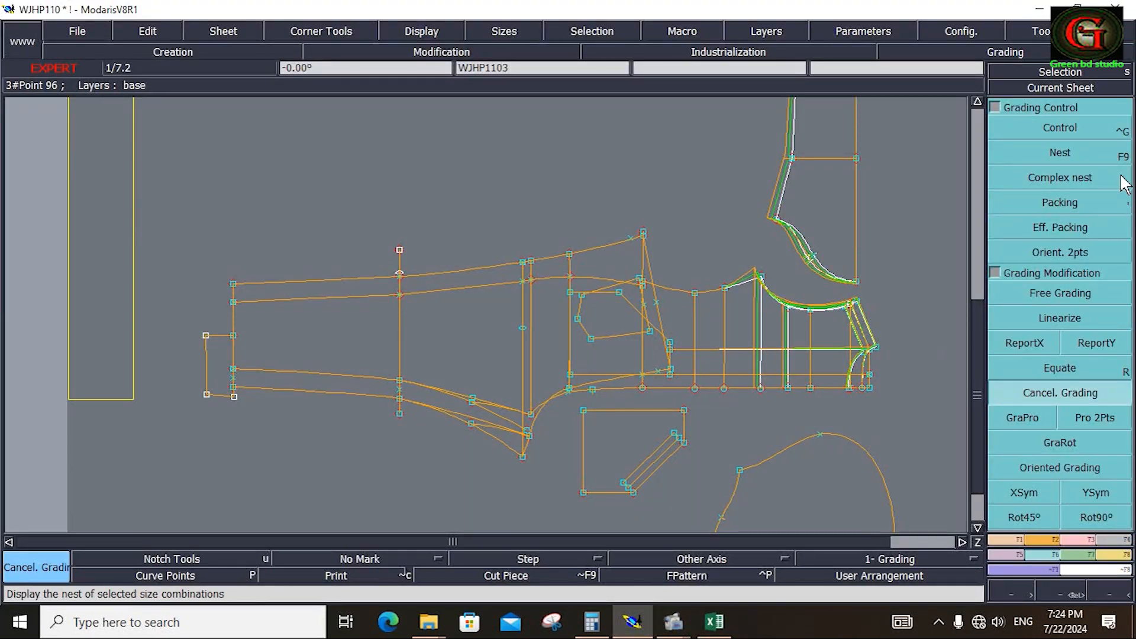
pyautogui.click(1067, 127)
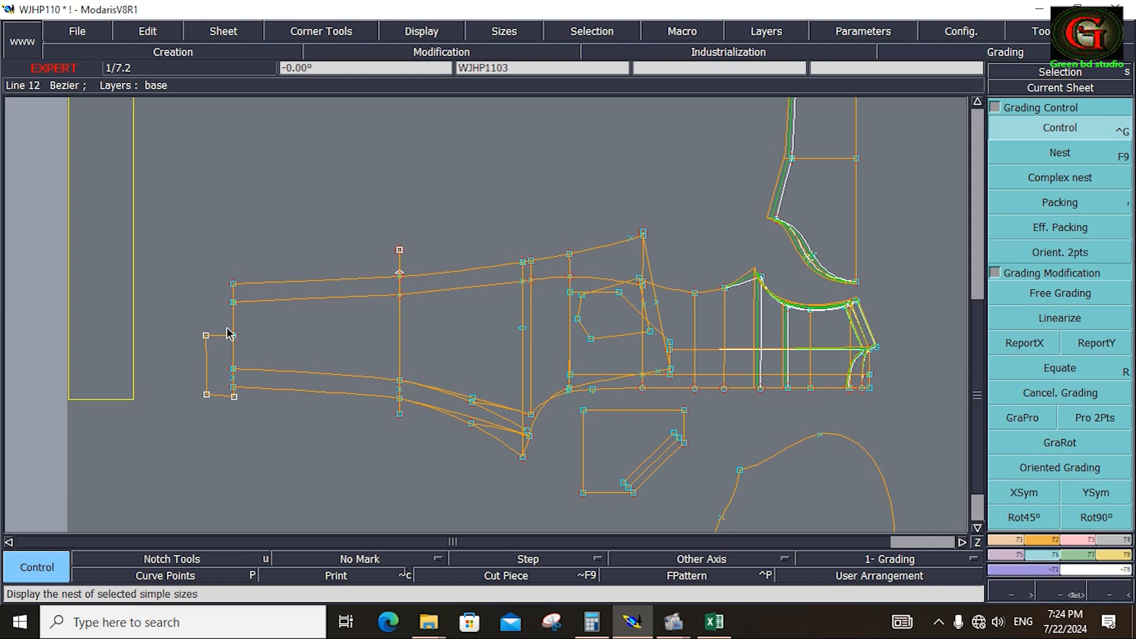
pyautogui.click(232, 290)
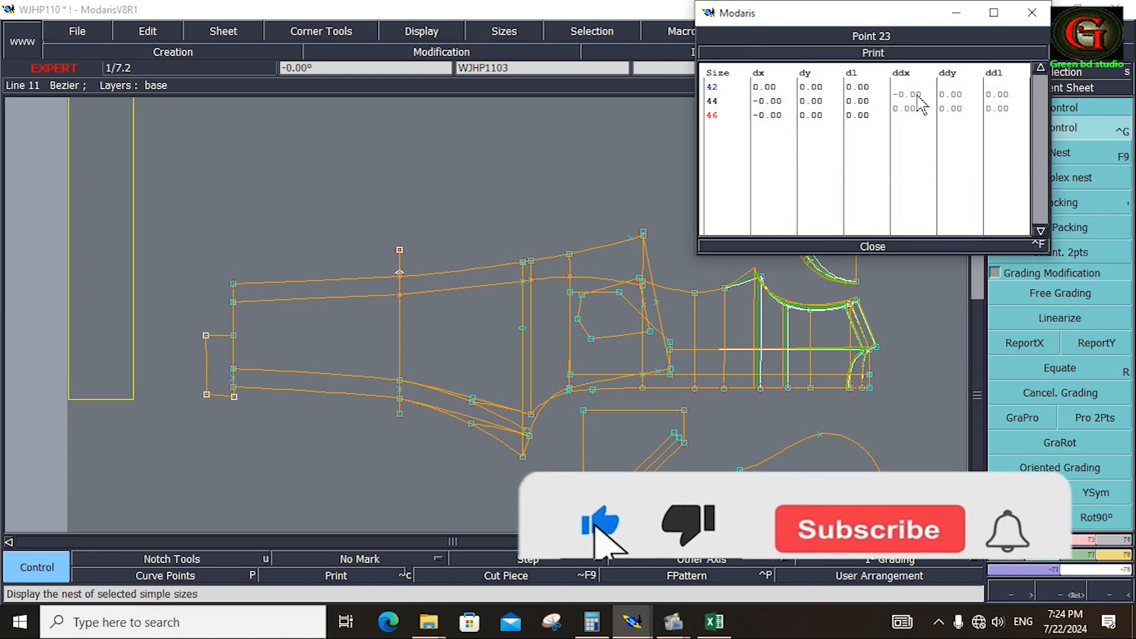
pyautogui.moveTo(905, 94); pyautogui.dragTo(914, 117)
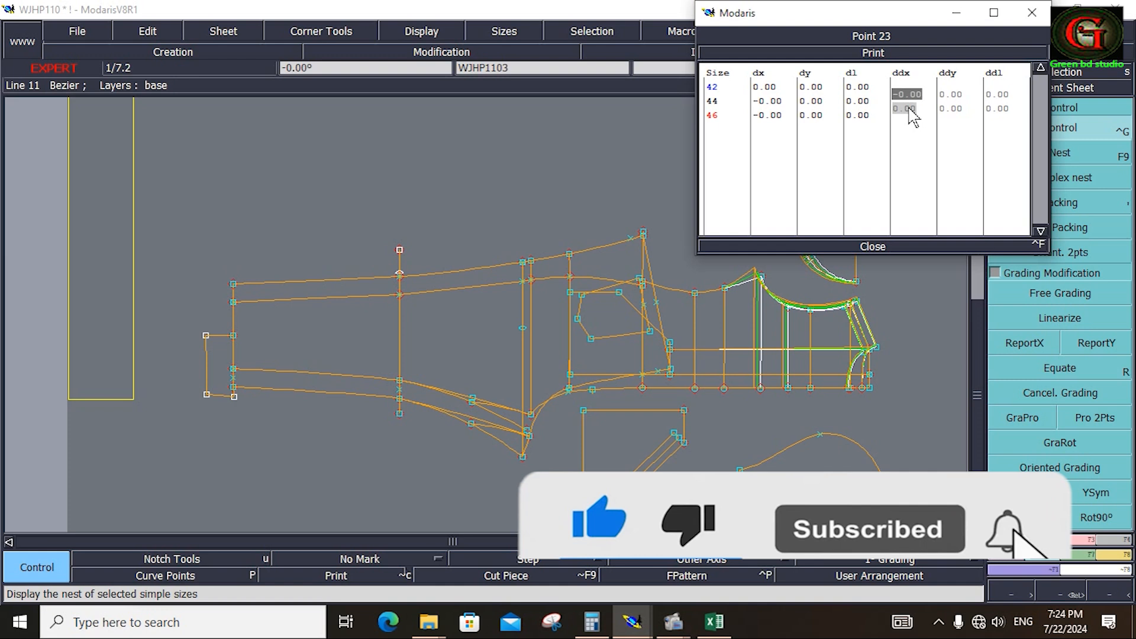
pyautogui.write('-5.')
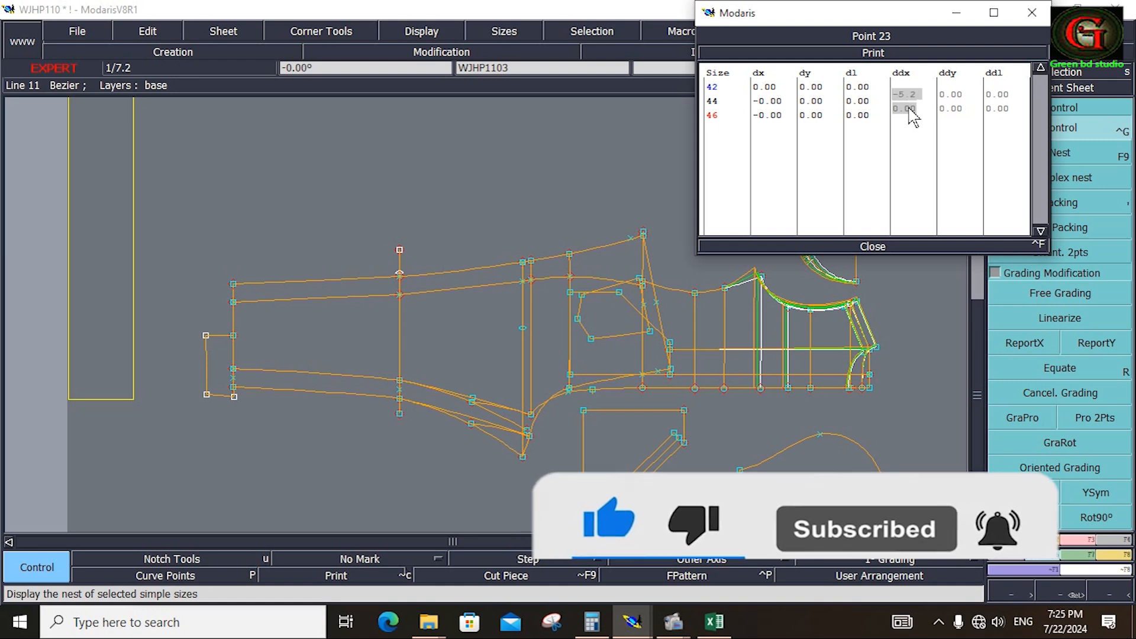
pyautogui.write('25')
pyautogui.press('Return')
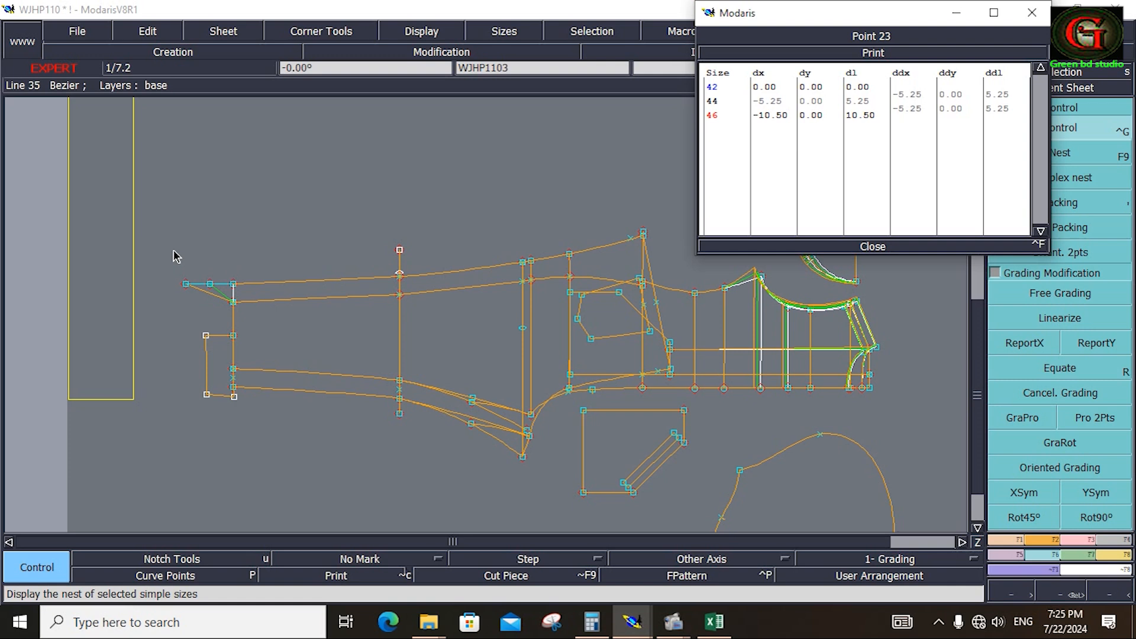
# - Report that hem corner's X grading to all remaining leg hem and leg cuff points with ReportX
pyautogui.moveTo(174, 251); pyautogui.dragTo(273, 439)
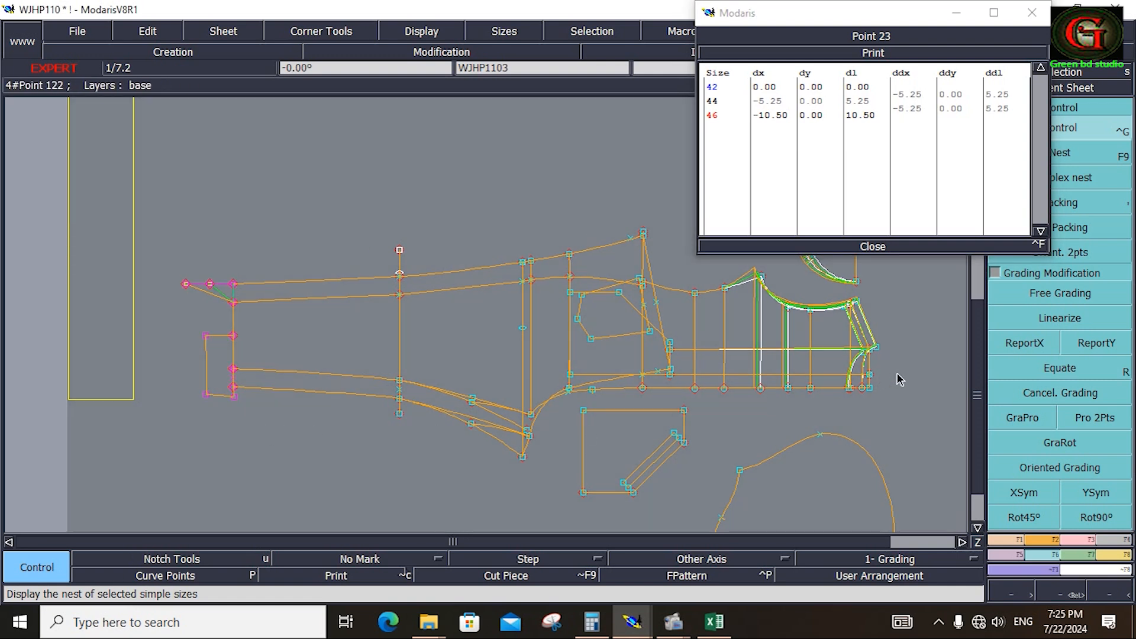
pyautogui.click(1016, 343)
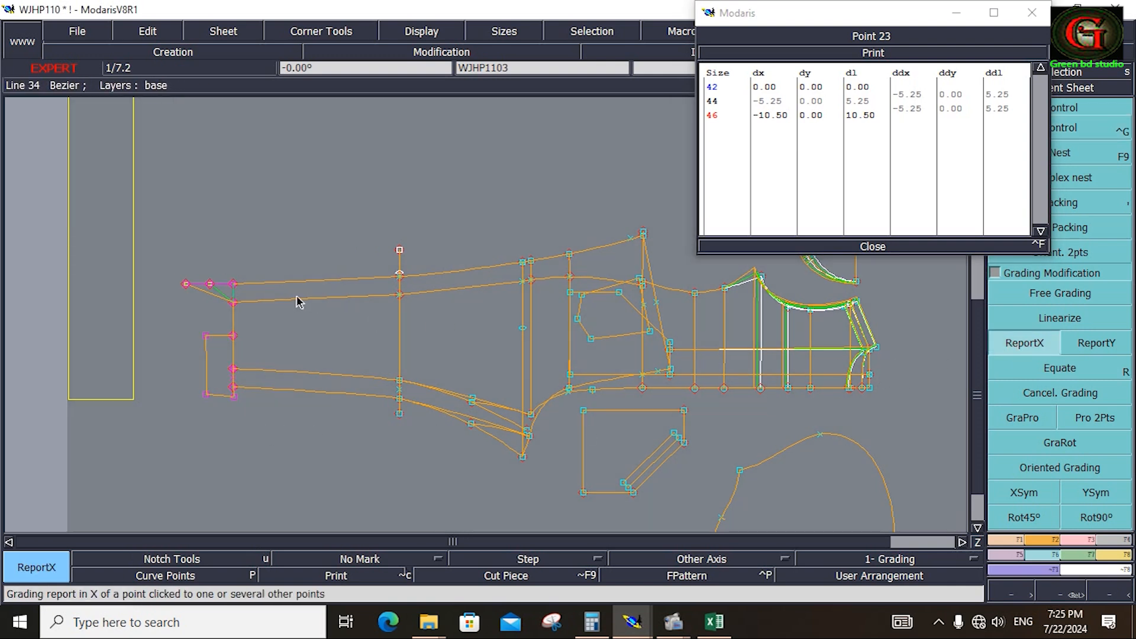
pyautogui.click(235, 290)
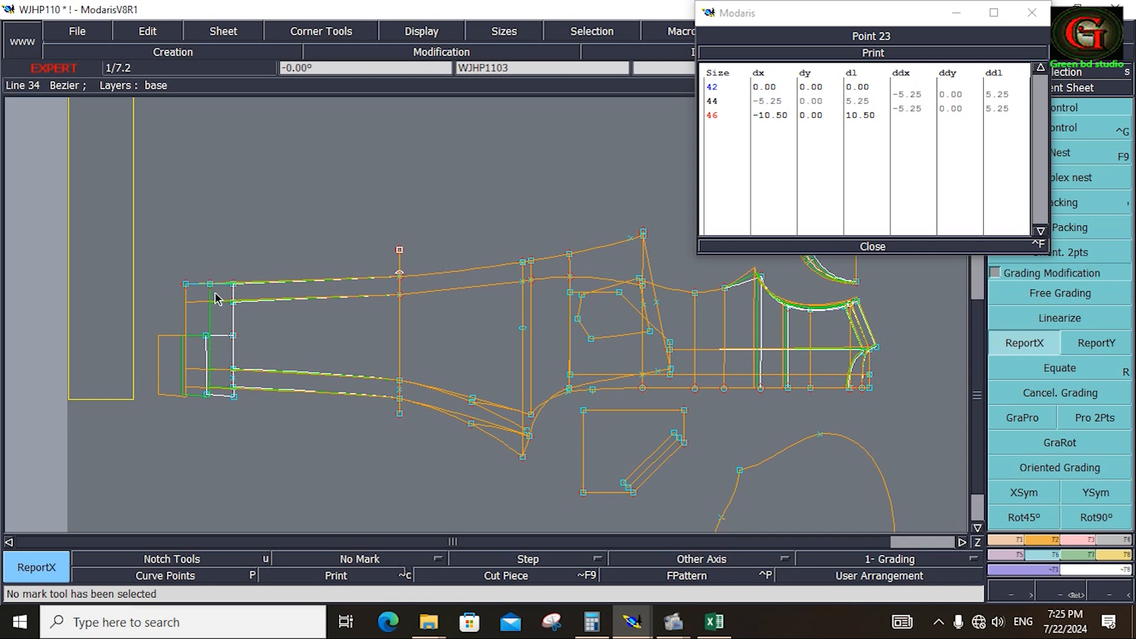
# - Check the leg circumference rows in the measurement chart and set the side-seam hem corner's Y grading to 0.25 for both size steps
pyautogui.click(714, 621)
pyautogui.scroll(-4, 1130, 334)
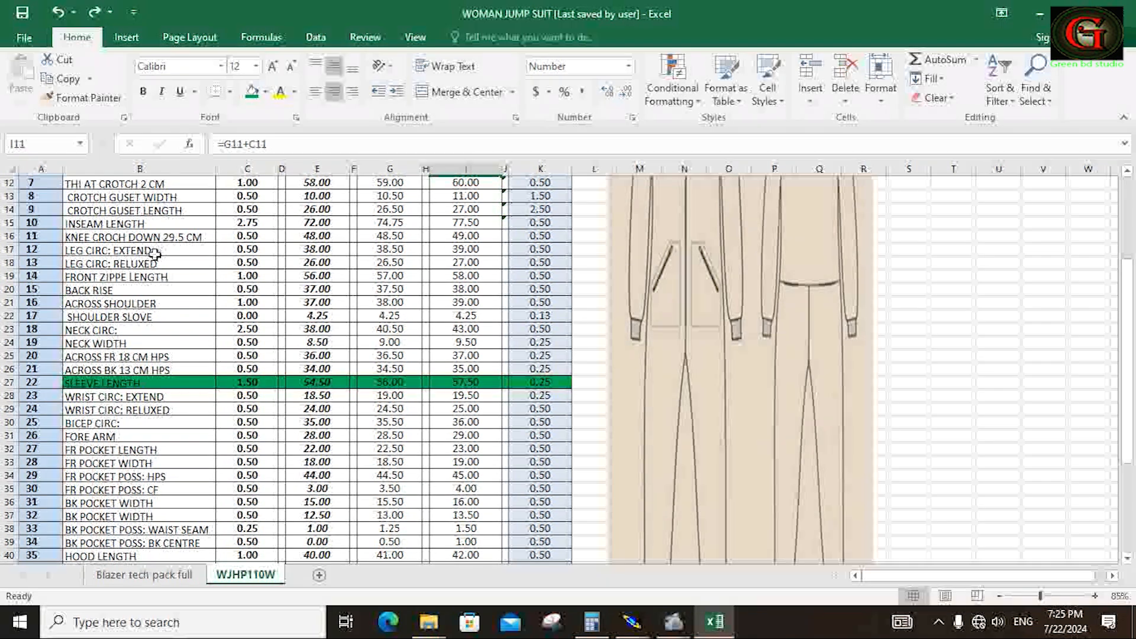
pyautogui.moveTo(93, 255); pyautogui.dragTo(448, 262)
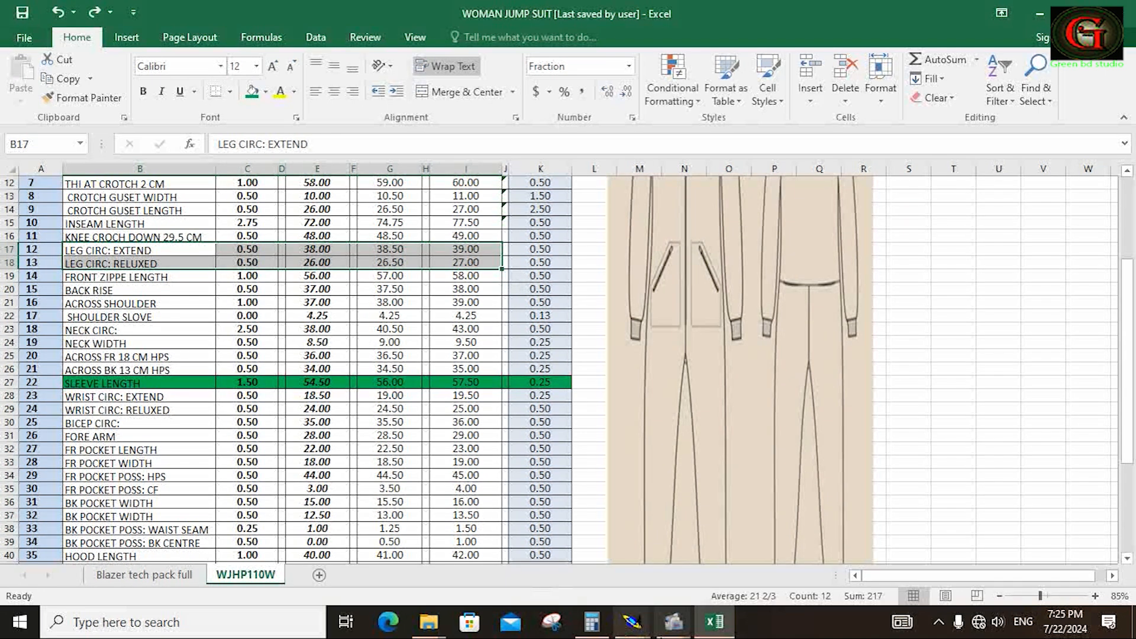
pyautogui.moveTo(633, 623)
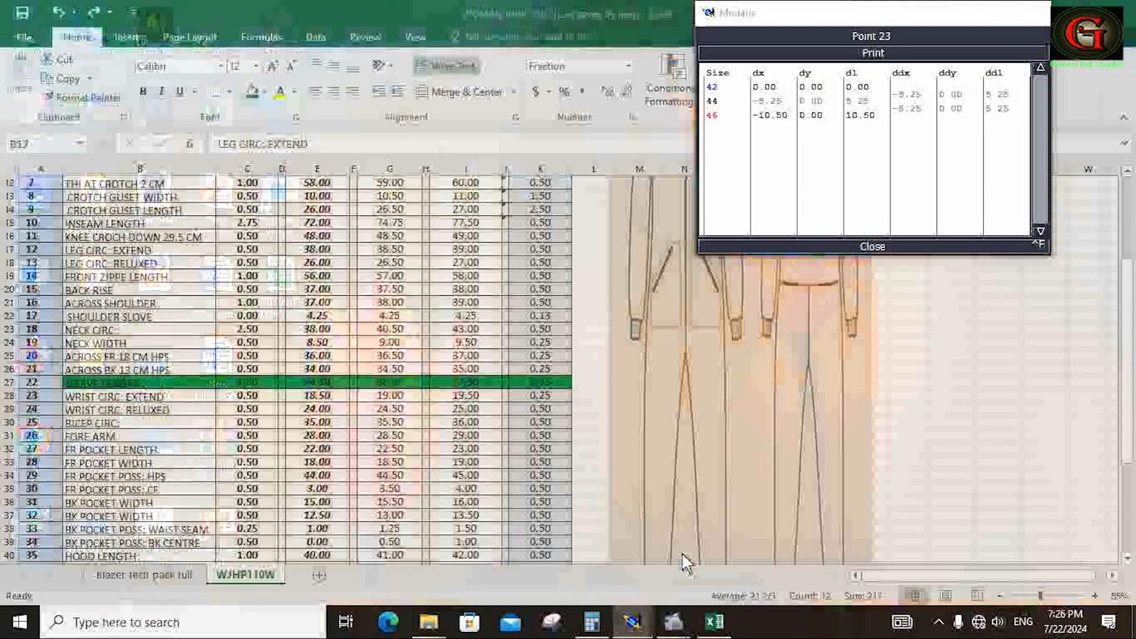
pyautogui.click(681, 552)
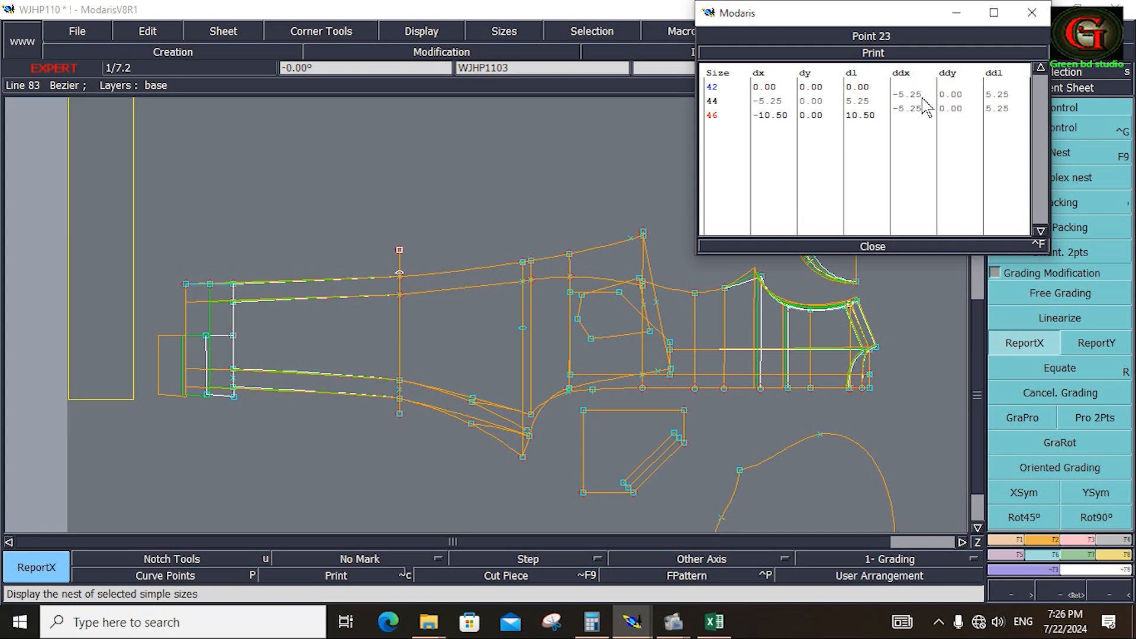
pyautogui.moveTo(950, 102); pyautogui.dragTo(953, 116)
pyautogui.write('-0')
pyautogui.write('.25')
pyautogui.press('Return')
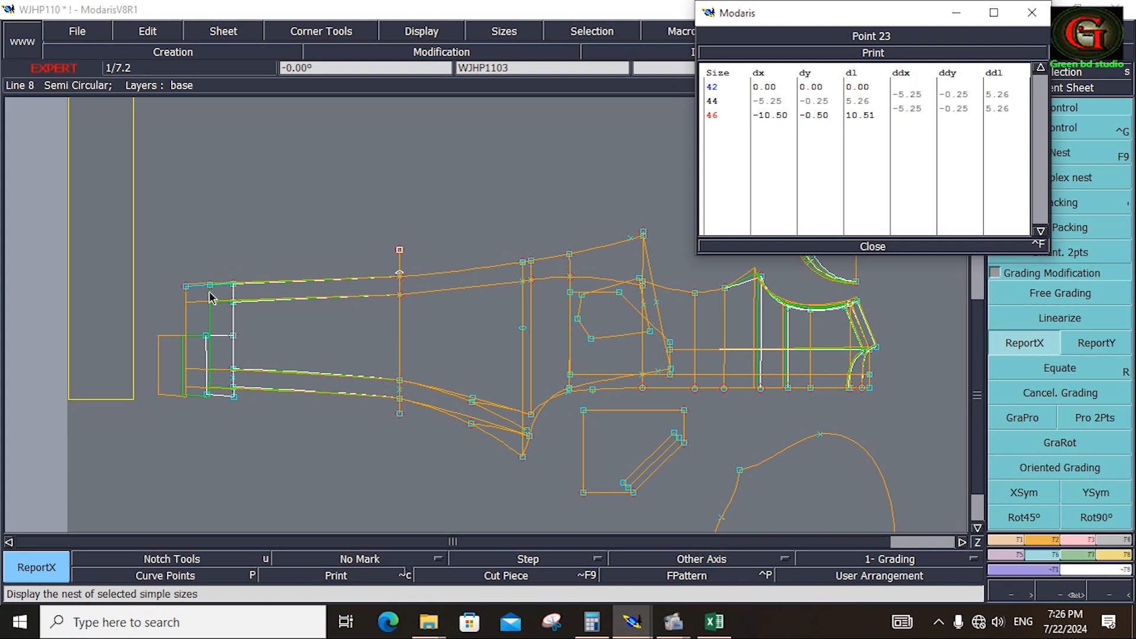
pyautogui.click(962, 110)
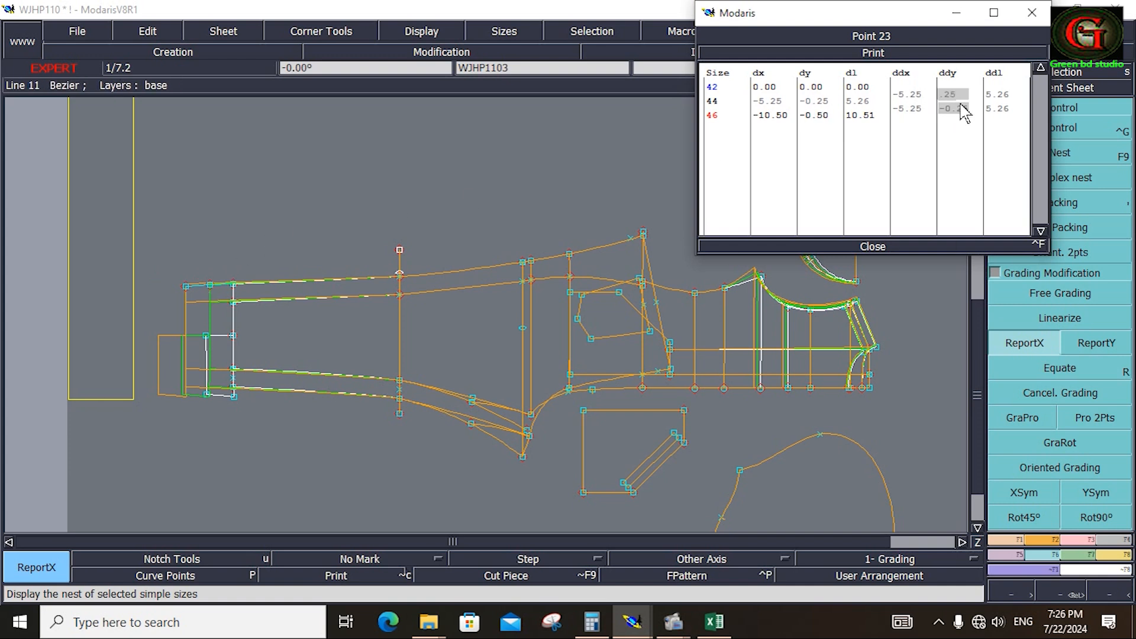
pyautogui.press('Return')
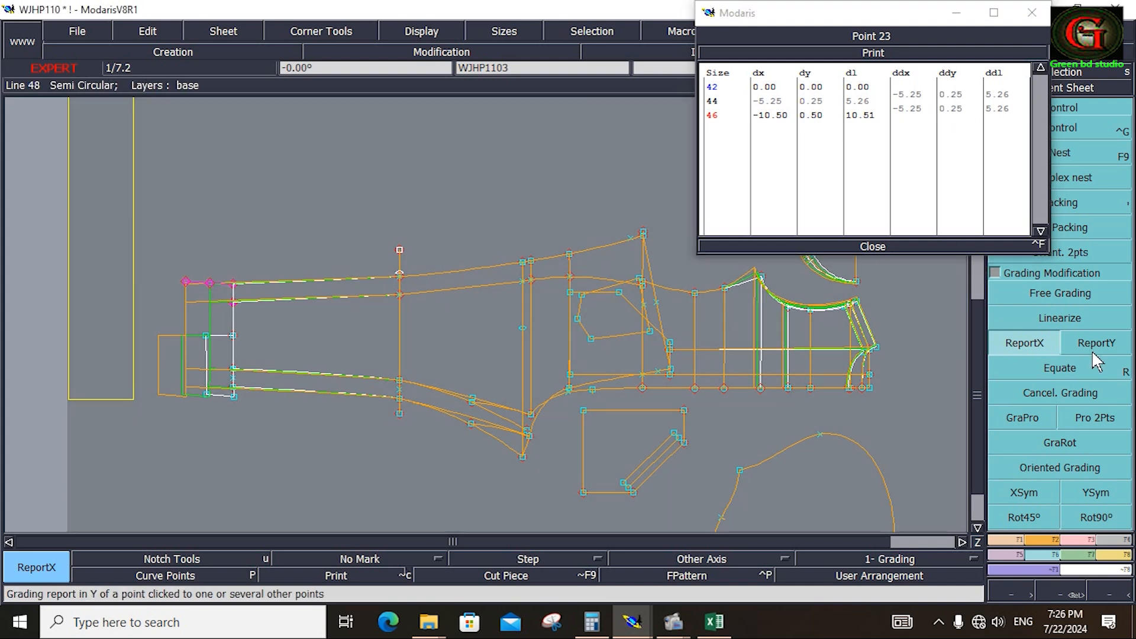
# - Report the Y grading to the other leg hem points with ReportY and reverse it on the inseam side with XSym
pyautogui.click(1103, 349)
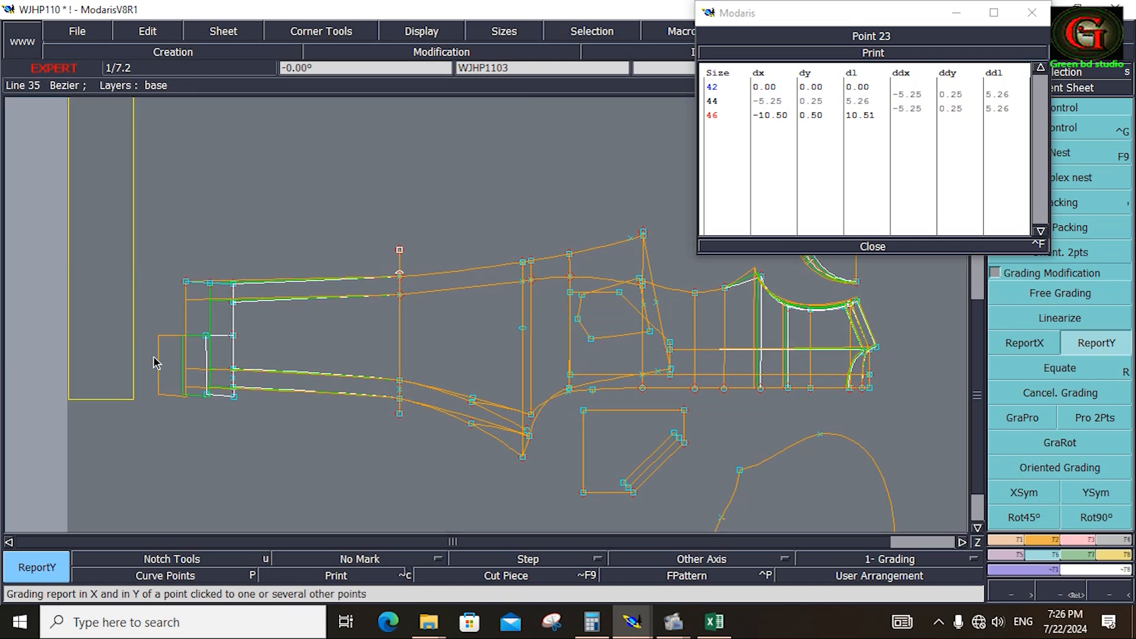
pyautogui.moveTo(152, 362); pyautogui.dragTo(268, 411)
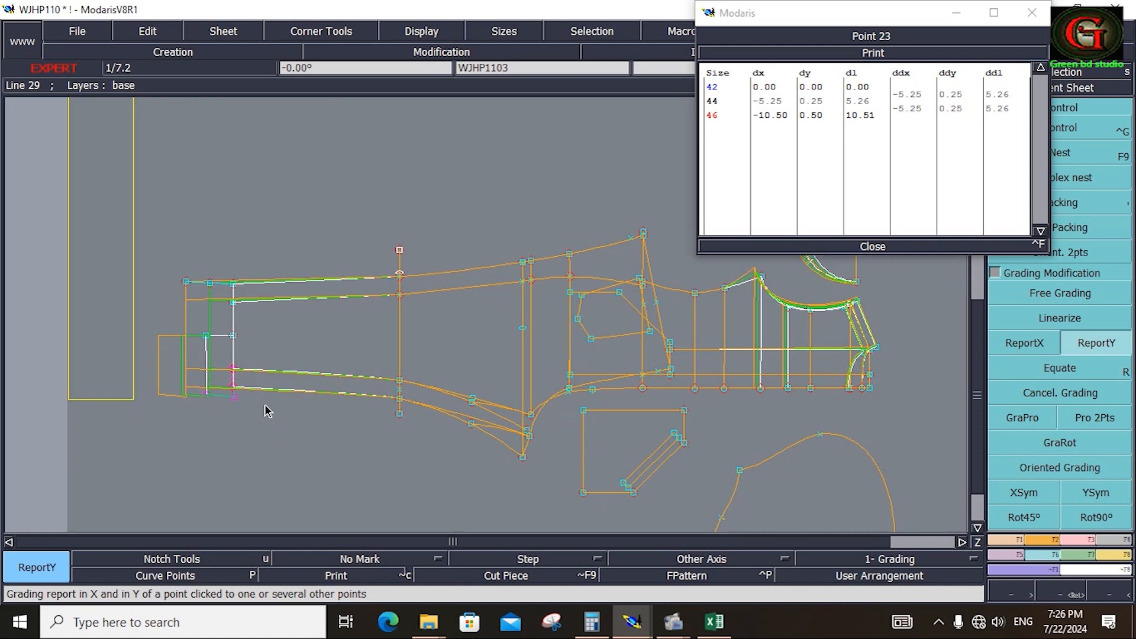
pyautogui.click(1107, 348)
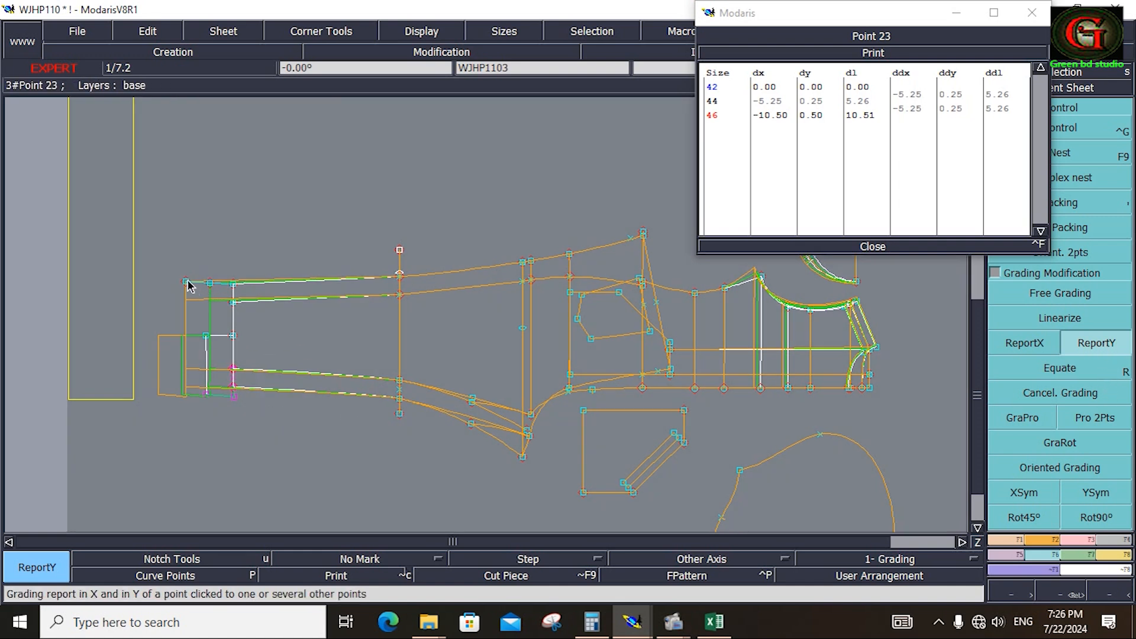
pyautogui.click(209, 393)
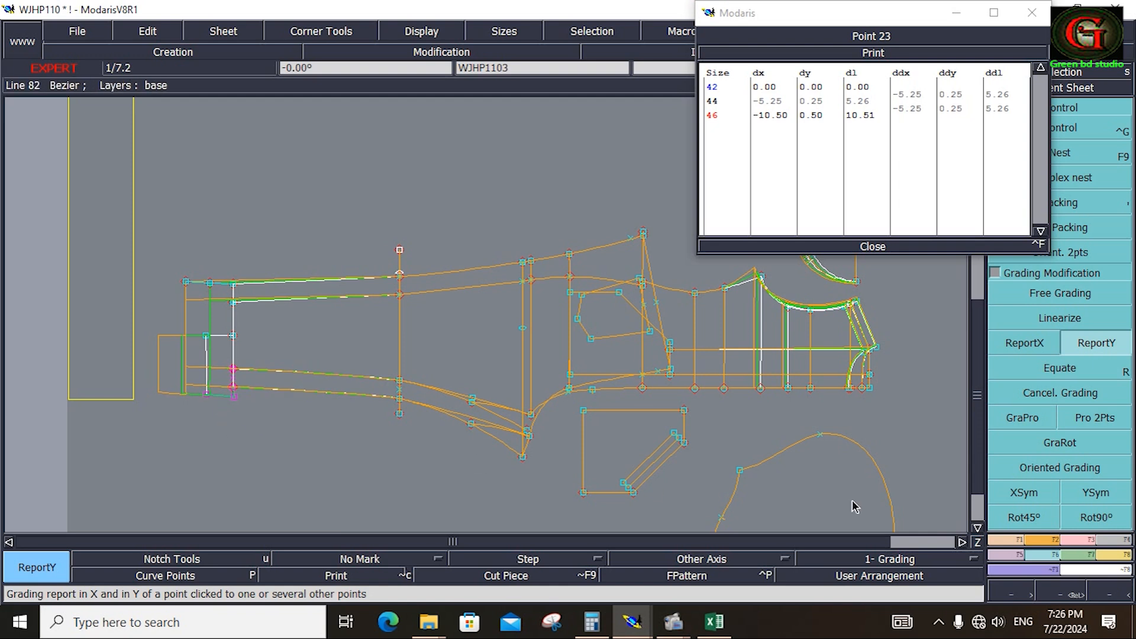
pyautogui.click(1019, 494)
pyautogui.click(232, 397)
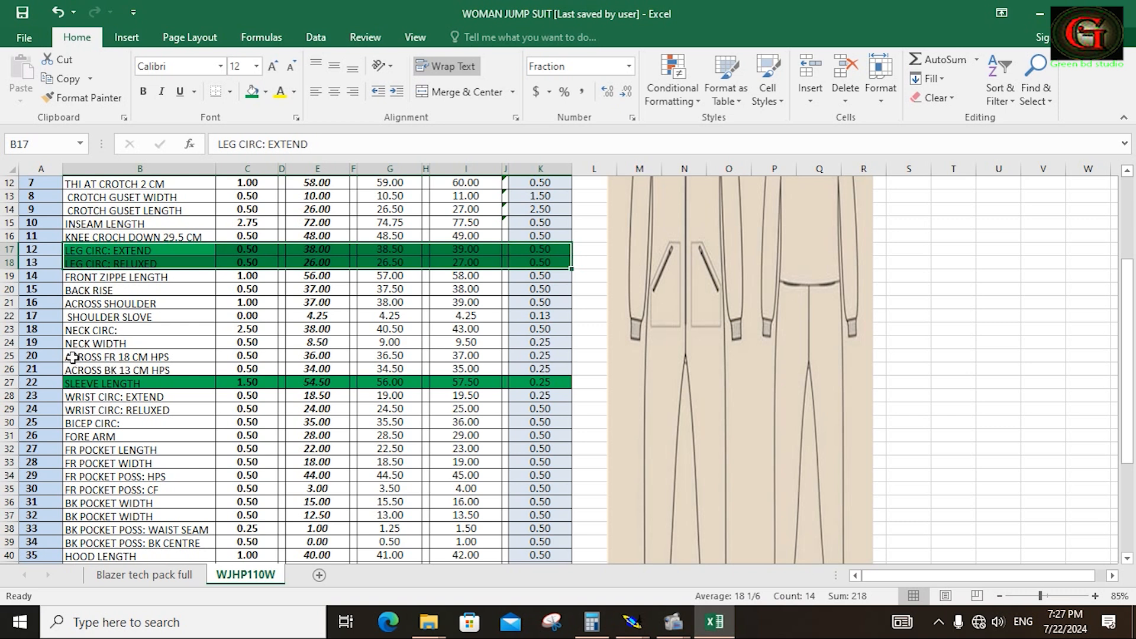
# - Mark the across front, across back, neck circumference, neck width, across shoulder and shoulder slope rows with green fill in the measurement chart
pyautogui.moveTo(72, 357); pyautogui.dragTo(542, 372)
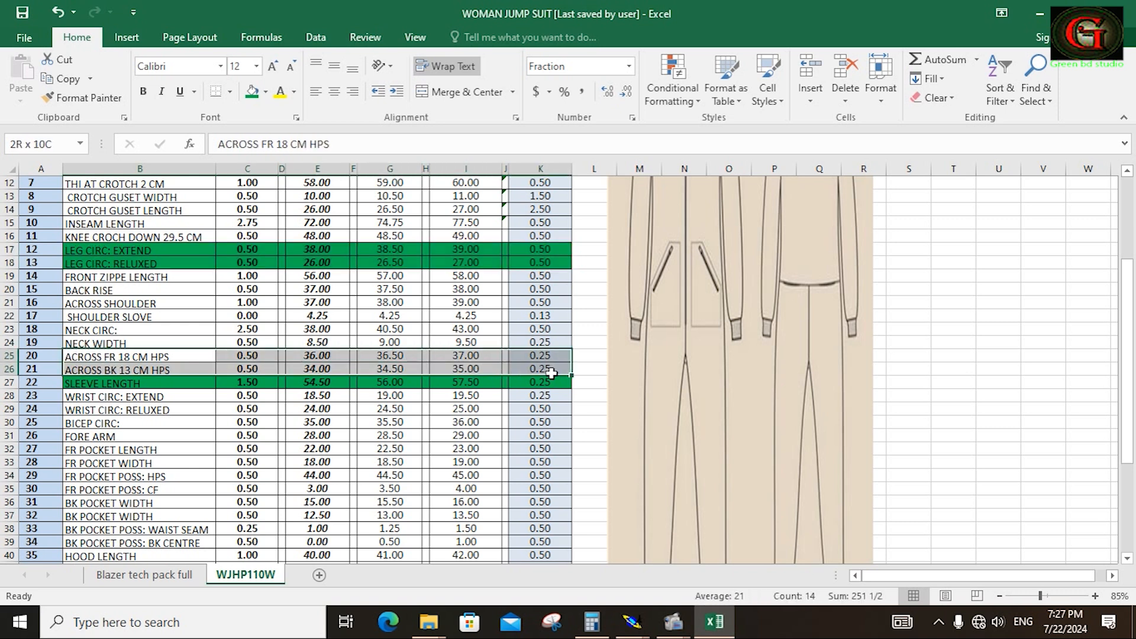
pyautogui.click(251, 95)
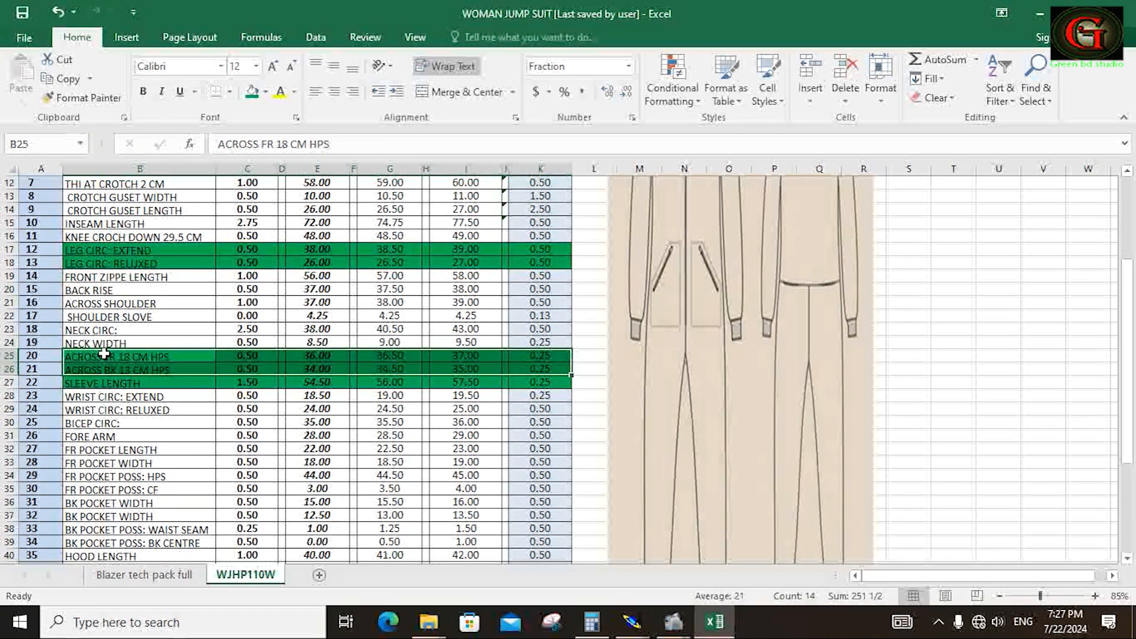
pyautogui.moveTo(70, 330); pyautogui.dragTo(521, 343)
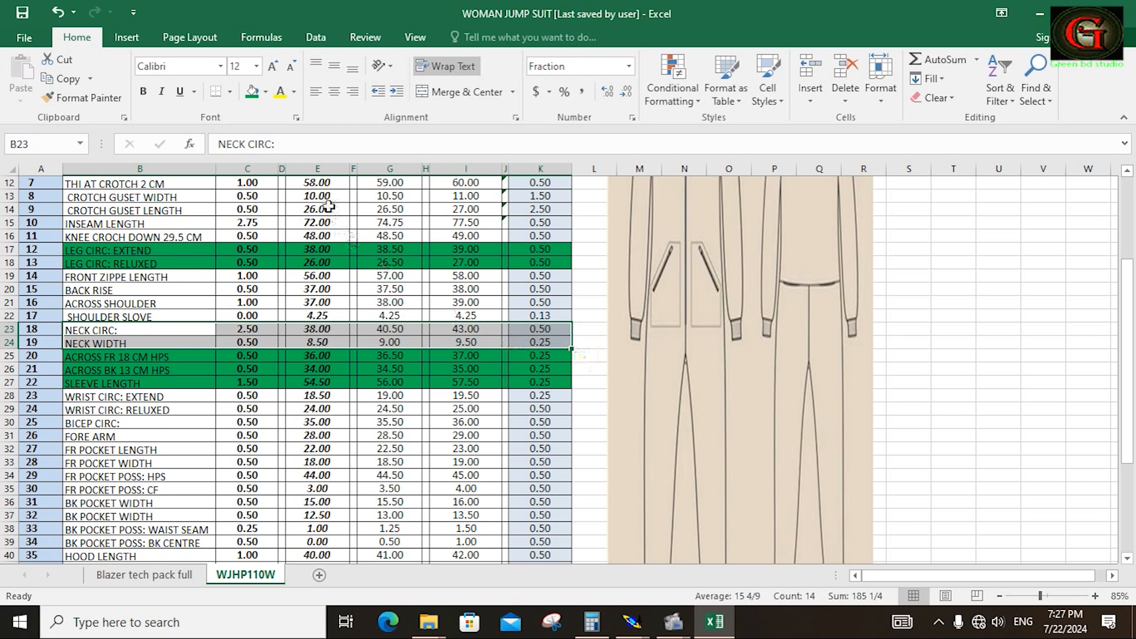
pyautogui.click(252, 92)
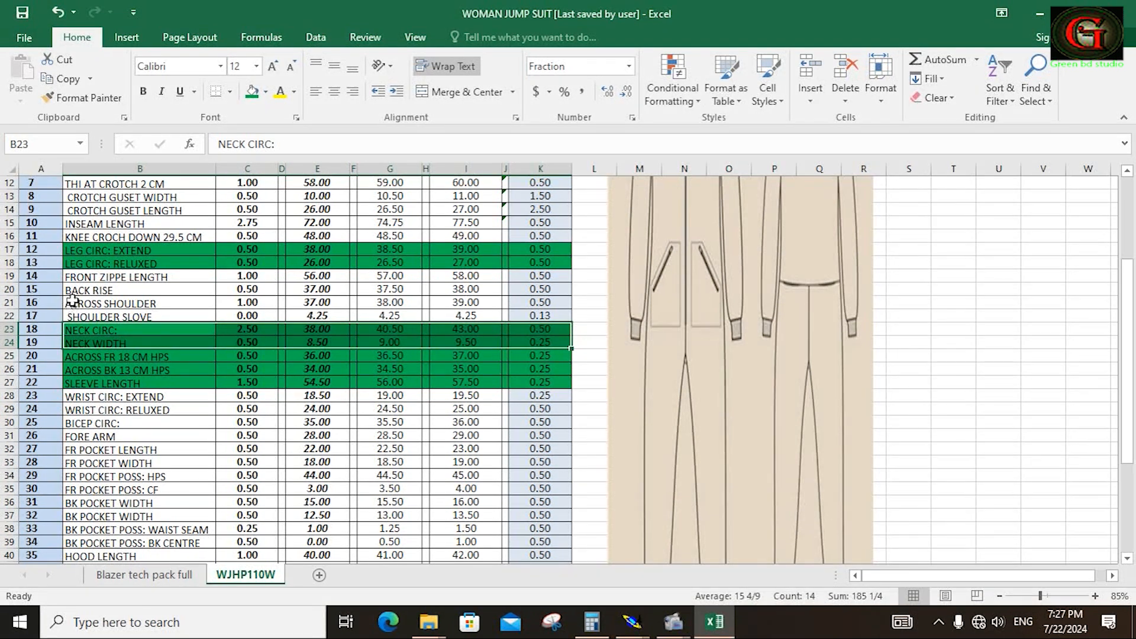
pyautogui.moveTo(72, 302); pyautogui.dragTo(565, 317)
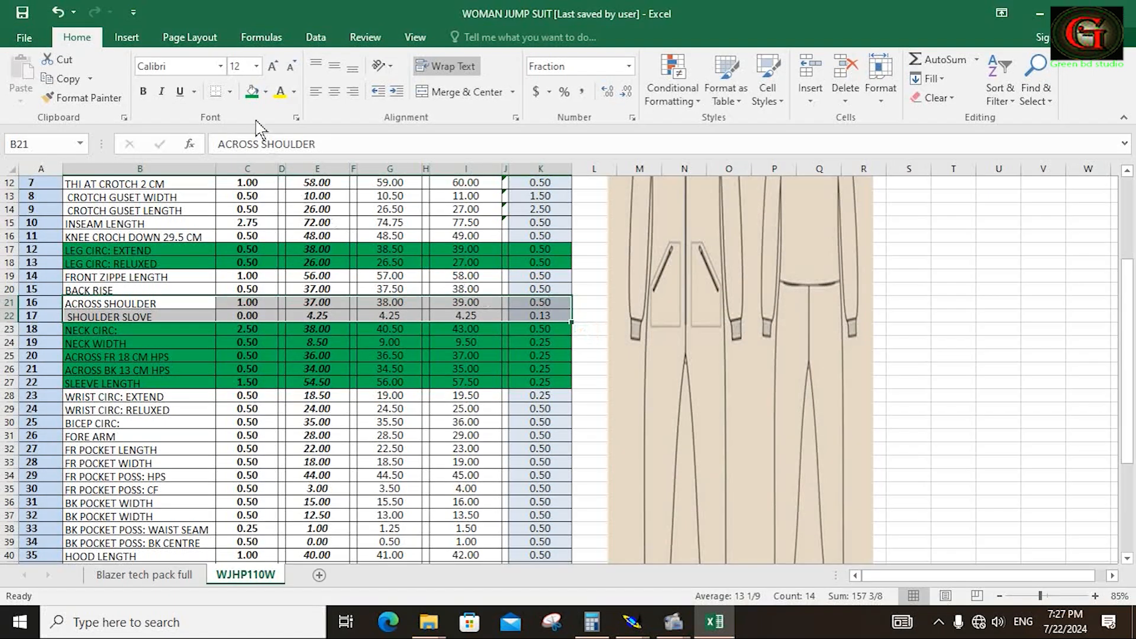
pyautogui.click(252, 91)
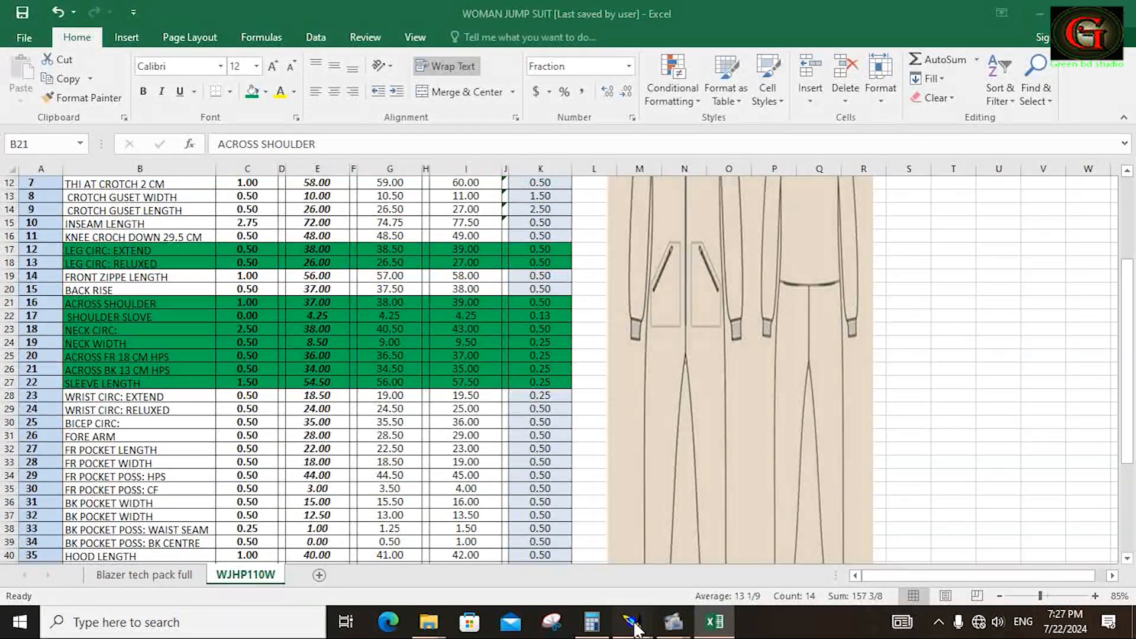
# - Switch back to Modaris, close the hem point's grading table and save the WJHP110 model, continuing past the detected anomalies
pyautogui.moveTo(633, 622)
pyautogui.click(577, 552)
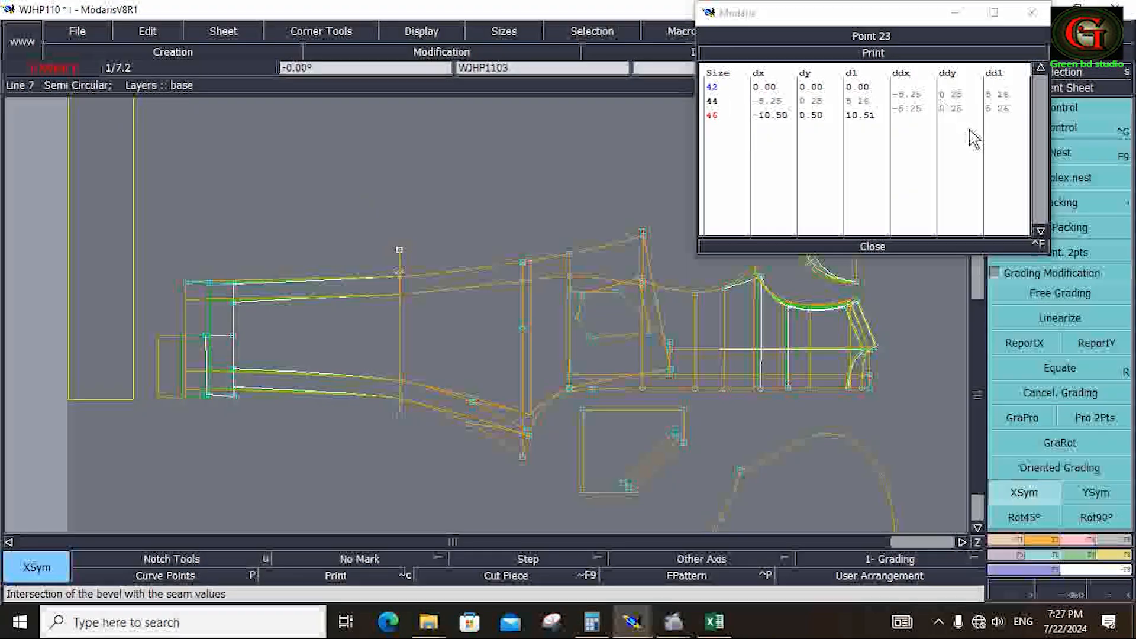
pyautogui.click(876, 242)
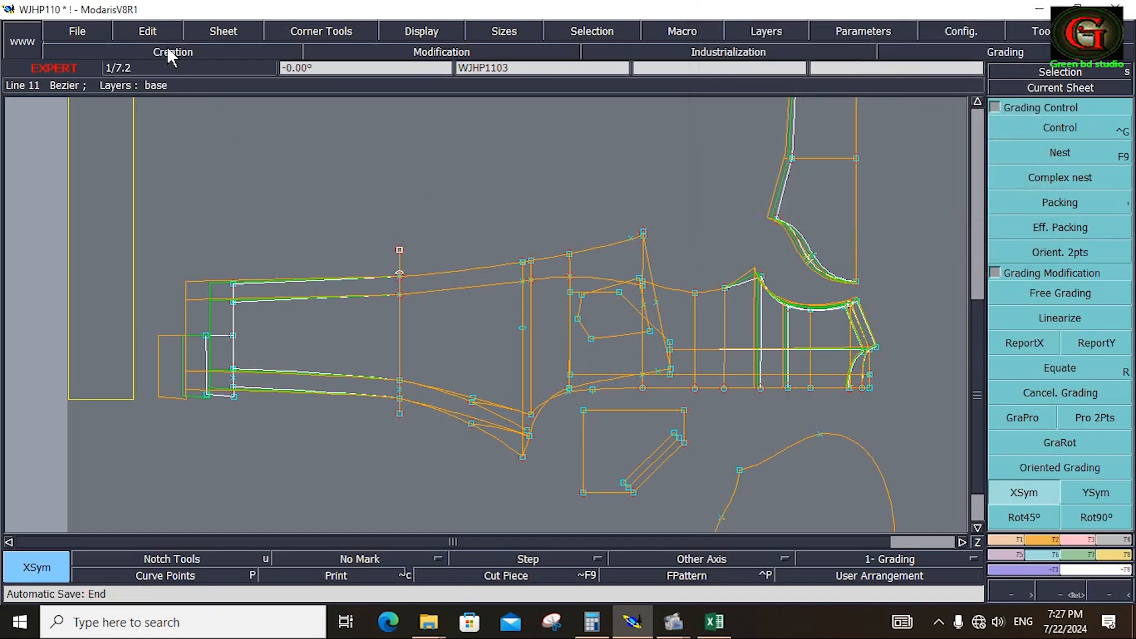
pyautogui.click(91, 28)
pyautogui.click(107, 98)
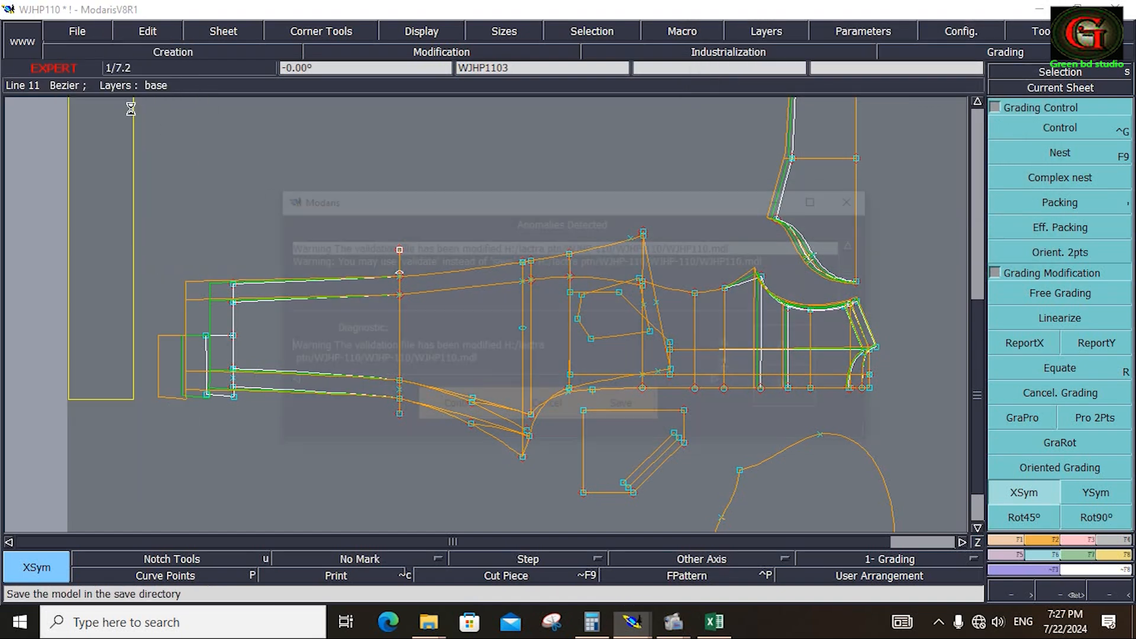
pyautogui.click(464, 408)
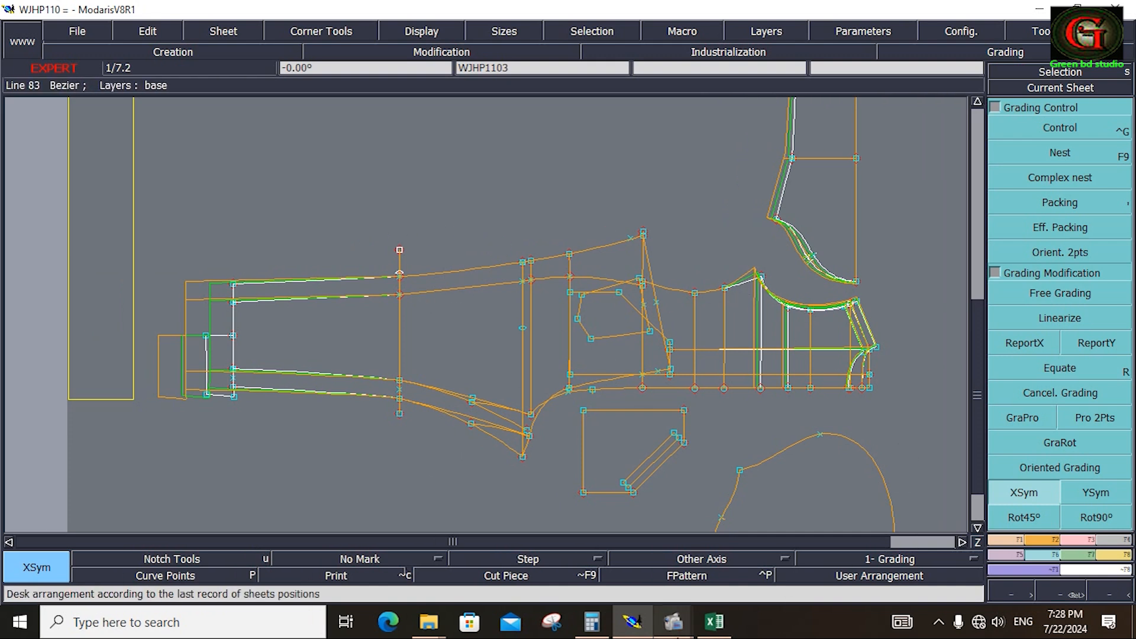
# - Switch to the measurement chart in Excel and go back to its first measurement rows
pyautogui.click(714, 621)
pyautogui.scroll(4, 271, 284)
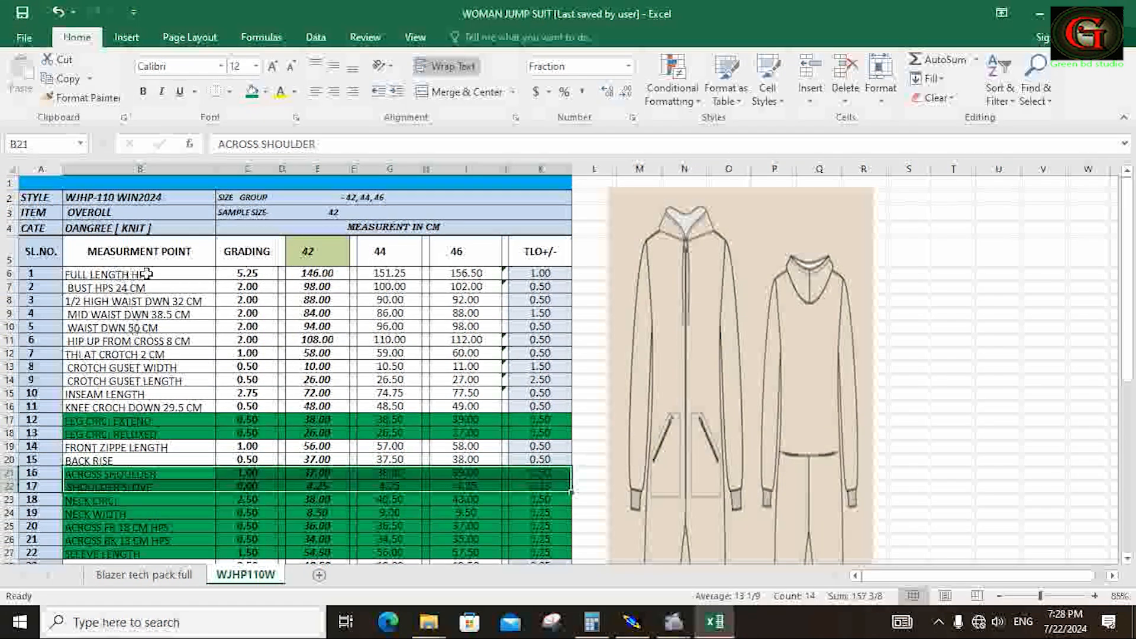
pyautogui.moveTo(63, 277); pyautogui.dragTo(564, 342)
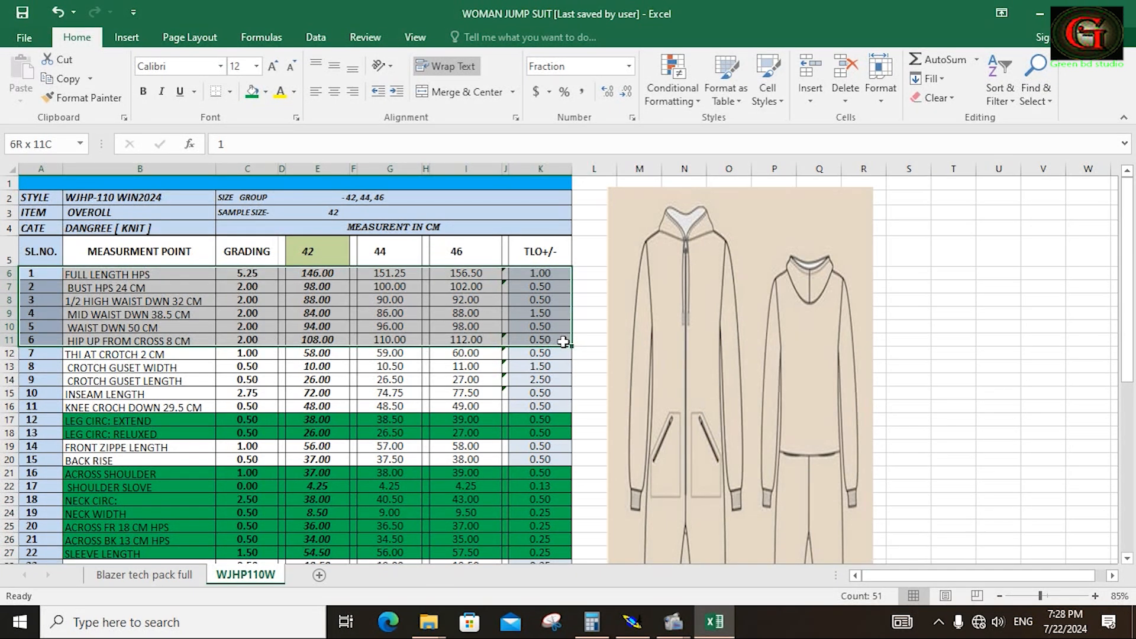
pyautogui.moveTo(562, 342); pyautogui.dragTo(560, 293)
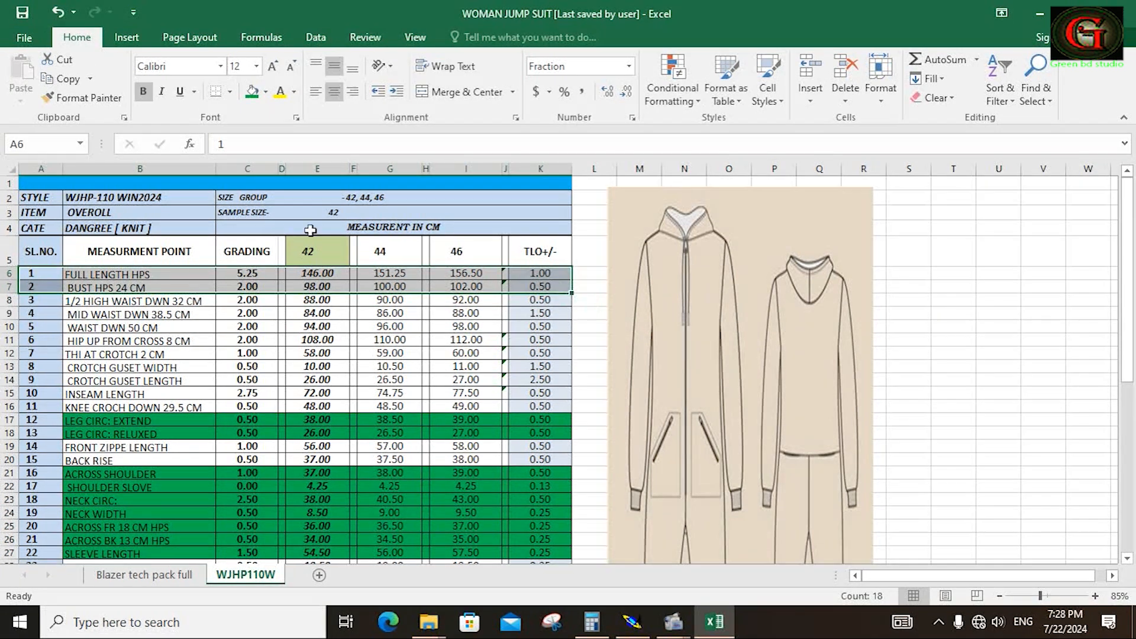
pyautogui.click(250, 93)
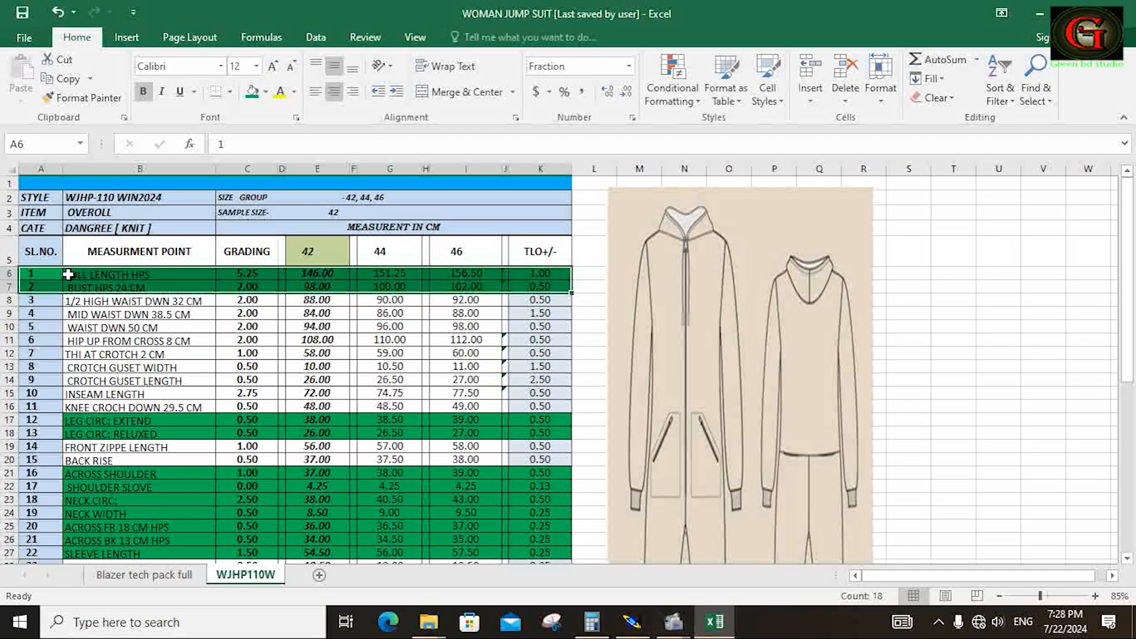
pyautogui.hotkey('ctrl', 'z')
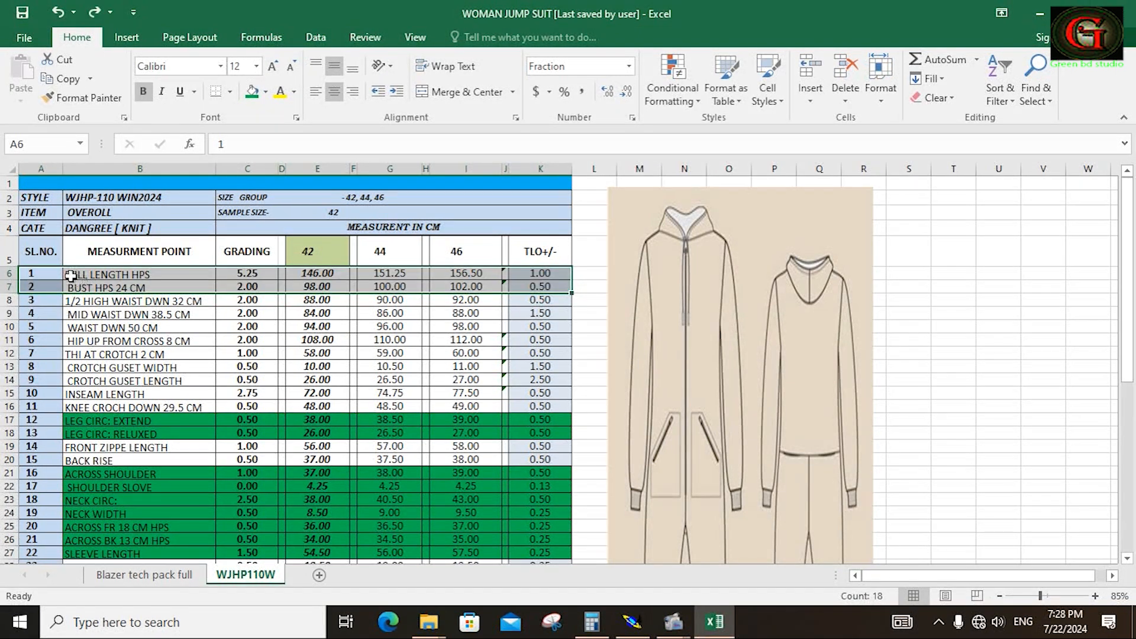
# - Mark the full length, bust, high waist, mid waist, waist and hip rows (1 to 6) with green fill
pyautogui.moveTo(70, 275); pyautogui.dragTo(553, 338)
pyautogui.click(252, 91)
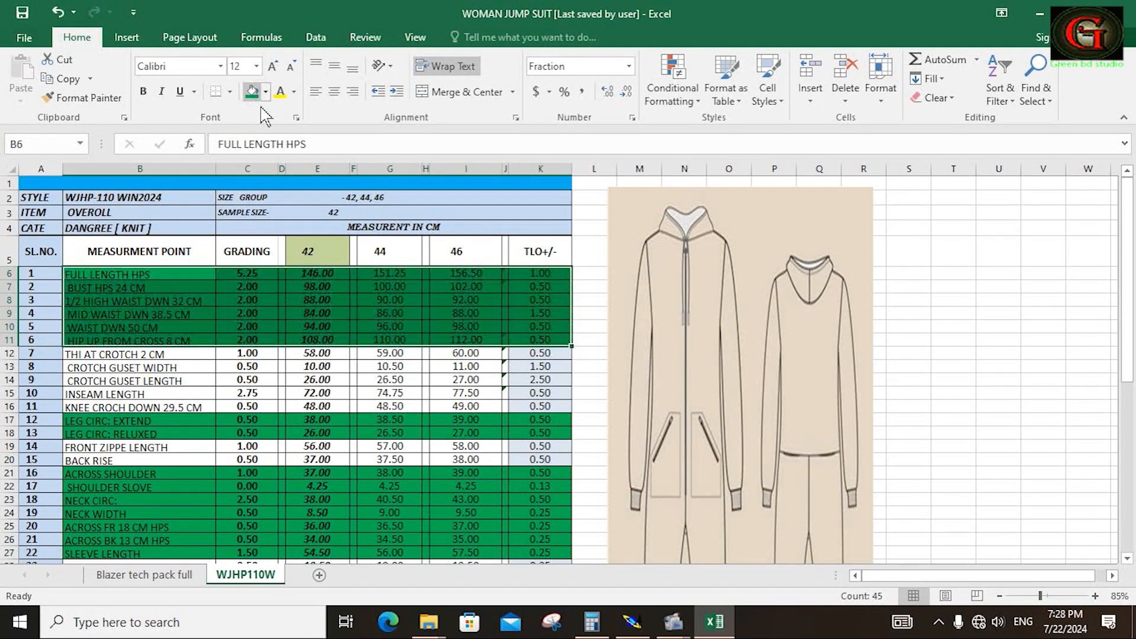
pyautogui.rightClick(1019, 324)
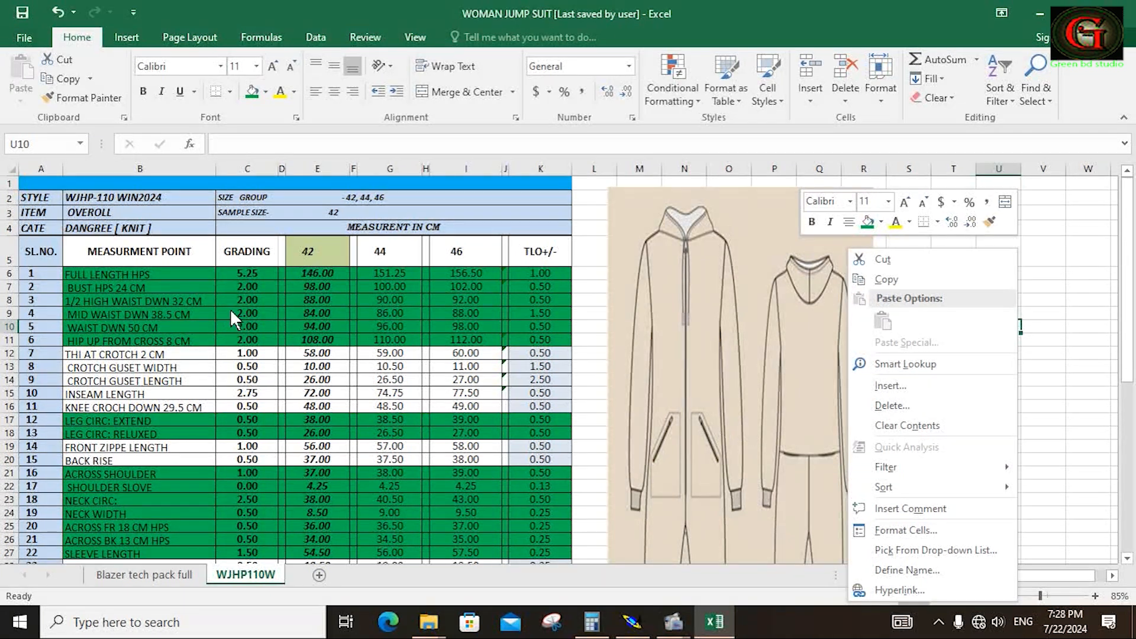
# - Switch to Modaris and report the armhole base point's Y grading to the waist, hip and pocket points with ReportY
pyautogui.click(630, 622)
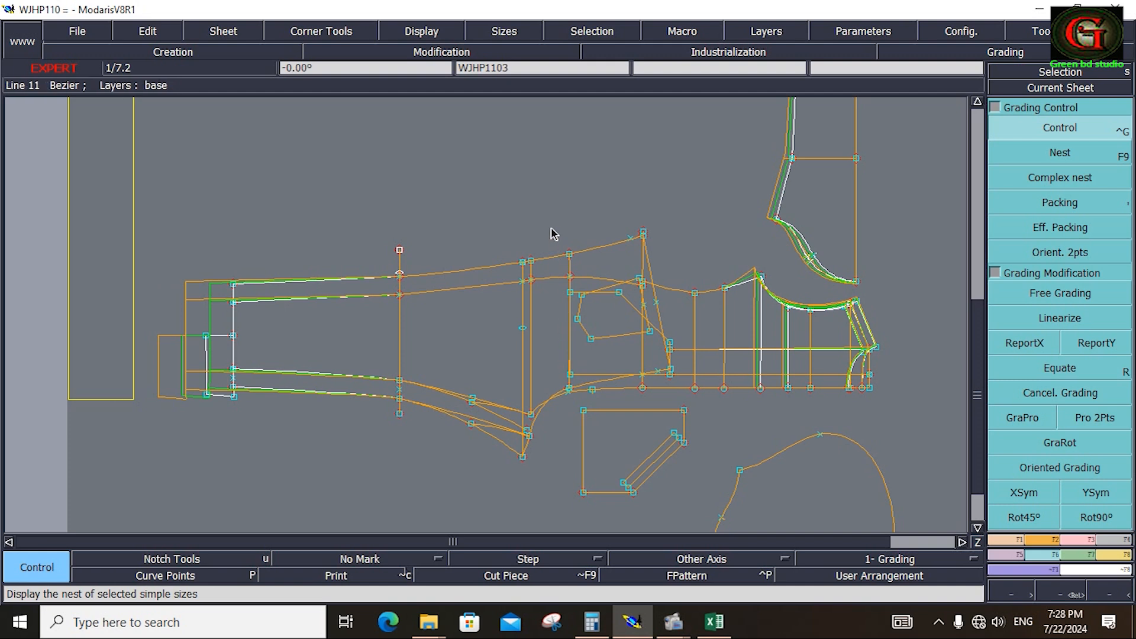
pyautogui.moveTo(547, 212); pyautogui.dragTo(769, 404)
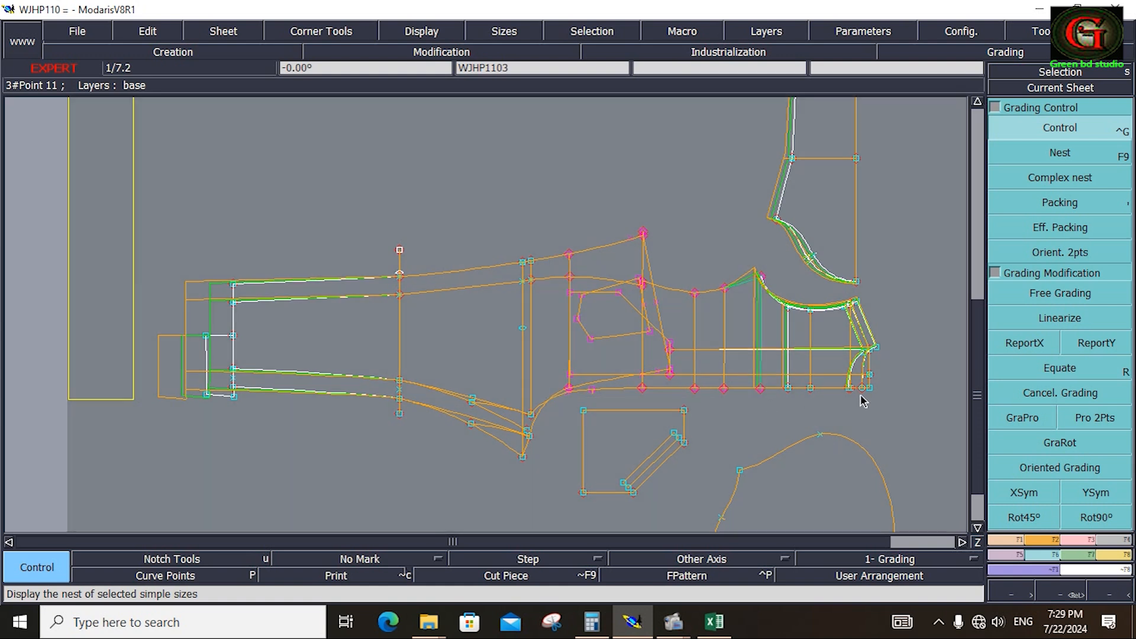
pyautogui.click(1084, 337)
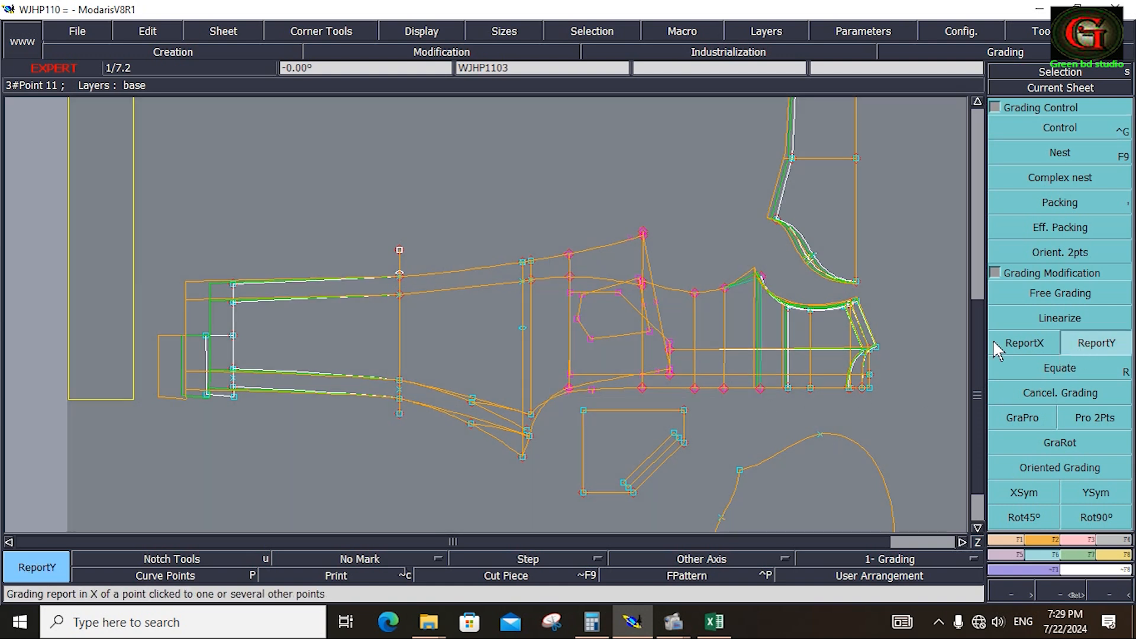
pyautogui.click(761, 279)
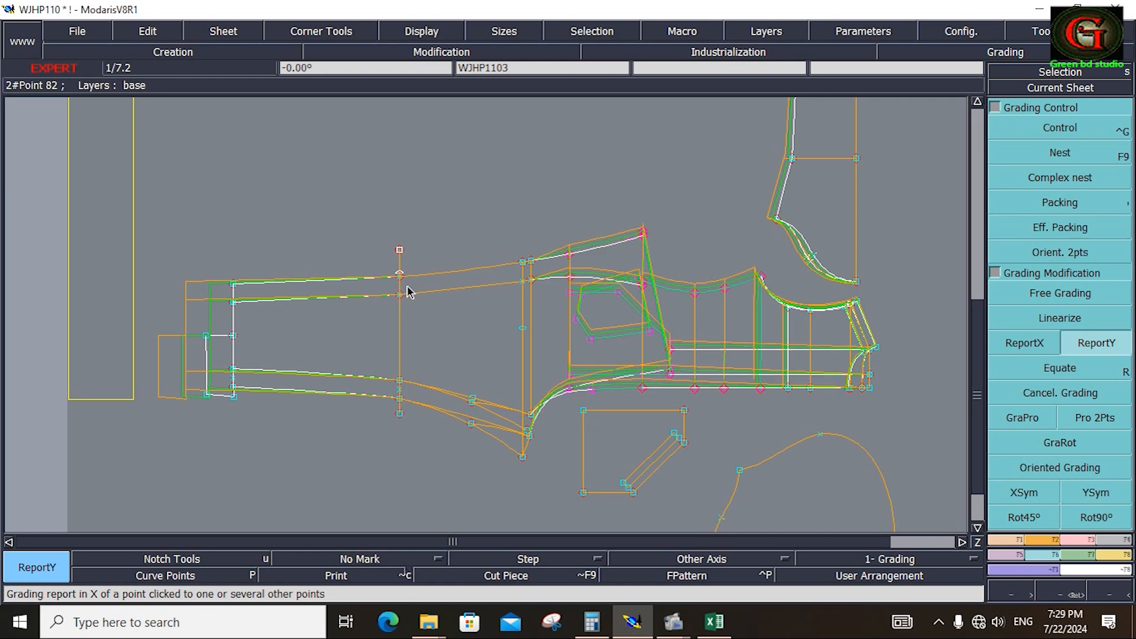
# - Switch to the Excel chart and mark the KNEE CROCH DOWN 29.5 CM row with green fill
pyautogui.click(714, 621)
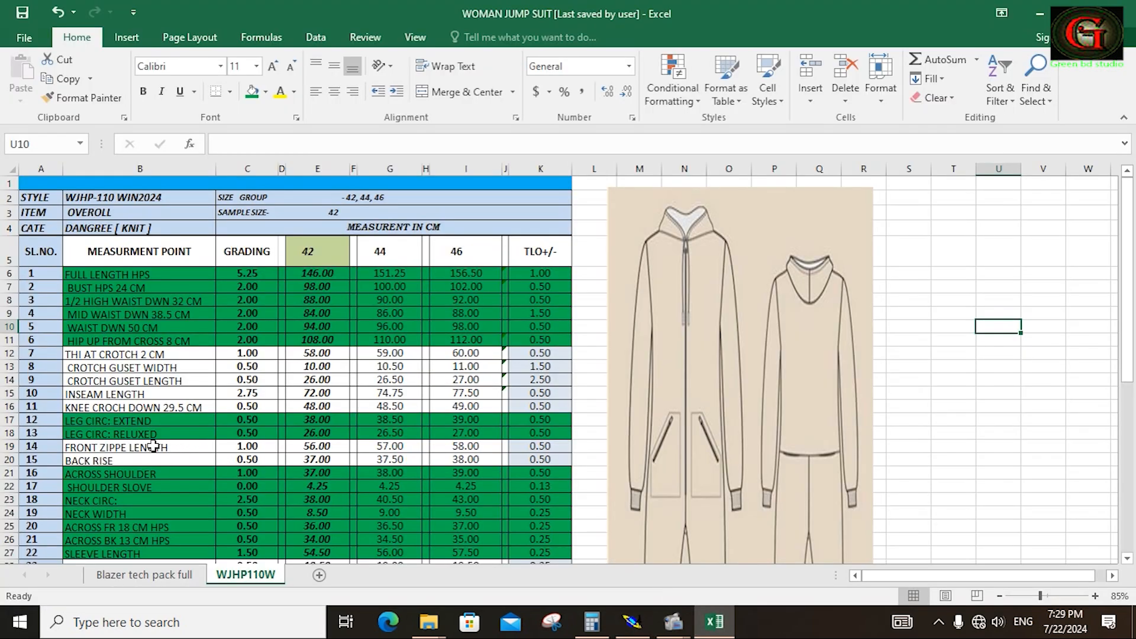
pyautogui.moveTo(70, 409); pyautogui.dragTo(335, 415)
pyautogui.moveTo(491, 408); pyautogui.dragTo(539, 406)
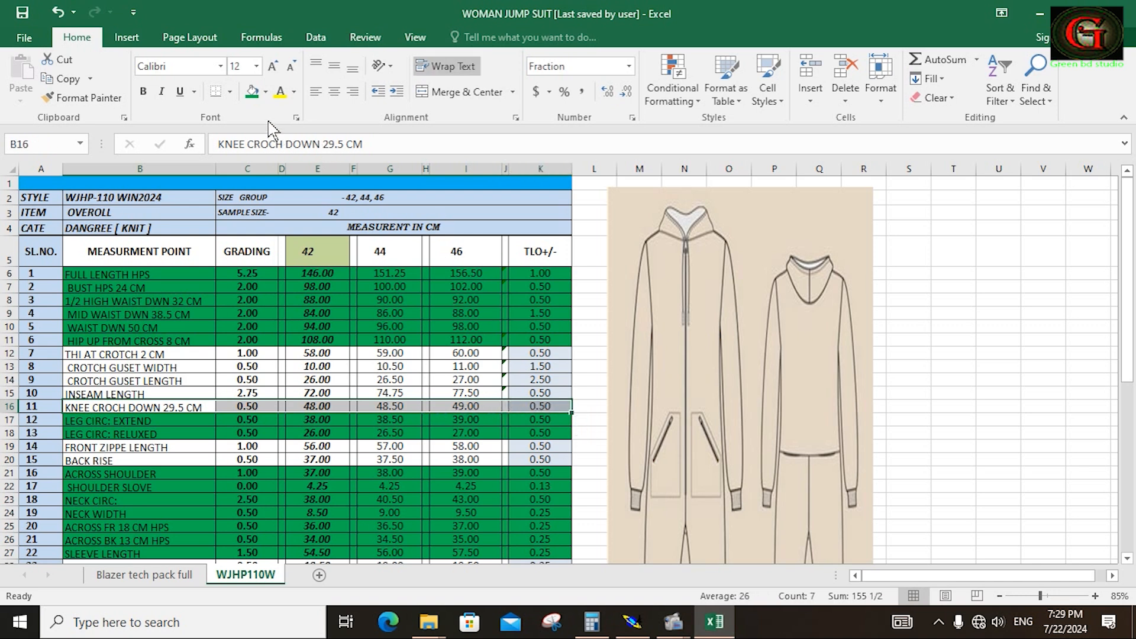
pyautogui.click(253, 92)
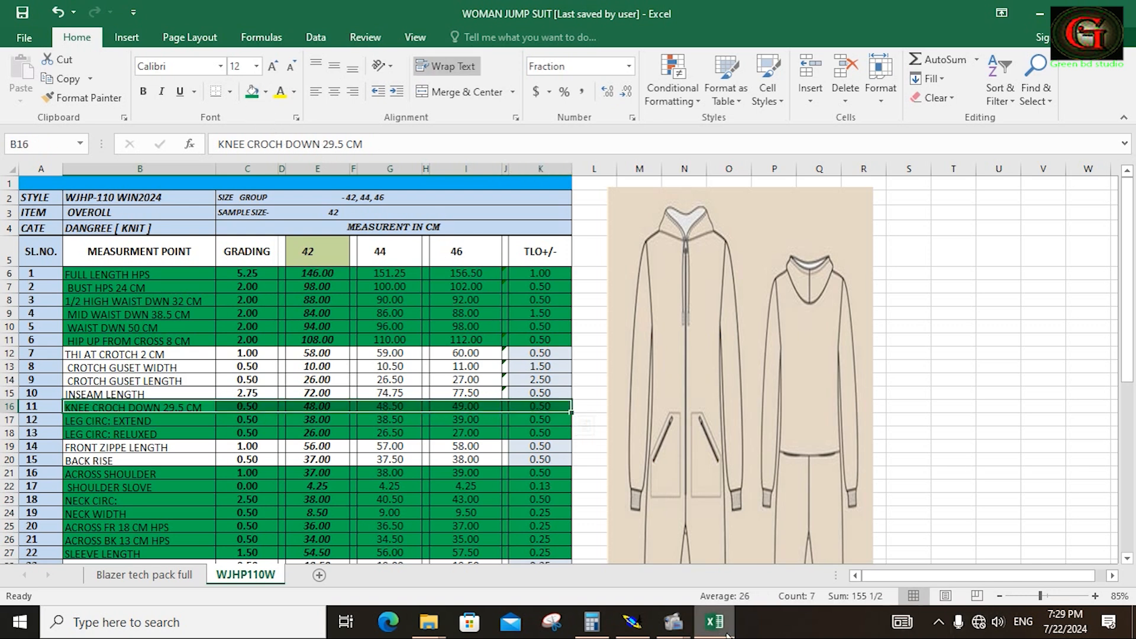
# - Switch to Modaris and grade the outer side seam proportionally between its uppermost hip point and the hem corner with GraPro
pyautogui.click(637, 621)
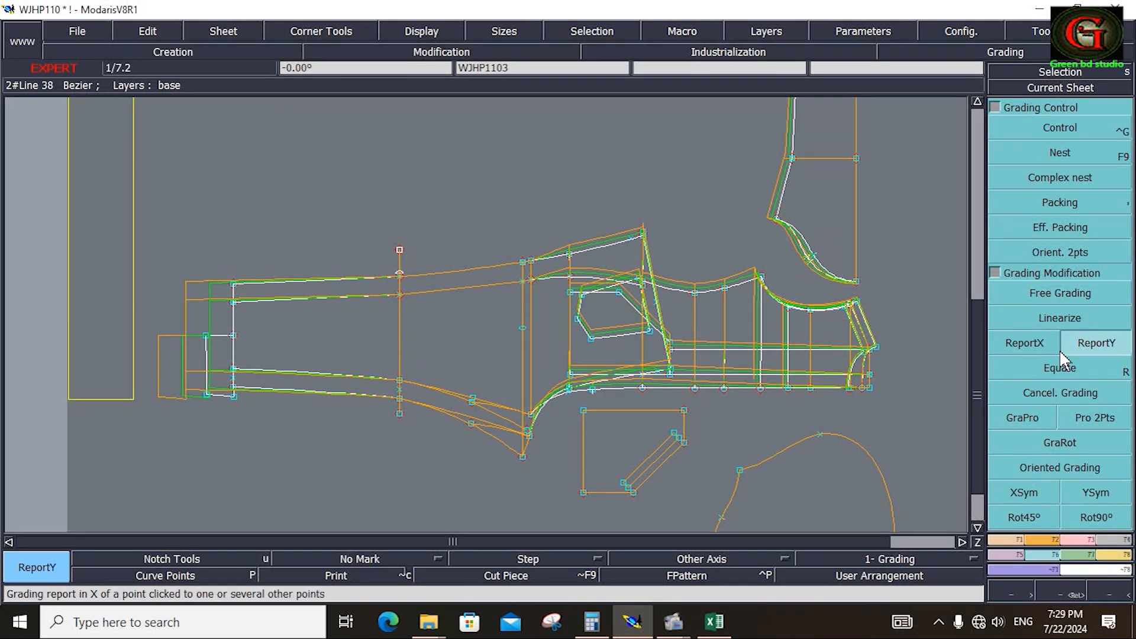
pyautogui.click(1023, 420)
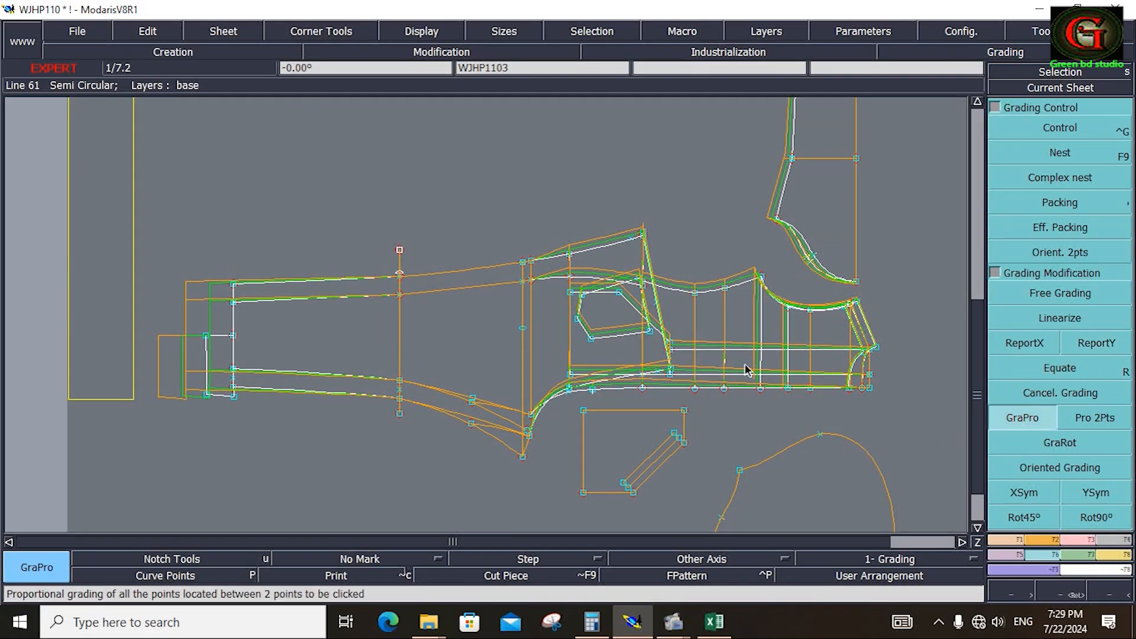
pyautogui.click(644, 234)
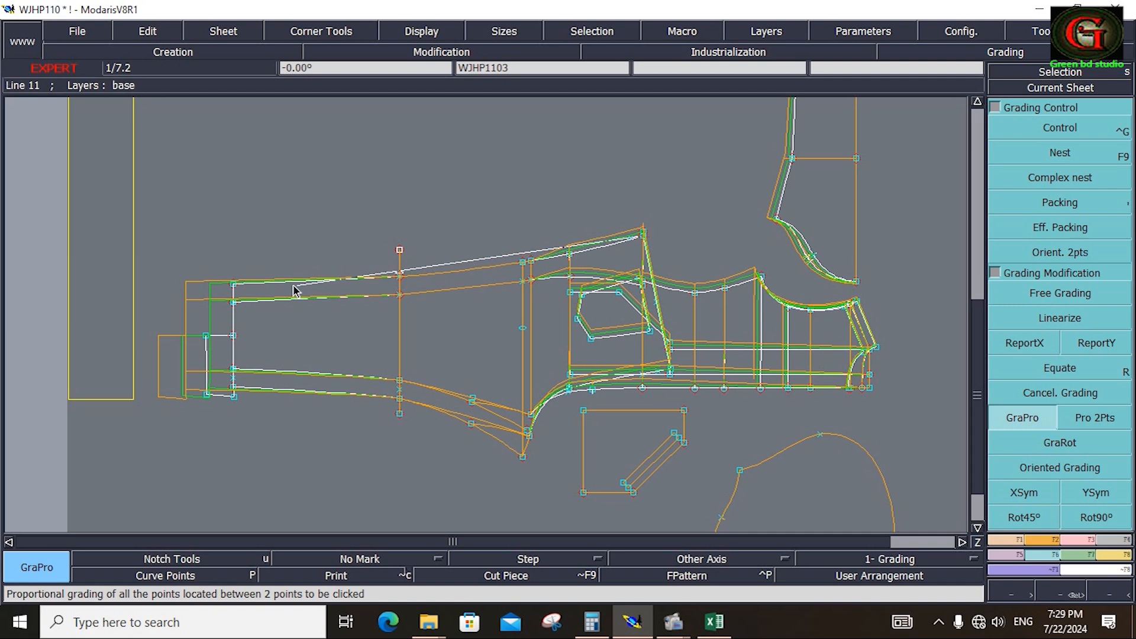
pyautogui.click(235, 287)
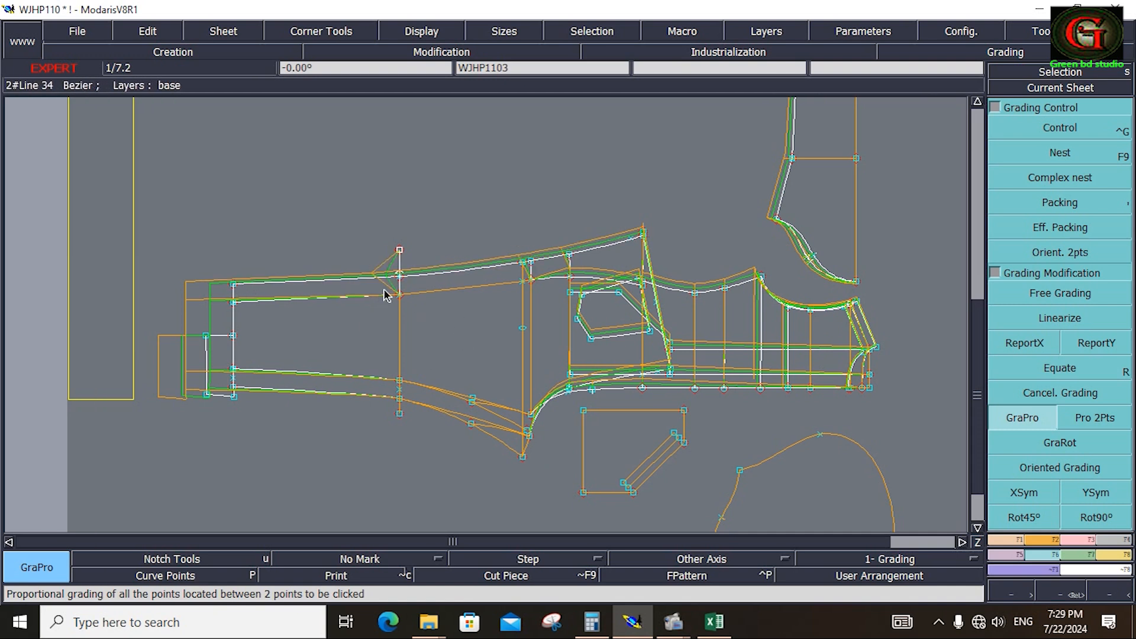
# - Report the X grading of the outer side seam's knee point to the other knee line points with ReportX
pyautogui.moveTo(366, 235); pyautogui.dragTo(424, 413)
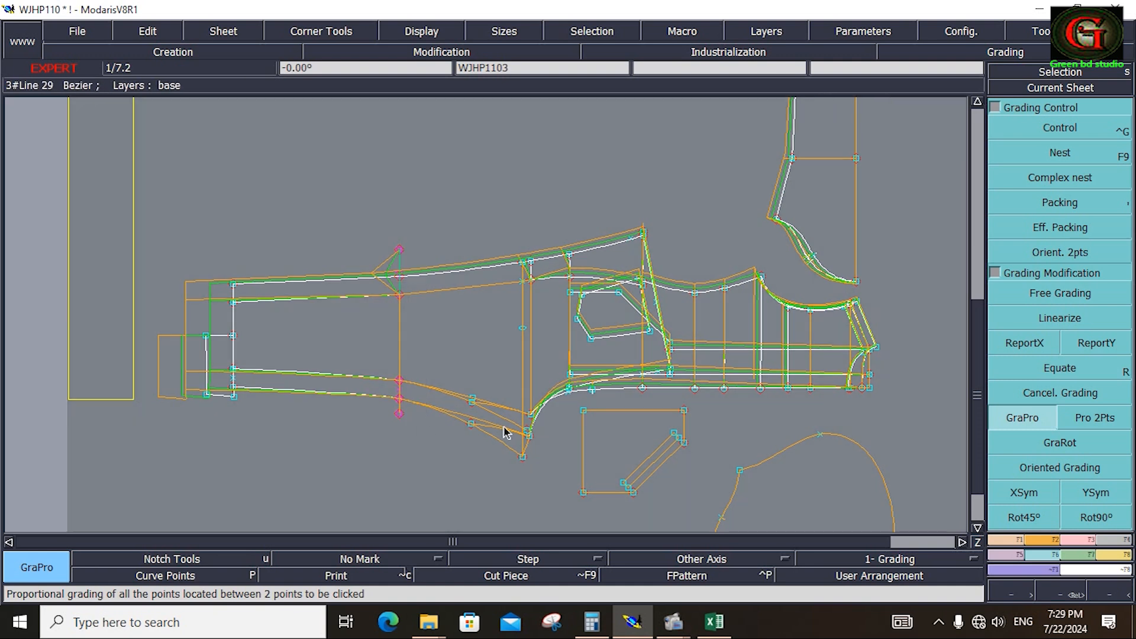
pyautogui.click(1028, 345)
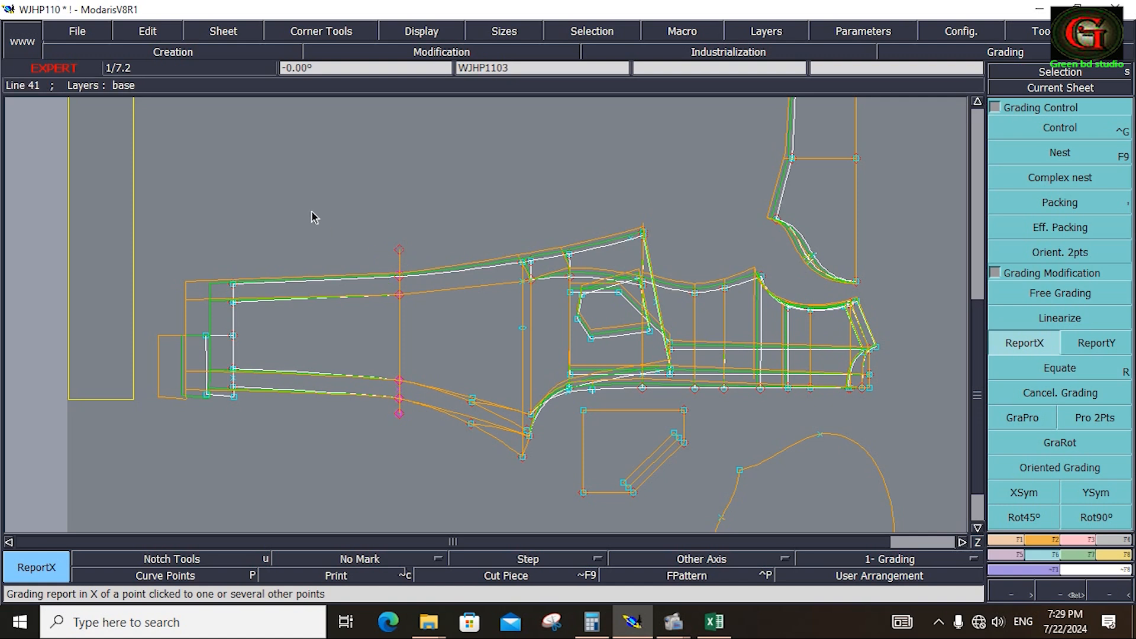
pyautogui.click(439, 323)
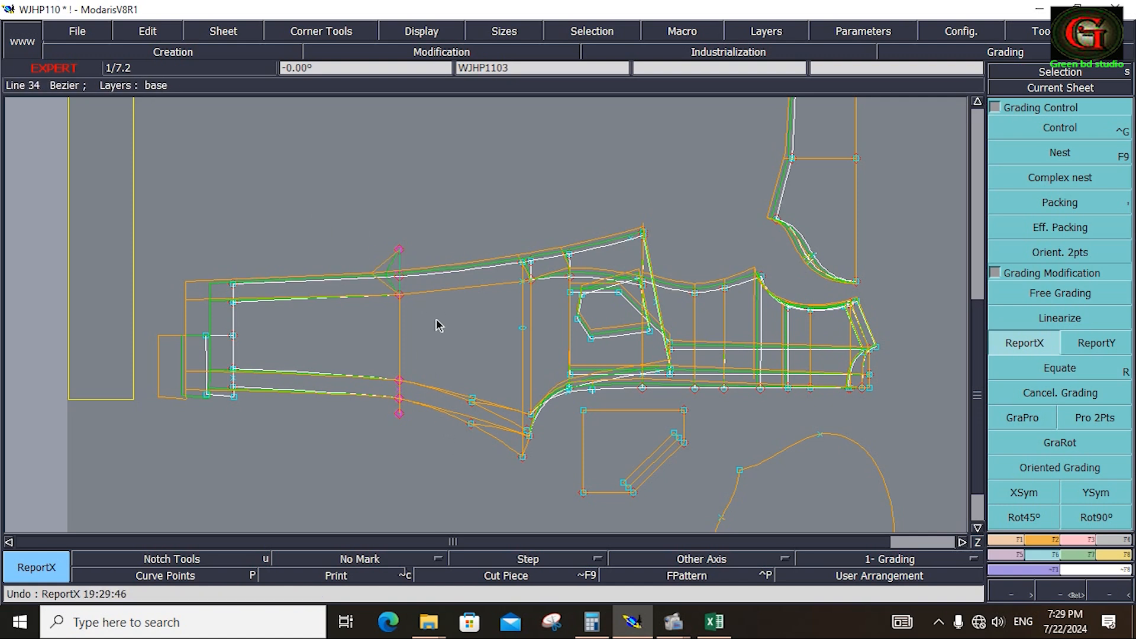
pyautogui.click(400, 280)
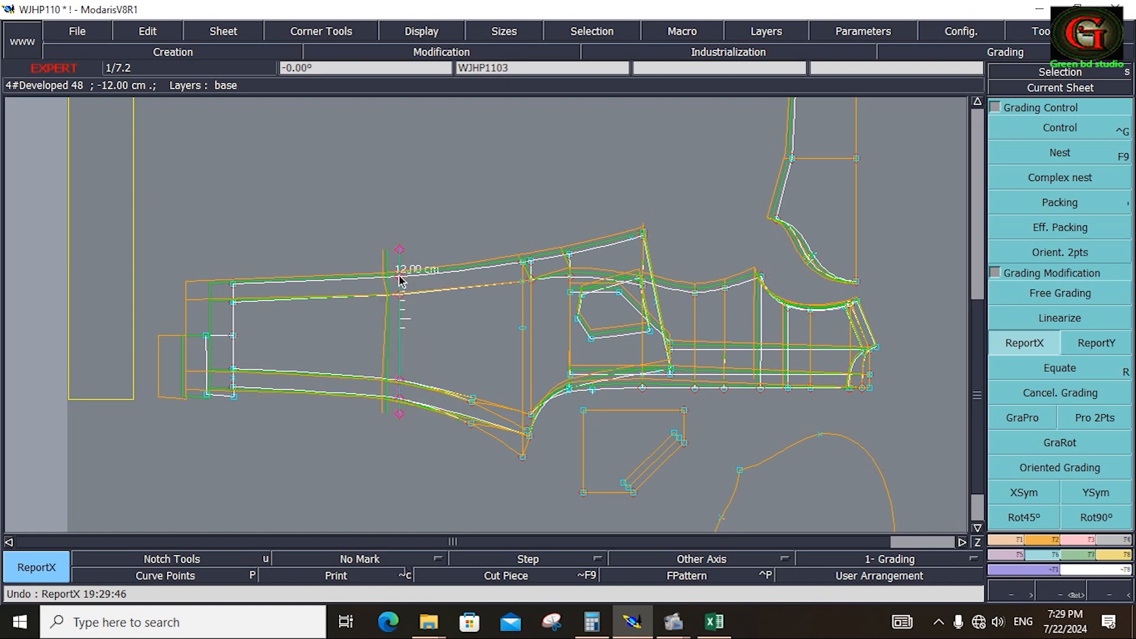
pyautogui.click(398, 464)
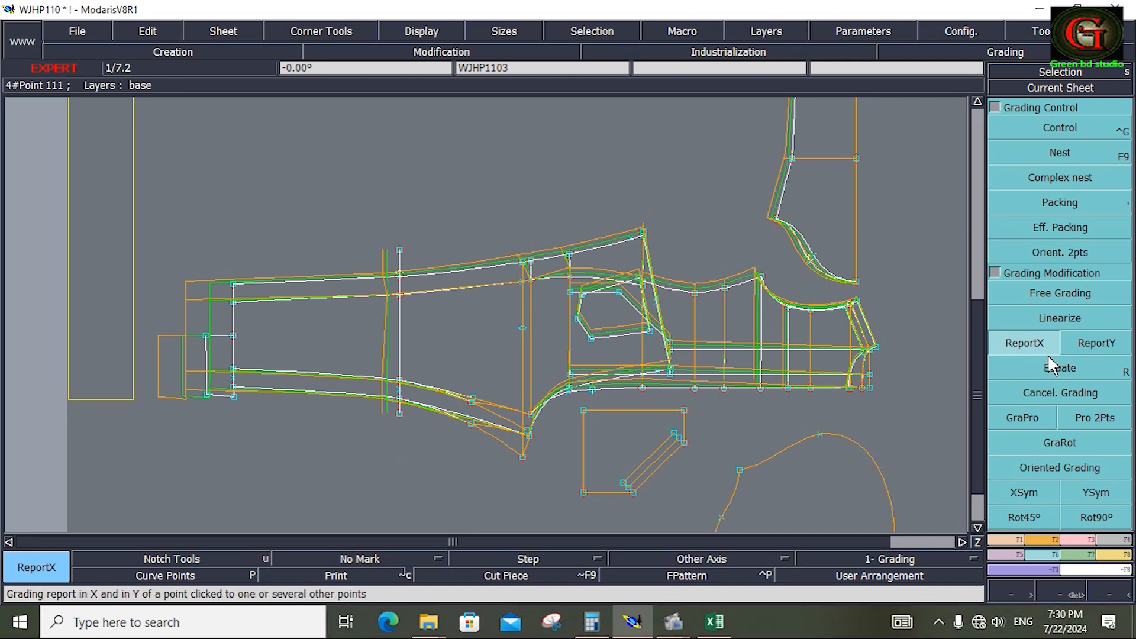
# - Grade the inner side seam proportionally between hem and hip with GraPro, and inspect the knee and hem points' grading tables
pyautogui.click(1027, 421)
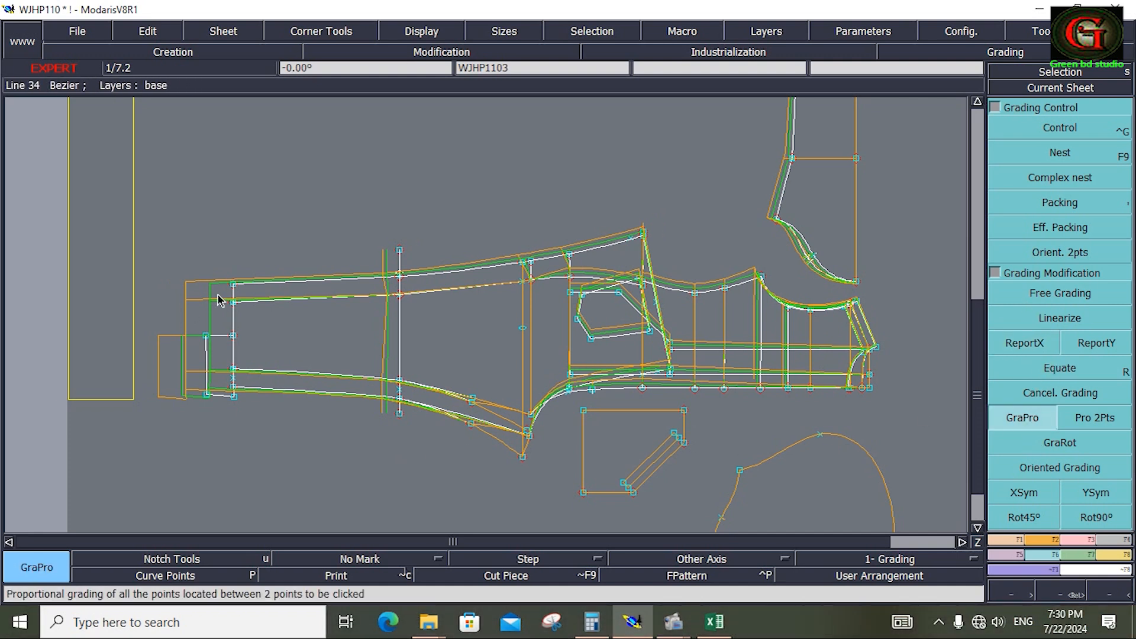
pyautogui.click(639, 290)
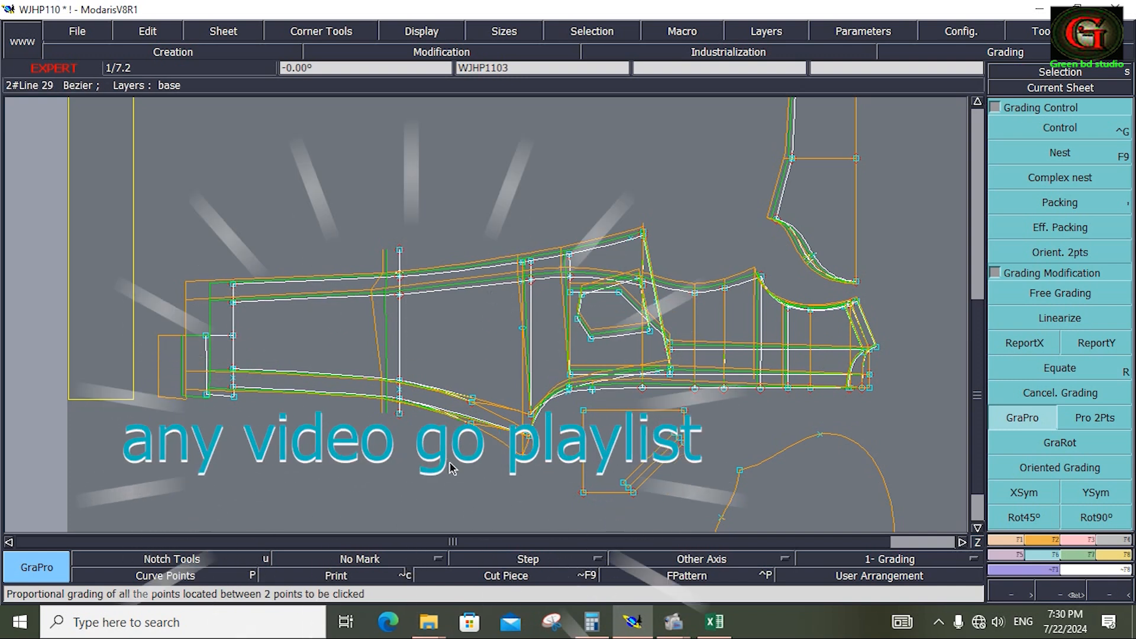
pyautogui.click(1061, 131)
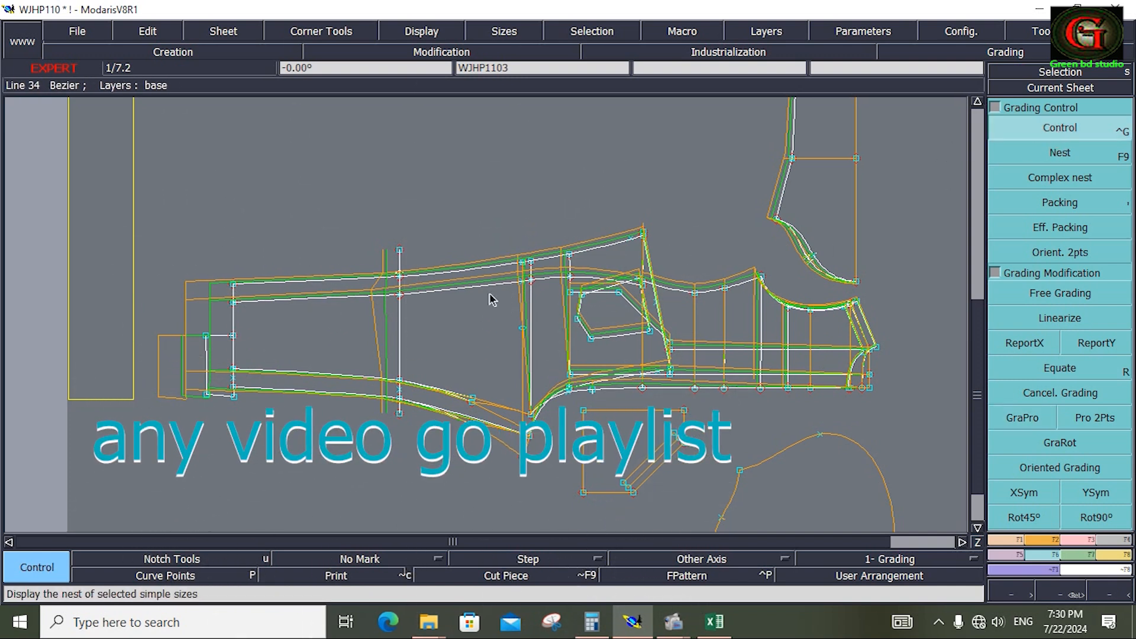
pyautogui.click(399, 294)
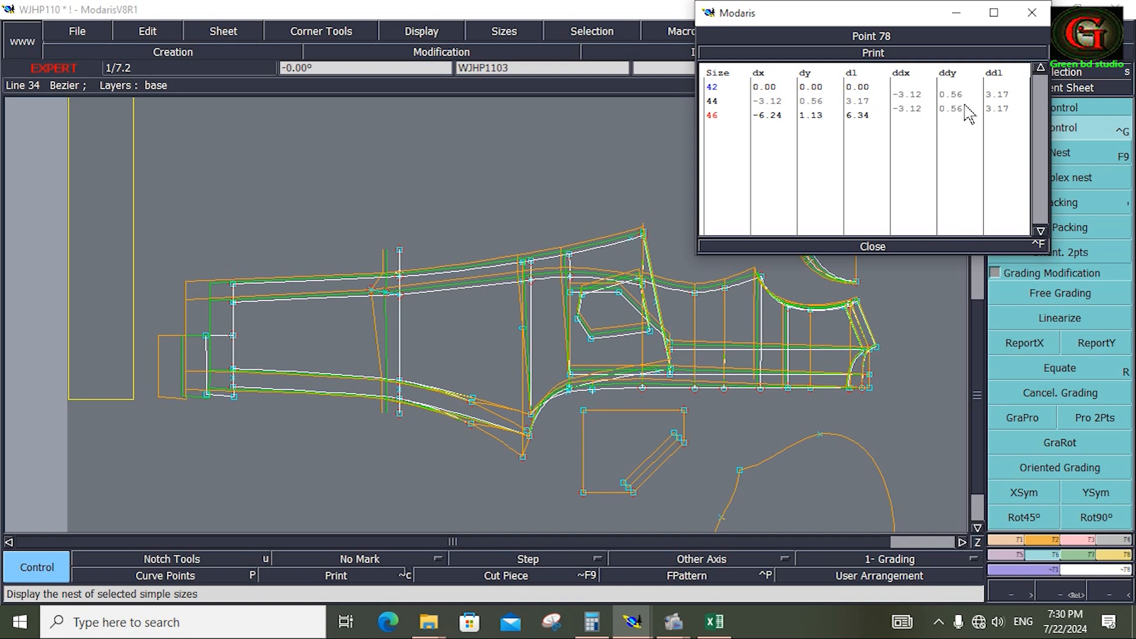
pyautogui.click(234, 285)
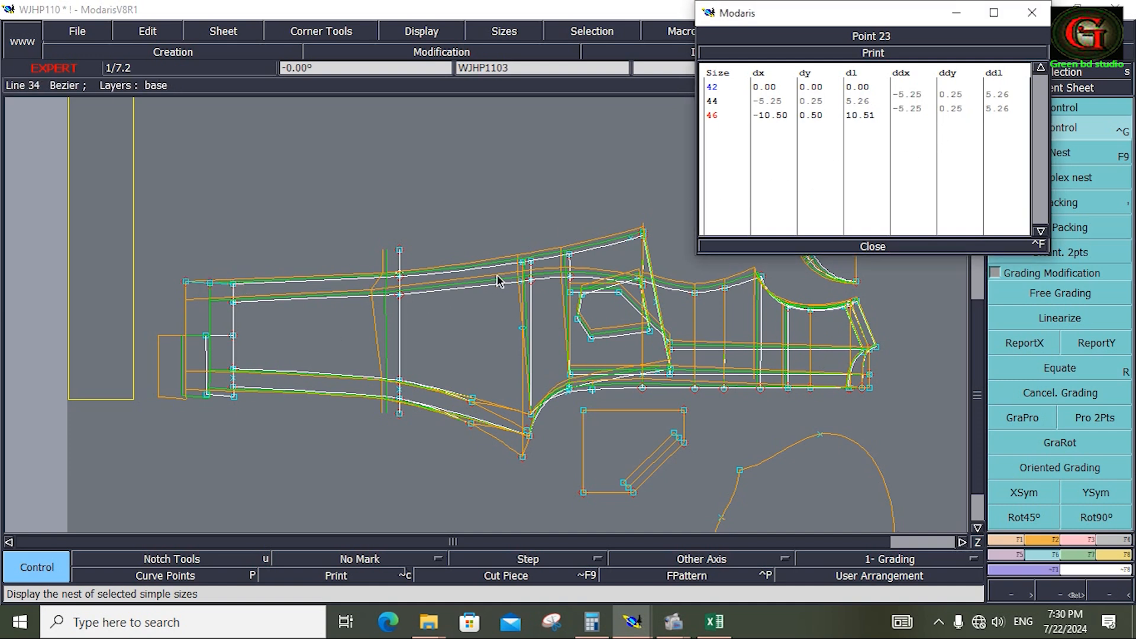
pyautogui.click(870, 246)
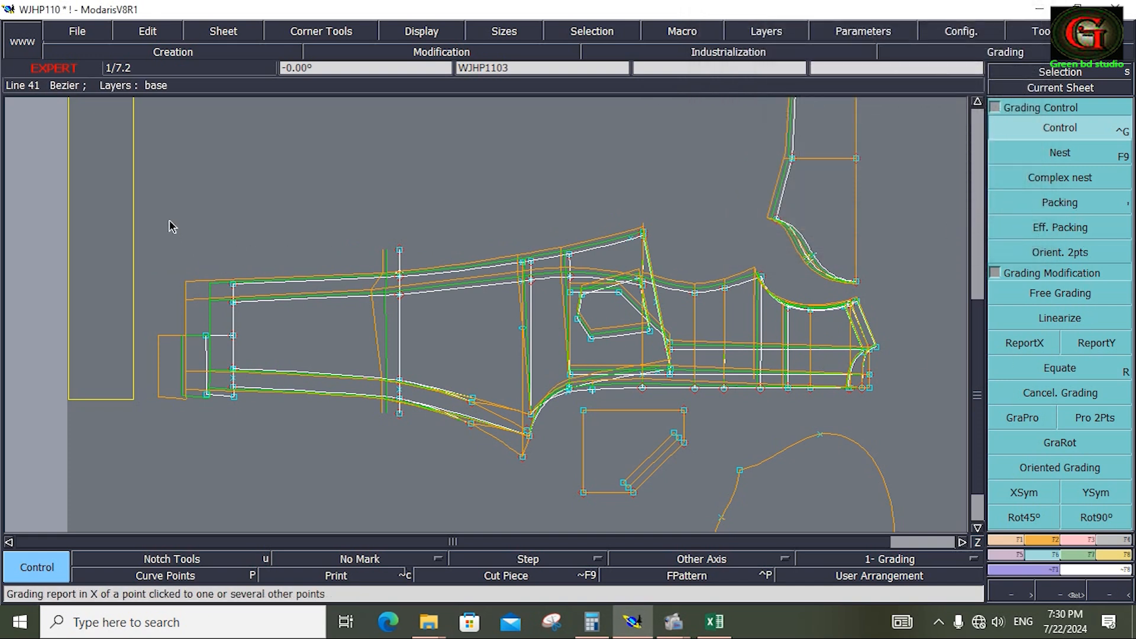
# - Report the inner side-seam hem point's Y grading to the side-seam hem and knee points with ReportY
pyautogui.moveTo(170, 216); pyautogui.dragTo(431, 320)
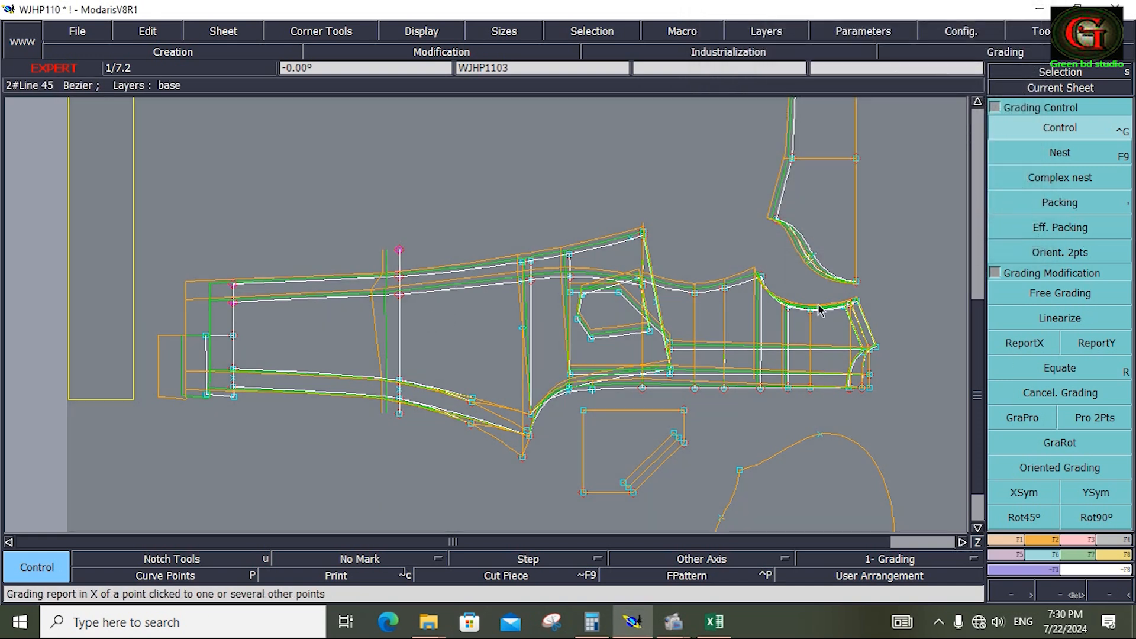
pyautogui.click(1117, 351)
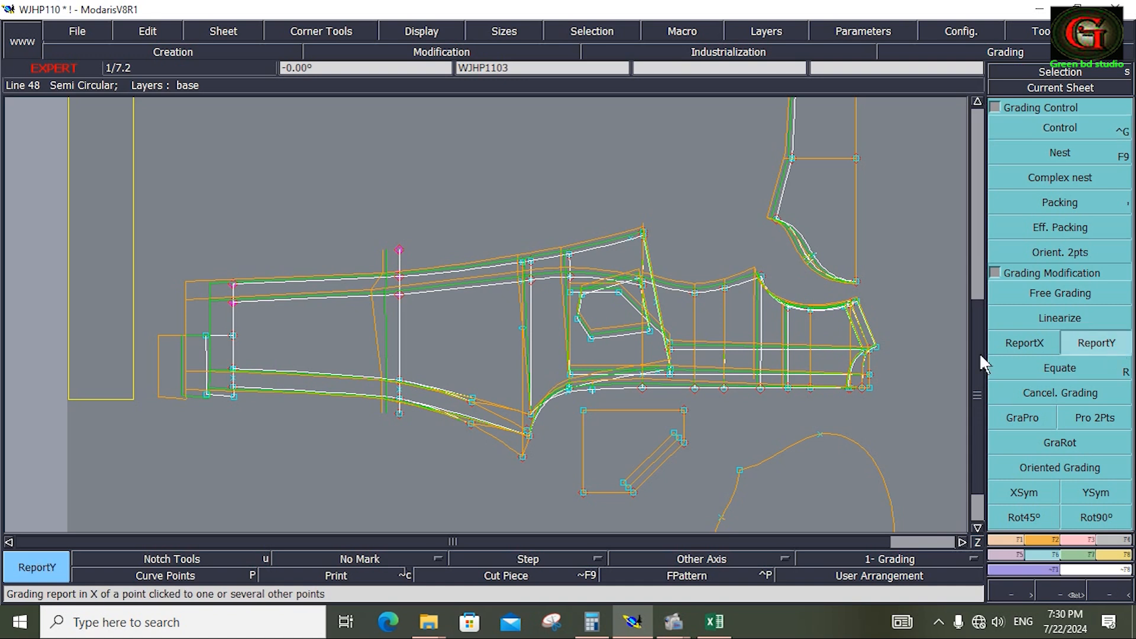
pyautogui.click(233, 304)
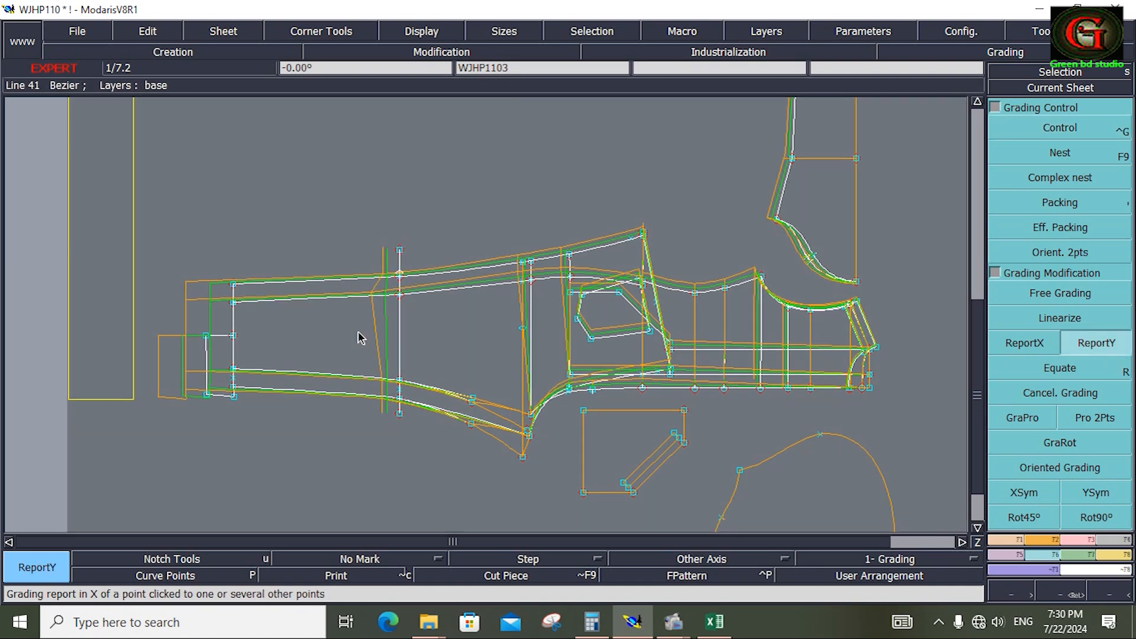
# - Inspect a leg point's grading table in Modaris and check the knee row of the measurement chart in Excel
pyautogui.hotkey('ctrl', 'g')
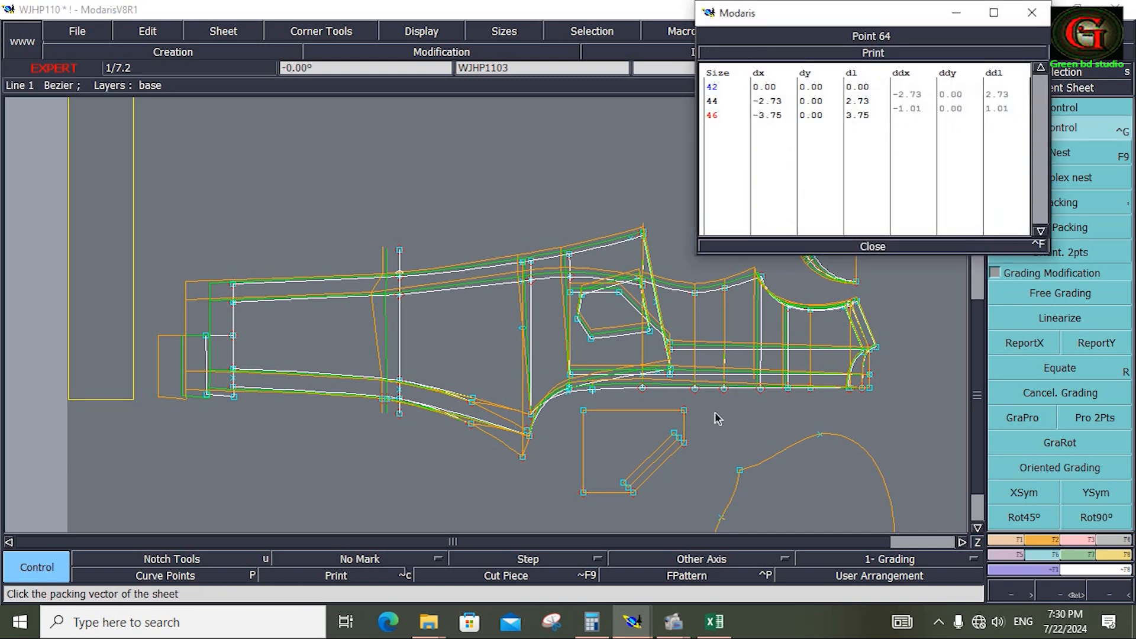
pyautogui.click(450, 486)
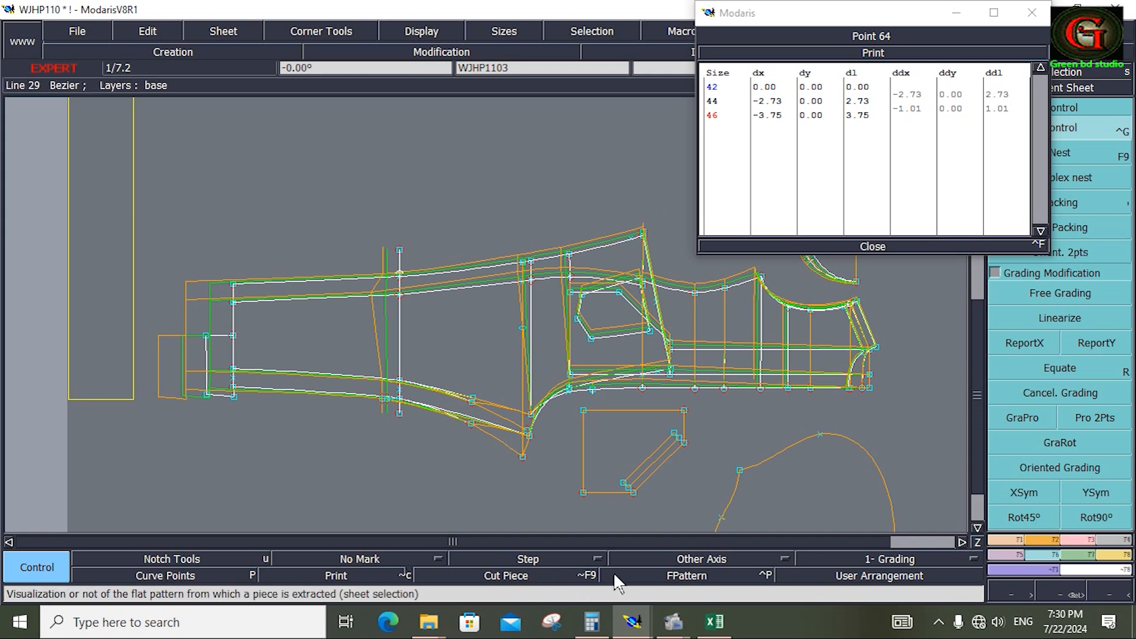
pyautogui.click(714, 622)
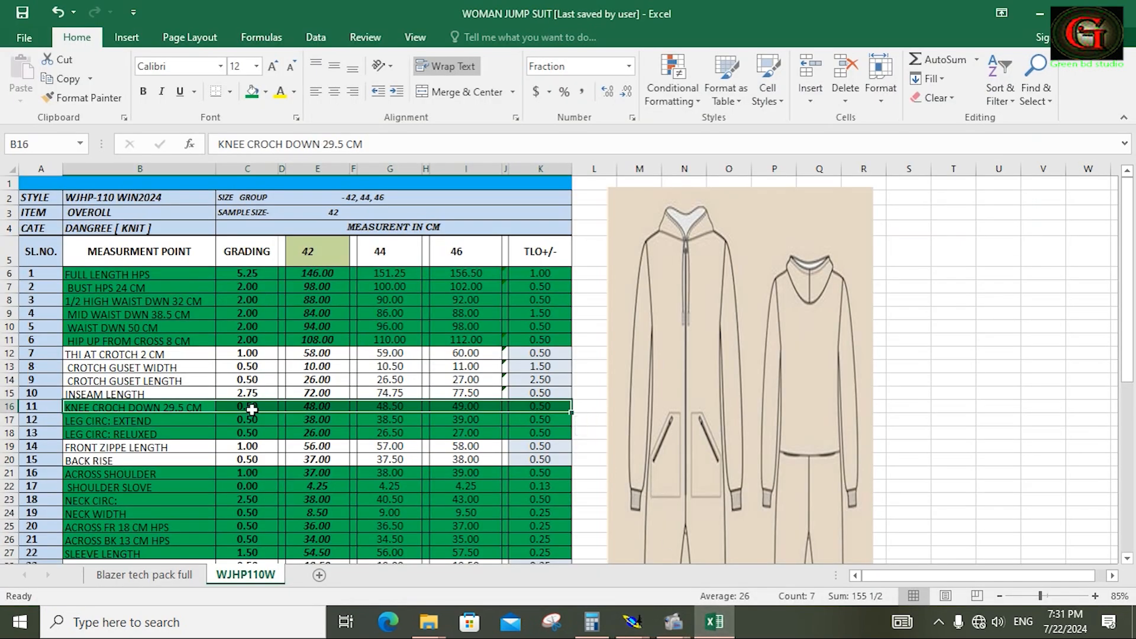
# - Mark the THI AT CROTCH 2 CM row green in the measurement chart and switch to Modaris
pyautogui.moveTo(72, 354); pyautogui.dragTo(528, 355)
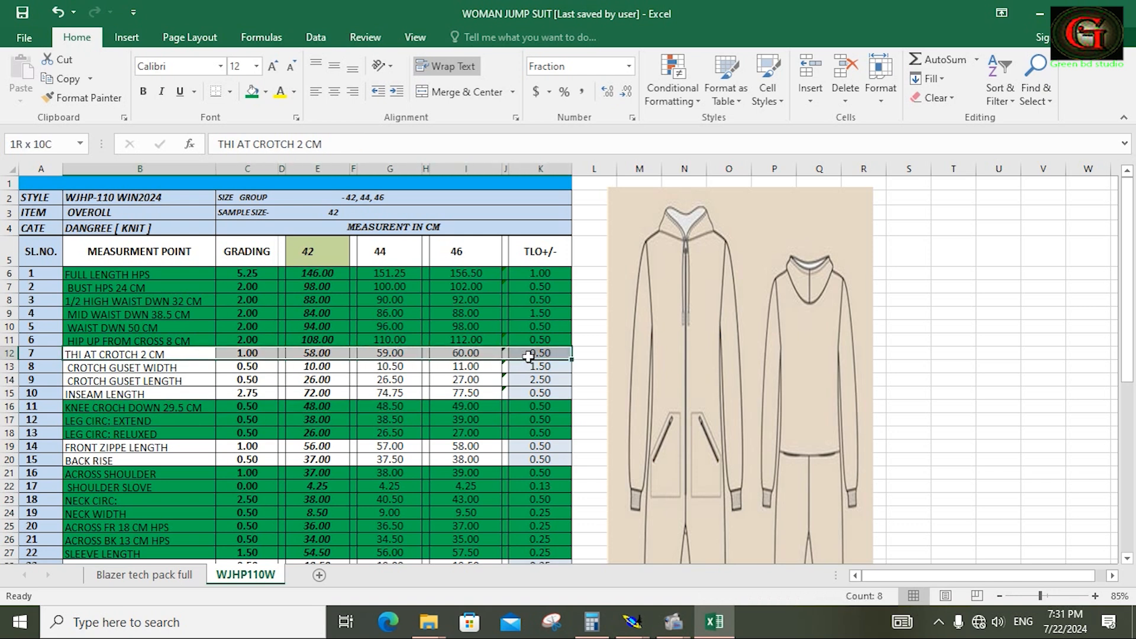
pyautogui.moveTo(632, 621)
pyautogui.click(544, 548)
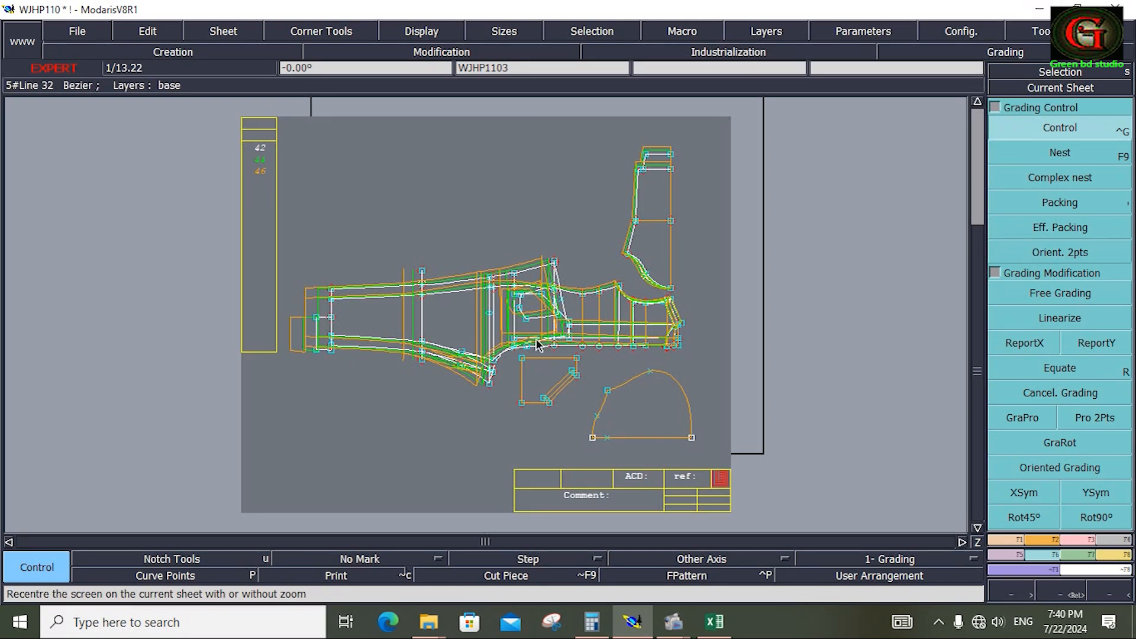
# - Pack the size nest on the lower corner point of the pocket shape near the centre front
pyautogui.press('z')
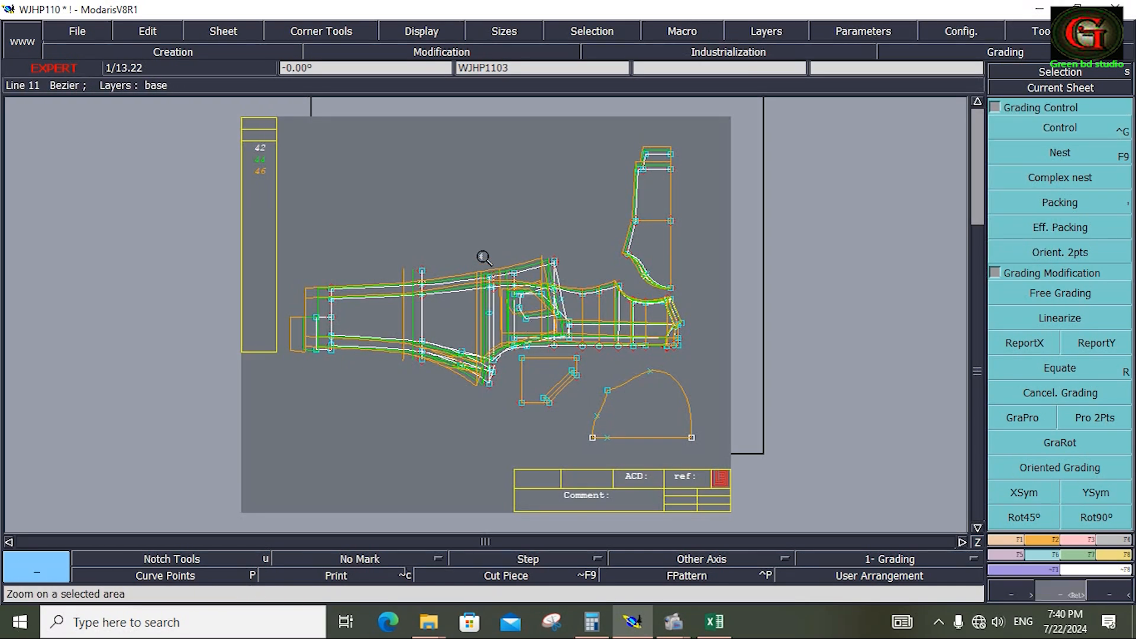
pyautogui.moveTo(478, 241); pyautogui.dragTo(567, 346)
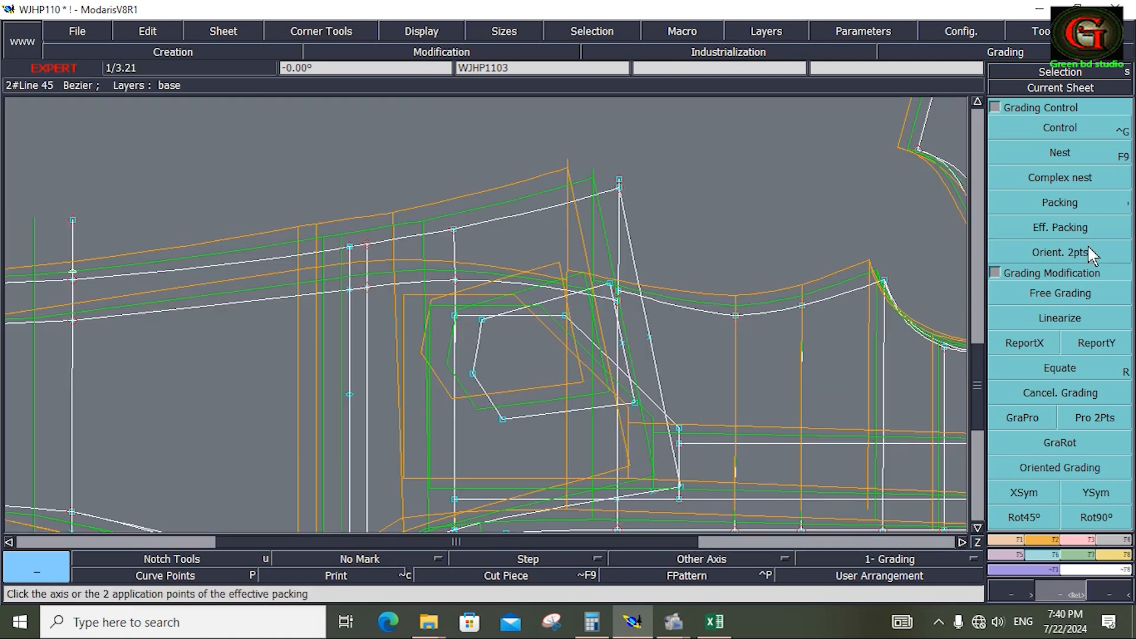
pyautogui.click(1068, 205)
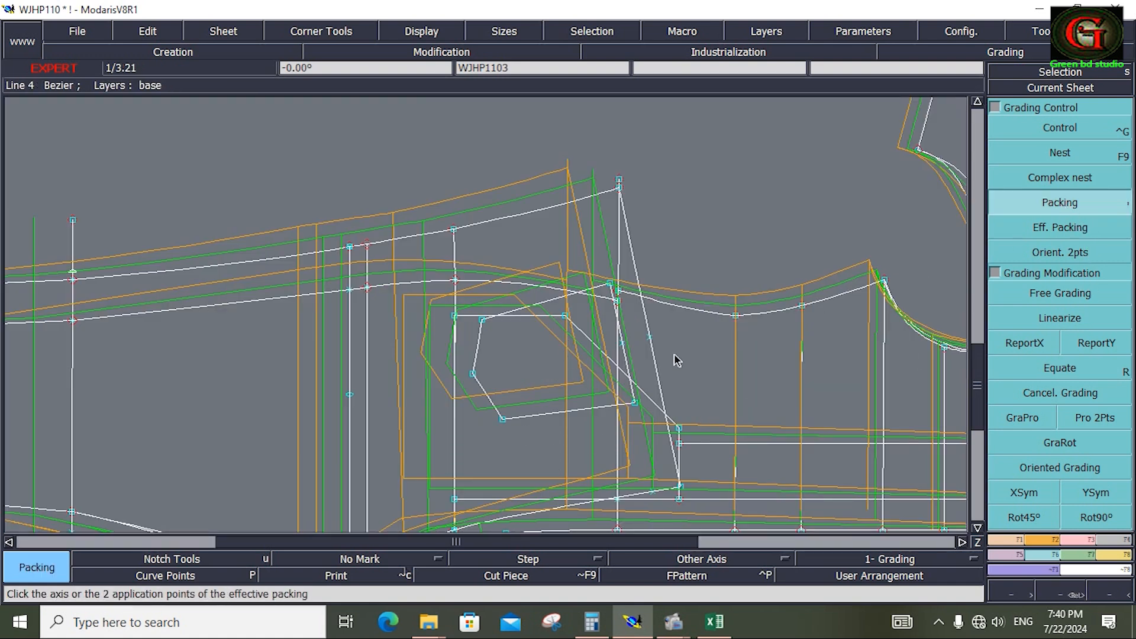
pyautogui.click(635, 405)
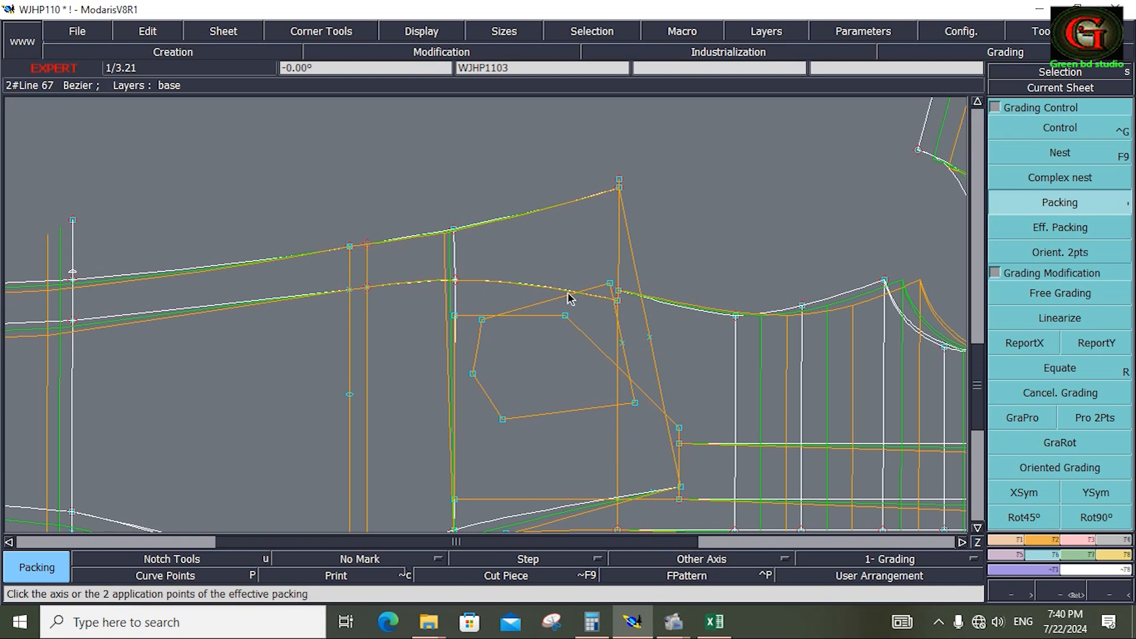
pyautogui.scroll(-1, 766, 446)
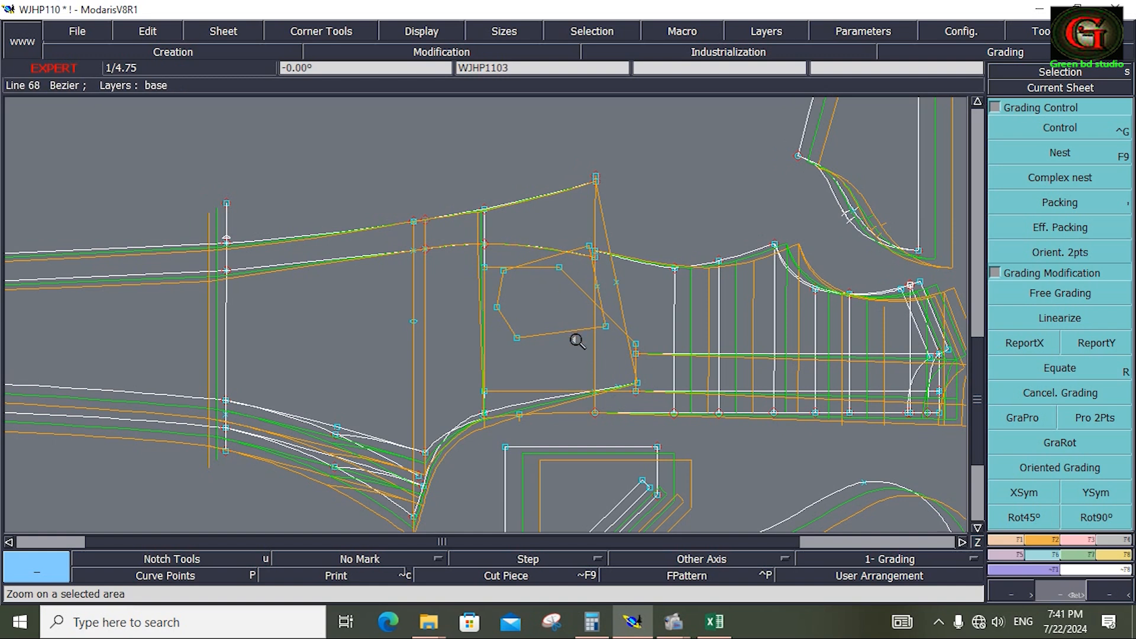
# - Switch to Excel and fill the rows from FR POCKET LENGTH to BK POCKET POSS: BK CENTRE green
pyautogui.click(715, 622)
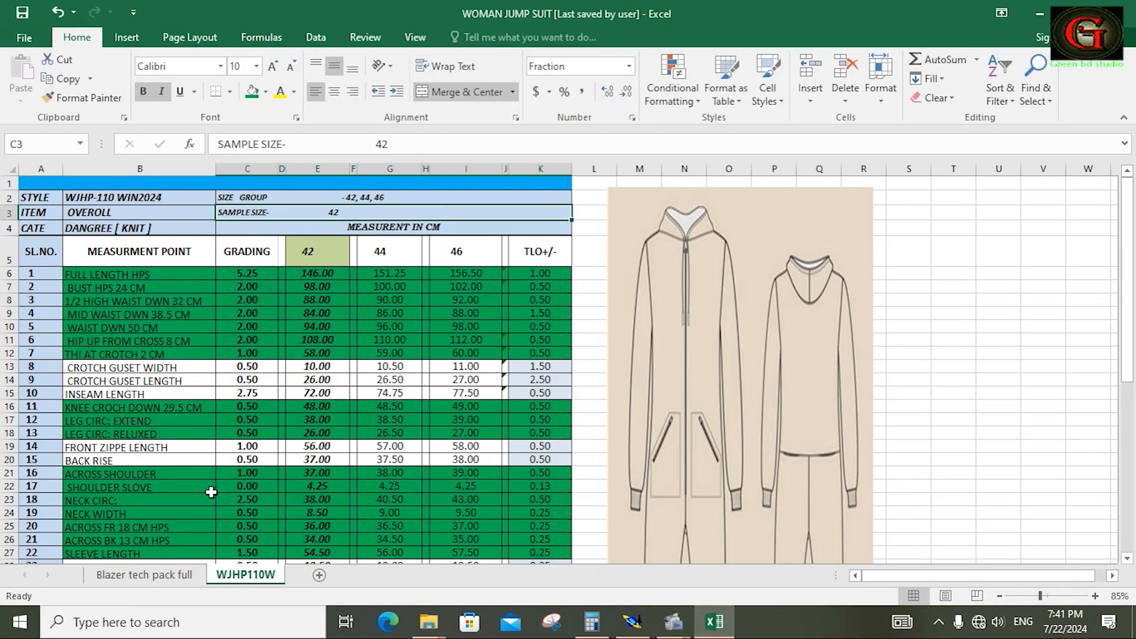
pyautogui.scroll(-9, 211, 492)
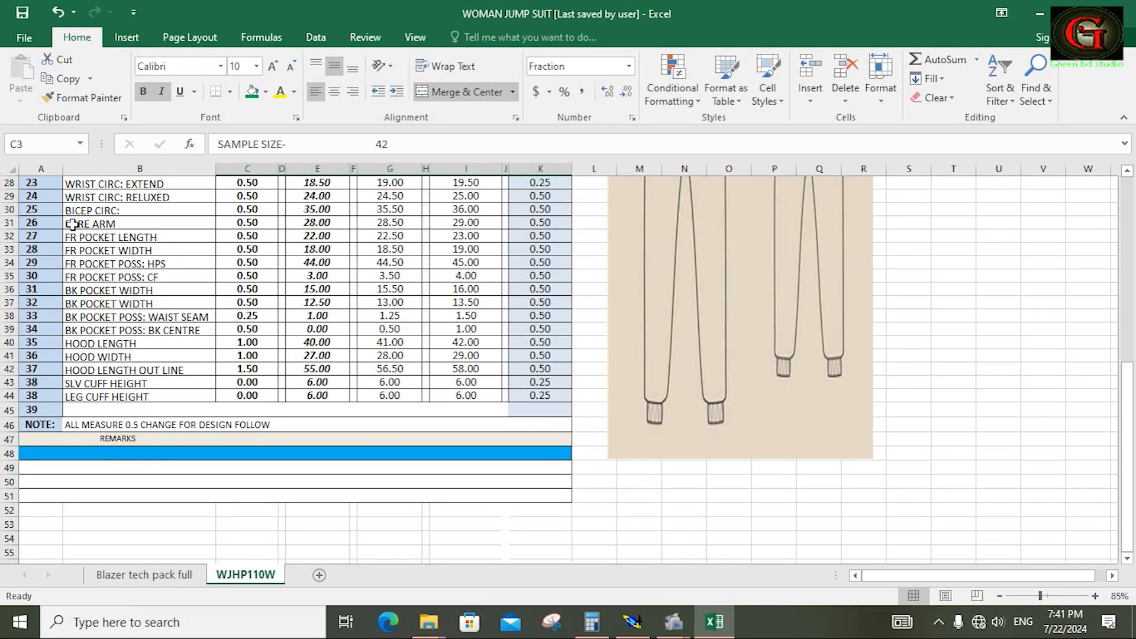
pyautogui.moveTo(71, 233); pyautogui.dragTo(540, 327)
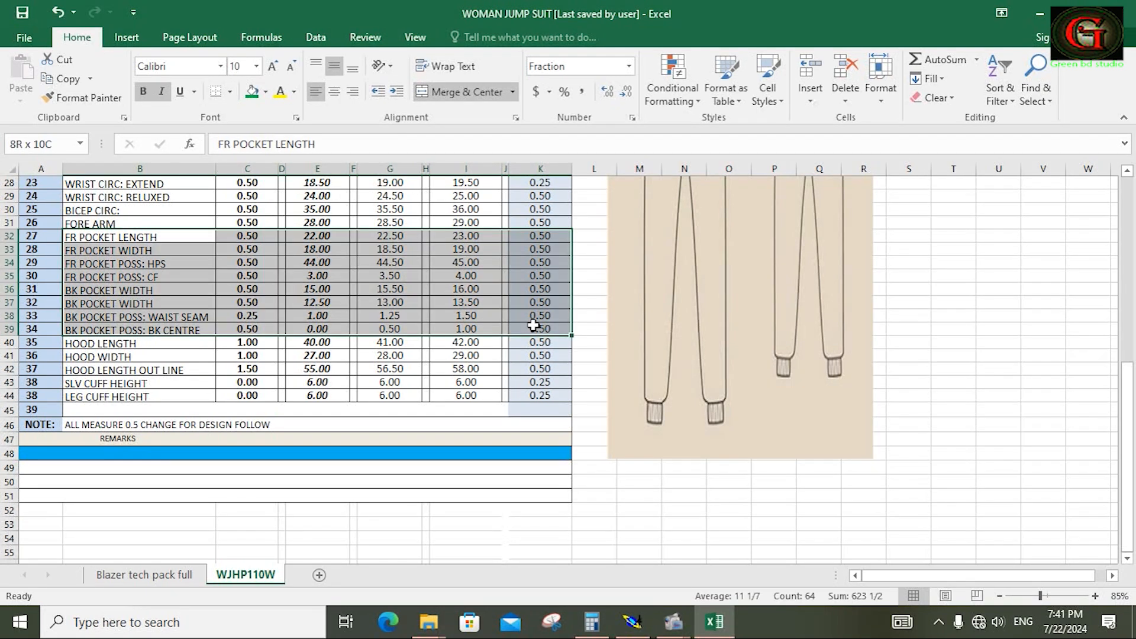
pyautogui.click(251, 92)
# - Fill the chart rows from CROTCH GUSET WIDTH to BACK RISE green
pyautogui.scroll(9, 303, 307)
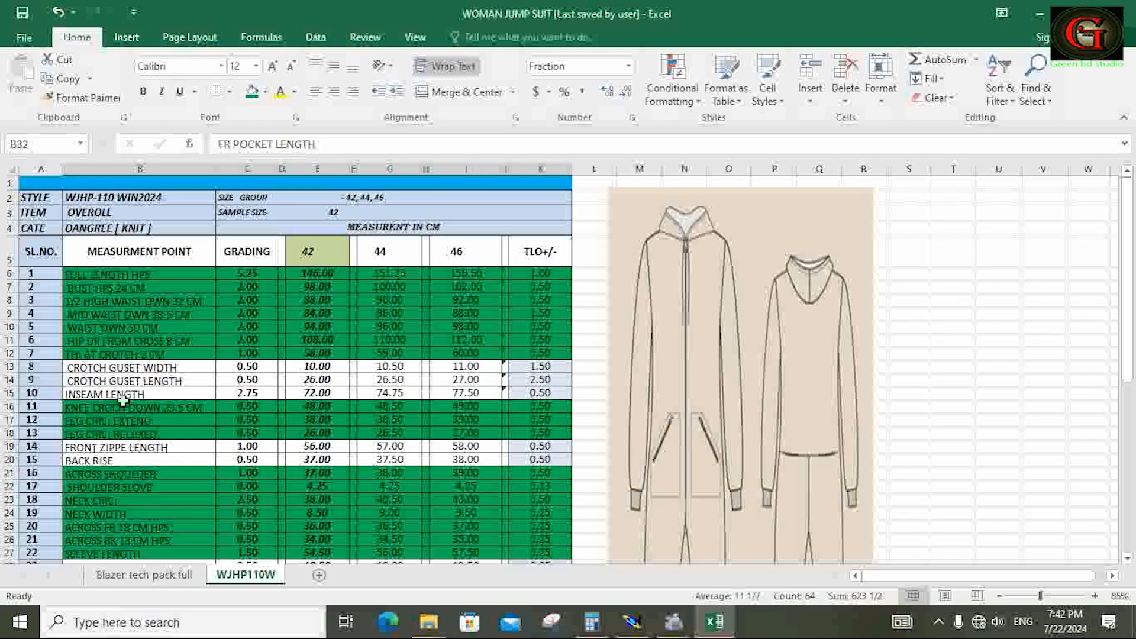
pyautogui.moveTo(70, 363); pyautogui.dragTo(538, 462)
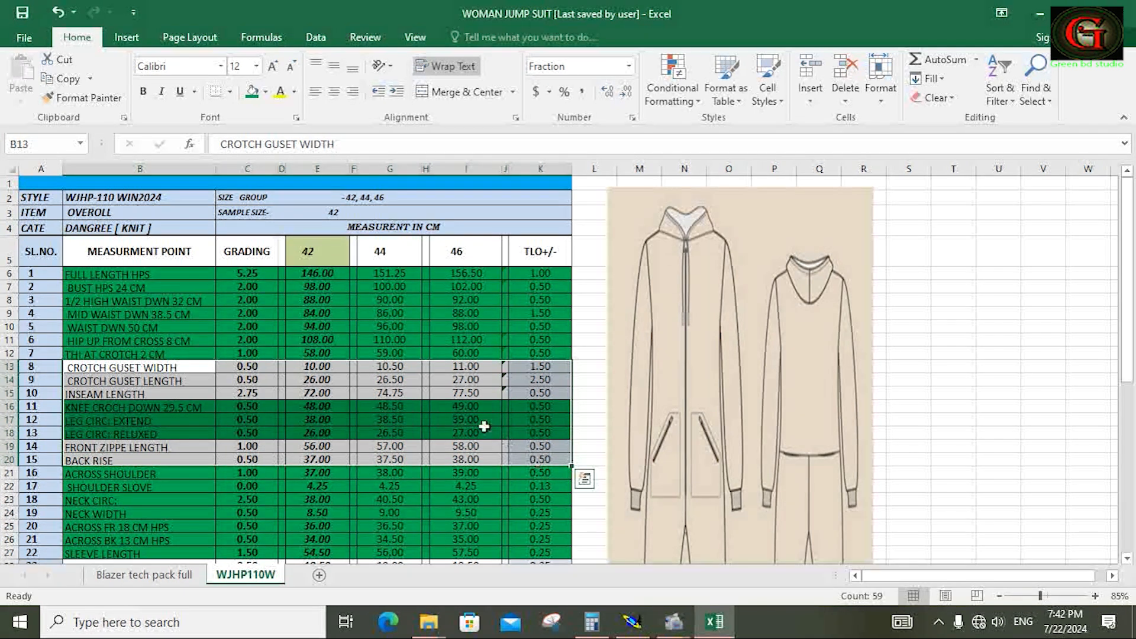
pyautogui.click(253, 92)
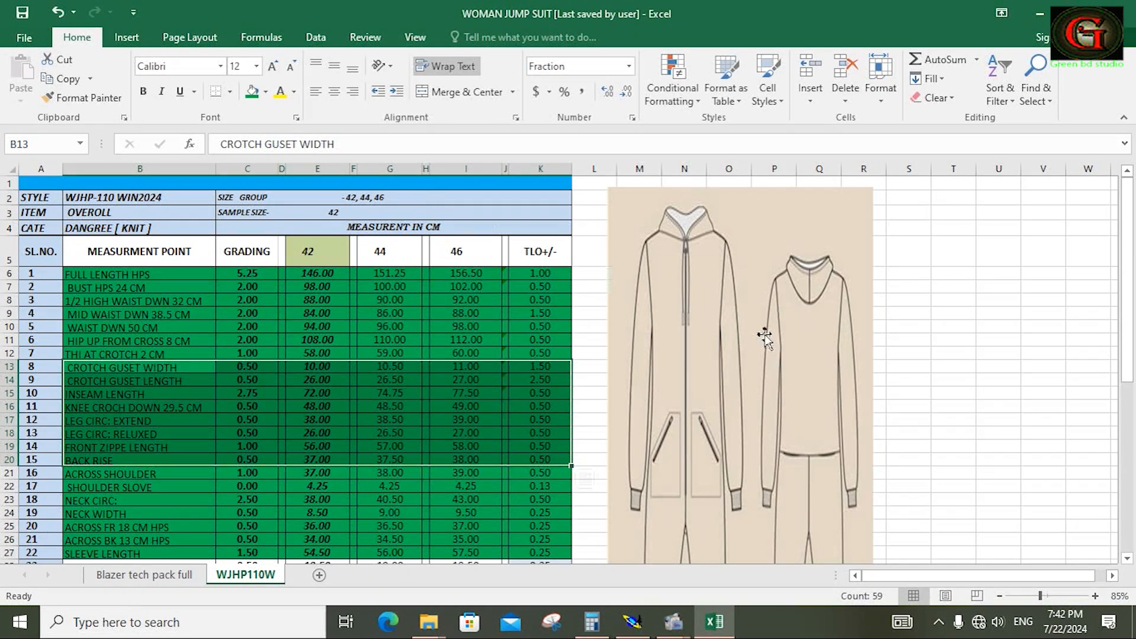
# - Fill the SLV CUFF HEIGHT and LEG CUFF HEIGHT rows green
pyautogui.rightClick(961, 367)
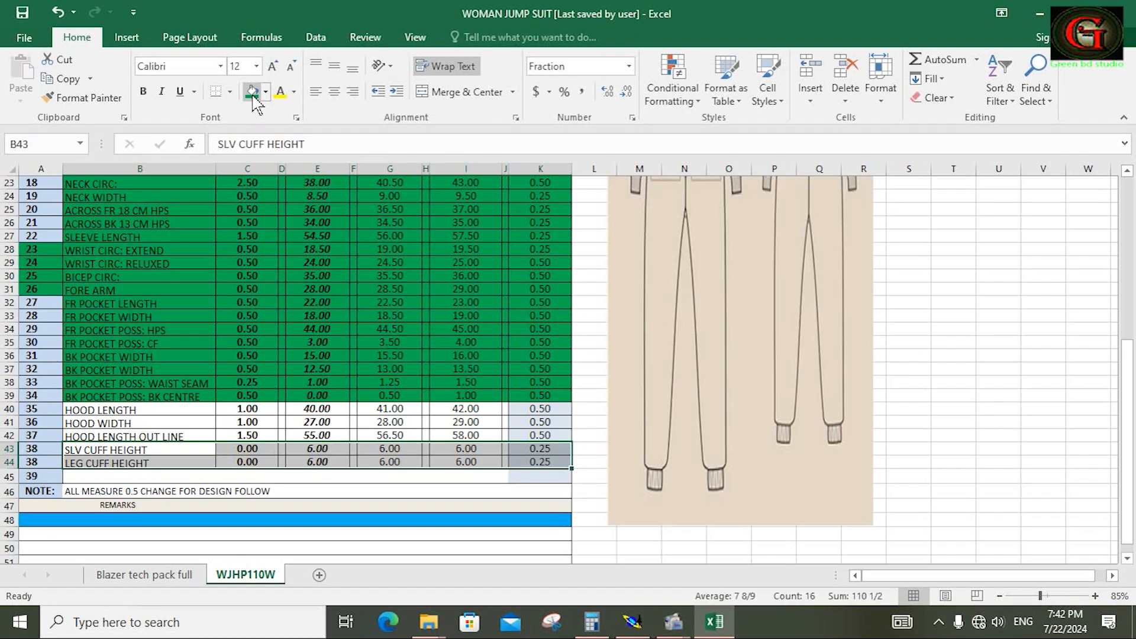
pyautogui.click(253, 92)
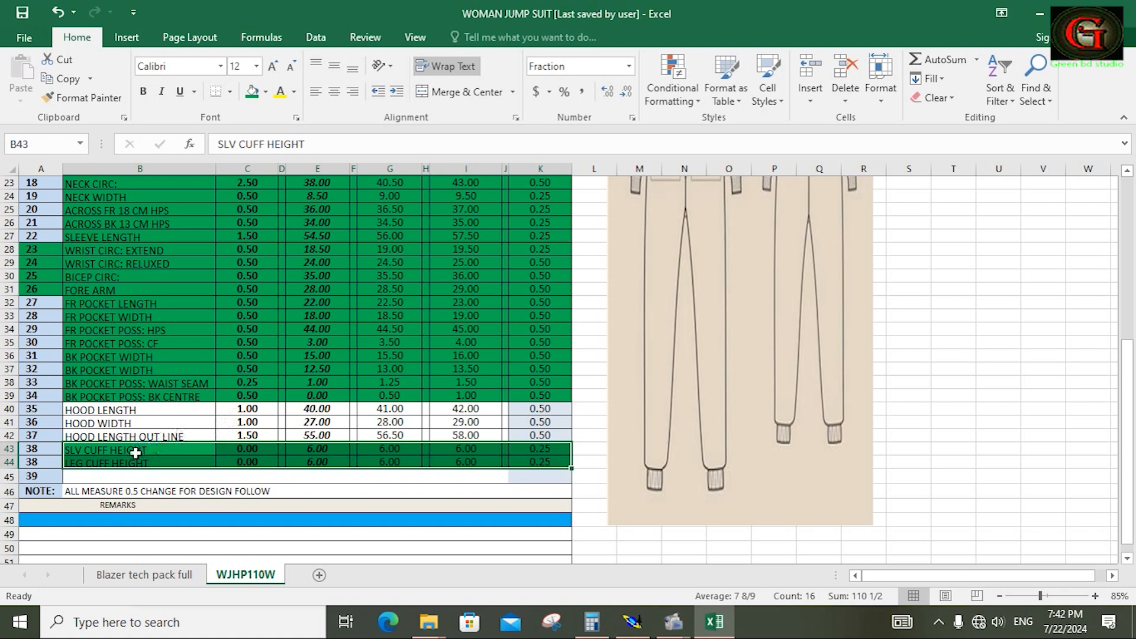
pyautogui.click(949, 395)
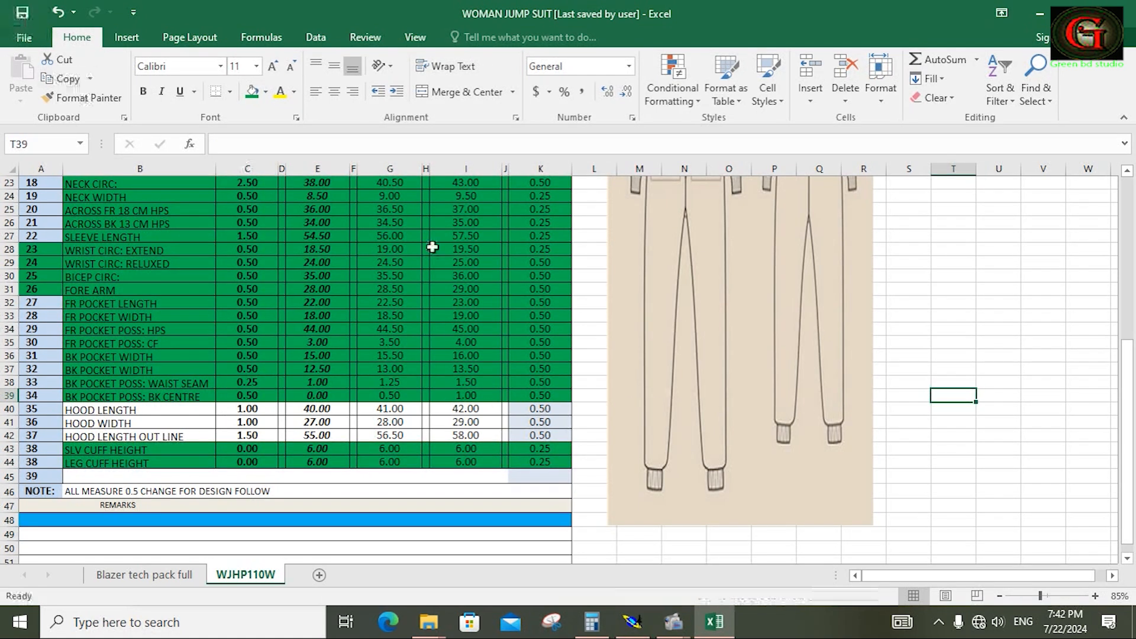
# - Switch to Modaris and set the ddy grading of the five-sided pocket shape's upper right corner to 0.5 for both size steps
pyautogui.click(633, 622)
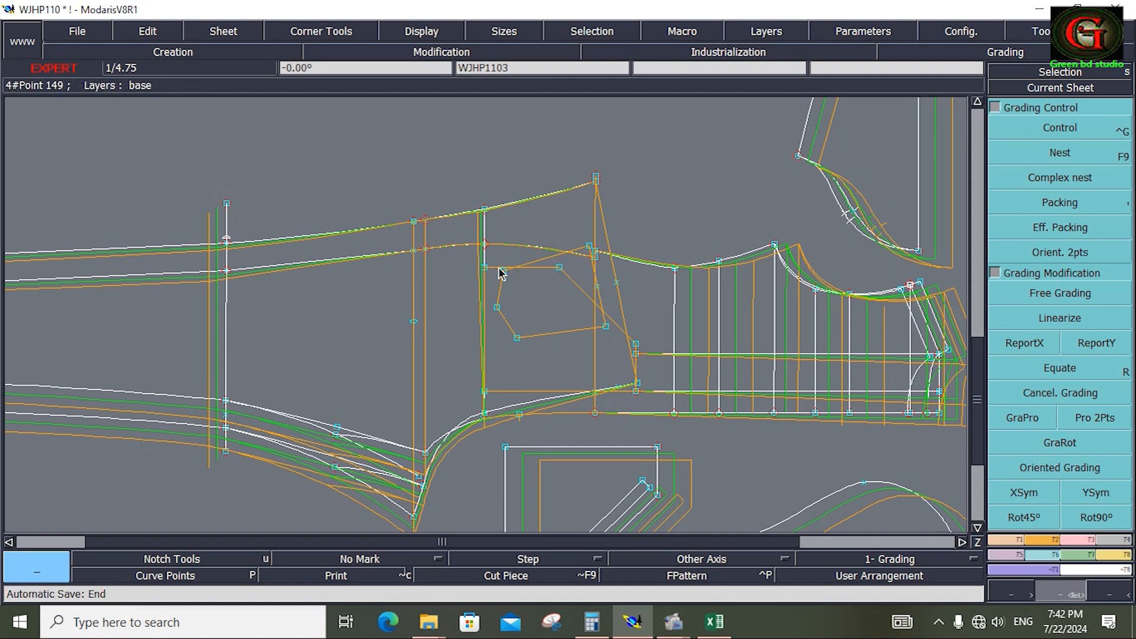
pyautogui.press('z')
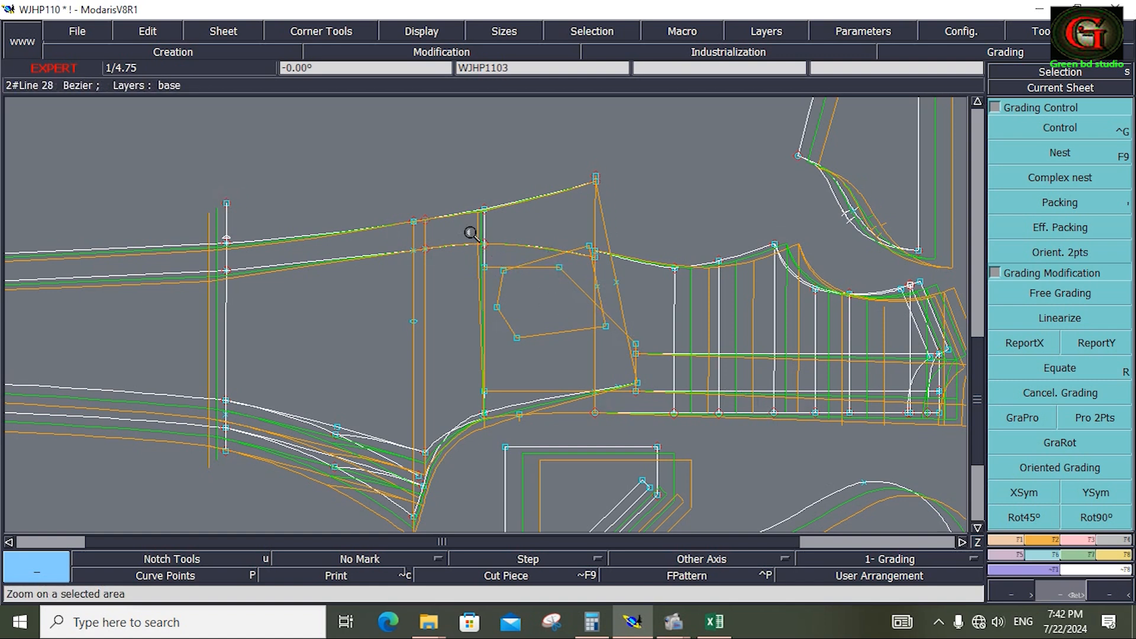
pyautogui.moveTo(470, 233); pyautogui.dragTo(652, 426)
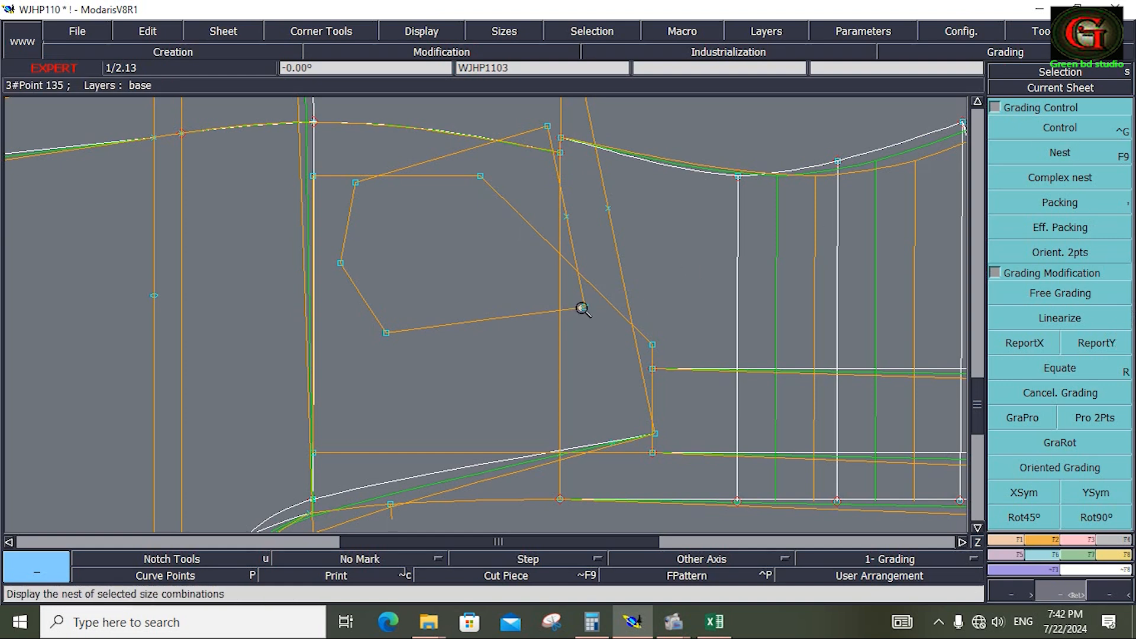
pyautogui.click(1058, 129)
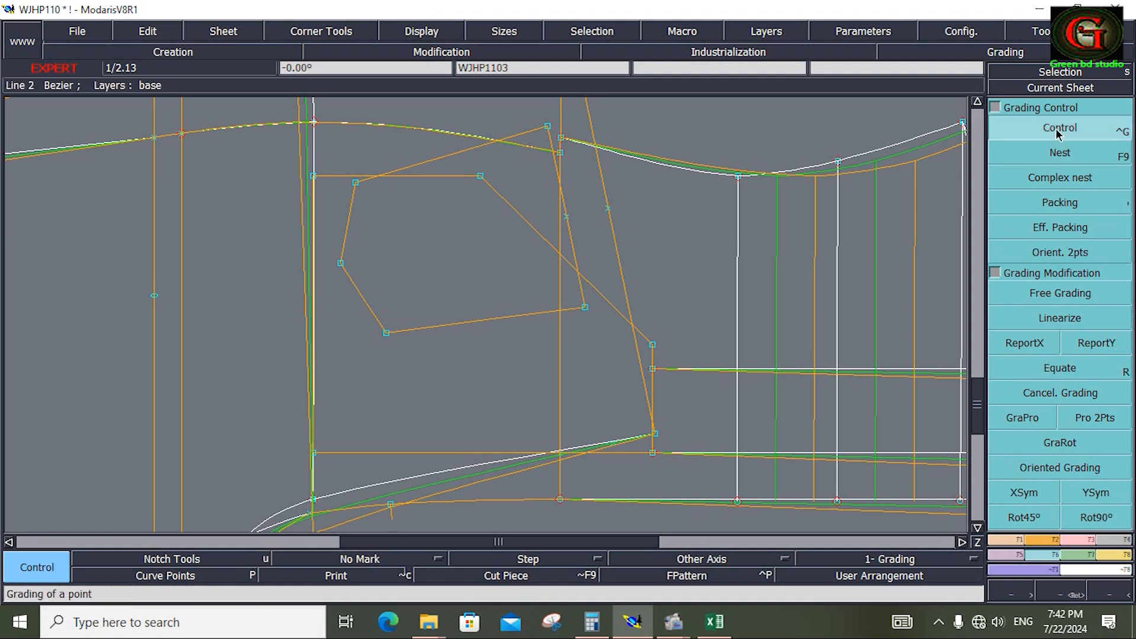
pyautogui.click(548, 127)
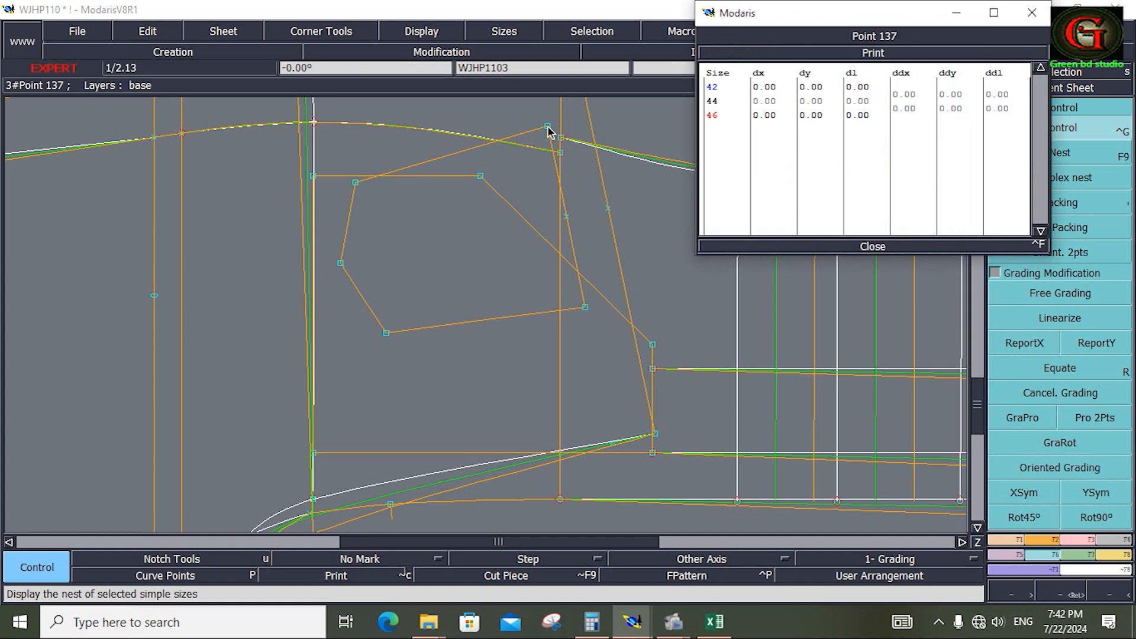
pyautogui.click(961, 110)
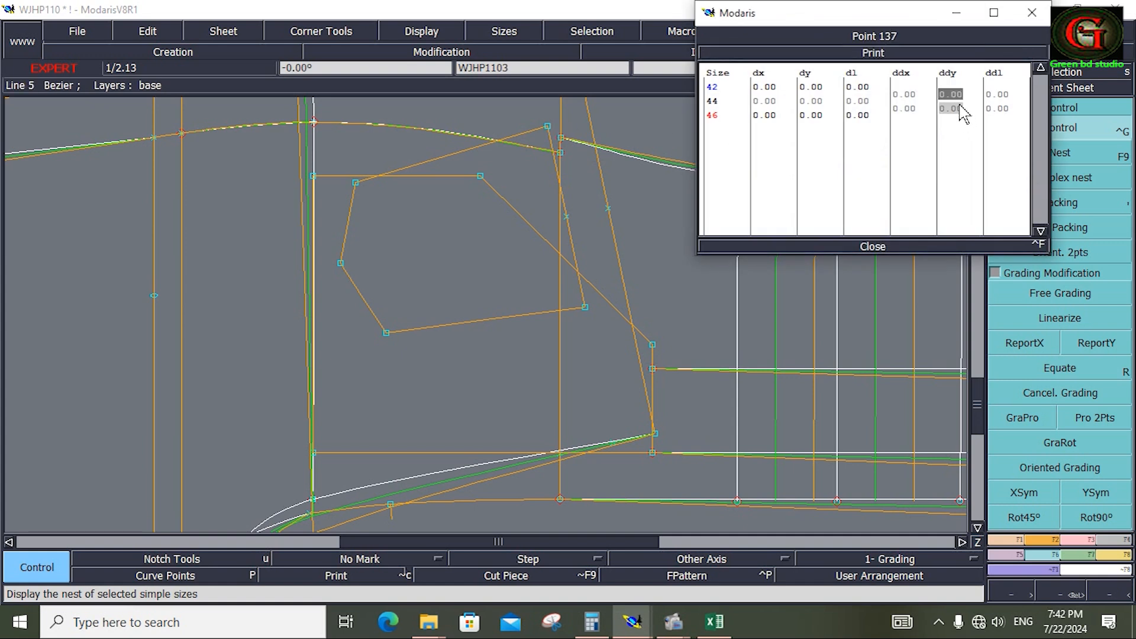
pyautogui.write('.')
pyautogui.write('5')
pyautogui.press('Return')
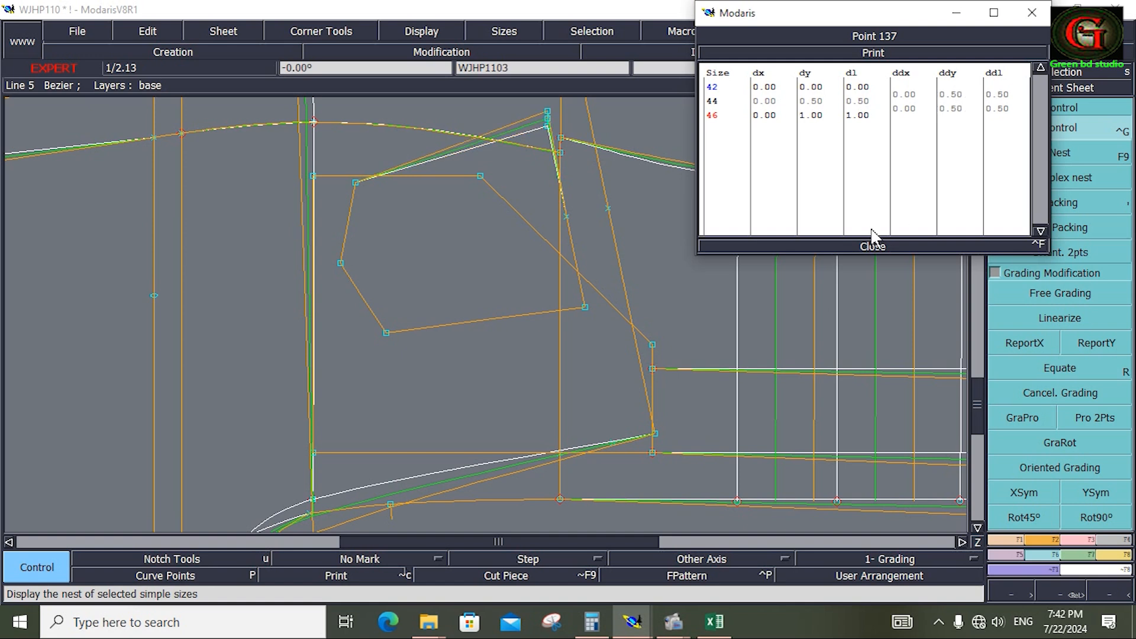
pyautogui.click(865, 247)
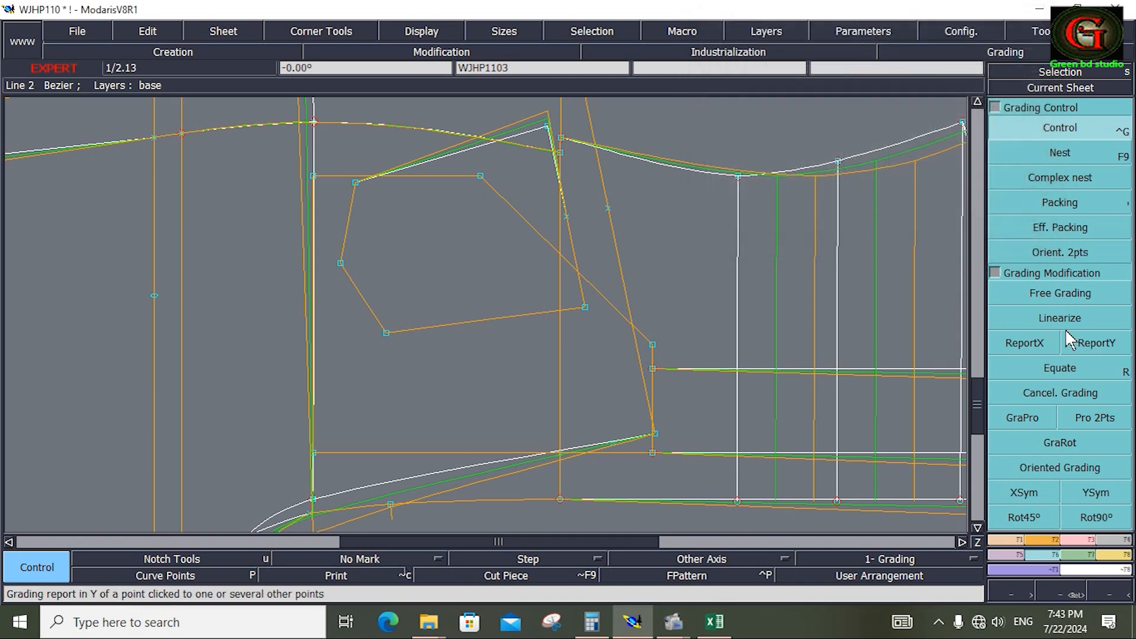
# - Report the Y grading of the pocket's upper right corner to its upper left corner with ReportY
pyautogui.click(1095, 339)
pyautogui.click(546, 128)
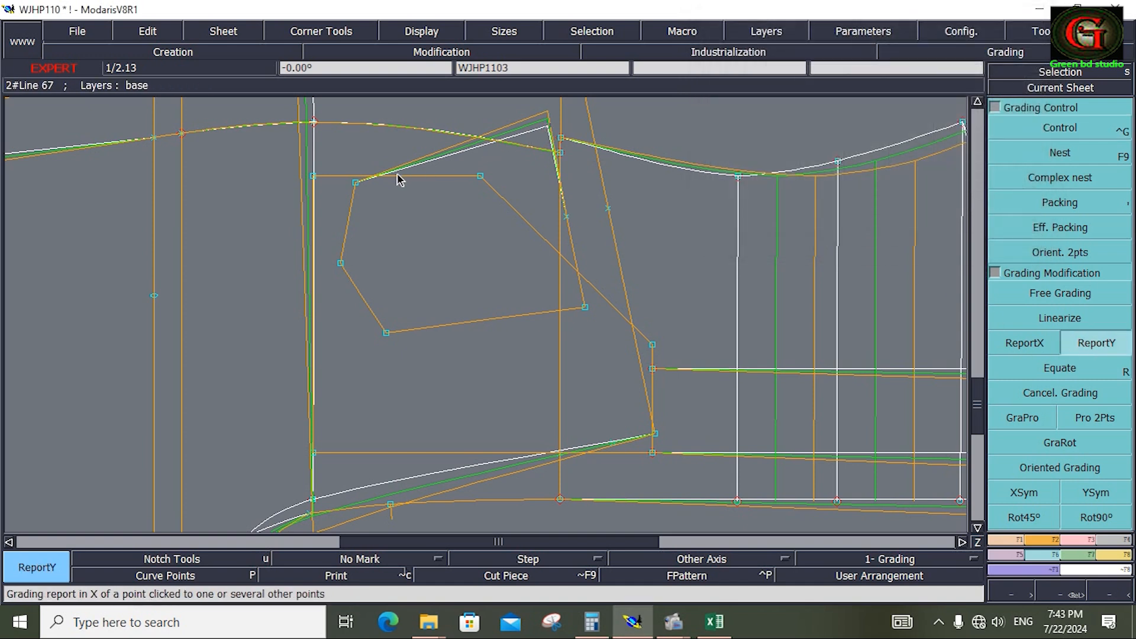
pyautogui.click(356, 183)
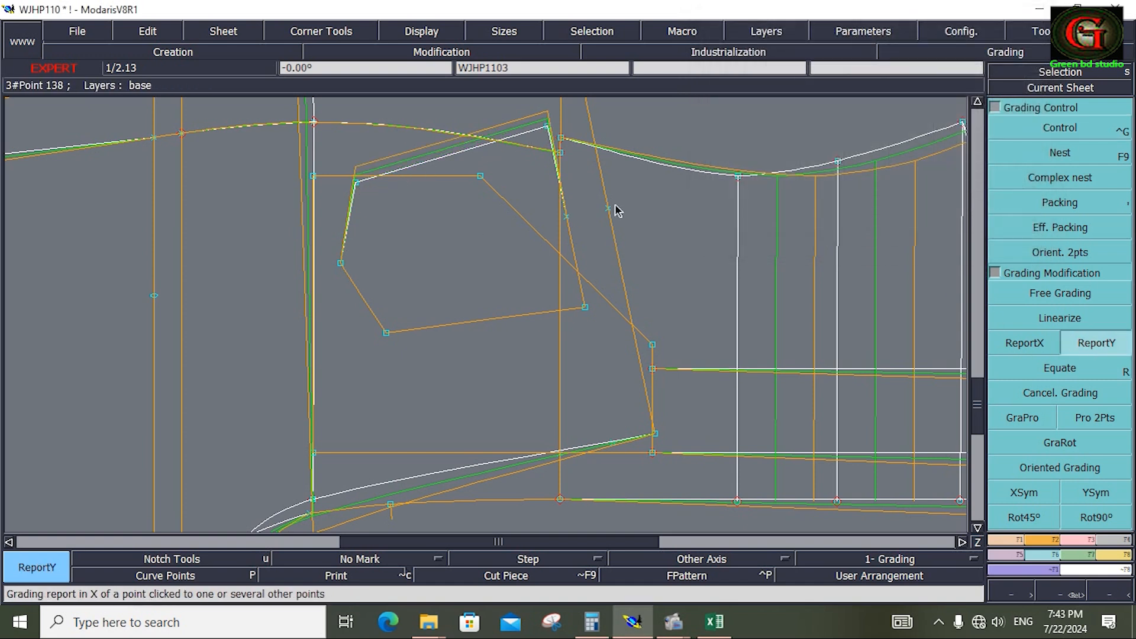
# - Set the ddy grading of the pocket's leftmost corner to 0.25 for both size steps
pyautogui.click(1074, 134)
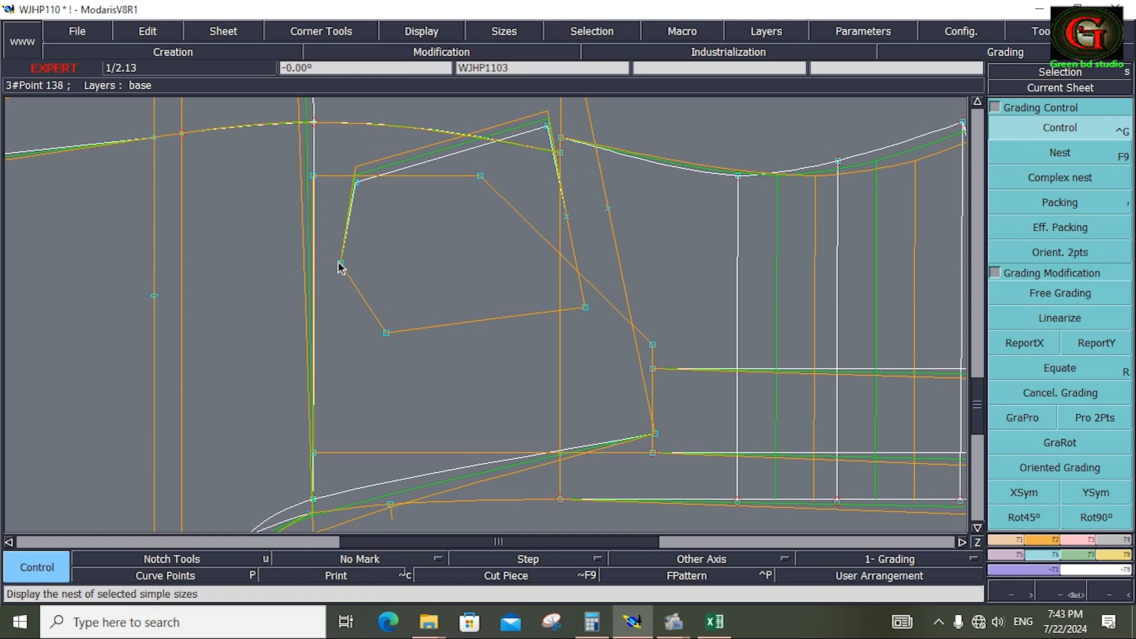
pyautogui.click(341, 263)
pyautogui.moveTo(949, 94); pyautogui.dragTo(947, 109)
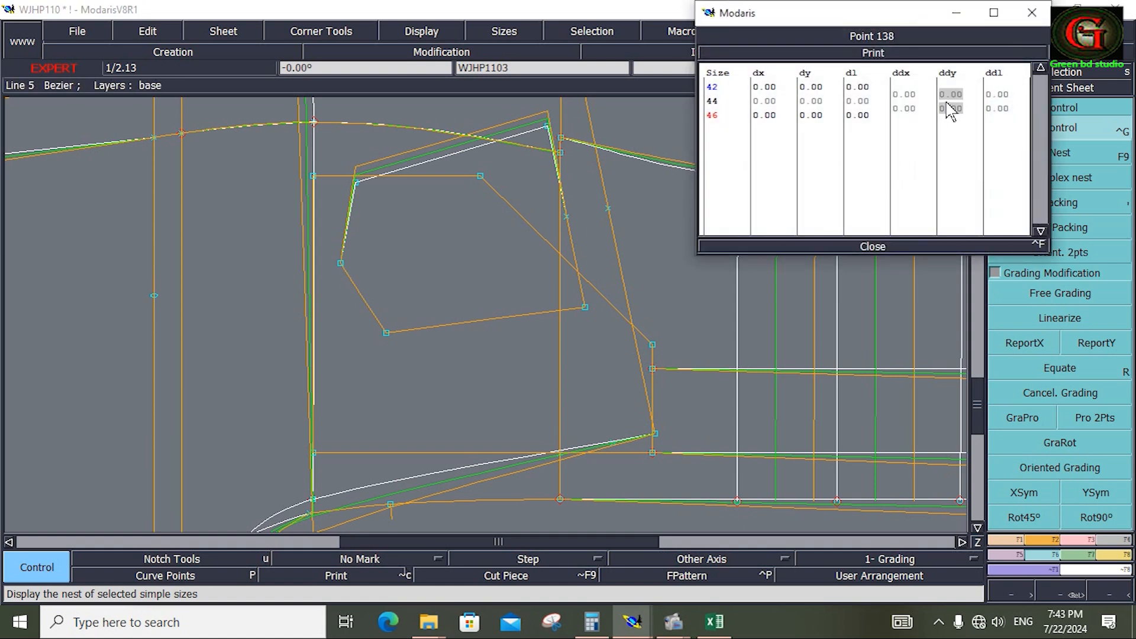
pyautogui.write('.25')
pyautogui.press('Return')
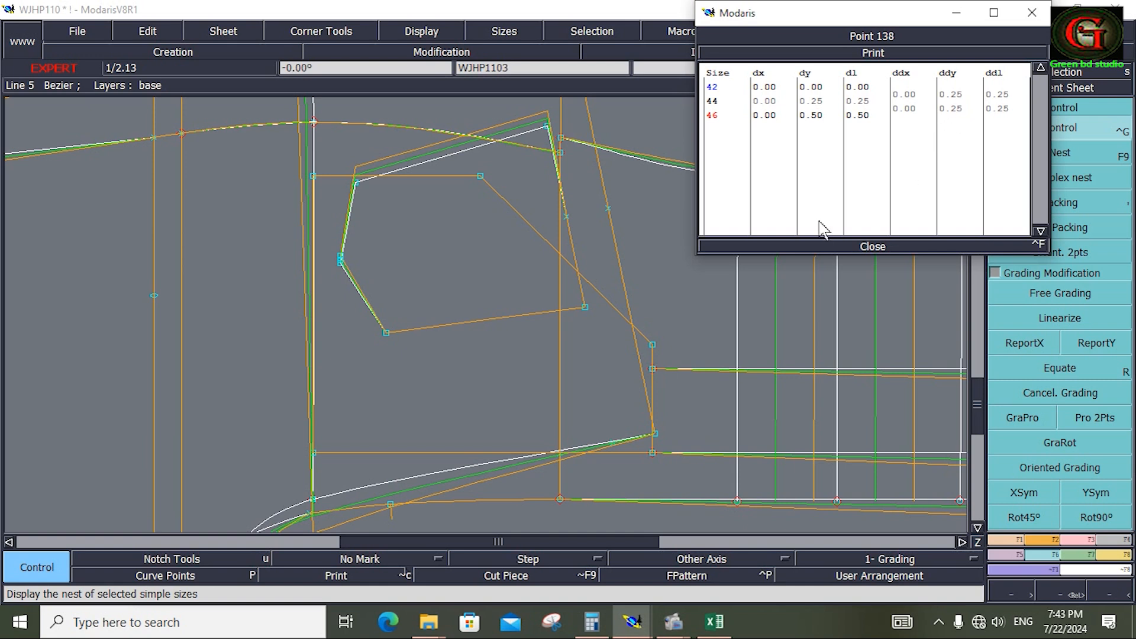
pyautogui.click(869, 246)
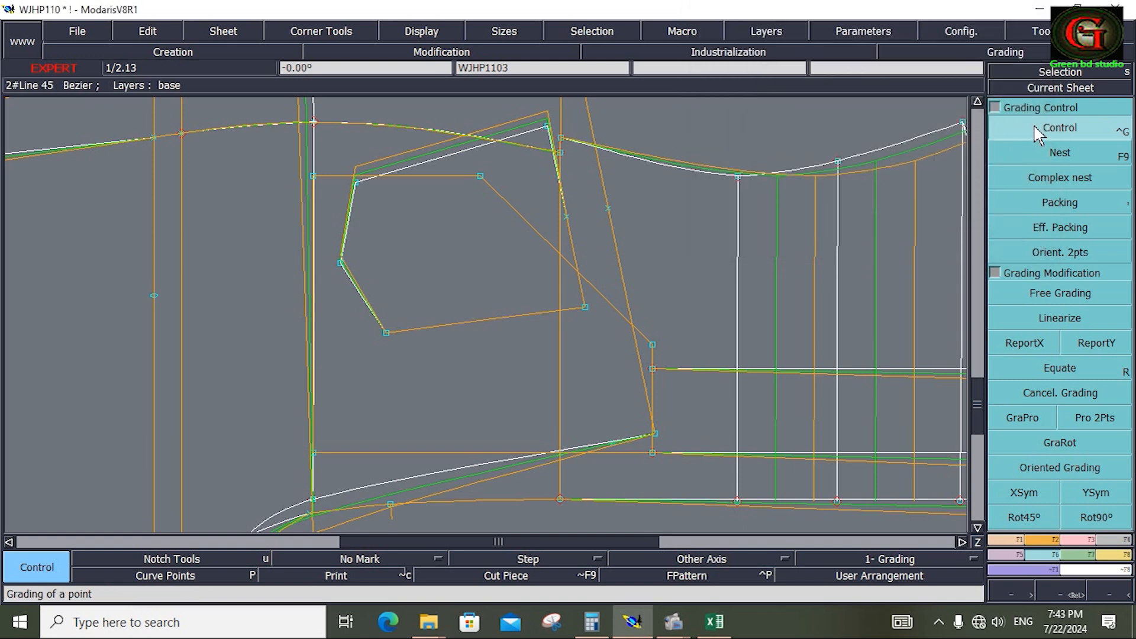
# - Set the ddx grading of the pocket's leftmost corner to -0.5 for both size steps
pyautogui.click(342, 262)
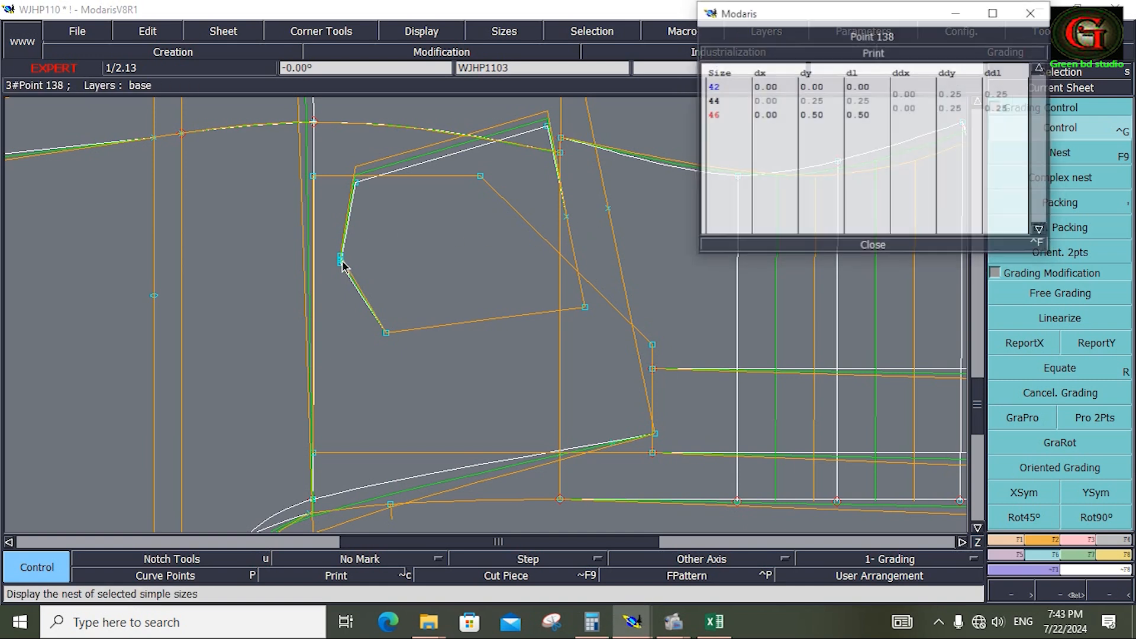
pyautogui.moveTo(896, 95); pyautogui.dragTo(900, 105)
pyautogui.write('-')
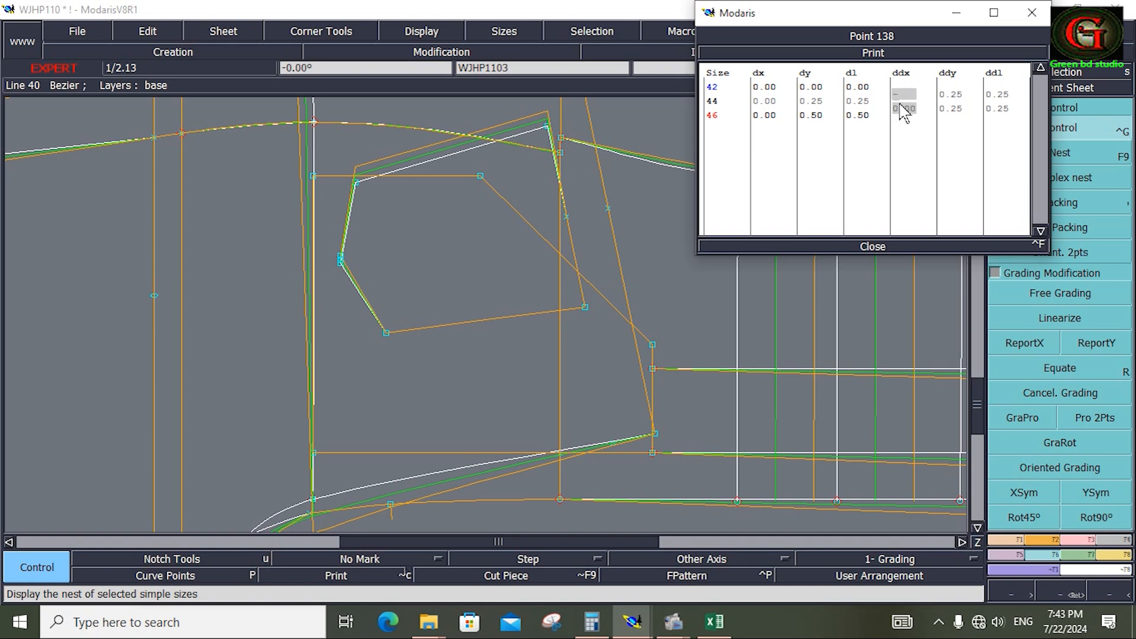
pyautogui.write('0.5')
pyautogui.press('Return')
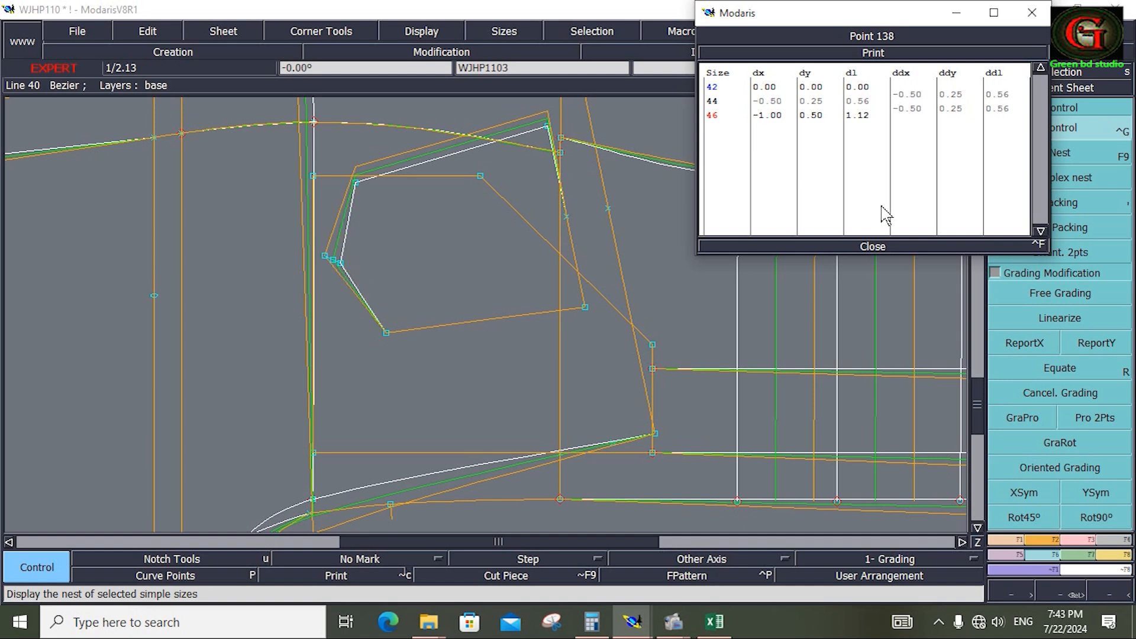
pyautogui.click(865, 247)
# - Report the X grading to the five-sided pocket's left-side corners and its upper right corner's Y grading to the pocket bag's upper corners
pyautogui.click(1024, 343)
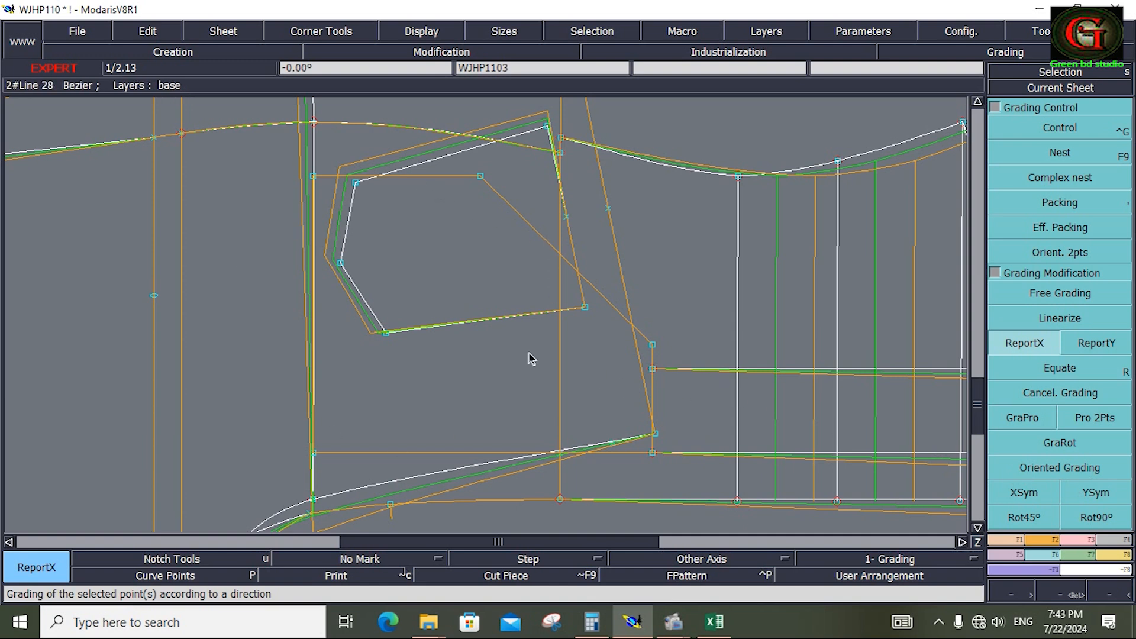
pyautogui.click(1098, 337)
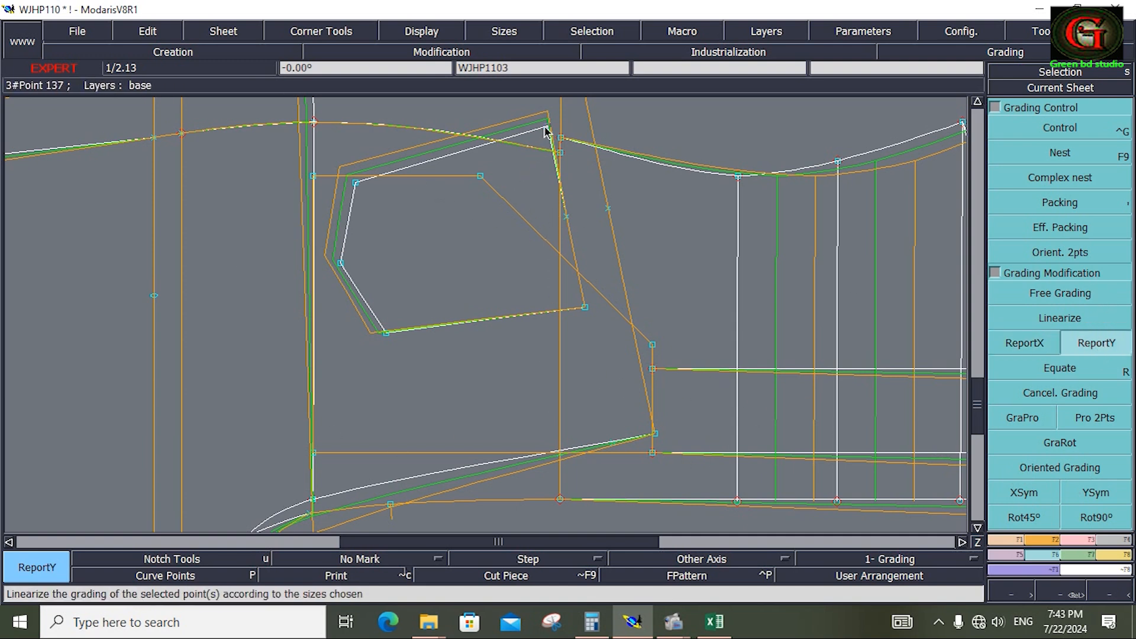
pyautogui.click(481, 177)
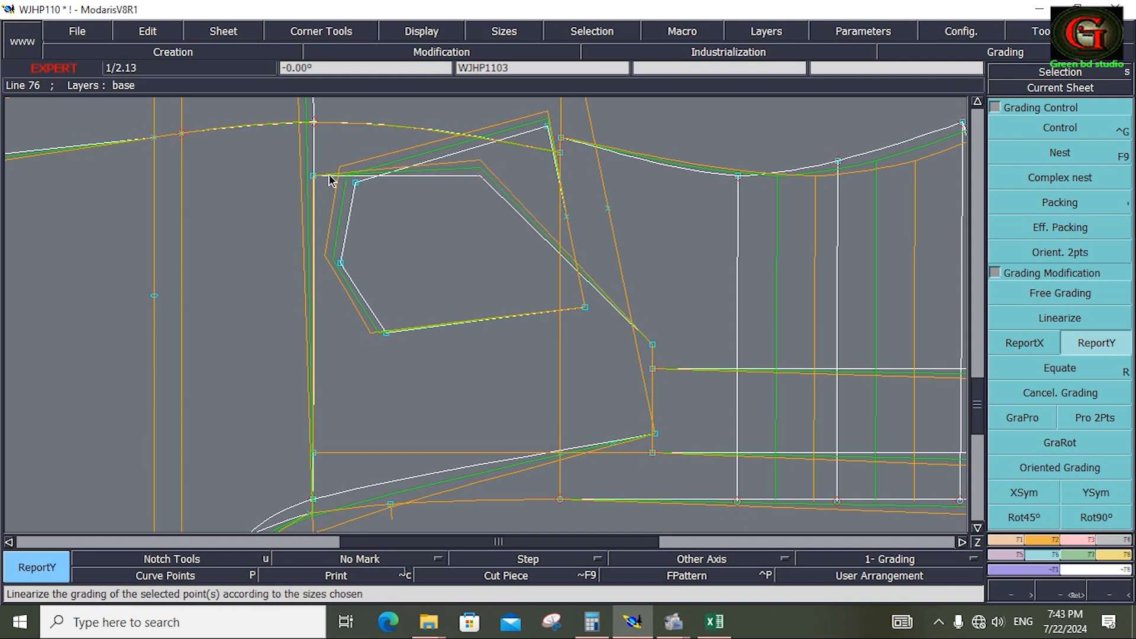
pyautogui.click(314, 176)
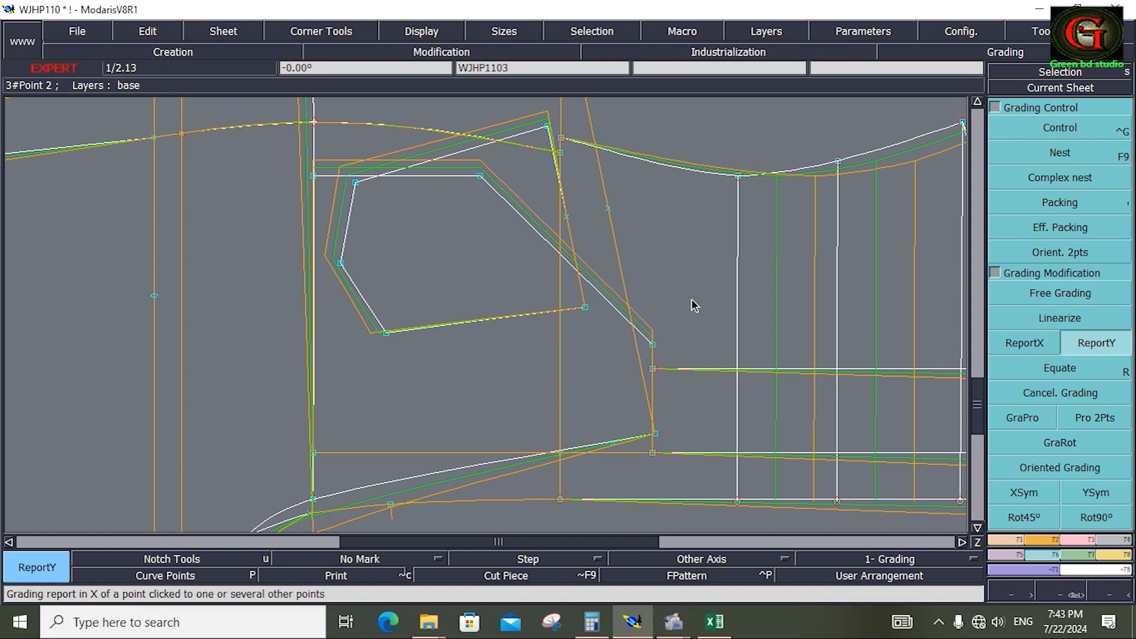
# - Report the five-sided pocket's X grading to the upper left and lower left corners of the larger pocket bag outline with ReportX
pyautogui.click(1031, 342)
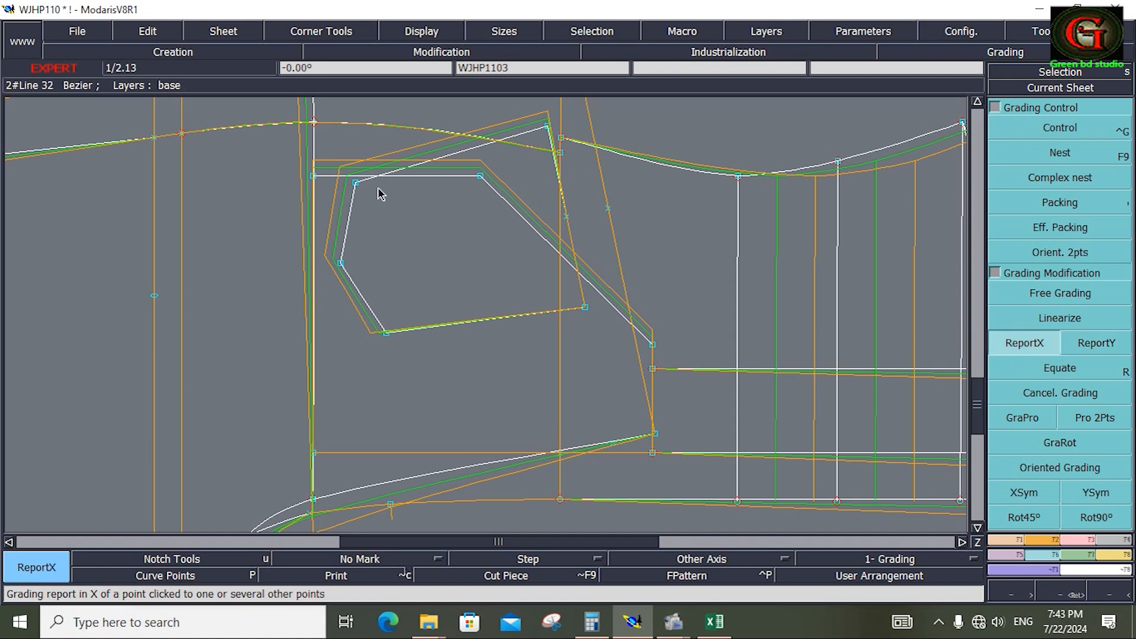
pyautogui.click(314, 176)
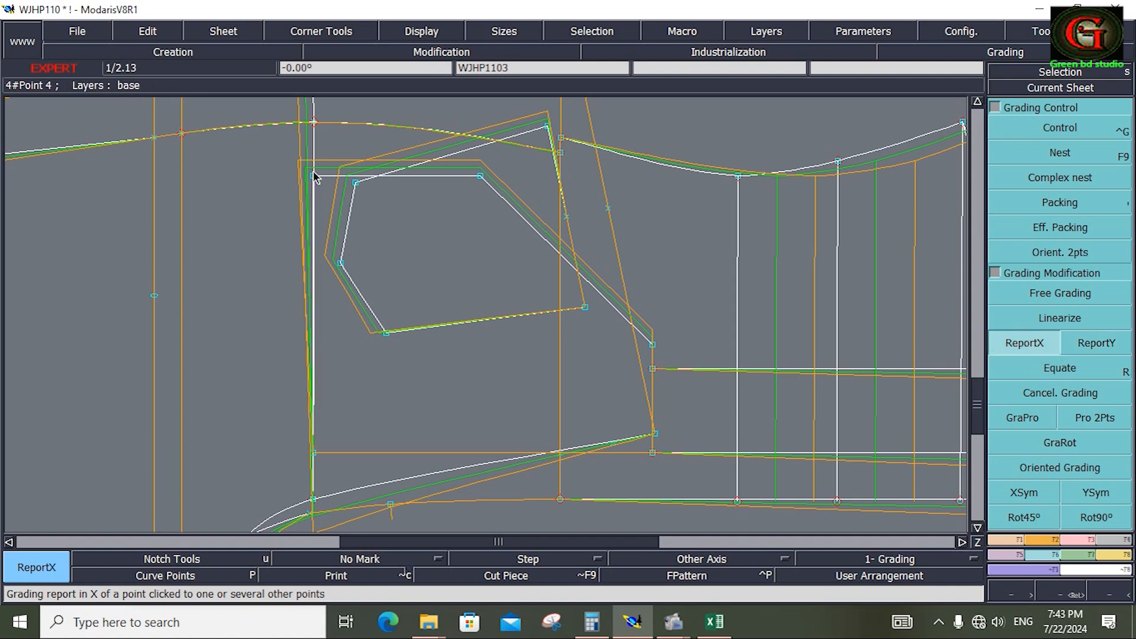
pyautogui.click(315, 454)
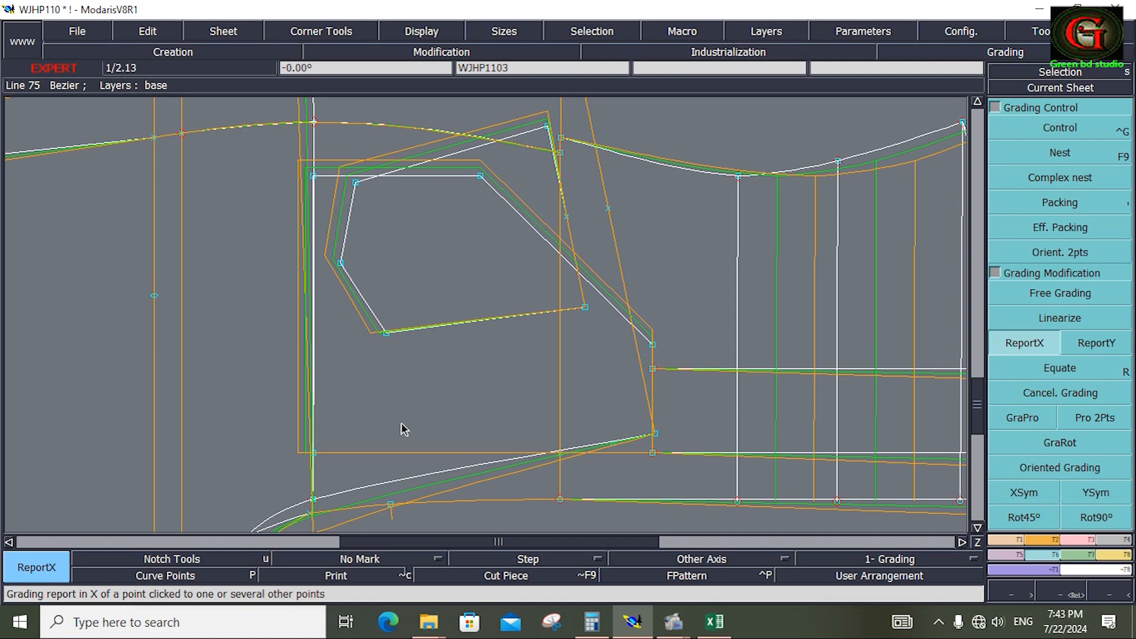
# - Release the packing point of the size nest and display the whole graded sheet
pyautogui.click(1059, 201)
pyautogui.click(489, 357)
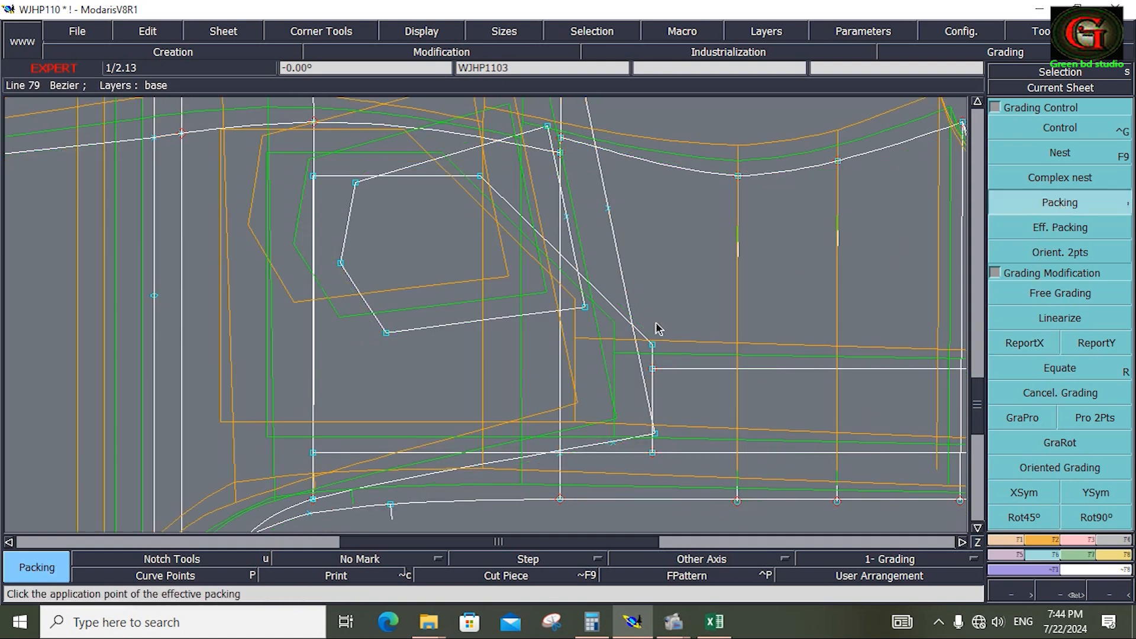
pyautogui.press('F10')
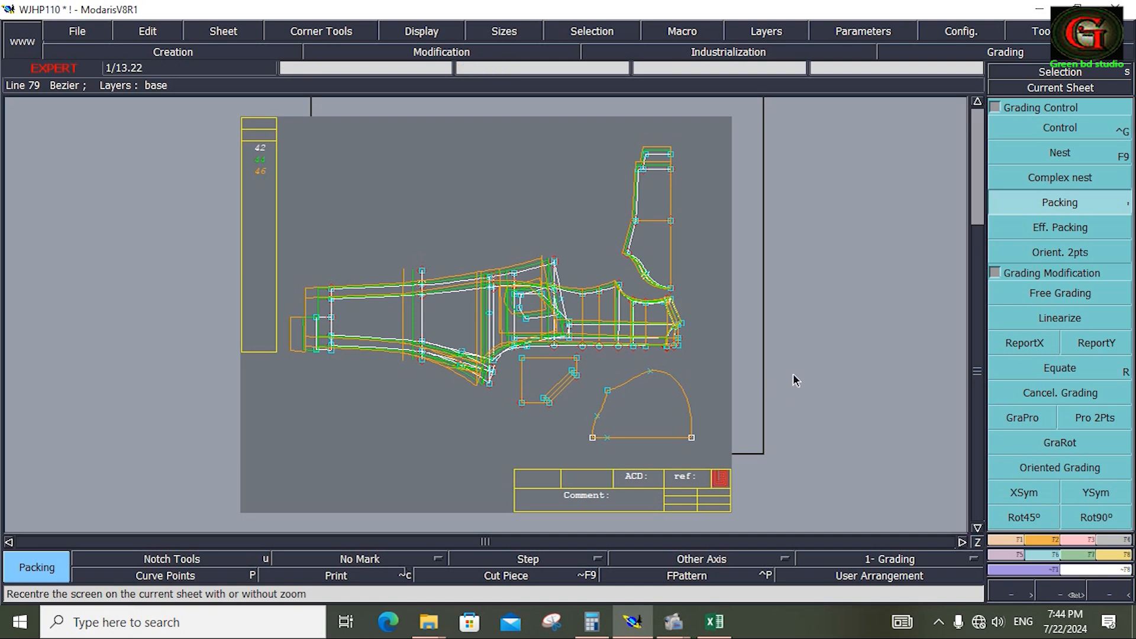
pyautogui.click(666, 439)
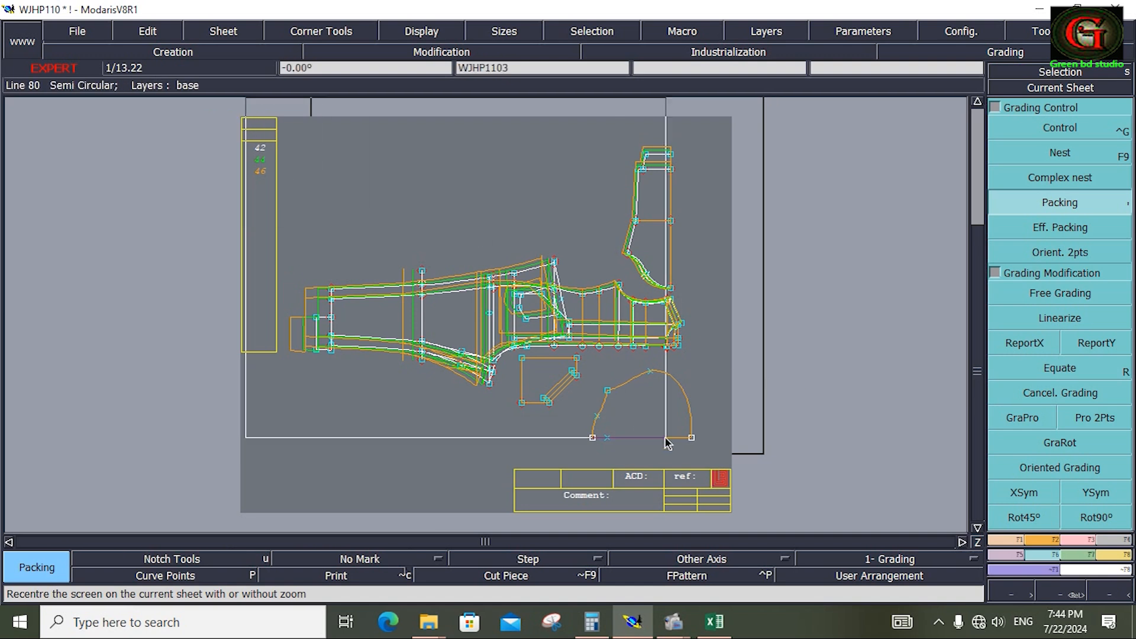
pyautogui.click(698, 349)
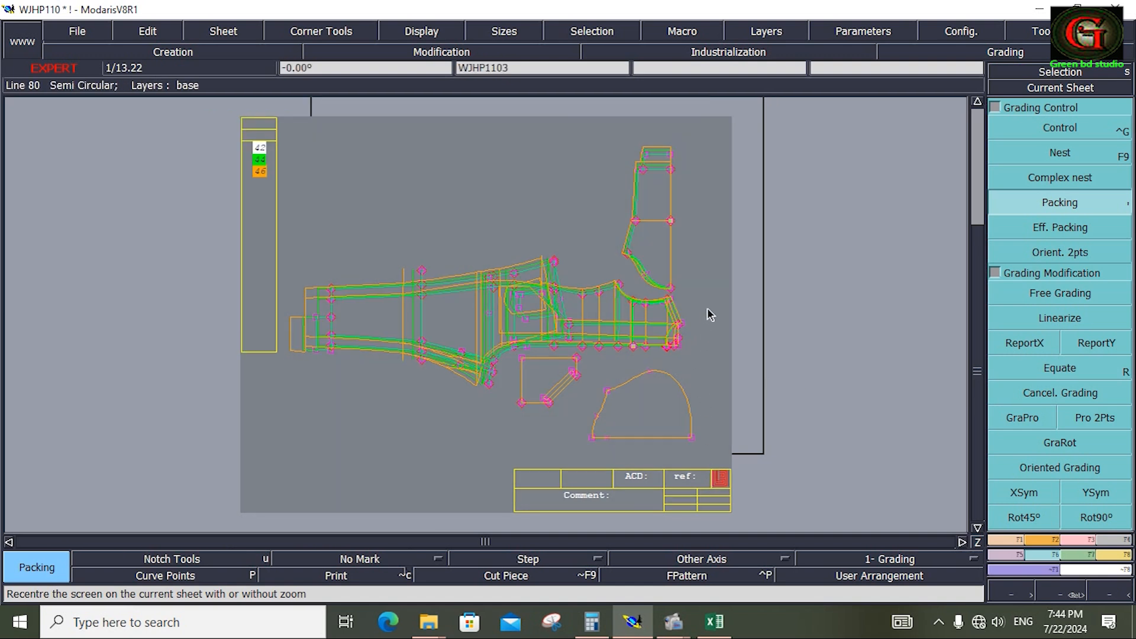
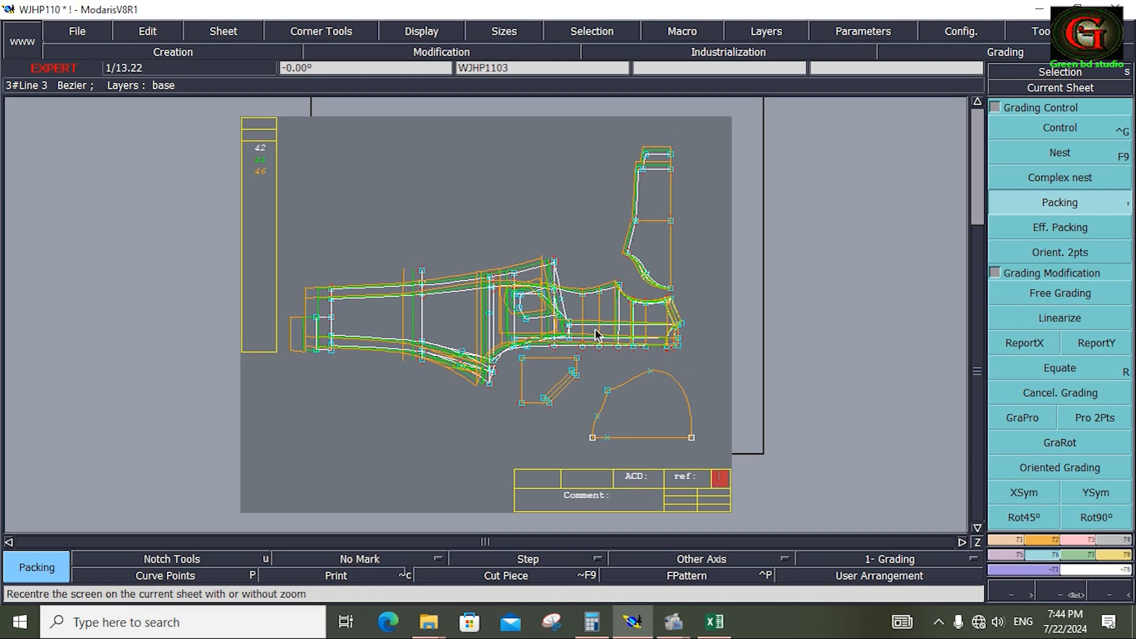
# - Grade the bodice side seam points proportionally between its lower side corner and the underarm corner with GraPro
pyautogui.press('z')
pyautogui.moveTo(490, 252); pyautogui.dragTo(666, 368)
pyautogui.click(1022, 417)
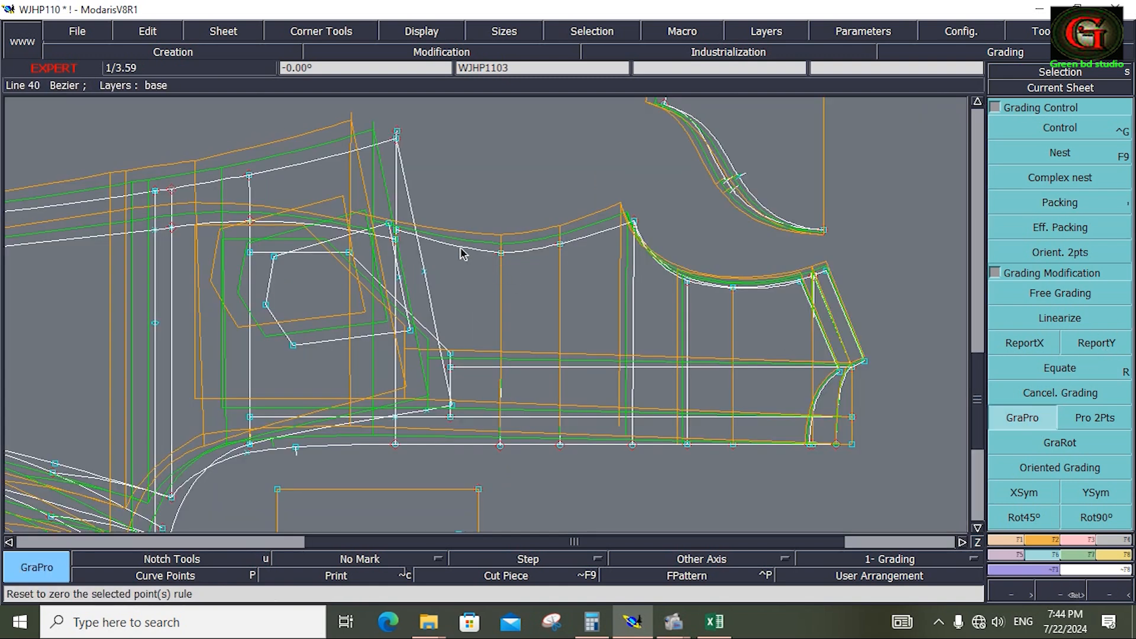
pyautogui.click(396, 231)
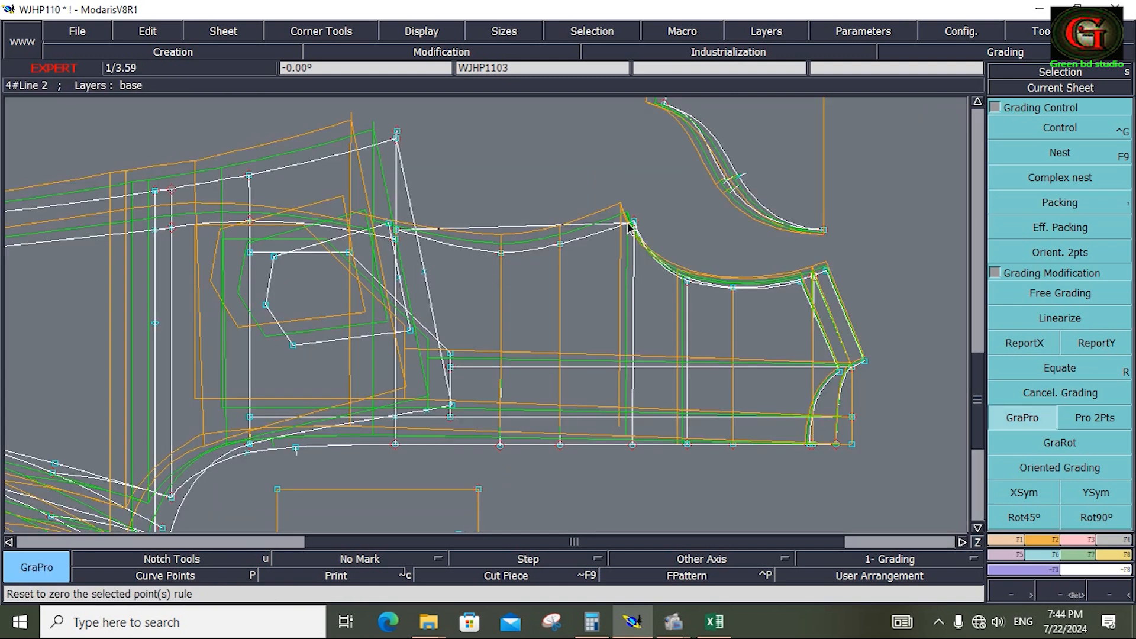
pyautogui.click(632, 224)
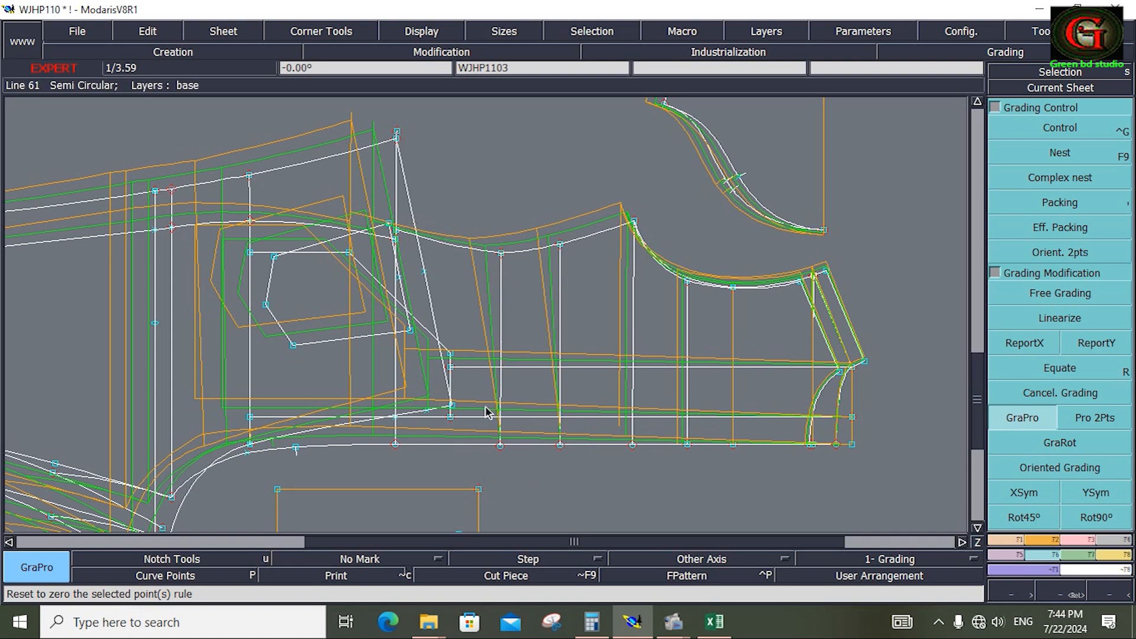
# - Report the X grading of the two intermediate side seam points to the centre-front ends of their crosswise lines with ReportX
pyautogui.moveTo(486, 404); pyautogui.dragTo(519, 458)
pyautogui.click(1024, 342)
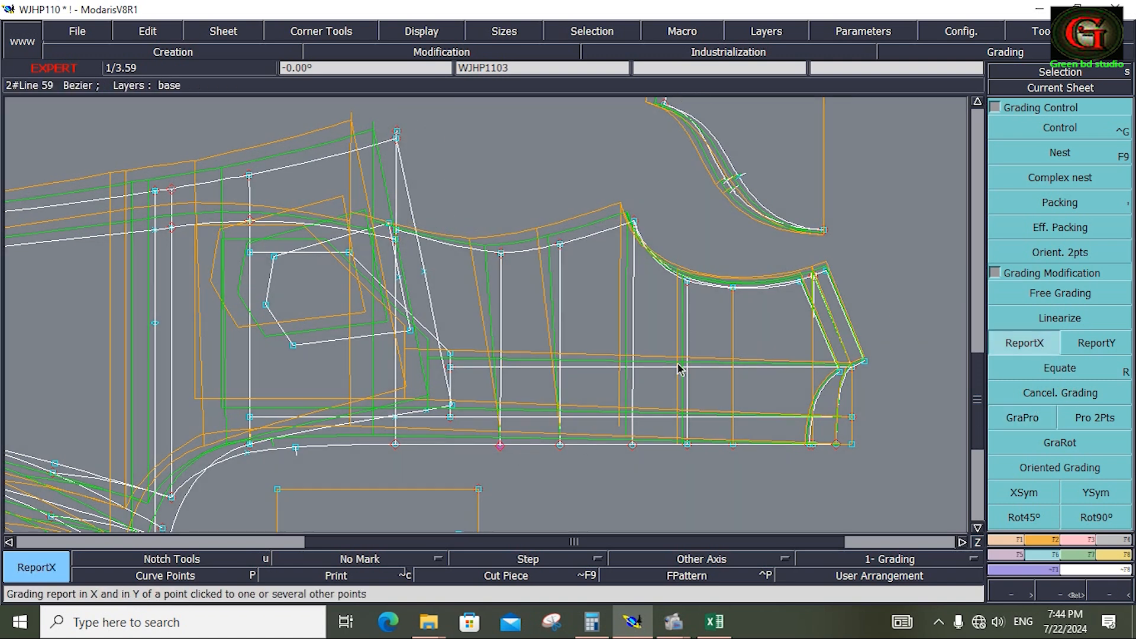
pyautogui.click(500, 255)
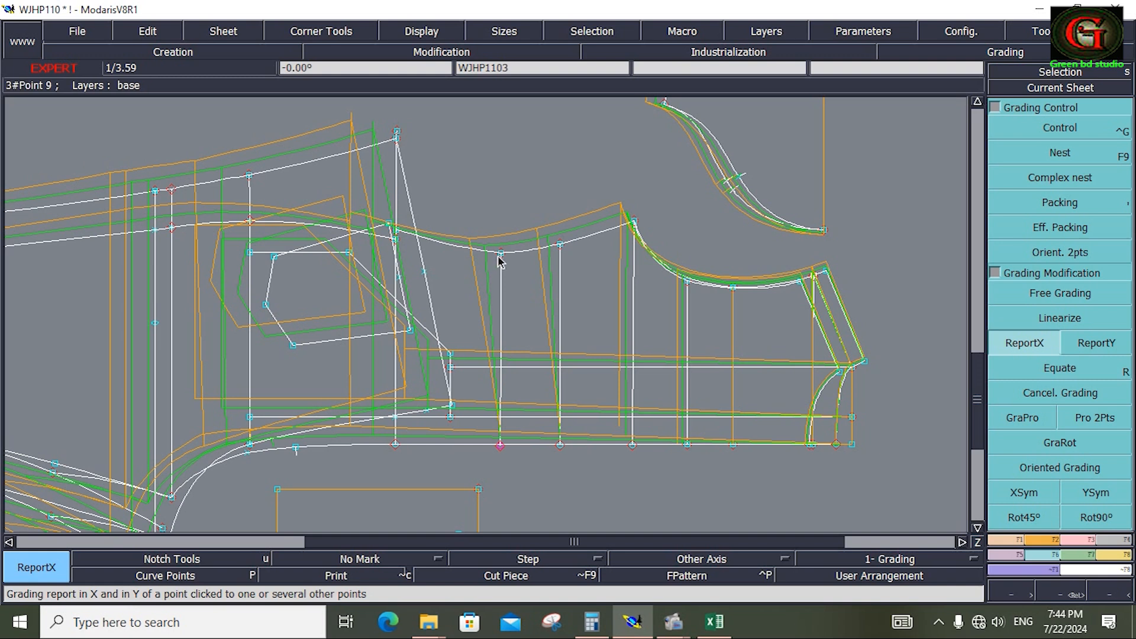
pyautogui.click(499, 447)
pyautogui.click(560, 445)
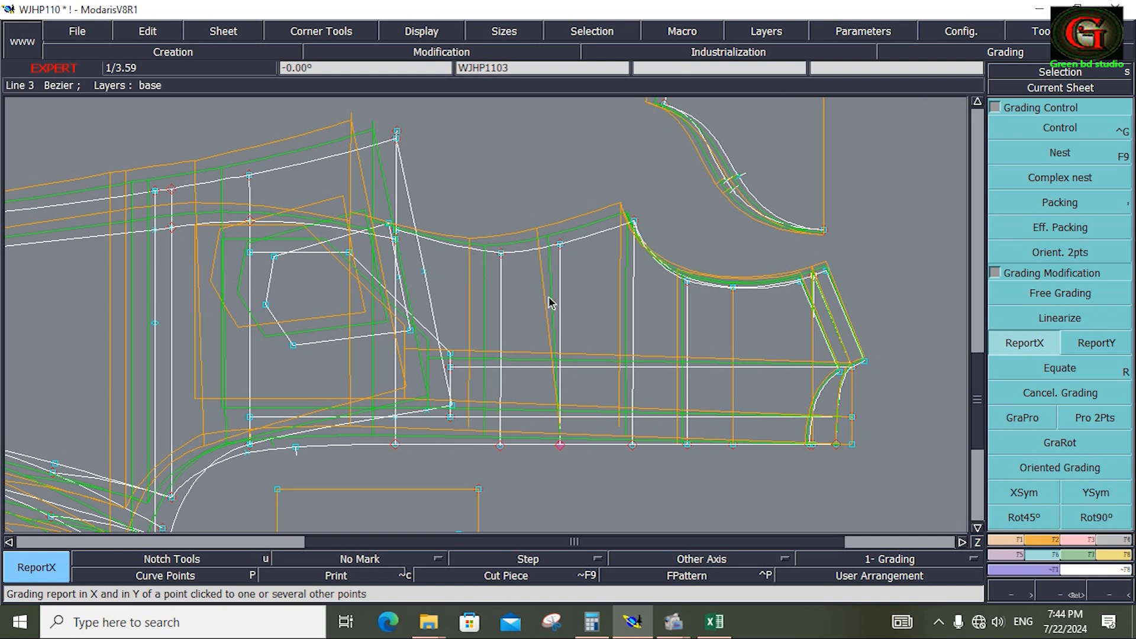
pyautogui.click(560, 247)
pyautogui.click(560, 444)
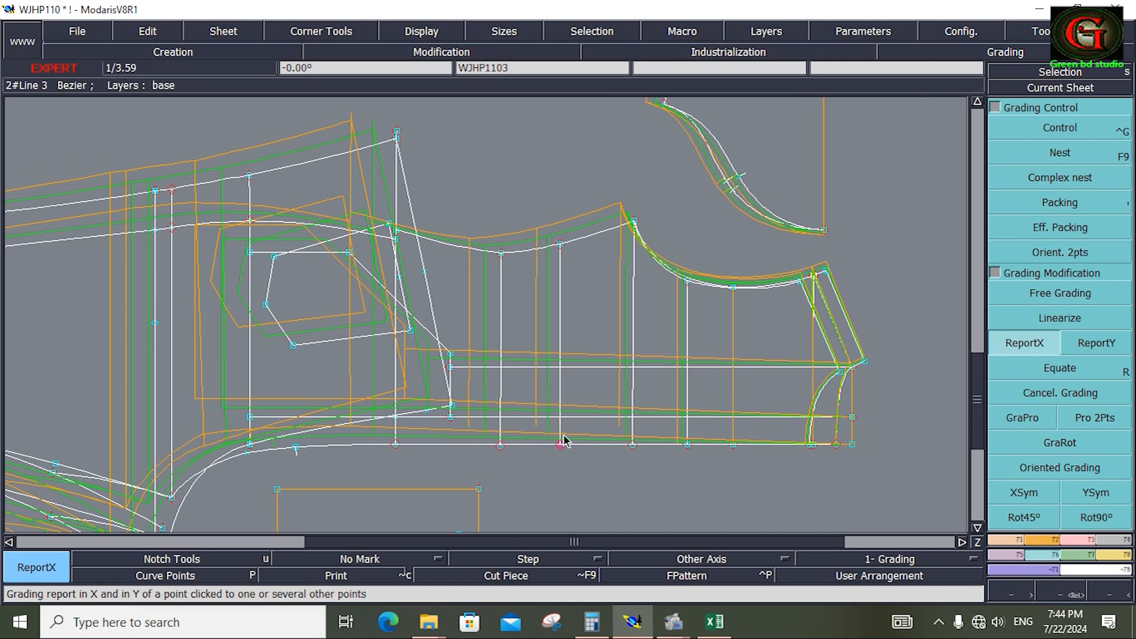
pyautogui.click(574, 515)
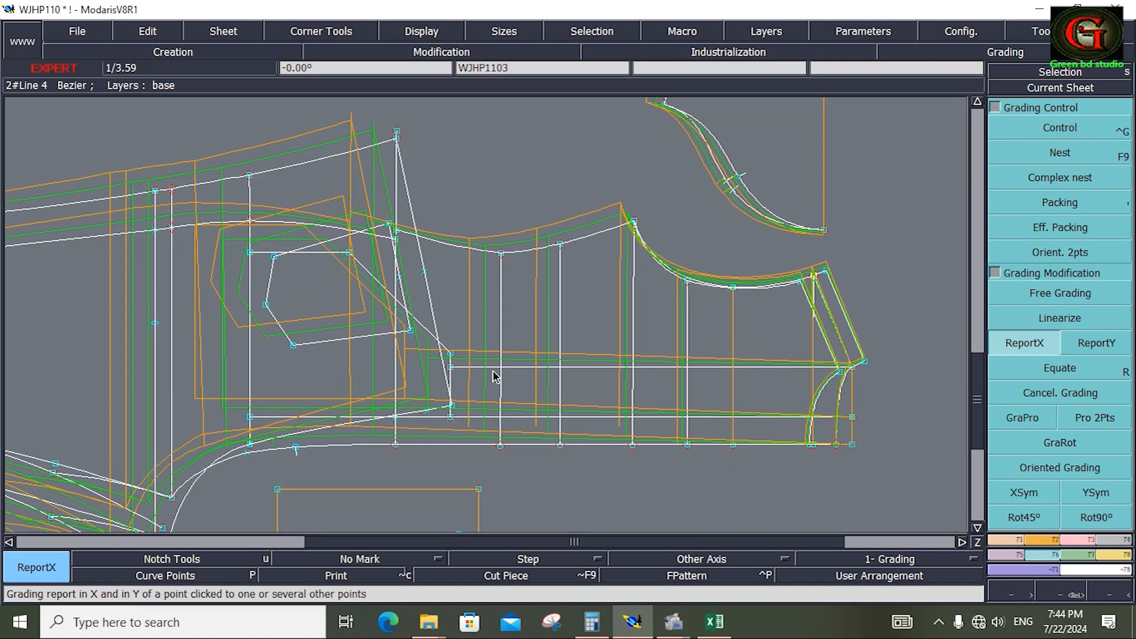
# - Delete the lengthwise inner line running through the bodice from the pocket bag's right edge, and rearrange the sheets on the desk
pyautogui.press('Delete')
pyautogui.click(580, 374)
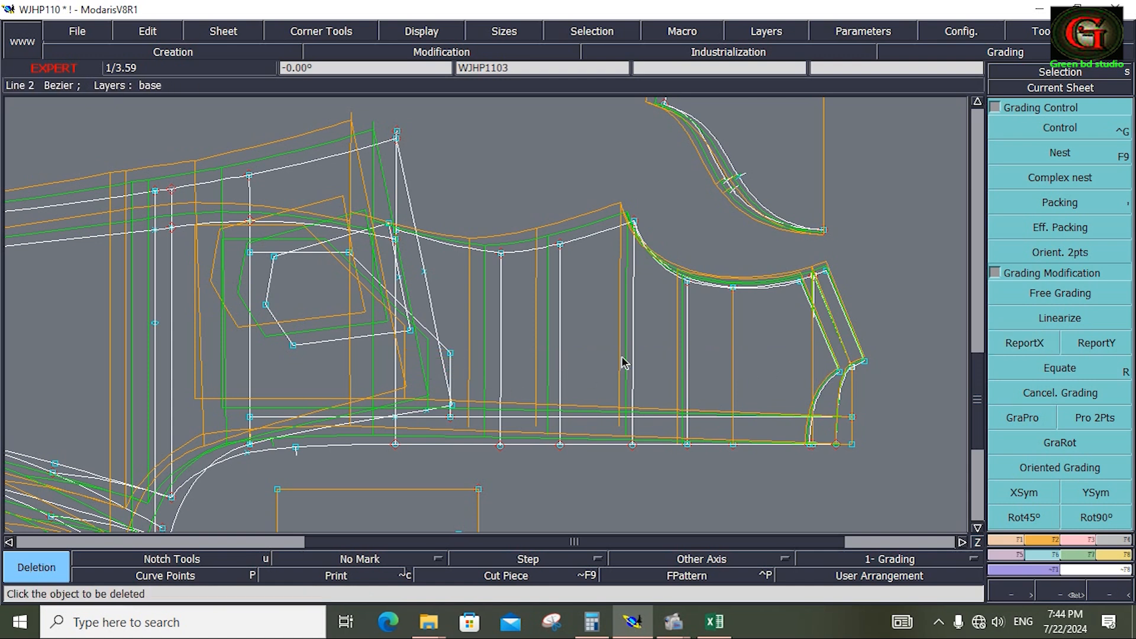
pyautogui.press('j')
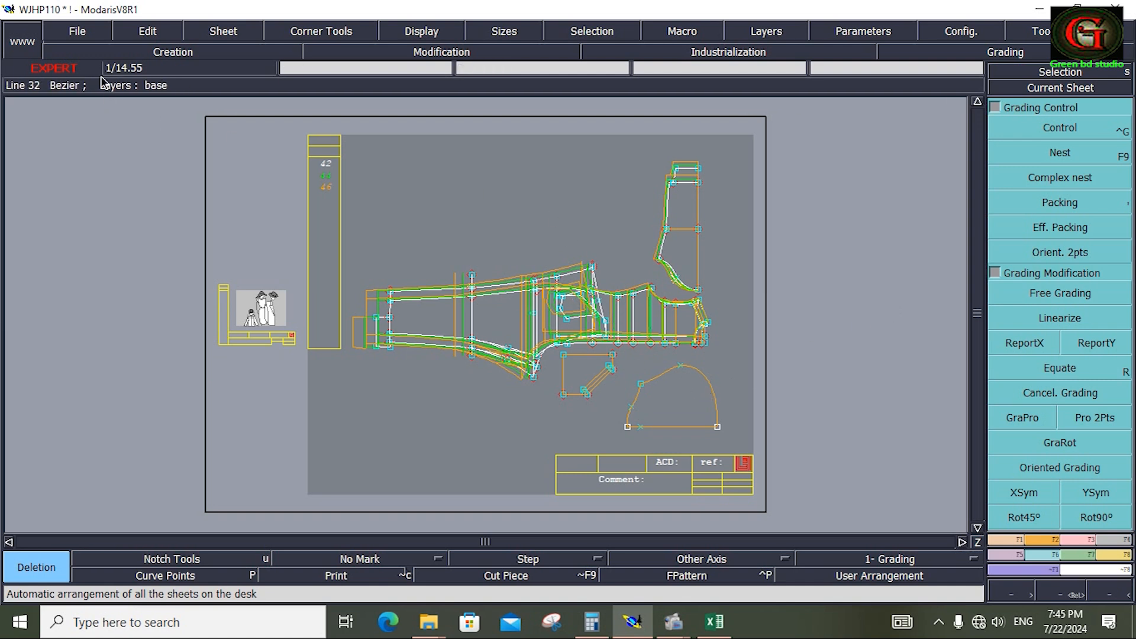
# - Save the WJHP110 model, continuing past the anomalies check
pyautogui.click(87, 25)
pyautogui.click(91, 96)
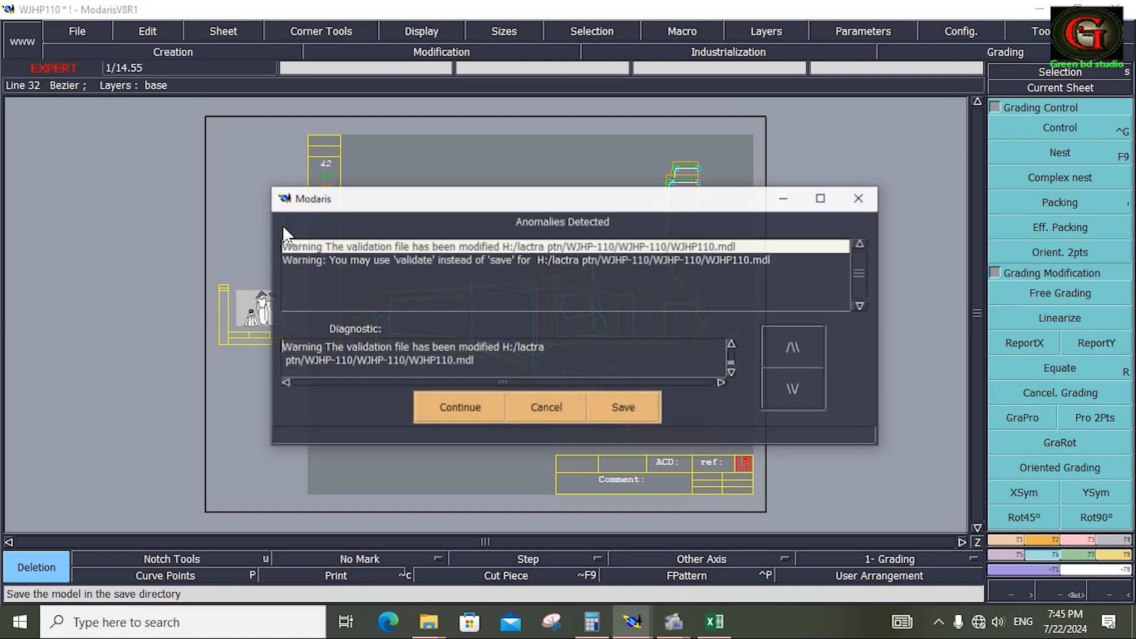
pyautogui.click(454, 405)
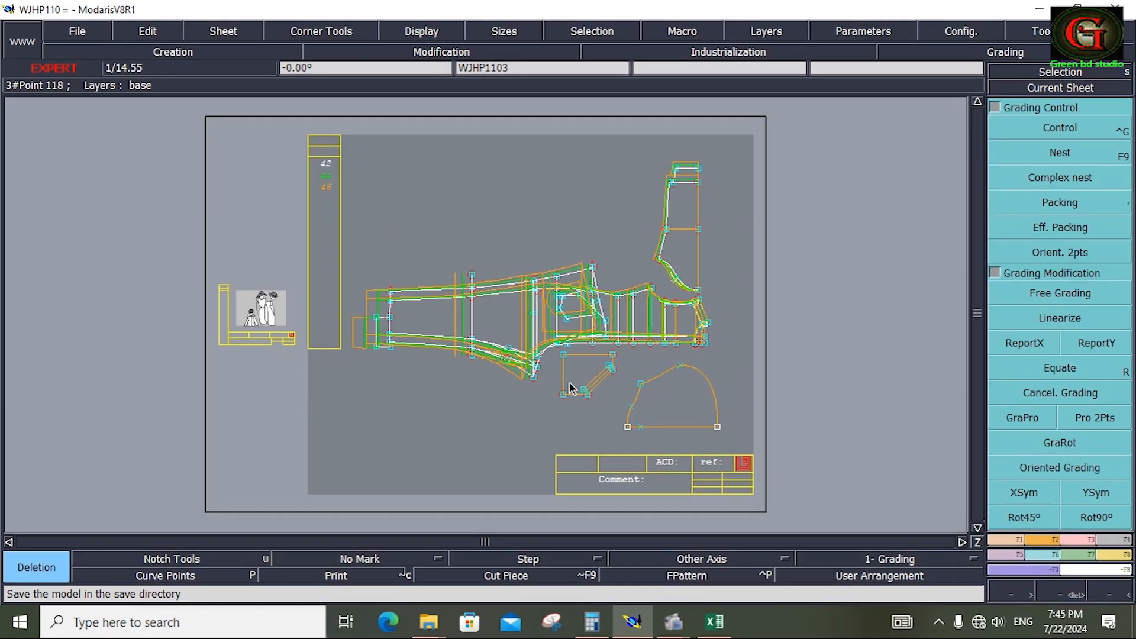
# - Set the ddx grading of the separate angled pocket piece's upper left corner to -0.5 for both size steps
pyautogui.press('z')
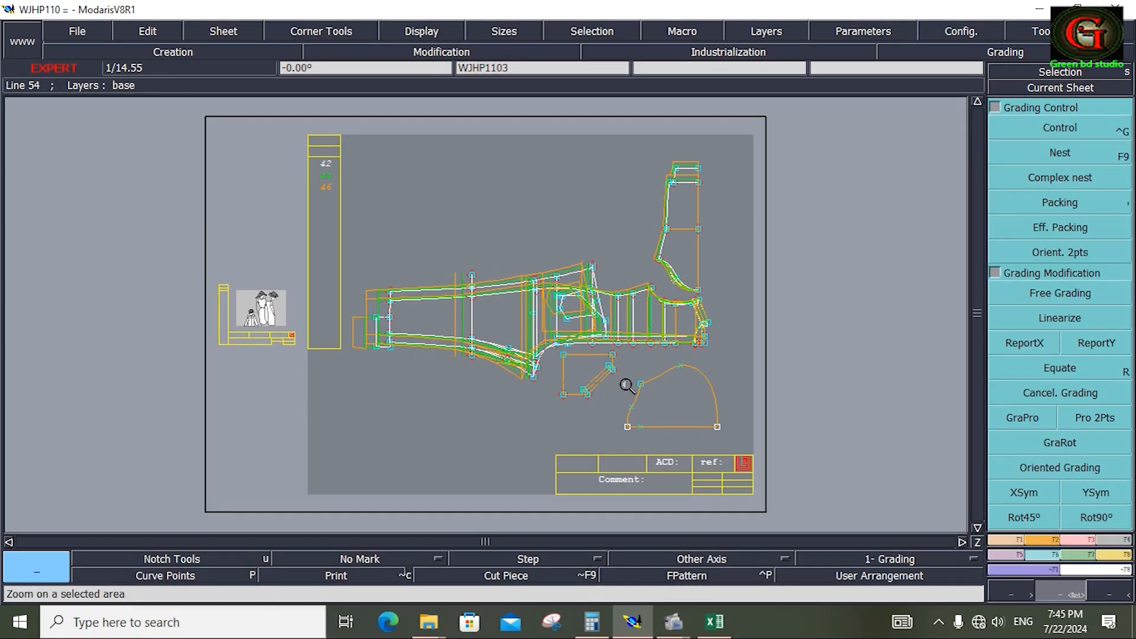
pyautogui.moveTo(715, 430); pyautogui.dragTo(526, 343)
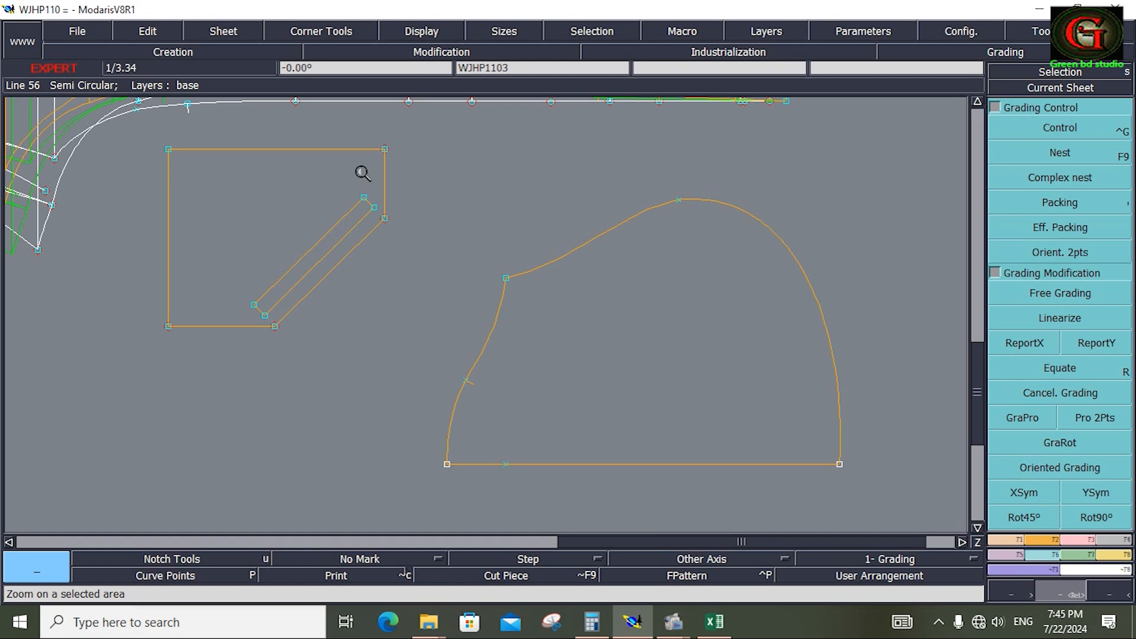
pyautogui.click(1038, 132)
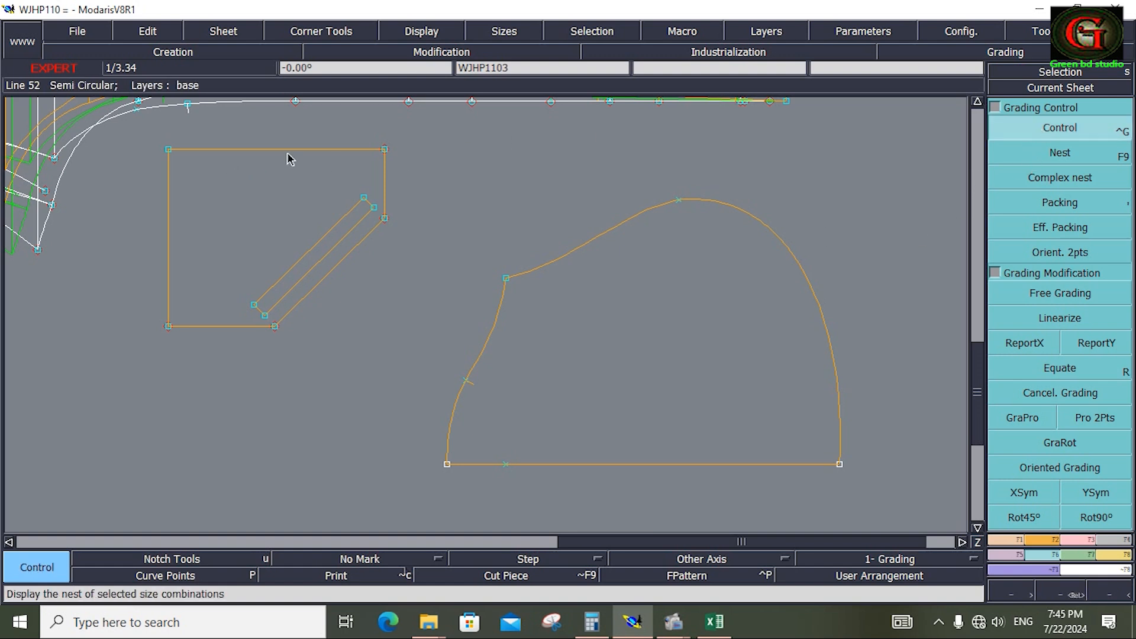
pyautogui.click(168, 151)
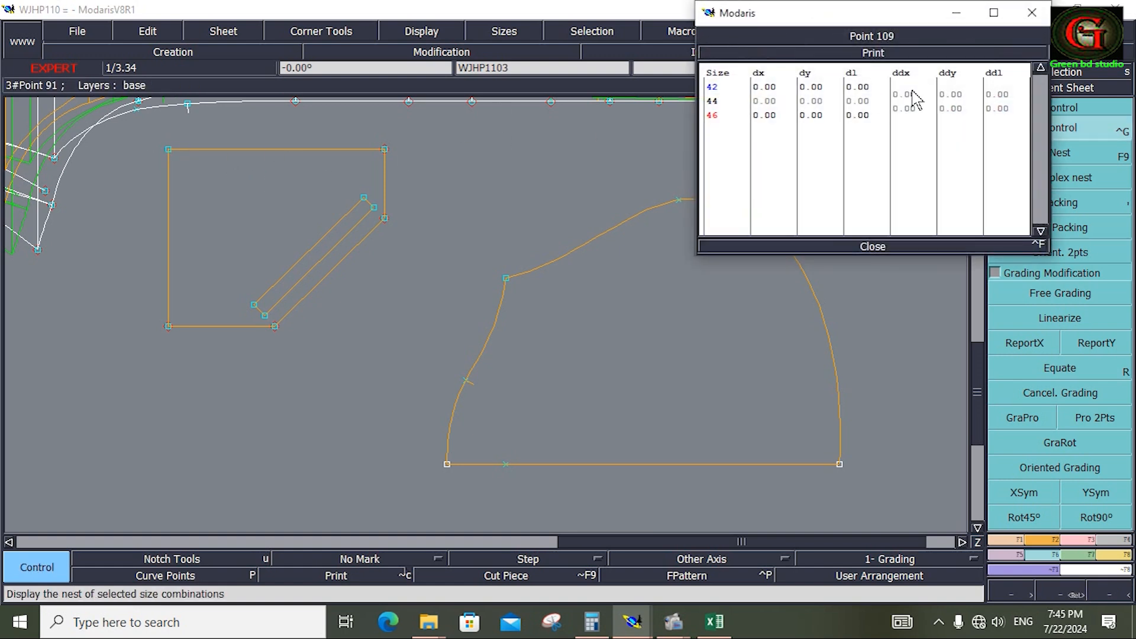
pyautogui.click(916, 109)
pyautogui.write('-')
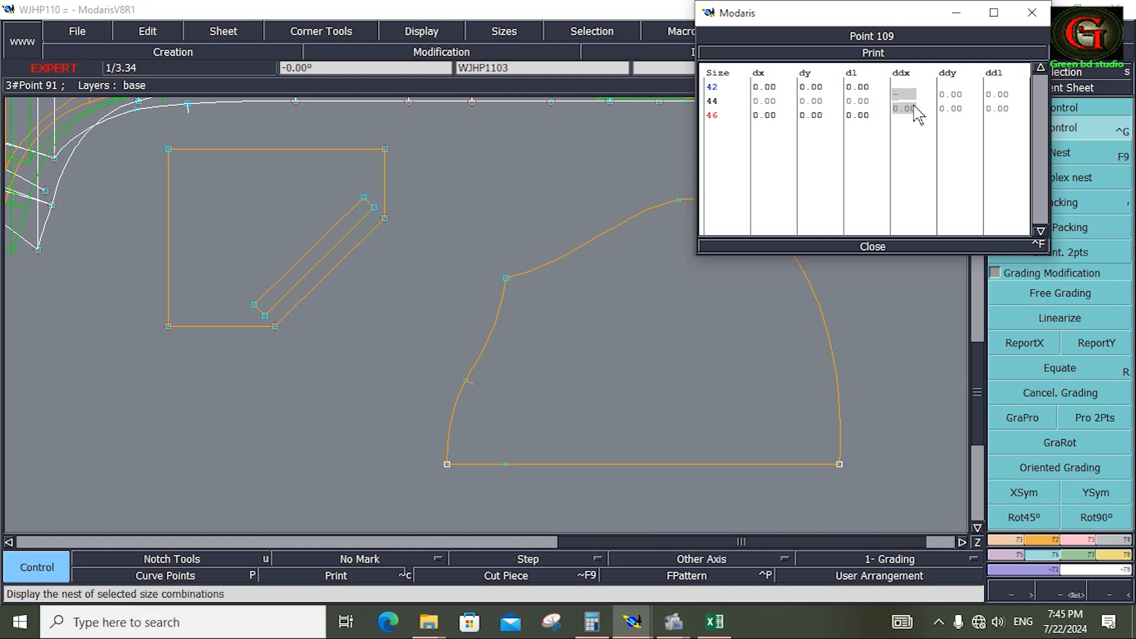
pyautogui.write('0.5')
pyautogui.press('Return')
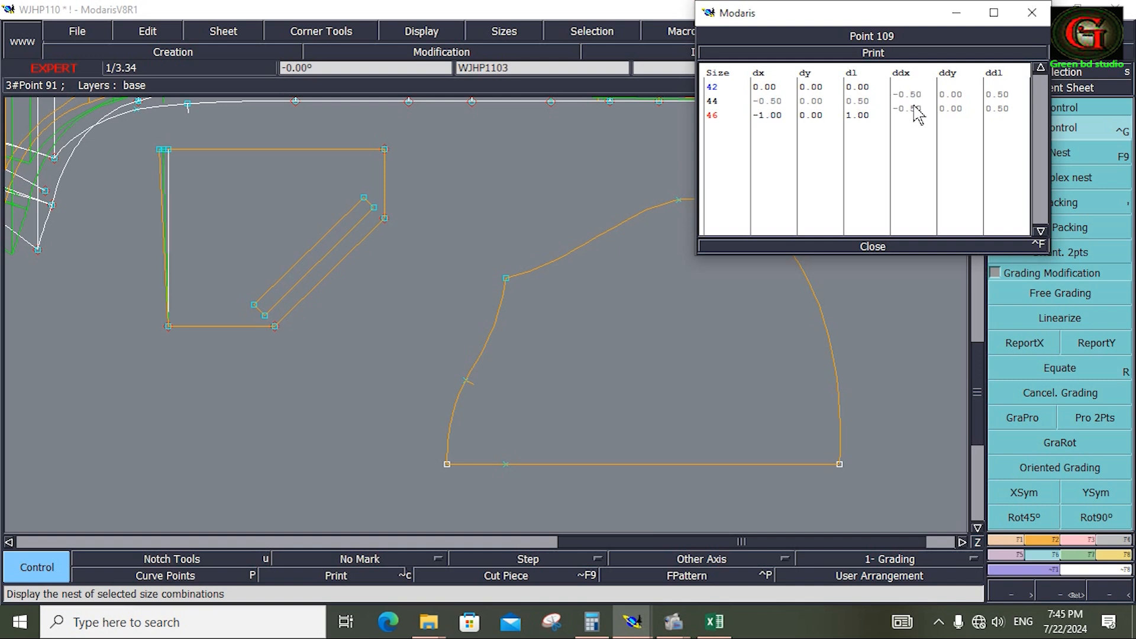
# - Set the ddy grading of the angled piece's upper left corner to 0.5 for both size steps and report it to the upper right corner
pyautogui.moveTo(959, 94); pyautogui.dragTo(959, 109)
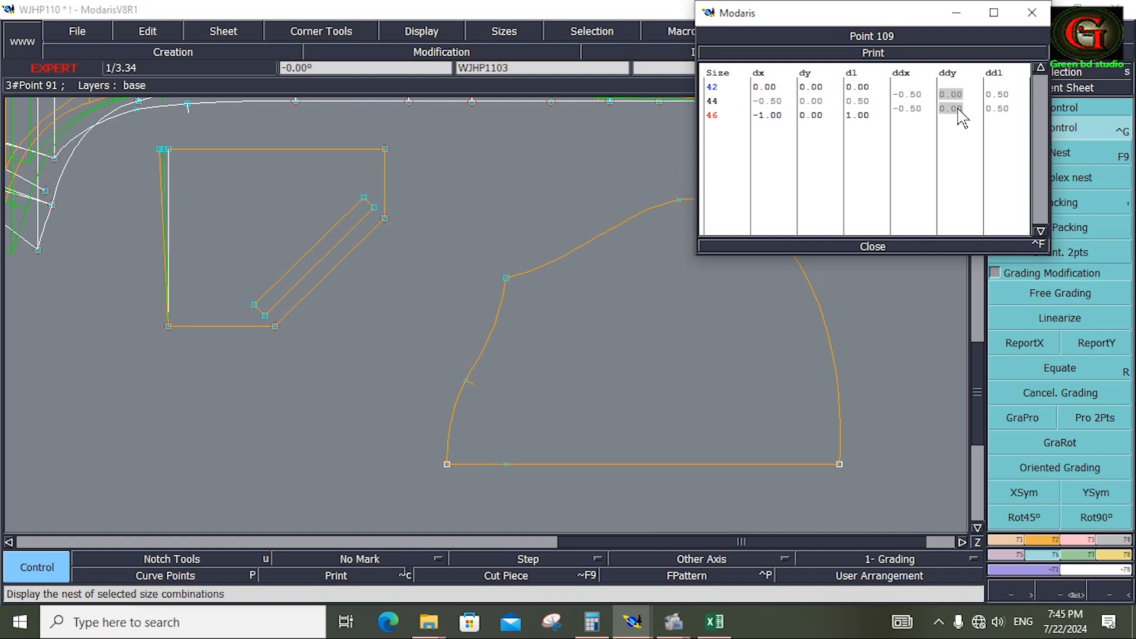
pyautogui.write('.5')
pyautogui.press('Return')
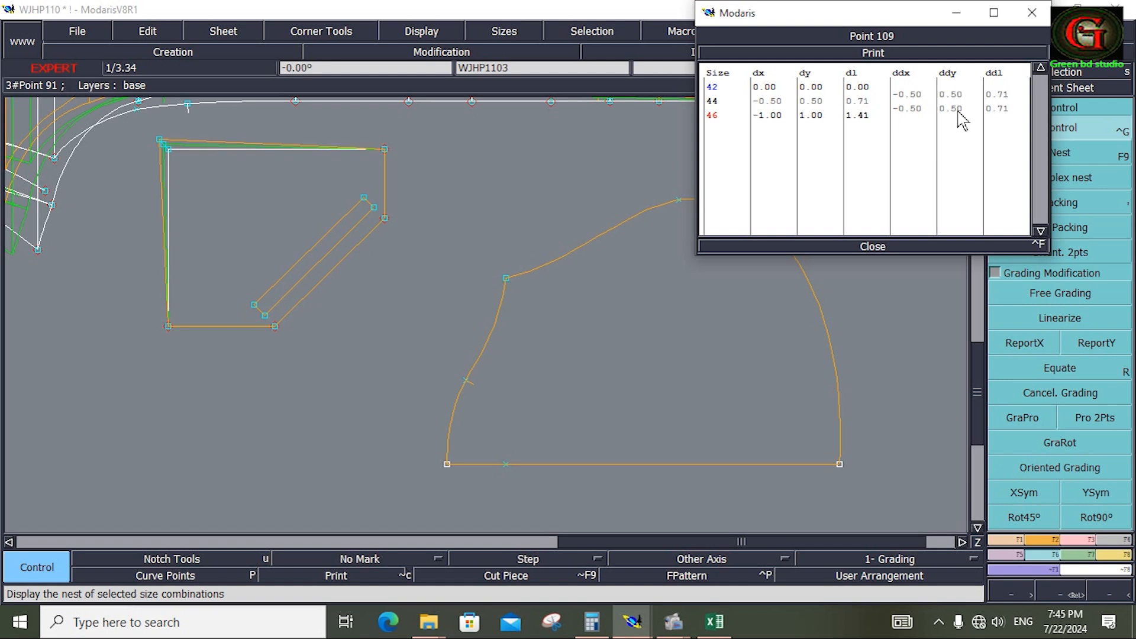
pyautogui.click(873, 246)
pyautogui.click(1096, 342)
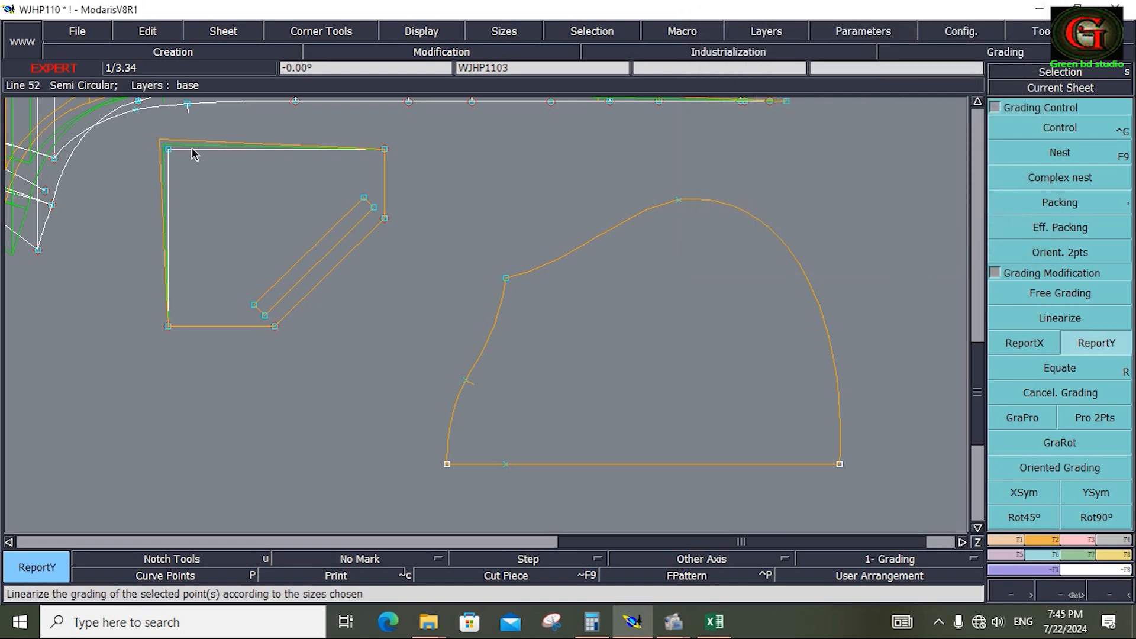
pyautogui.click(379, 158)
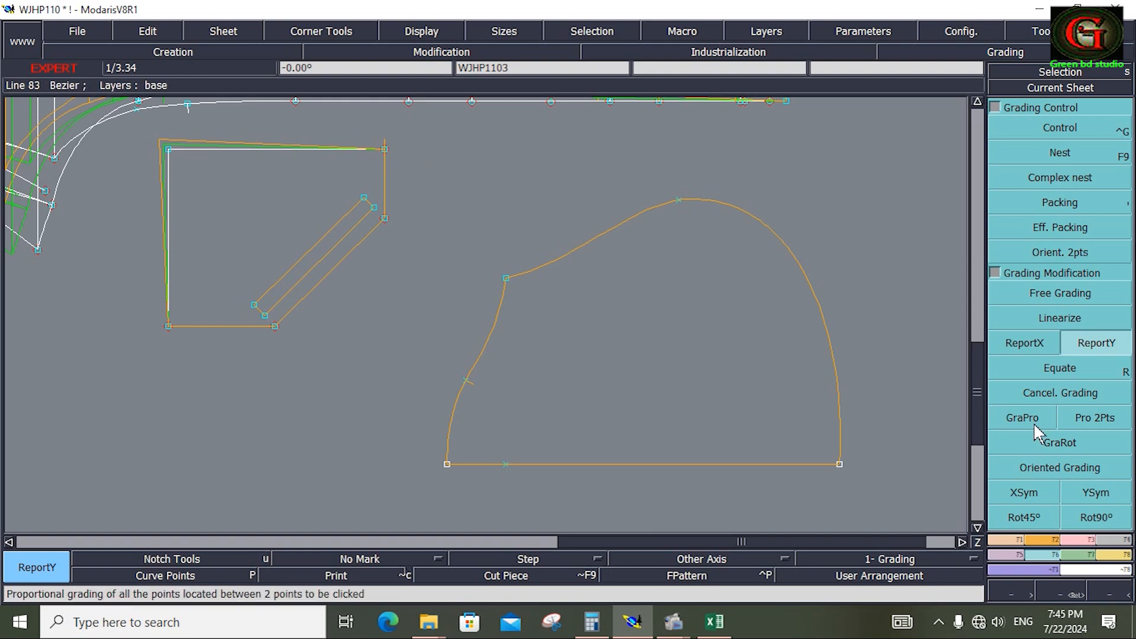
# - Attach the points at the angled pocket piece's upper right corner and report the upper left corner's Y grading to it
pyautogui.click(1088, 540)
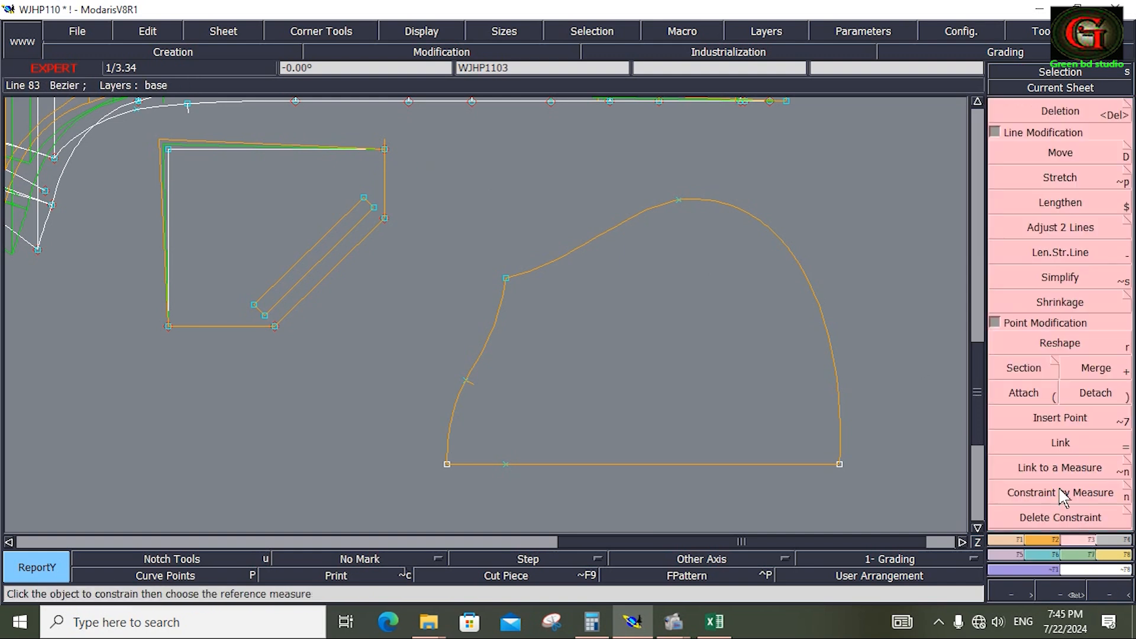
pyautogui.click(1024, 393)
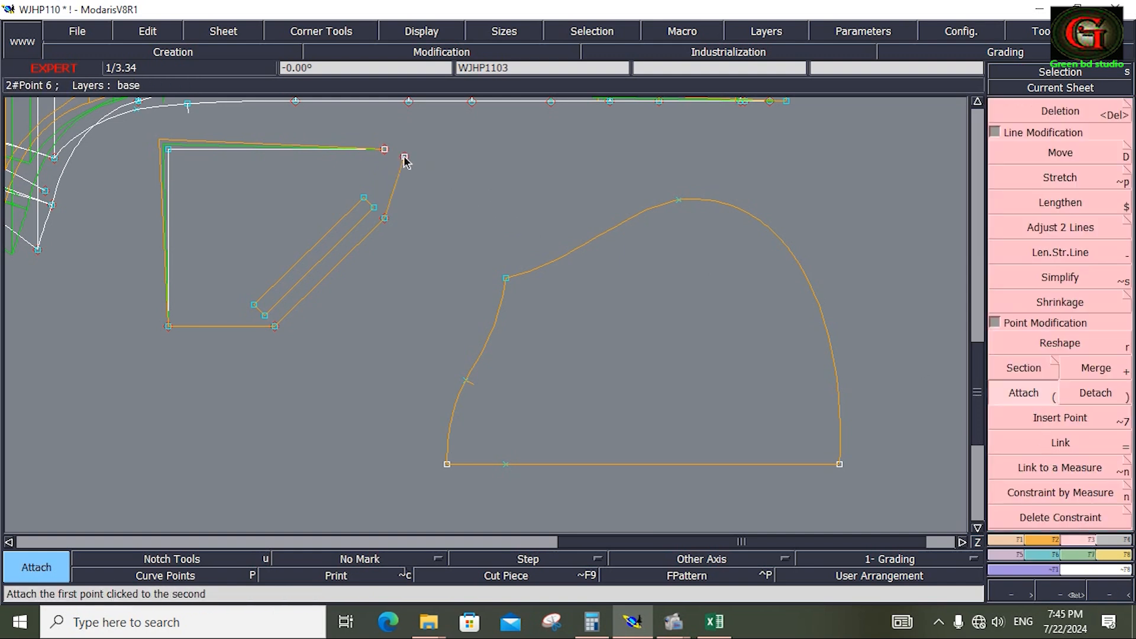
pyautogui.click(386, 151)
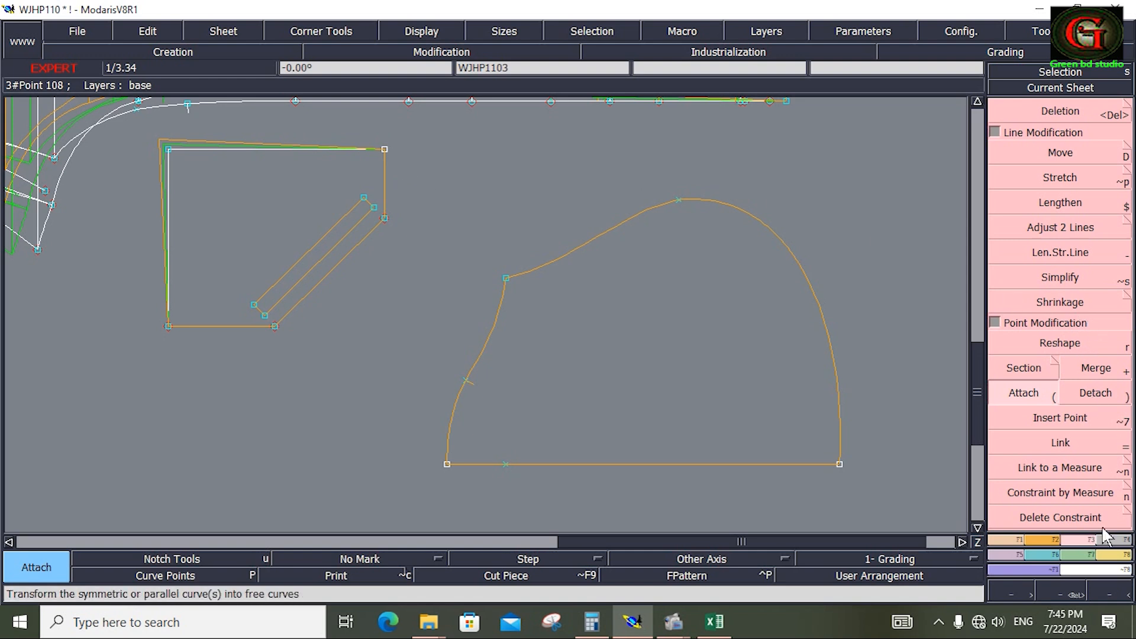
pyautogui.click(1054, 565)
pyautogui.click(1096, 343)
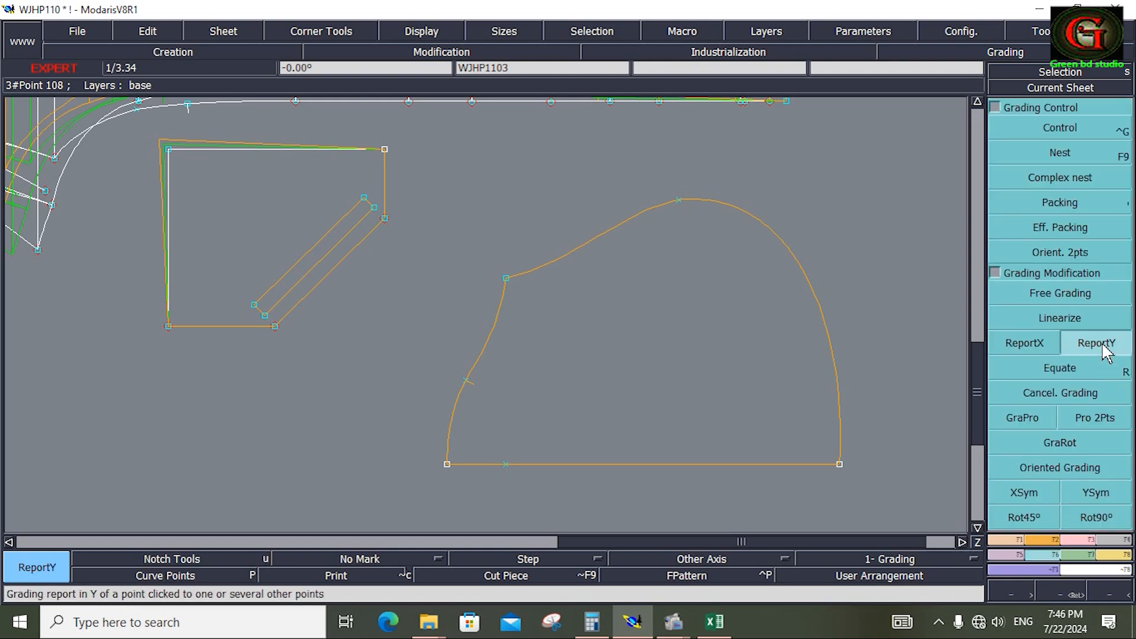
pyautogui.click(169, 150)
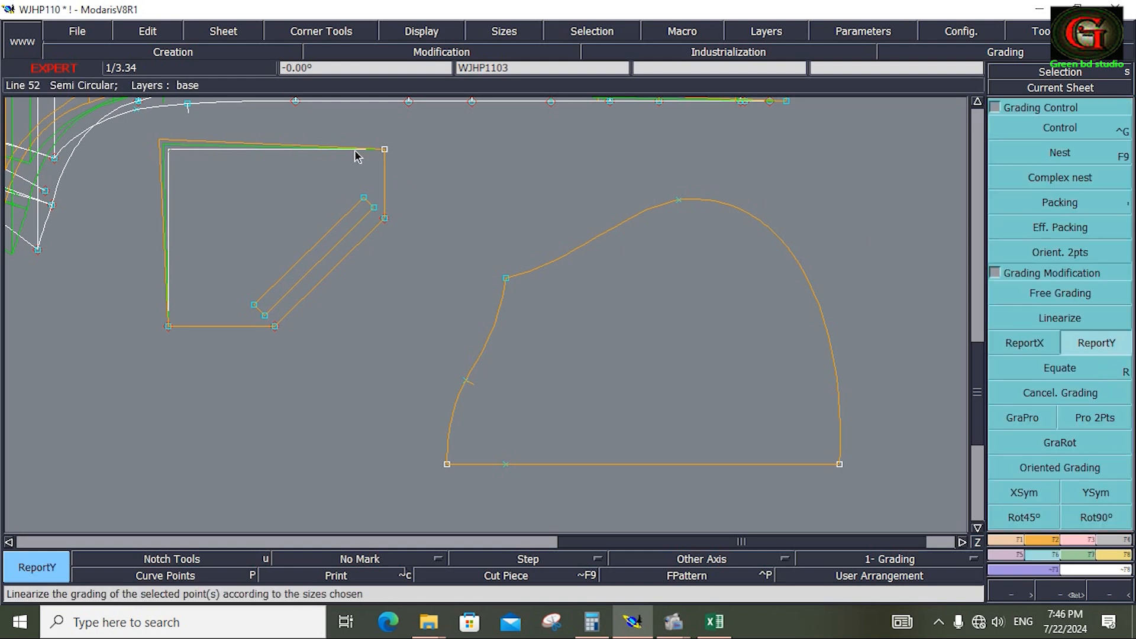
pyautogui.click(384, 151)
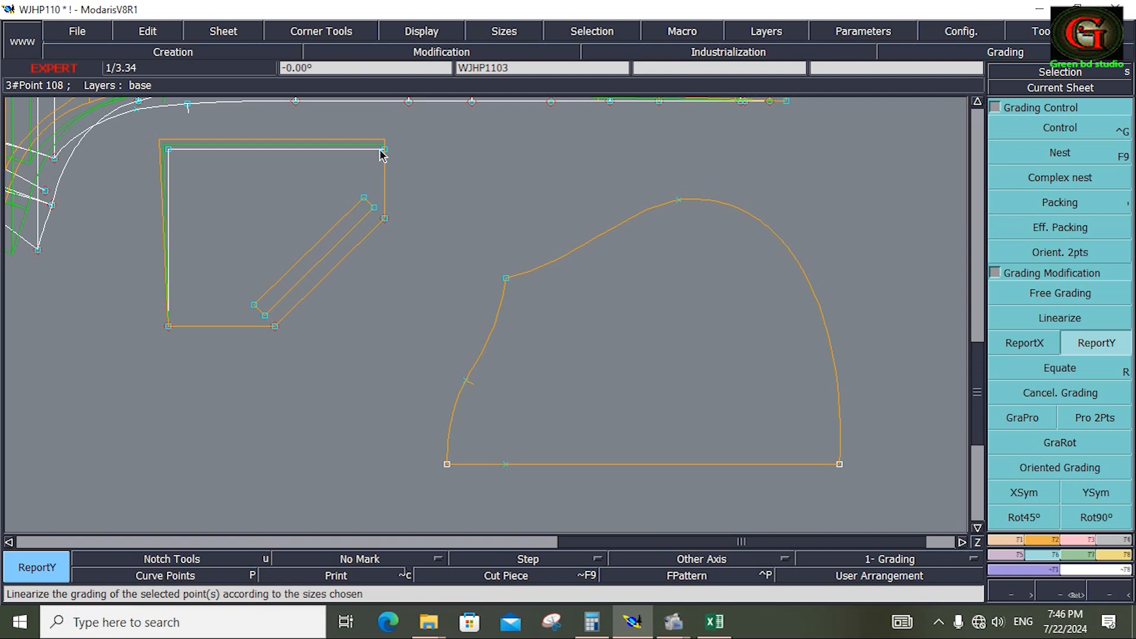
# - Report the X grading of the angled pocket piece's upper left corner to its lower left corner
pyautogui.click(1021, 343)
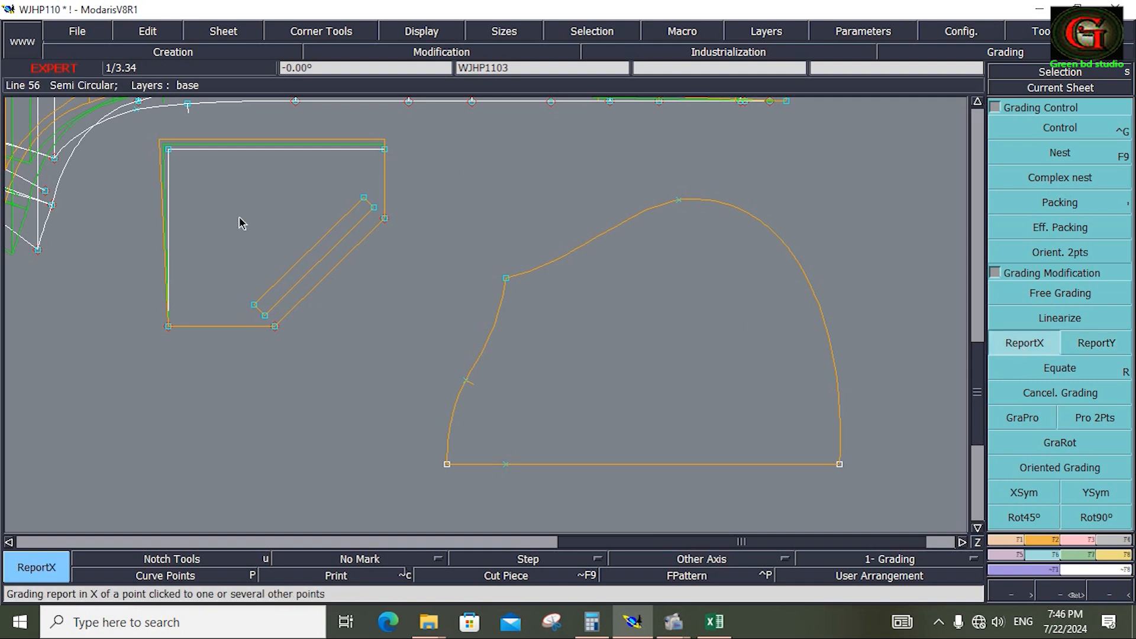
pyautogui.click(168, 326)
pyautogui.press('(')
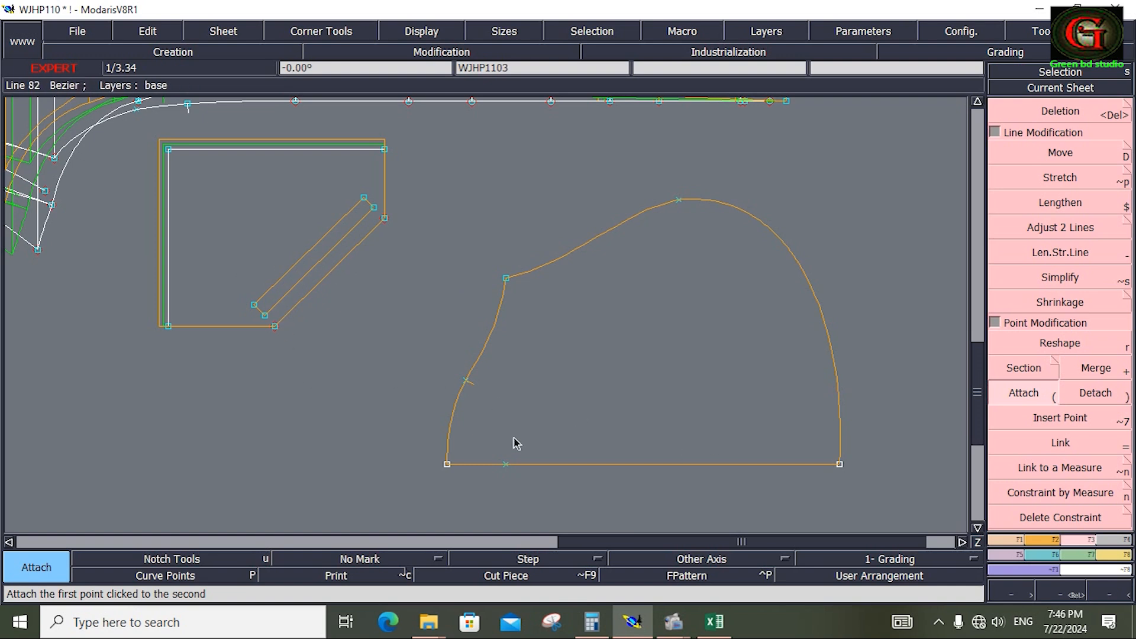
# - Check the hood rows in the Excel measurement chart and set the ddx grading of the hood's lower right corner to 1 for both size steps
pyautogui.click(715, 621)
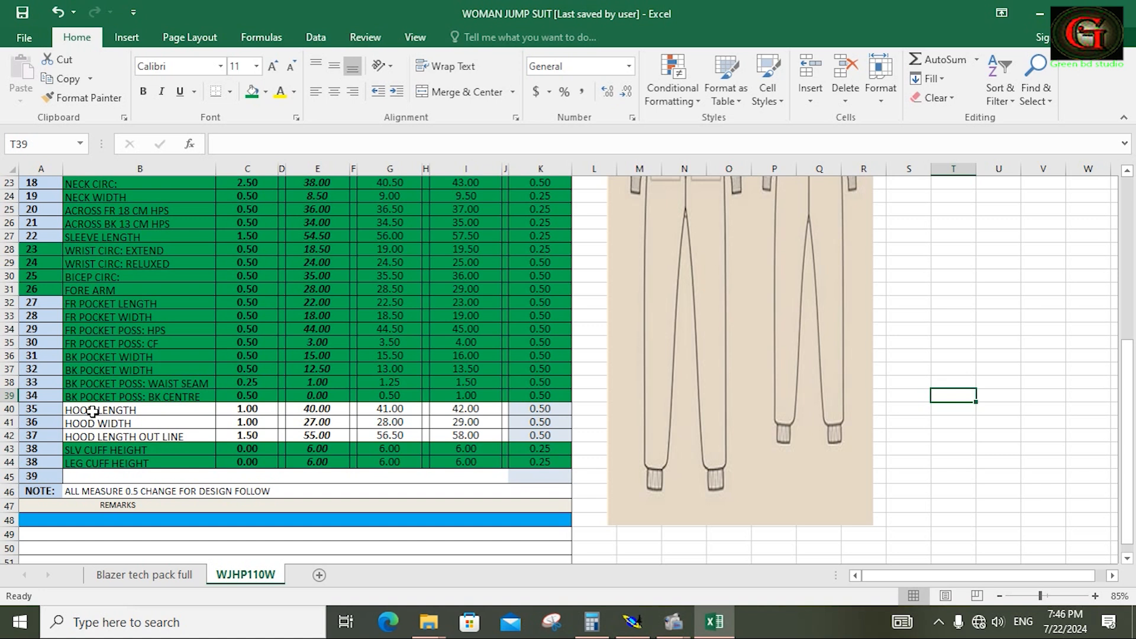
pyautogui.moveTo(93, 410); pyautogui.dragTo(526, 436)
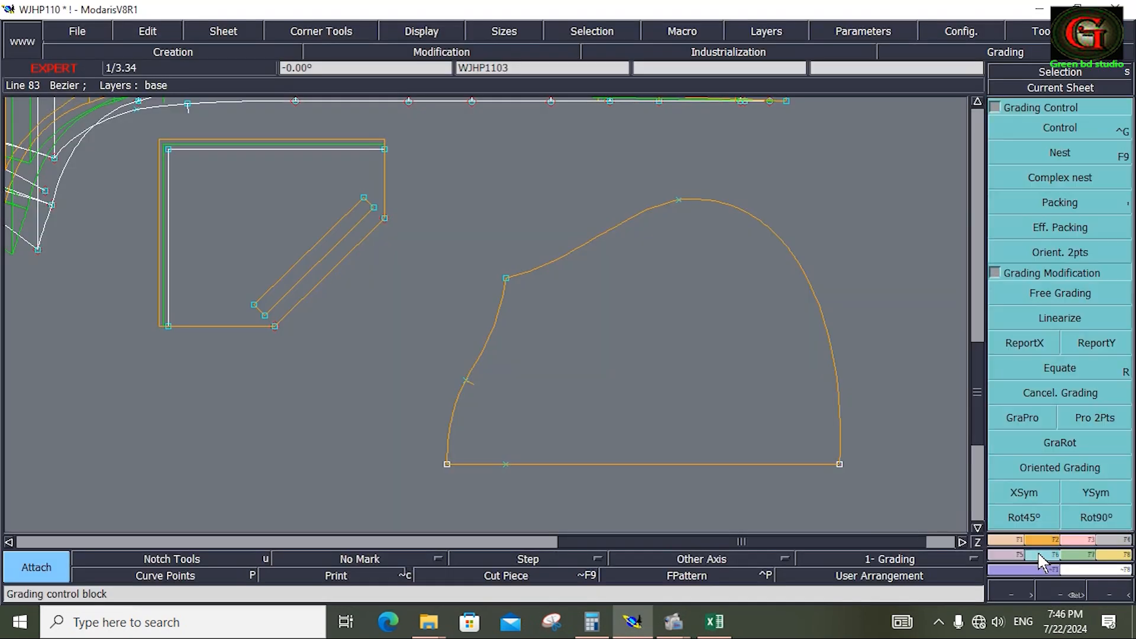
pyautogui.click(1061, 131)
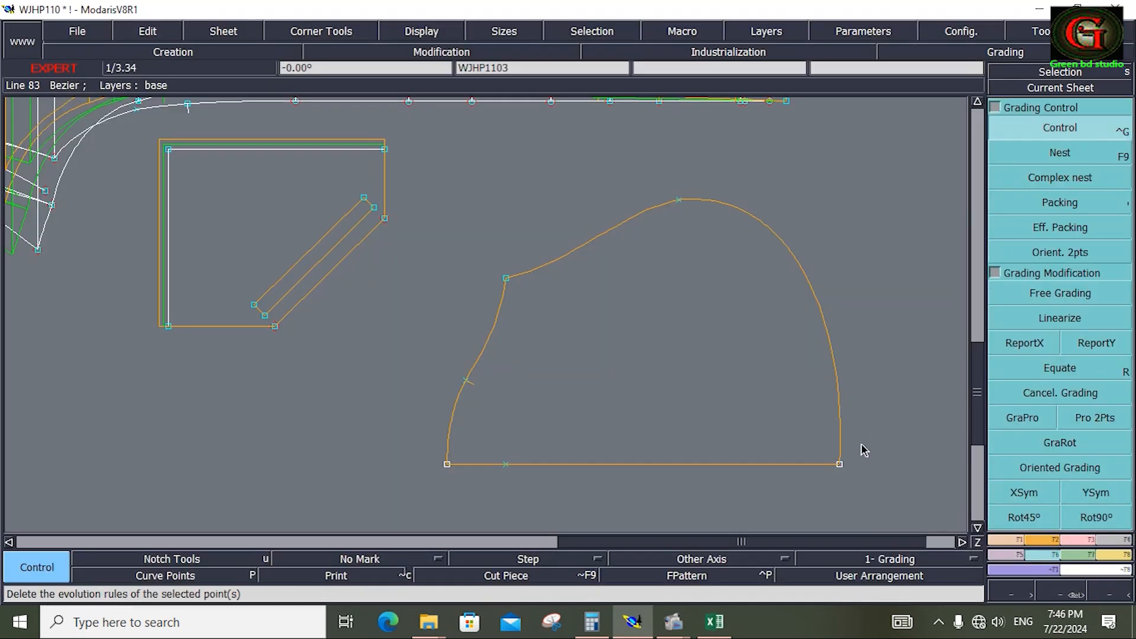
pyautogui.click(840, 465)
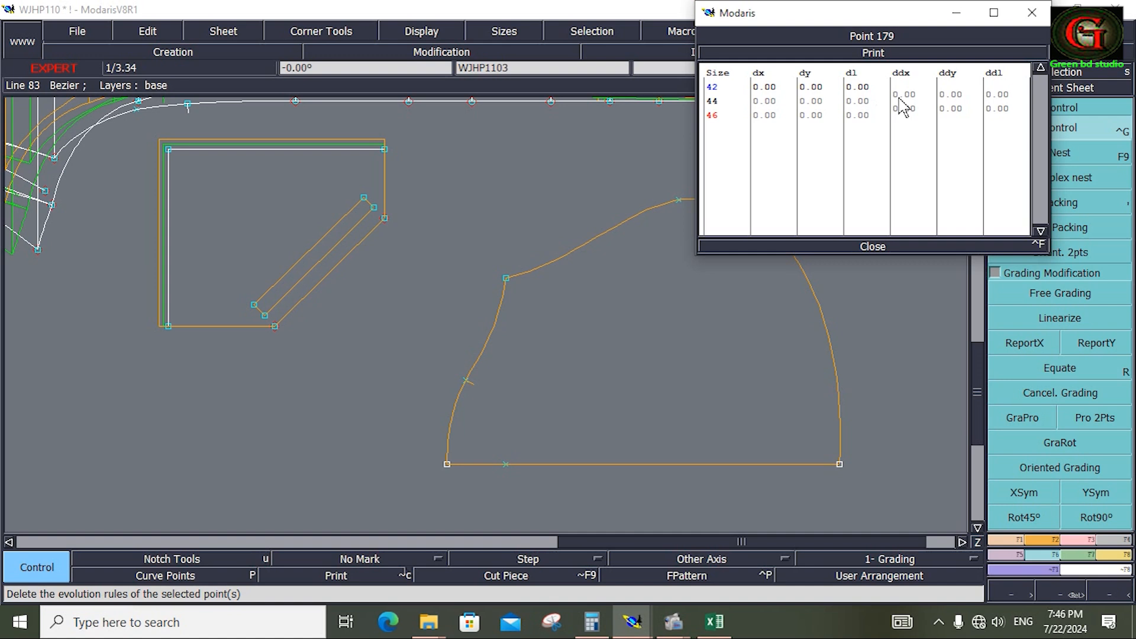
pyautogui.moveTo(901, 93); pyautogui.dragTo(904, 110)
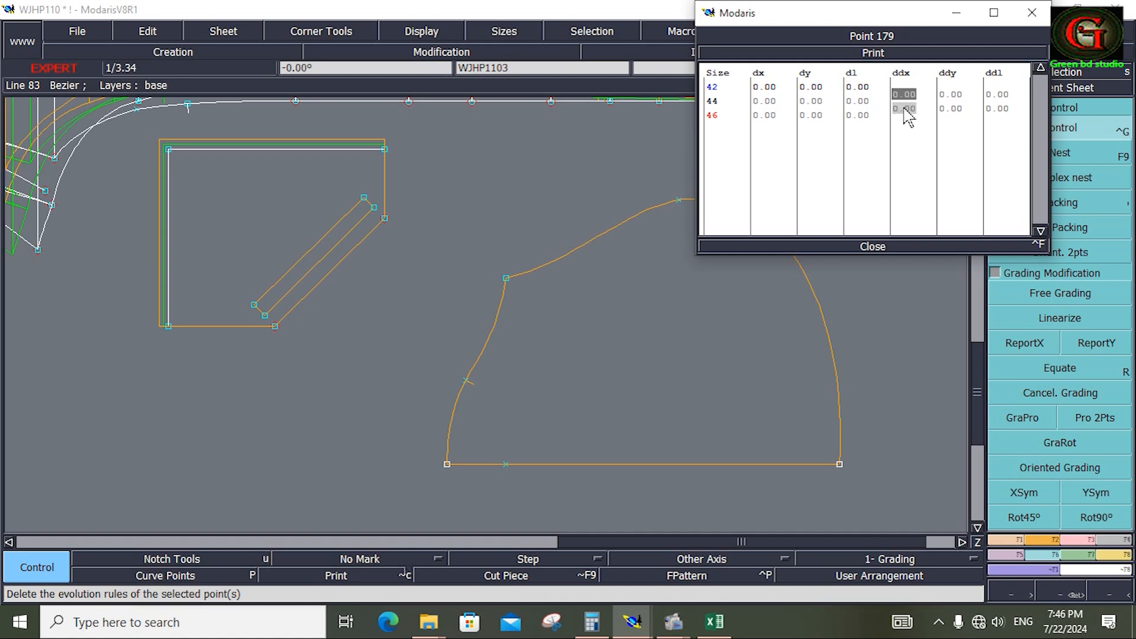
pyautogui.write('1')
pyautogui.press('Return')
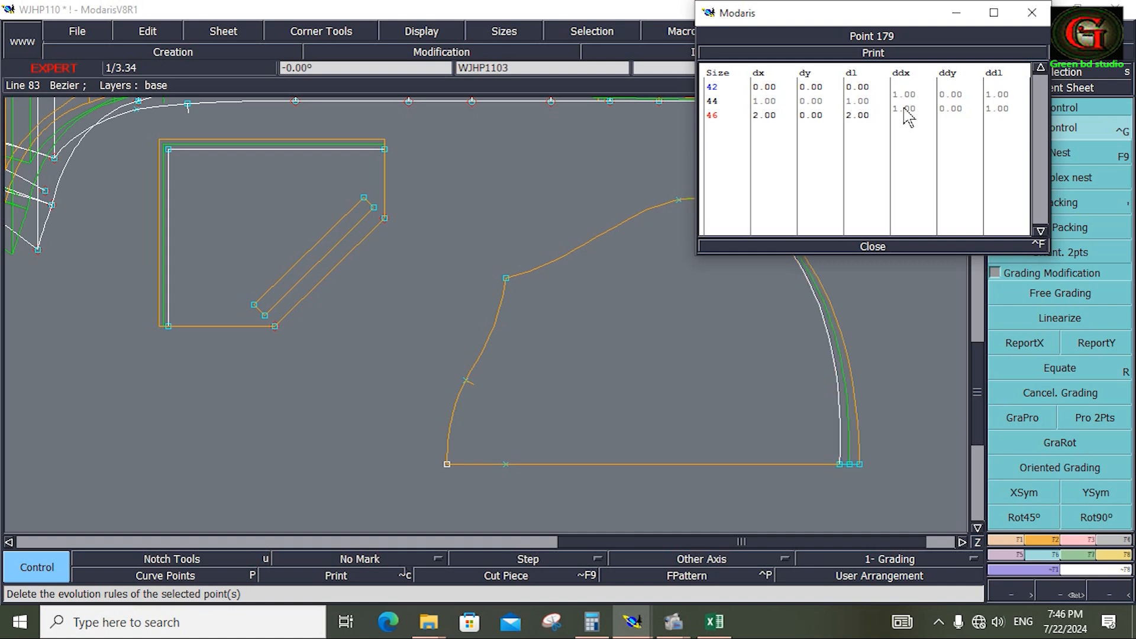
pyautogui.click(875, 246)
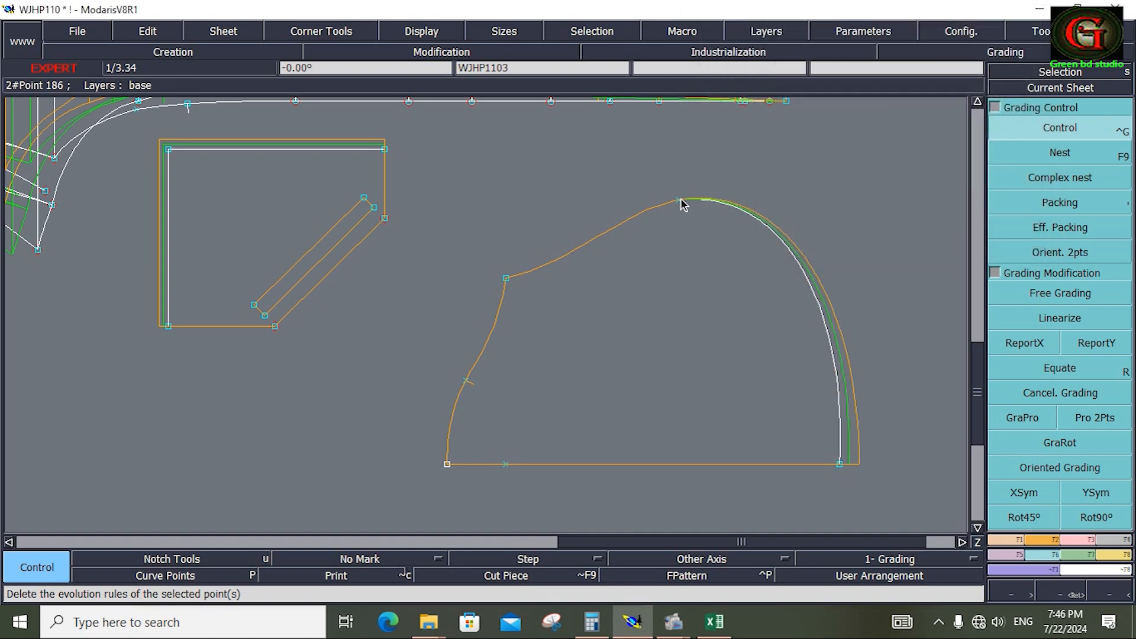
# - Set the ddy grading of the point at the top of the hood's curve to 1 for both size steps
pyautogui.click(684, 204)
pyautogui.moveTo(950, 93); pyautogui.dragTo(961, 115)
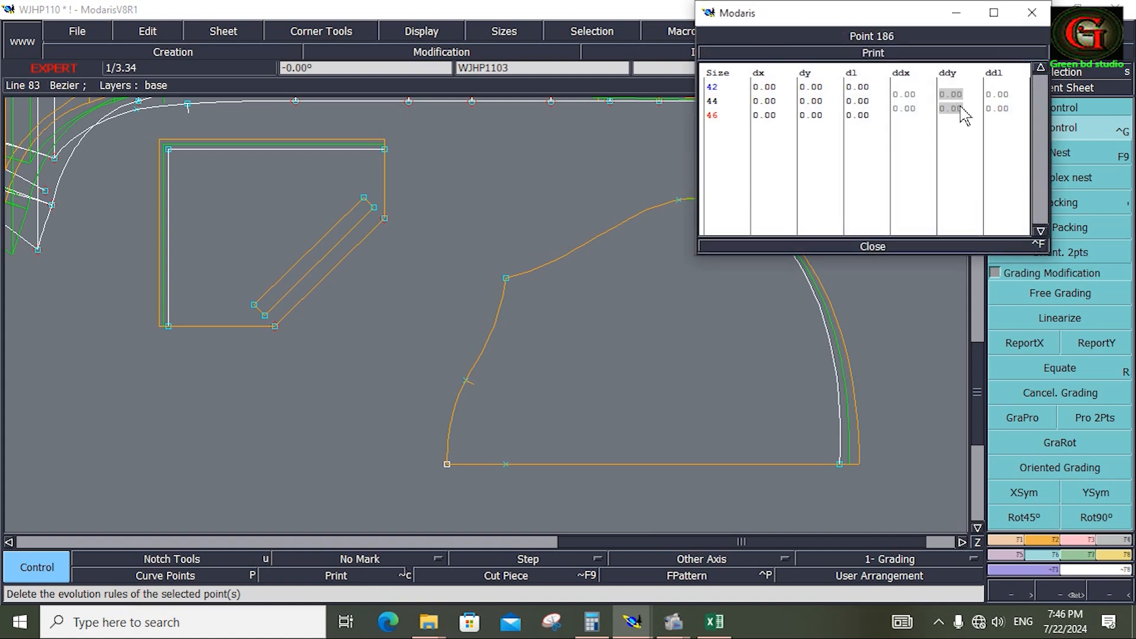
pyautogui.write('1')
pyautogui.press('Return')
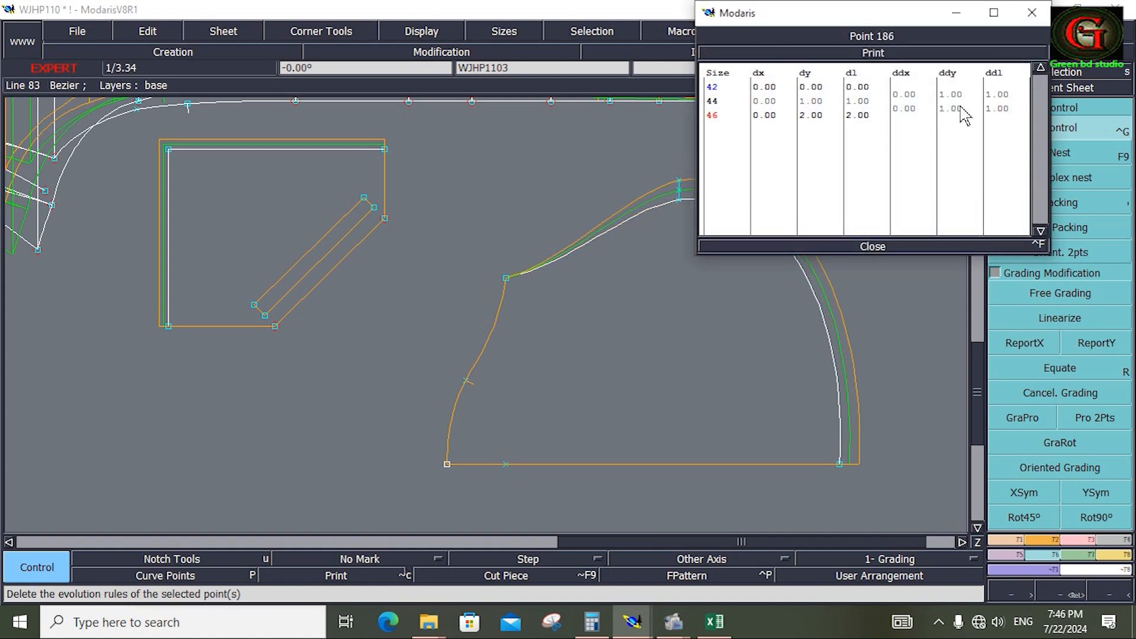
pyautogui.click(873, 247)
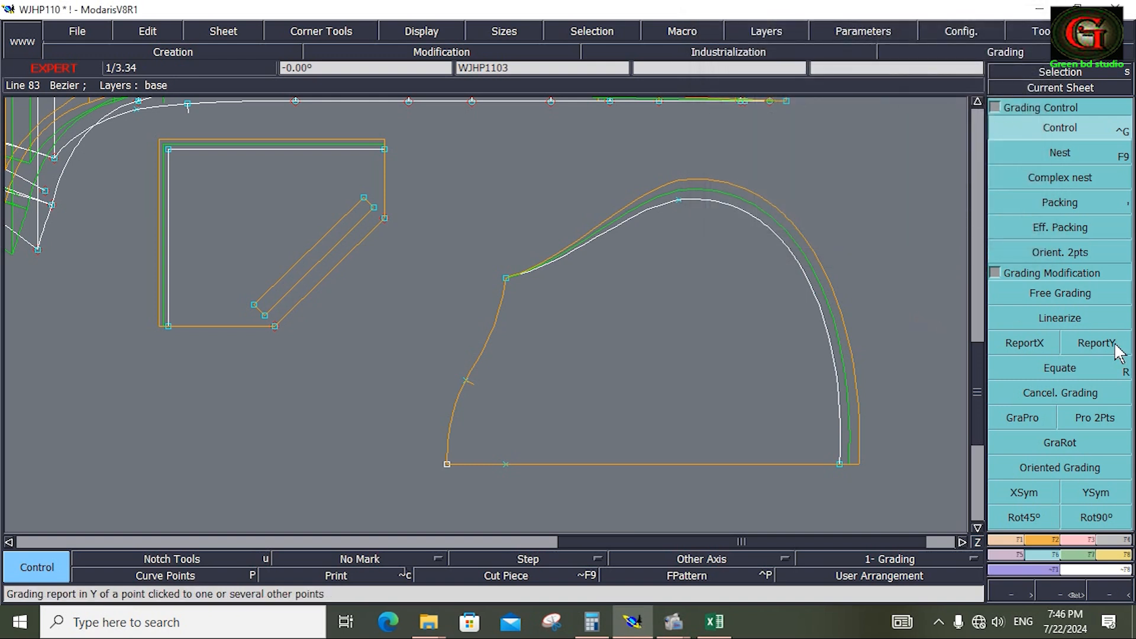
# - Open the measurement spreadsheet, empty its earlier measurements, and move its window clear of the hood
pyautogui.moveTo(404, 232); pyautogui.dragTo(541, 483)
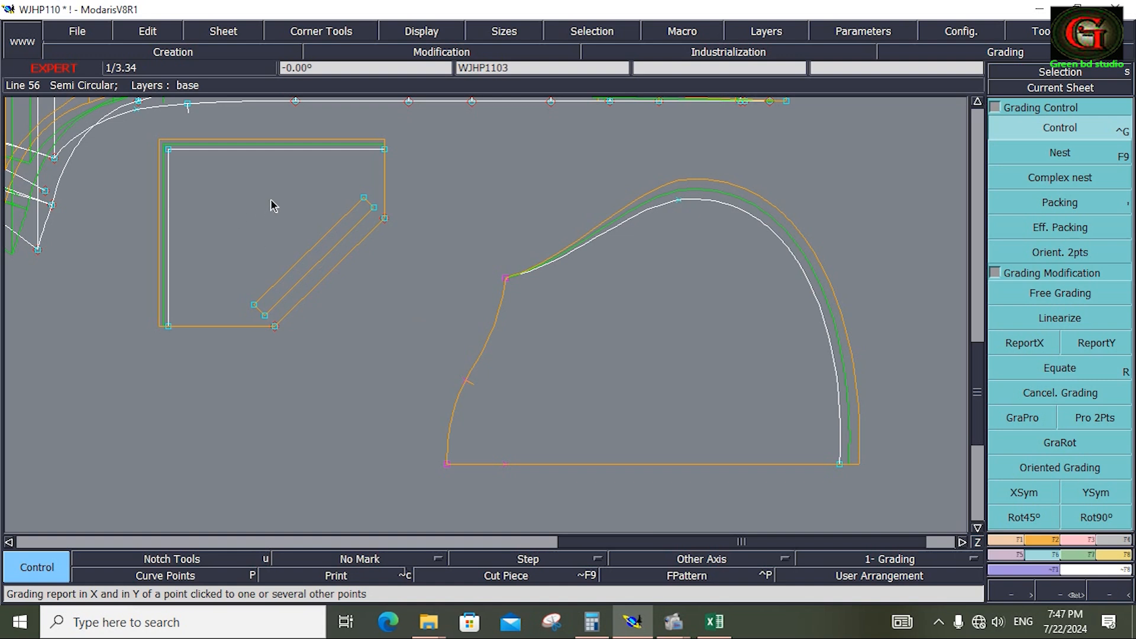
pyautogui.press('Home')
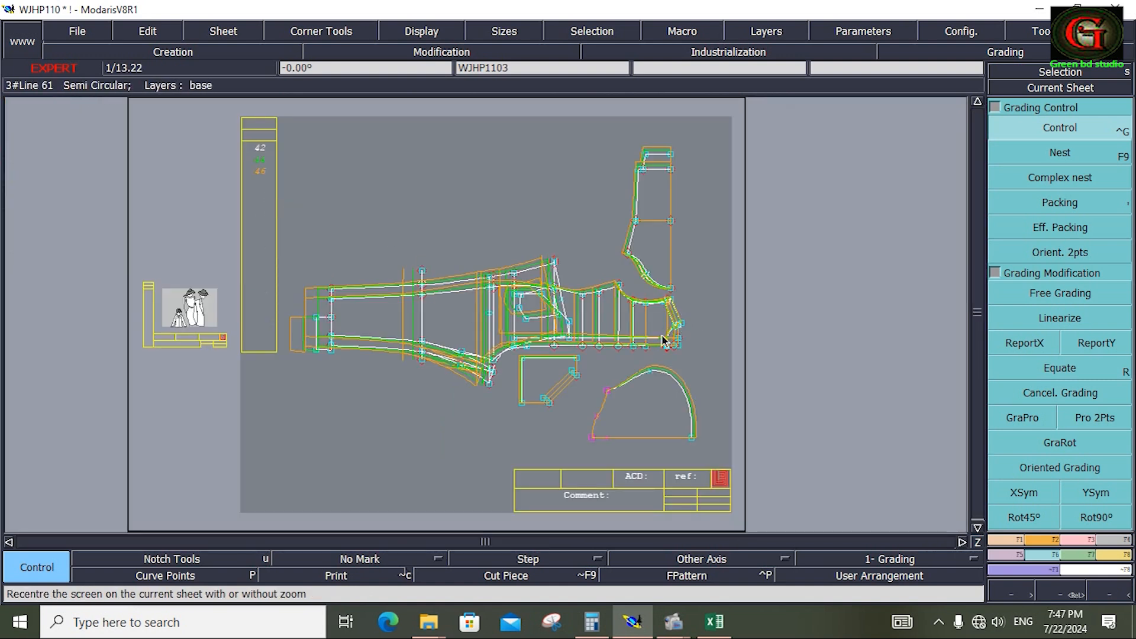
pyautogui.press('z')
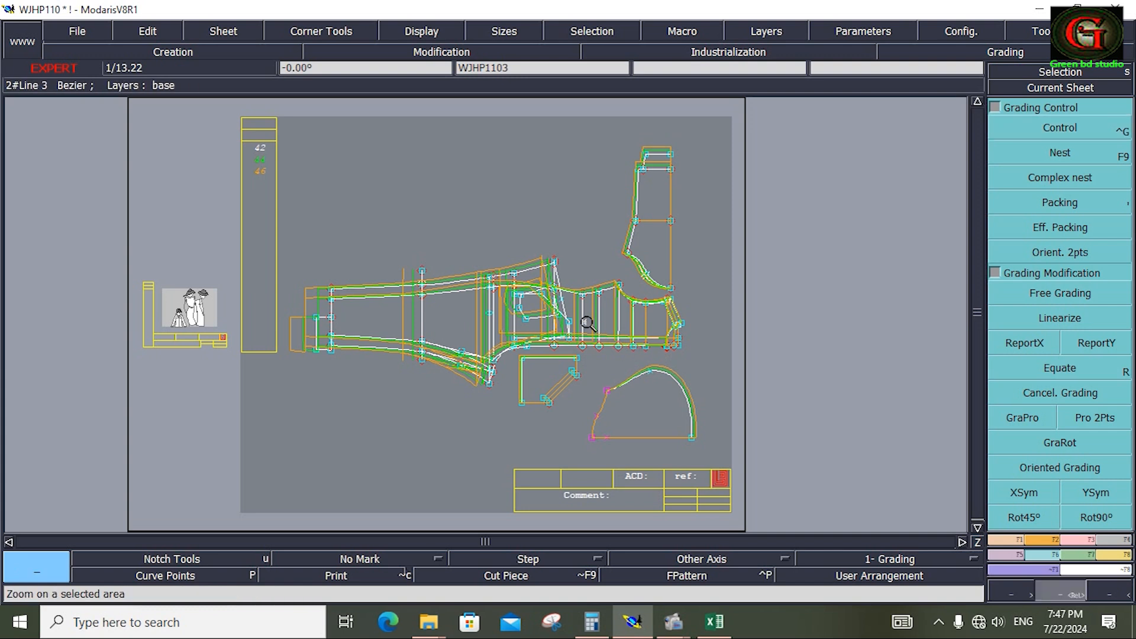
pyautogui.moveTo(583, 319); pyautogui.dragTo(719, 453)
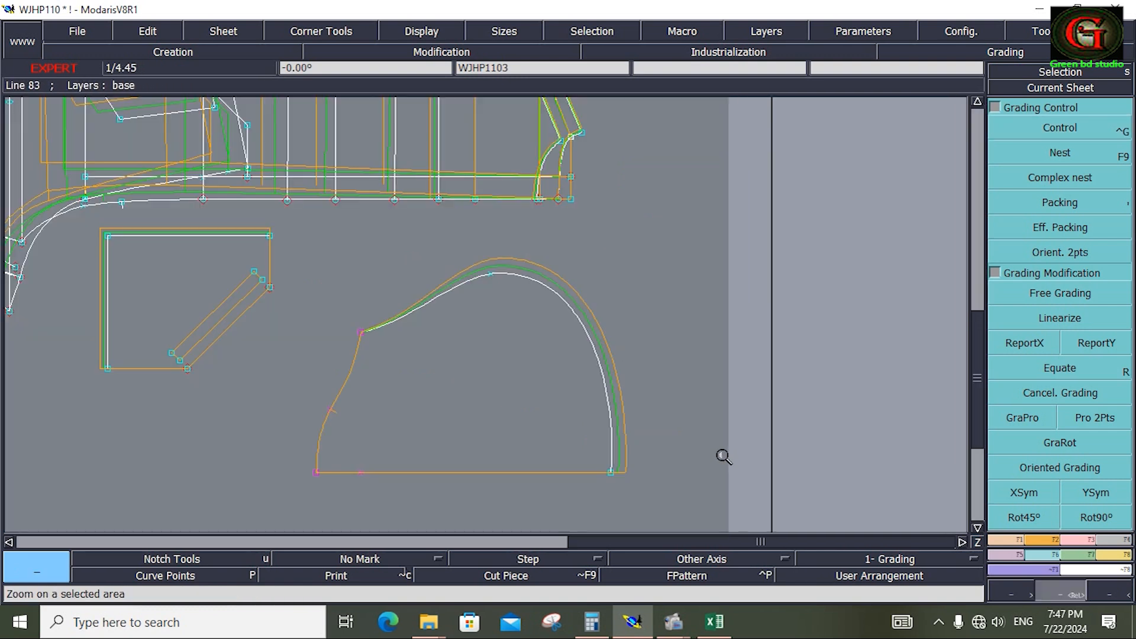
pyautogui.click(1110, 554)
pyautogui.click(1067, 126)
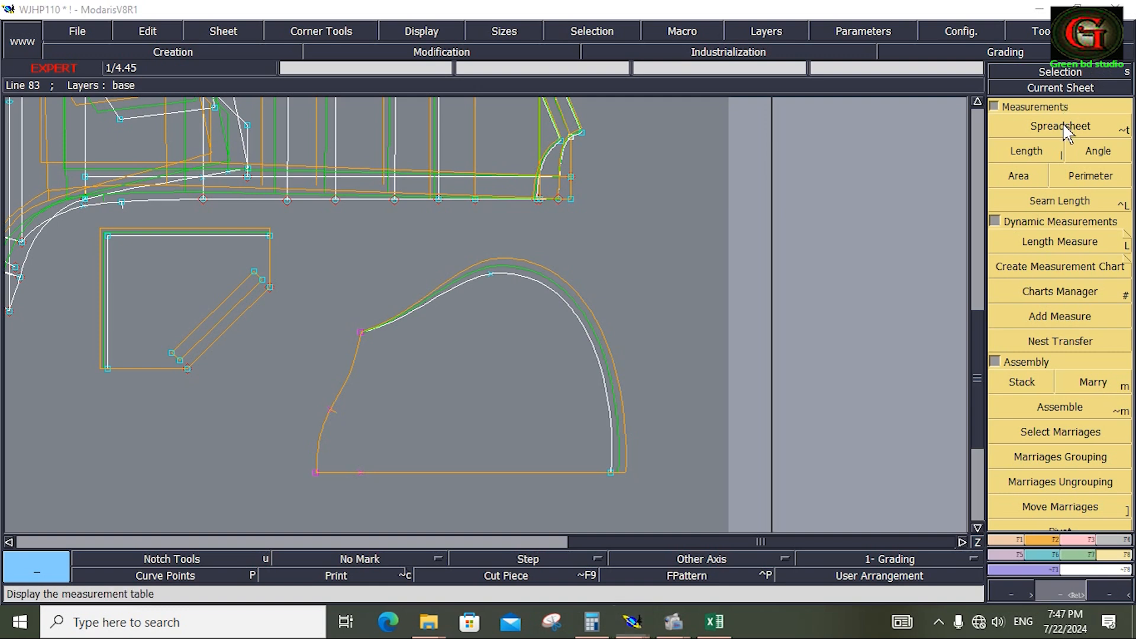
pyautogui.click(300, 170)
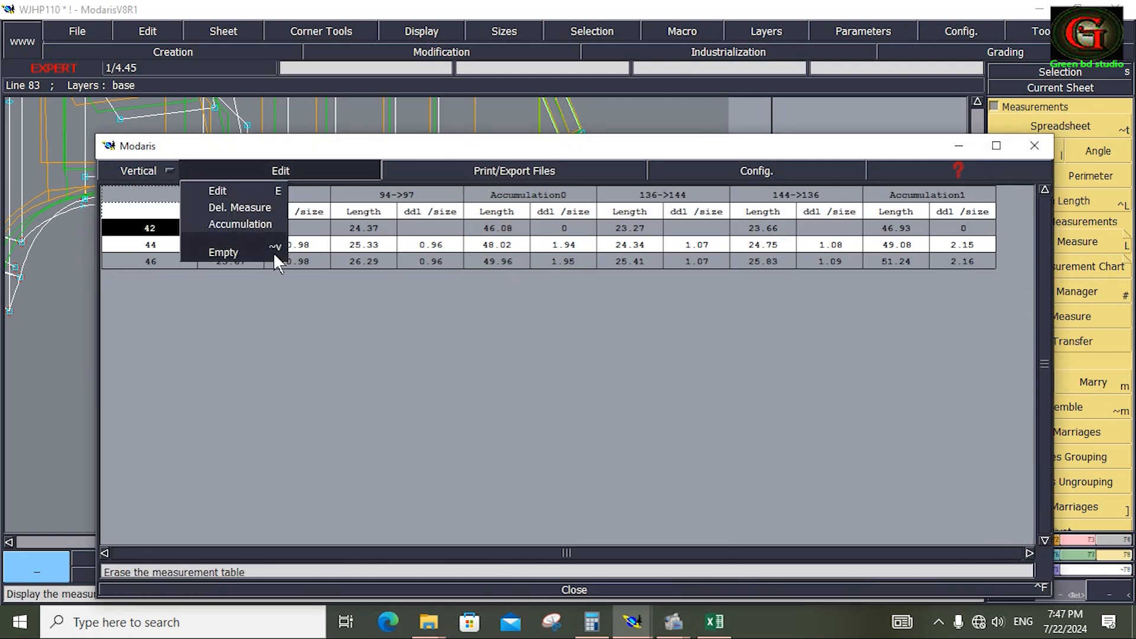
pyautogui.click(234, 250)
pyautogui.moveTo(366, 155); pyautogui.dragTo(380, 522)
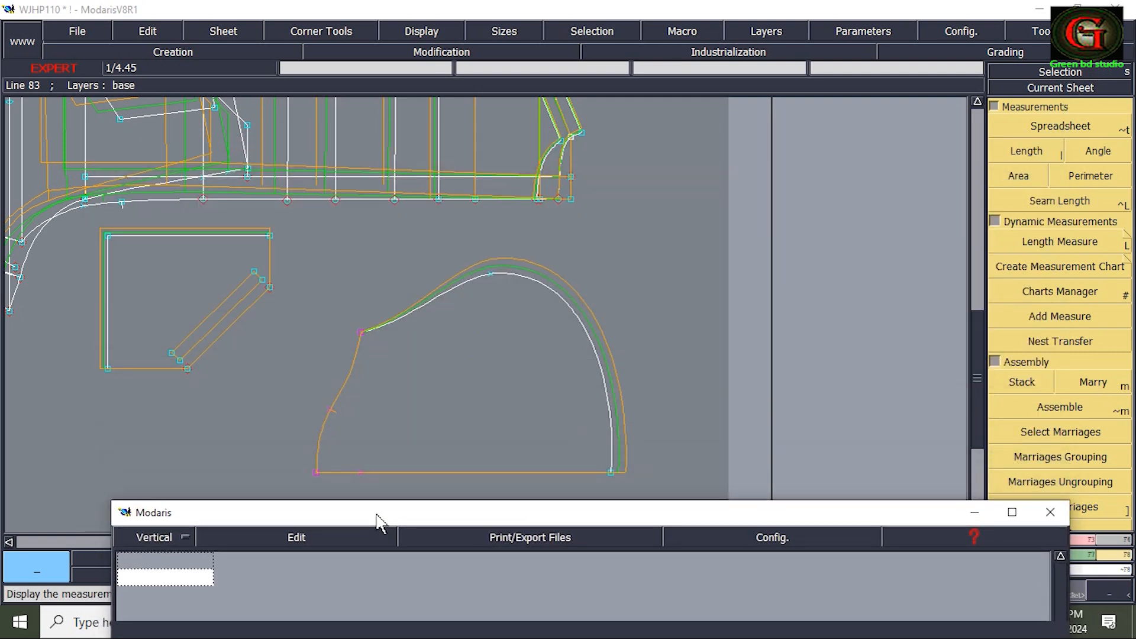
# - Measure the lengths of the inner and outer neckline curves from the shoulder end to the centre line for all sizes
pyautogui.click(1044, 152)
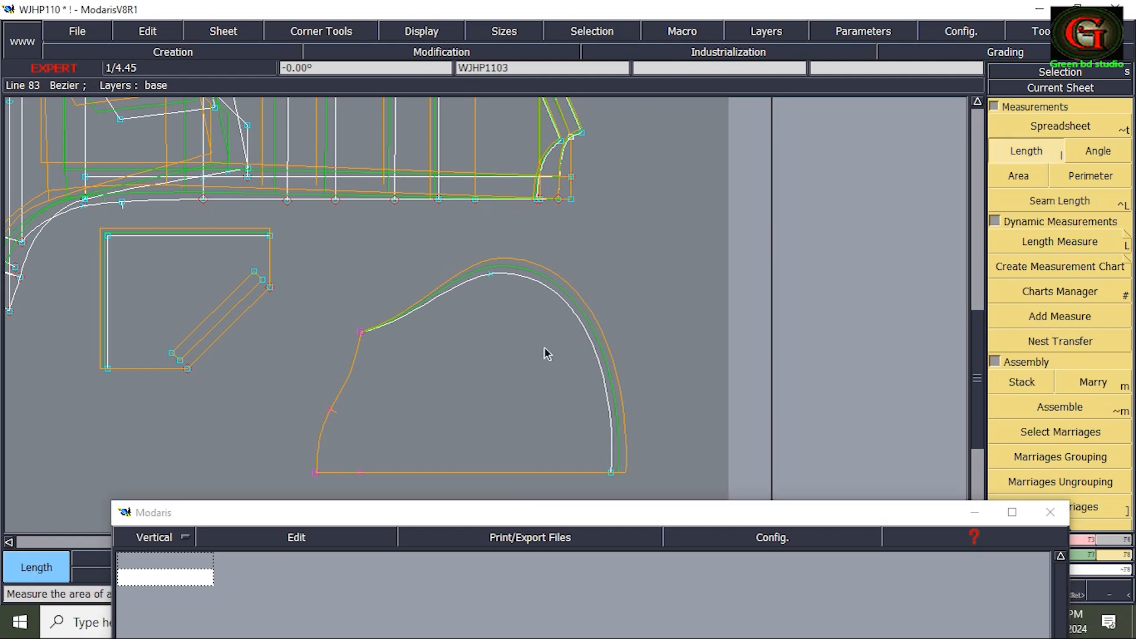
pyautogui.press('space')
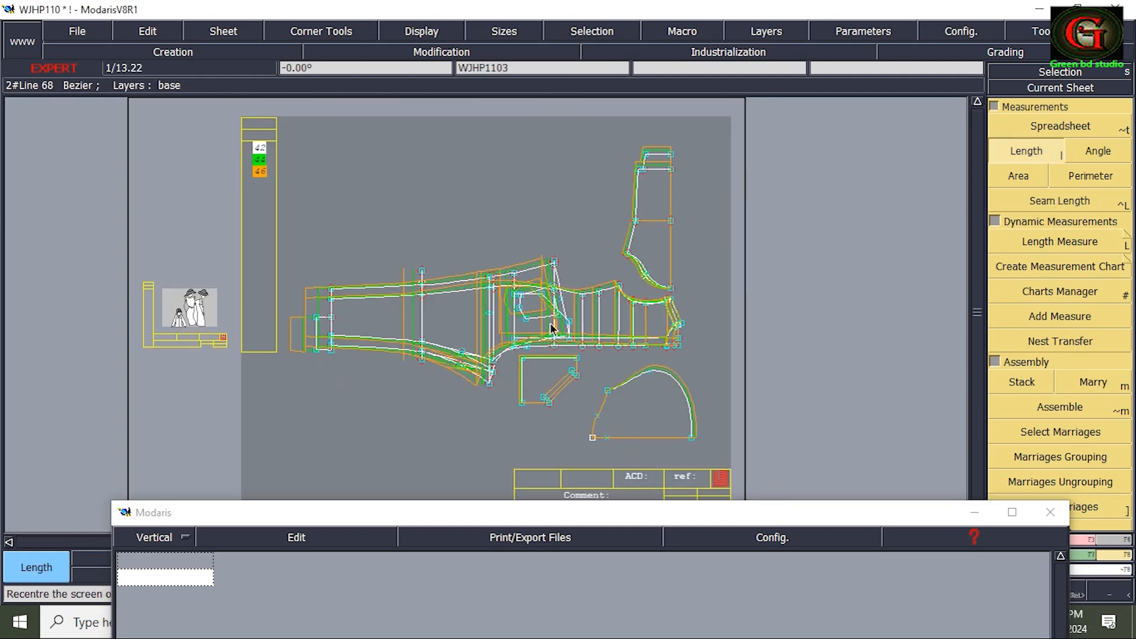
pyautogui.press('z')
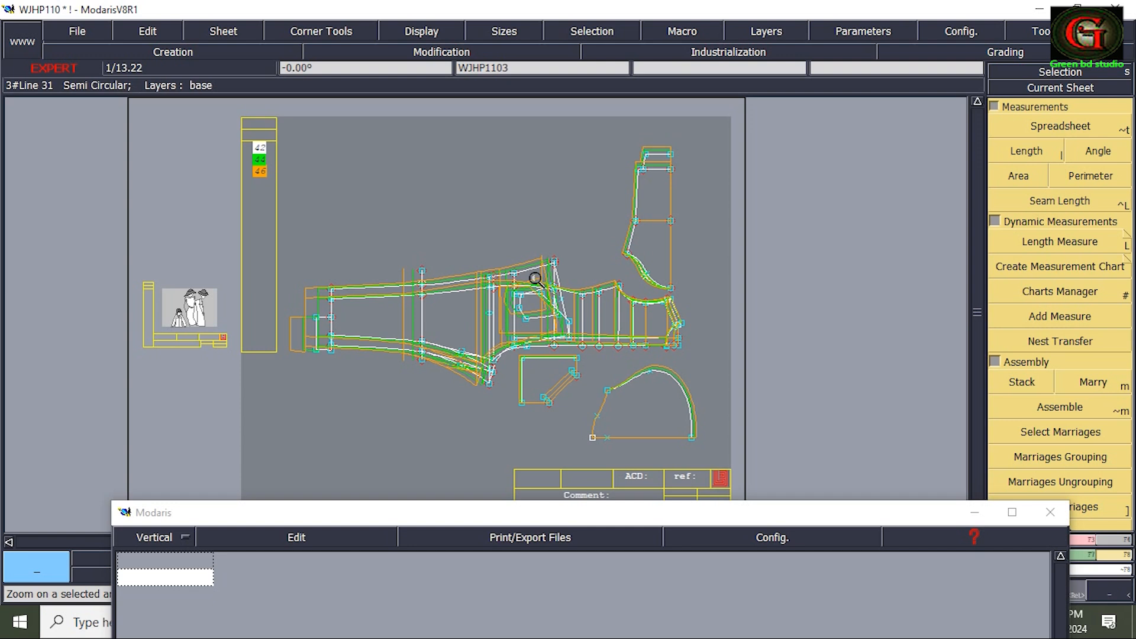
pyautogui.moveTo(538, 274); pyautogui.dragTo(737, 461)
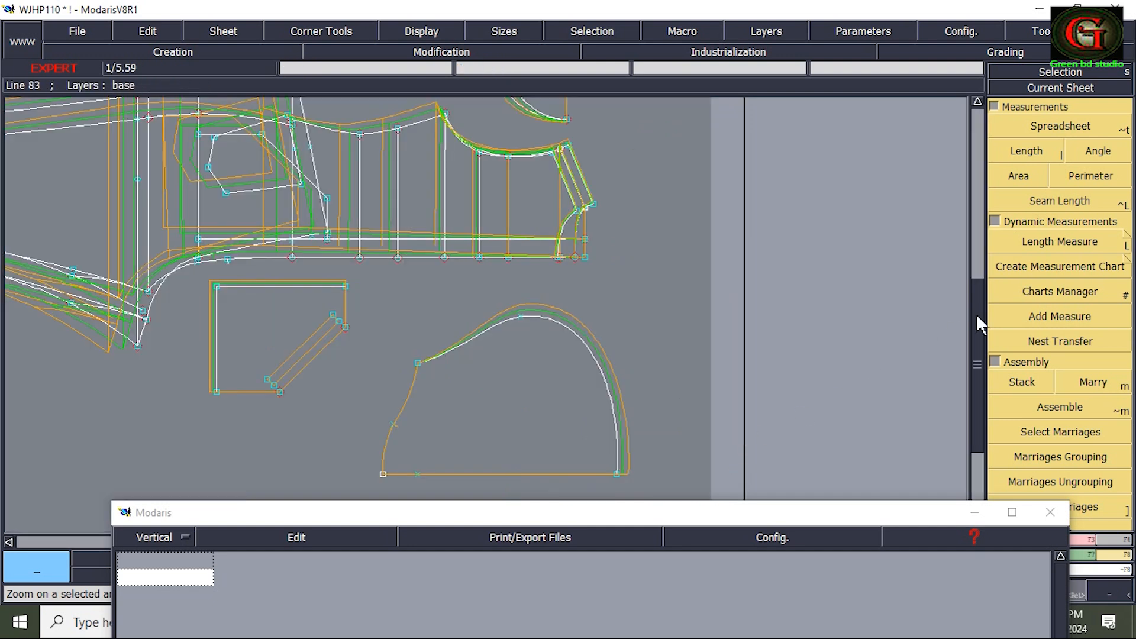
pyautogui.click(1026, 152)
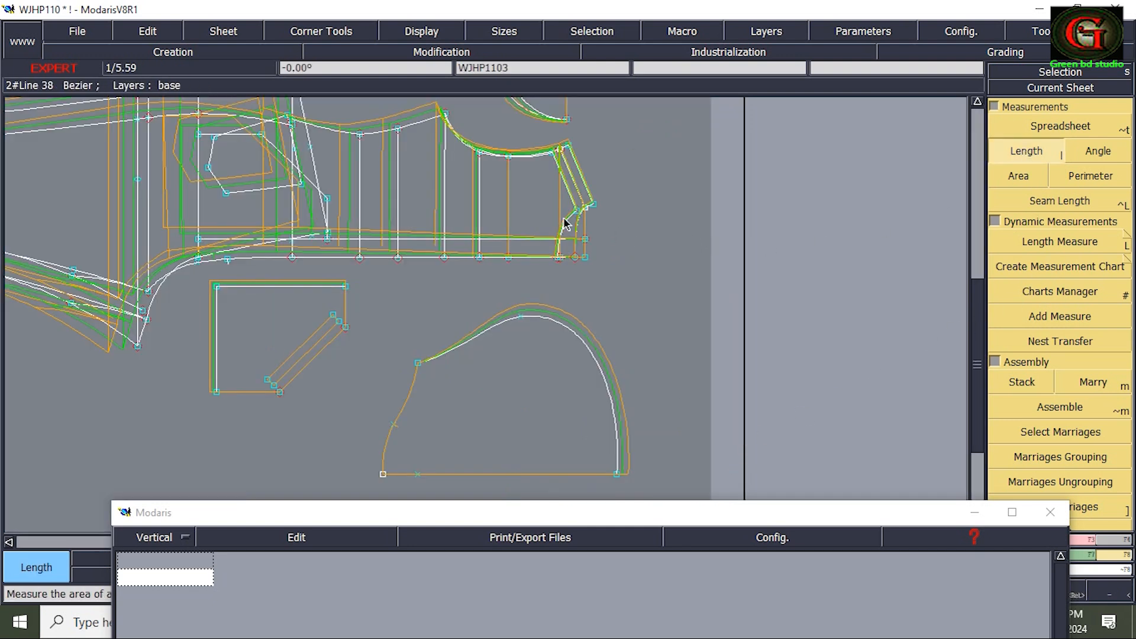
pyautogui.click(584, 209)
pyautogui.click(559, 258)
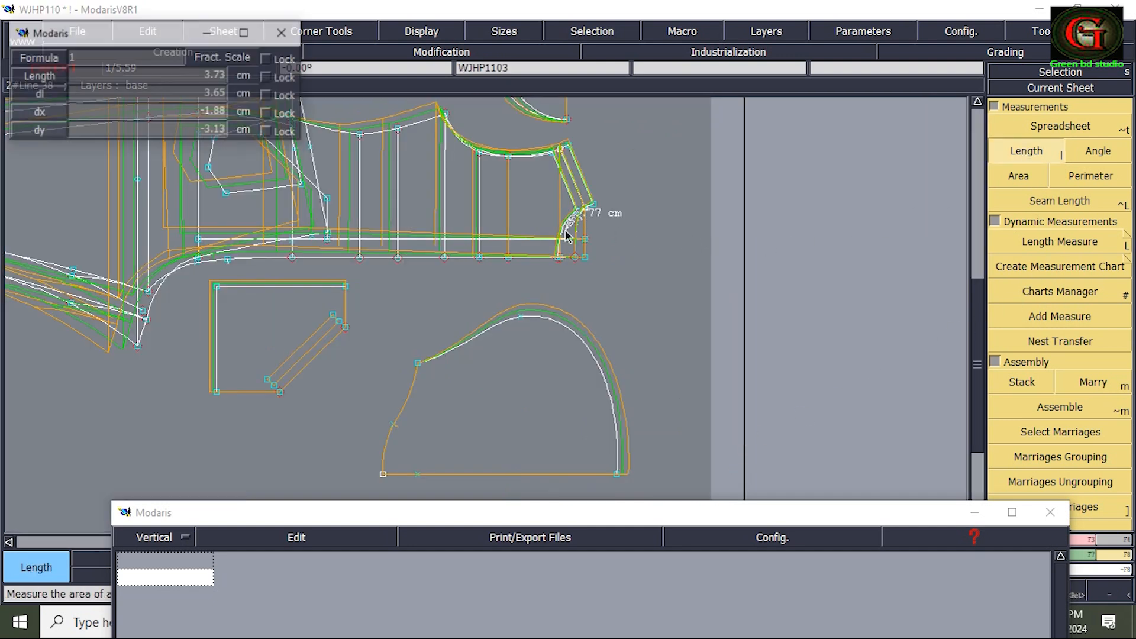
pyautogui.click(559, 262)
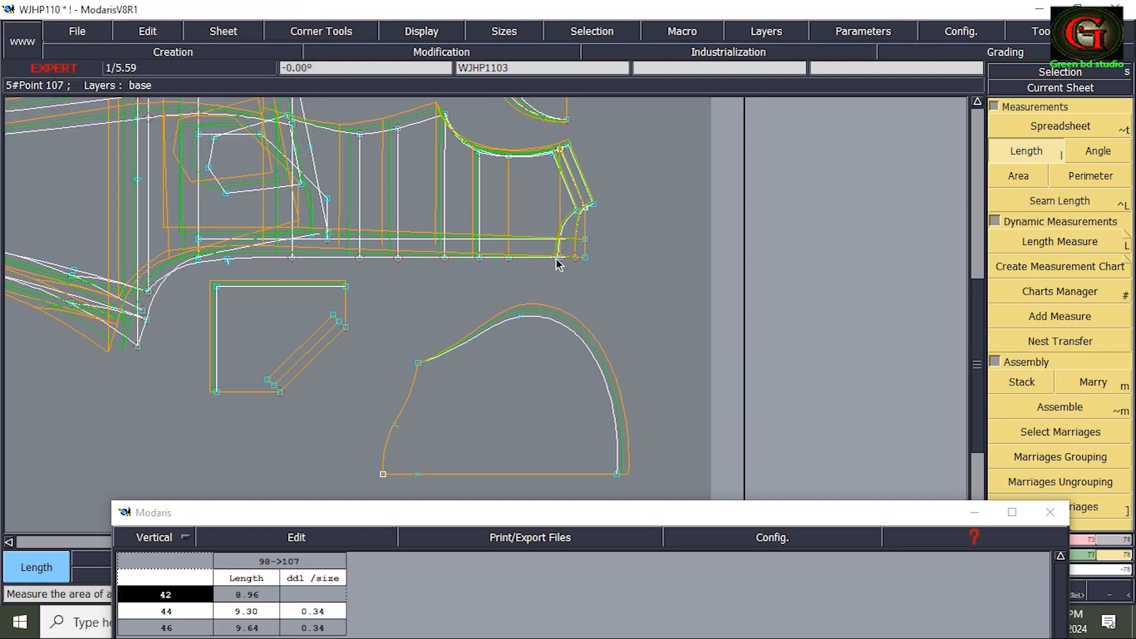
pyautogui.click(590, 207)
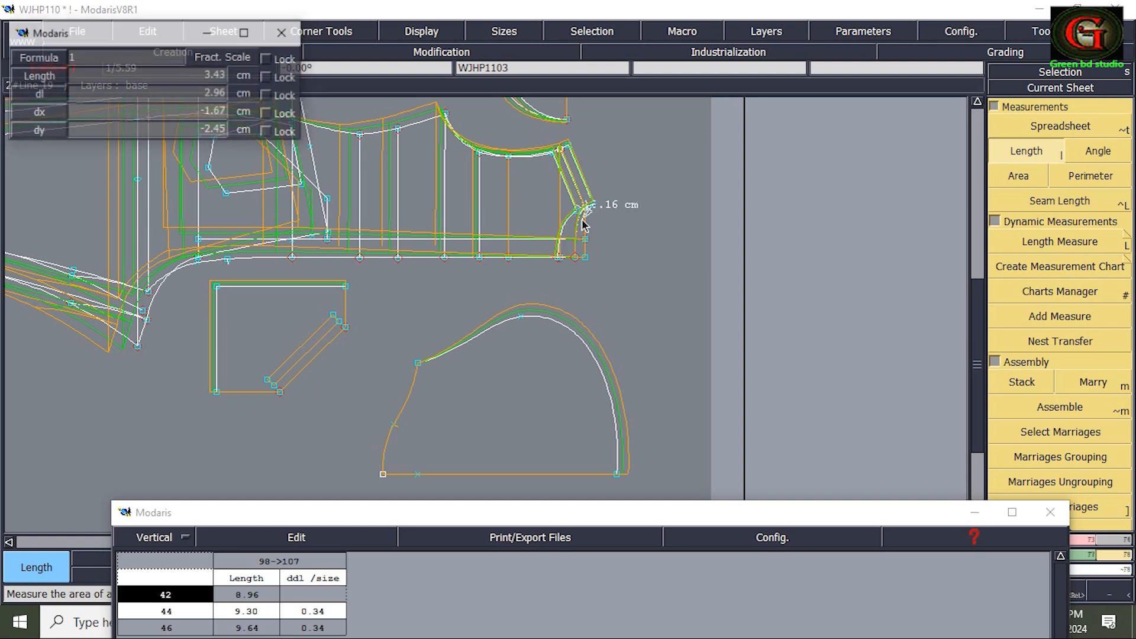
pyautogui.click(578, 262)
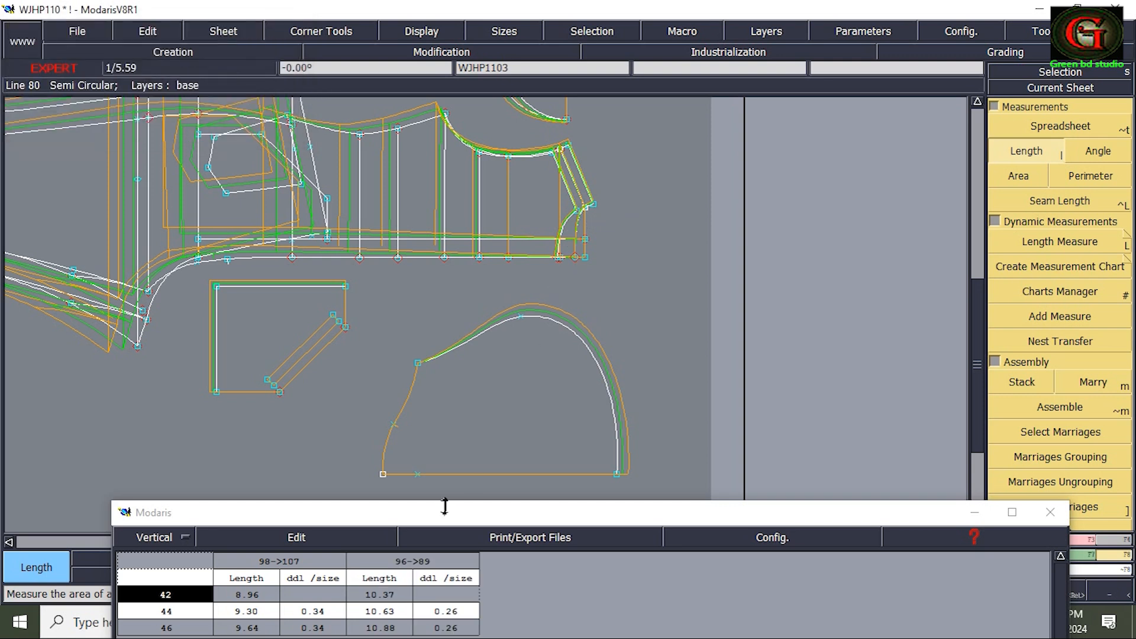
# - Add an accumulation of the two neckline measurements to the spreadsheet and move its window clear of the hood
pyautogui.click(301, 536)
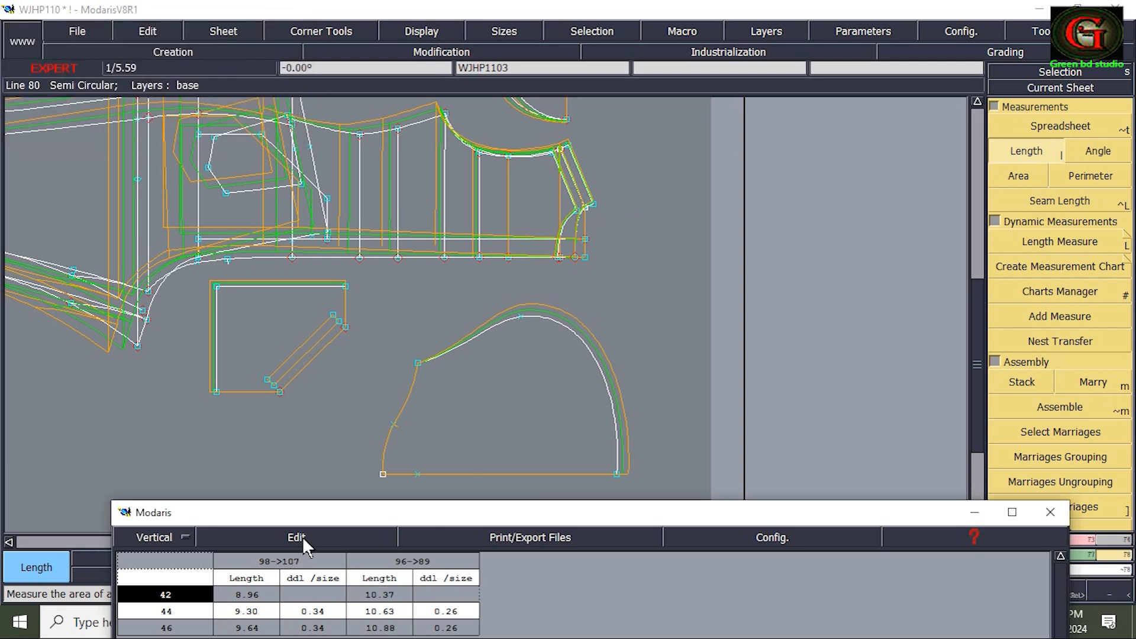
pyautogui.click(305, 532)
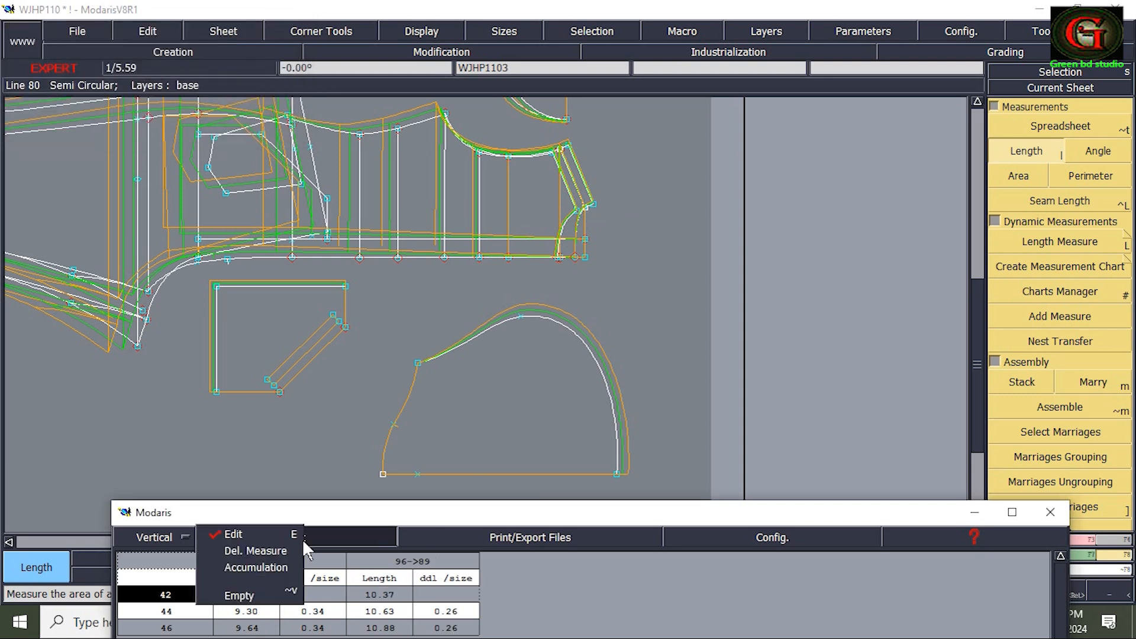
pyautogui.click(278, 563)
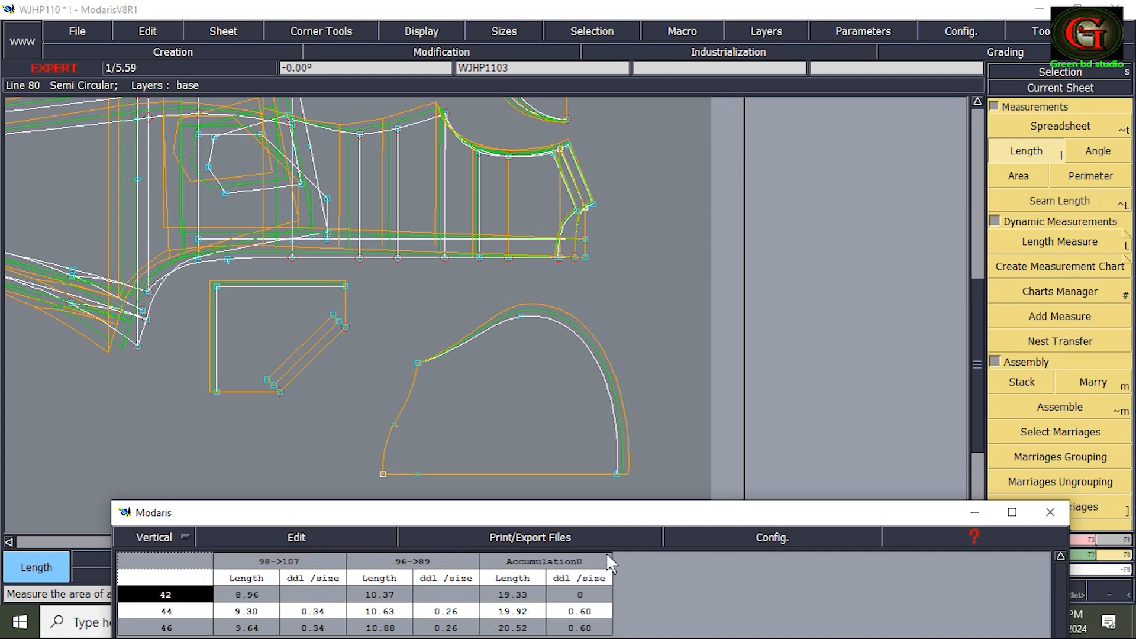
pyautogui.moveTo(606, 520); pyautogui.dragTo(629, 413)
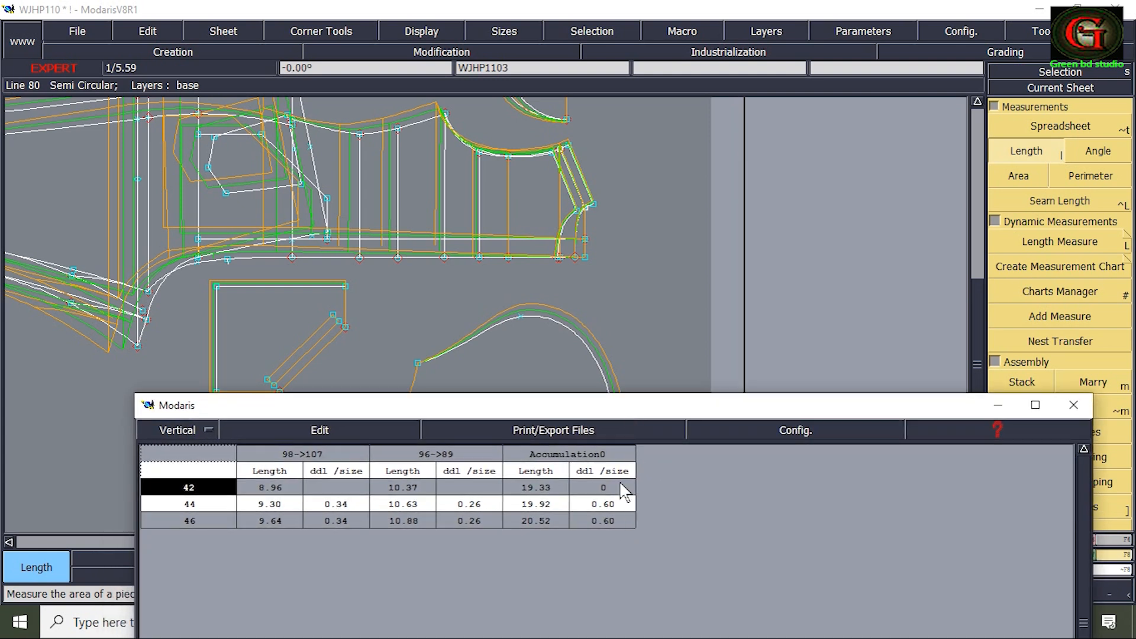
pyautogui.moveTo(607, 408); pyautogui.dragTo(628, 523)
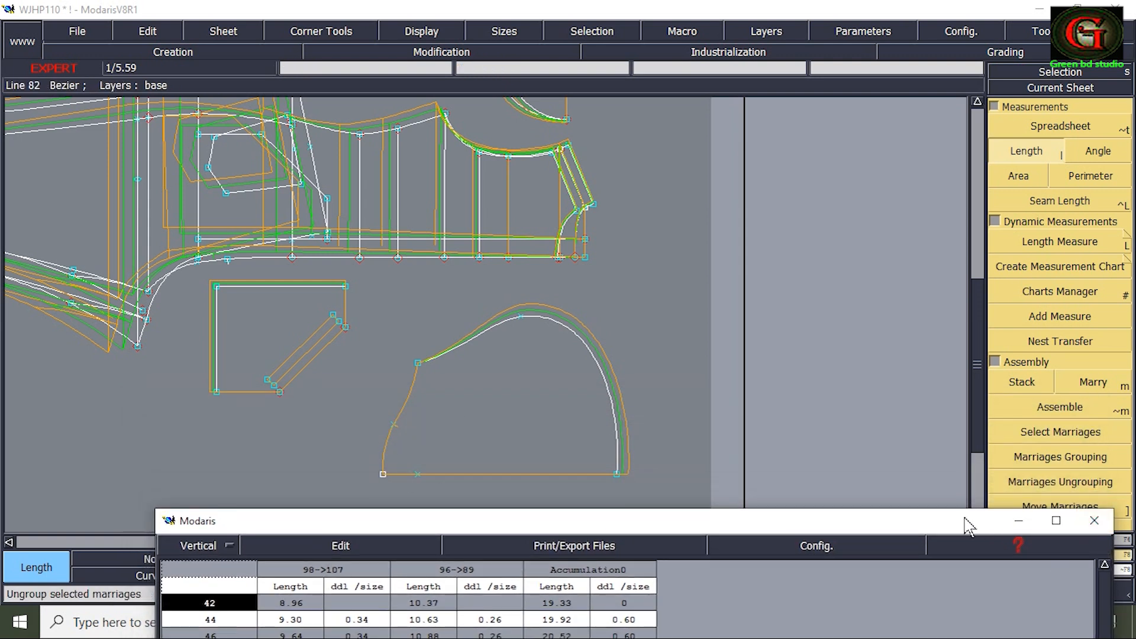
pyautogui.moveTo(966, 527); pyautogui.dragTo(757, 536)
# - Set the ddy grading of the hood's upper left neck corner to 0.6 for both size steps and grade its neck edge notch proportionally
pyautogui.click(1056, 556)
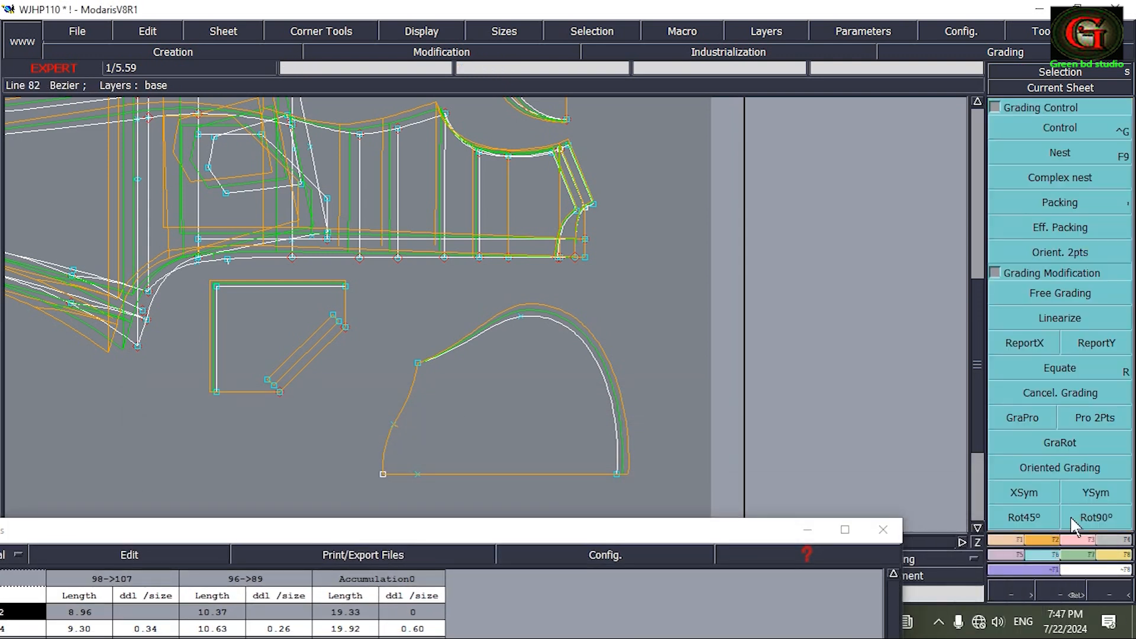
pyautogui.click(419, 364)
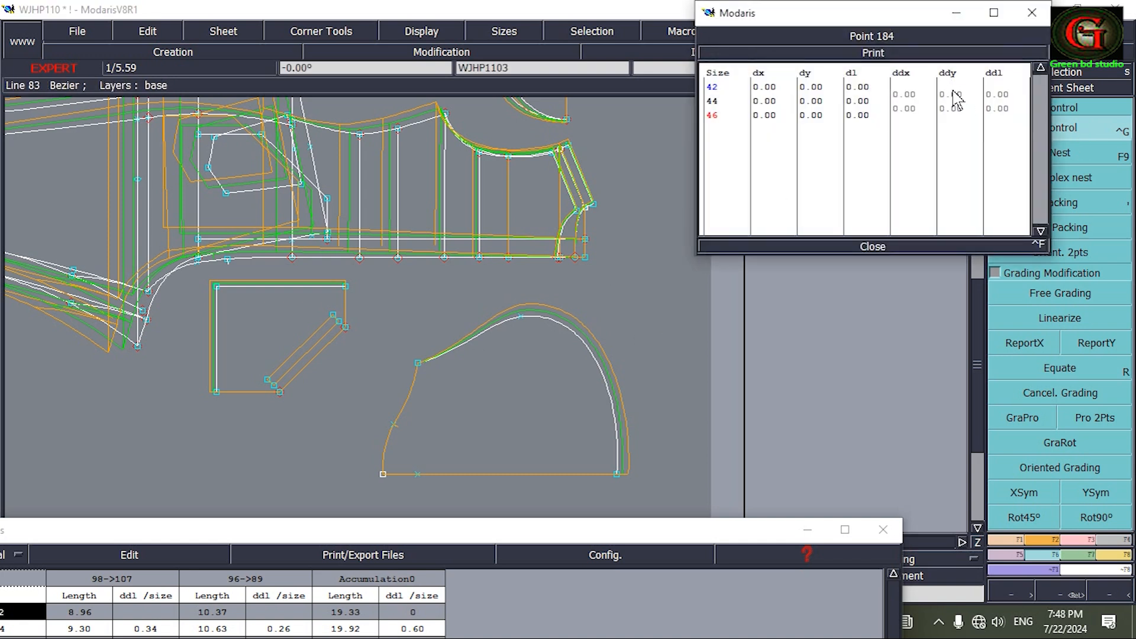
pyautogui.moveTo(954, 99); pyautogui.dragTo(960, 117)
pyautogui.write('.6')
pyautogui.press('Return')
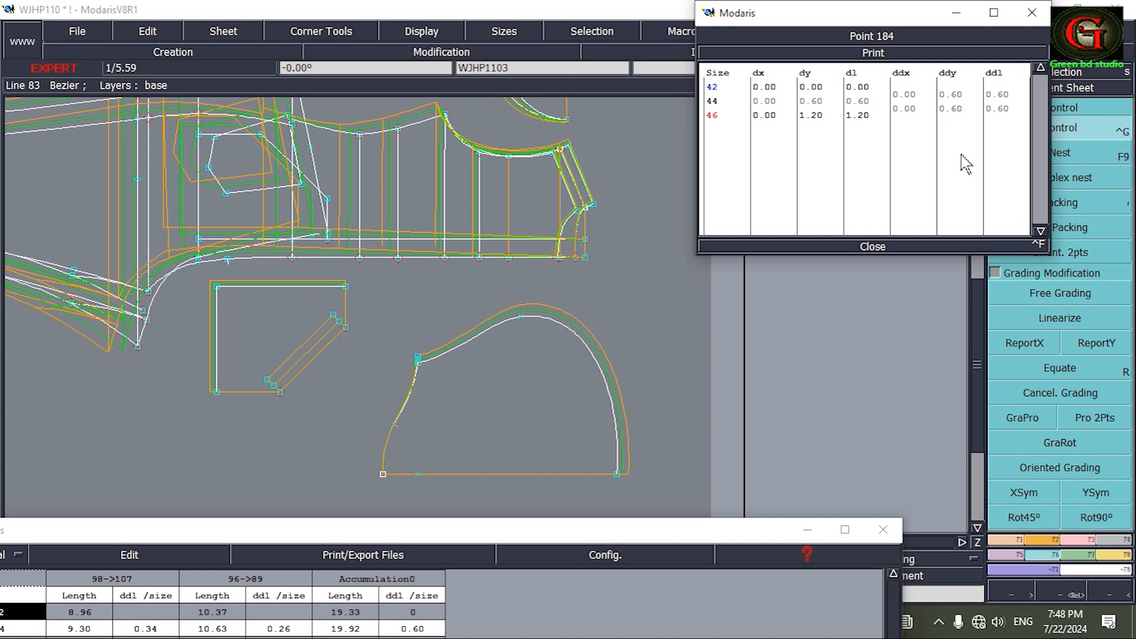
pyautogui.click(886, 247)
pyautogui.click(1022, 418)
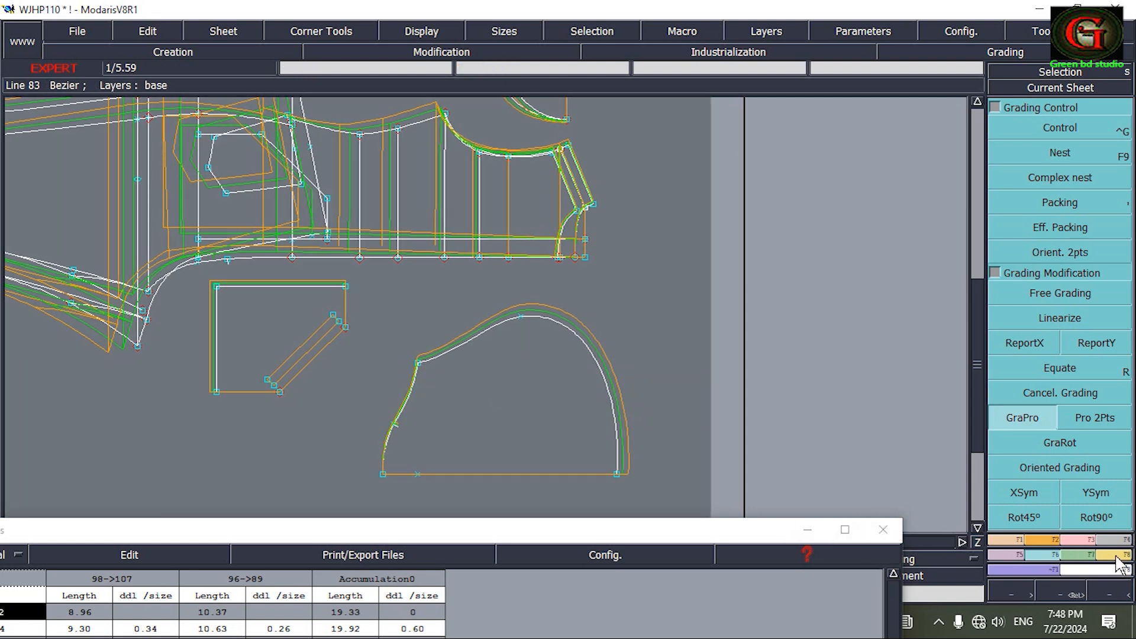
# - Measure the length of the hood's neck edge and bring the spreadsheet up to compare it with the accumulated neckline
pyautogui.click(1120, 569)
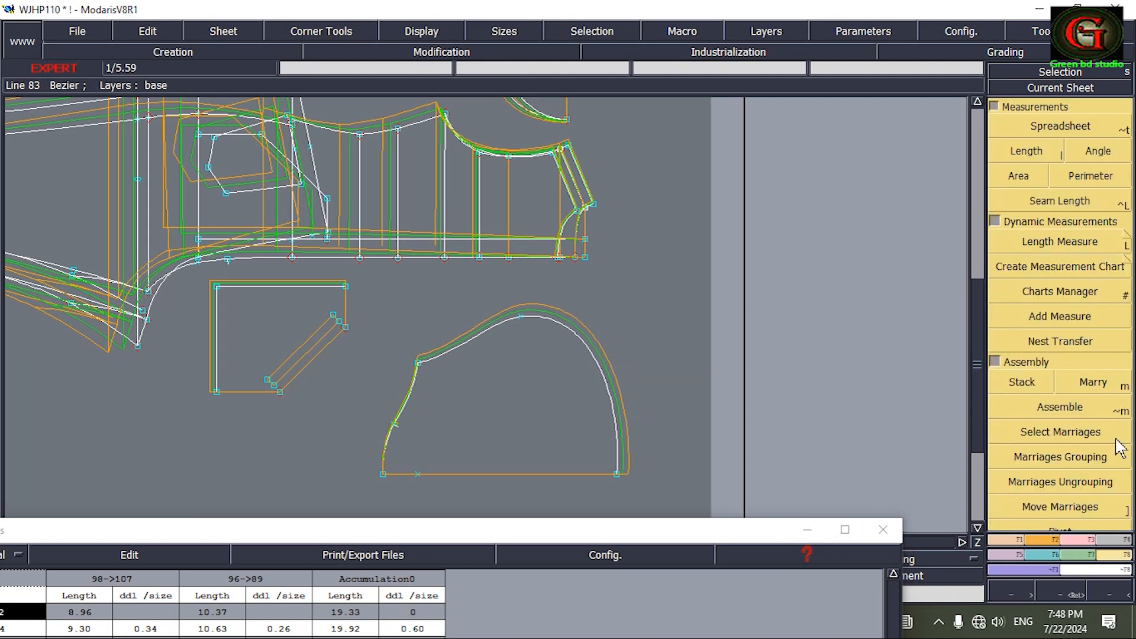
pyautogui.click(1027, 151)
pyautogui.click(417, 409)
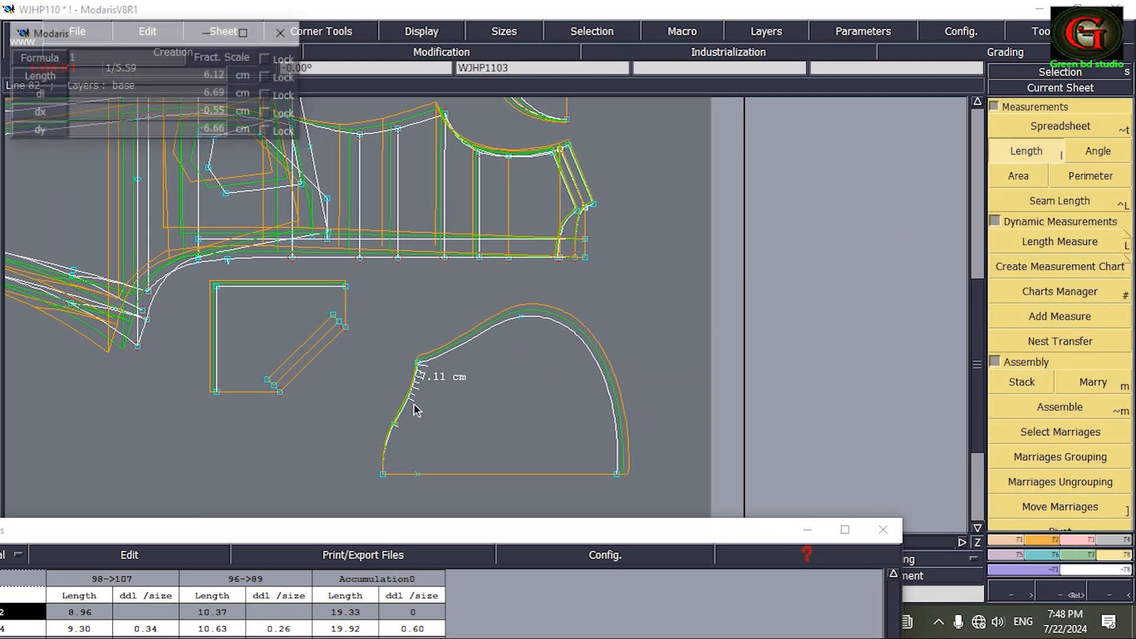
pyautogui.click(384, 474)
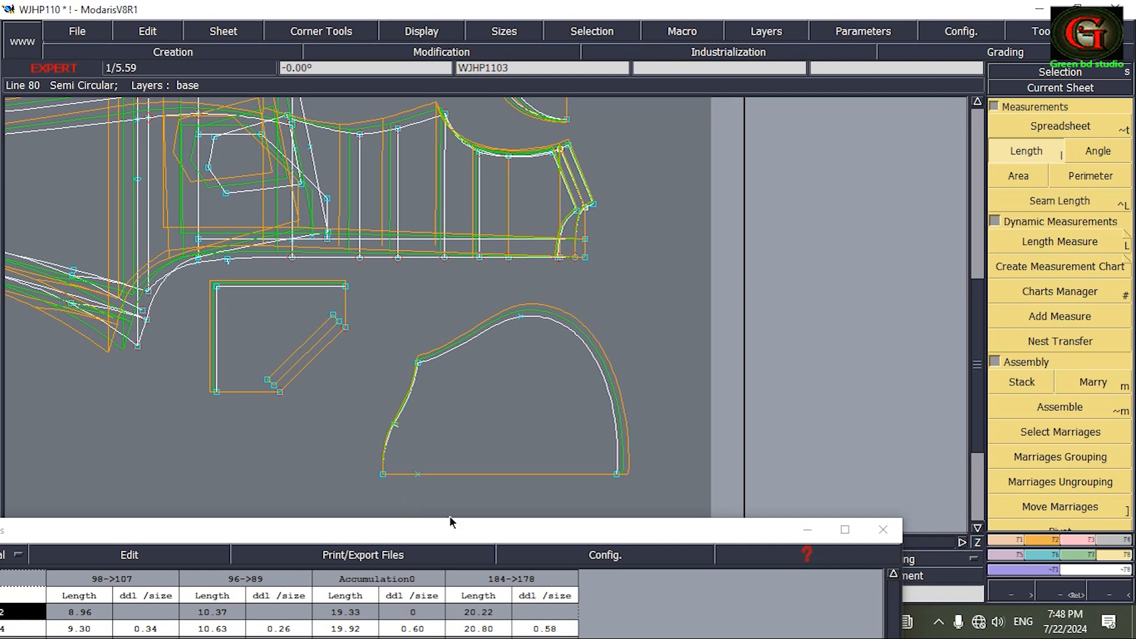
pyautogui.click(480, 536)
pyautogui.moveTo(466, 536); pyautogui.dragTo(520, 396)
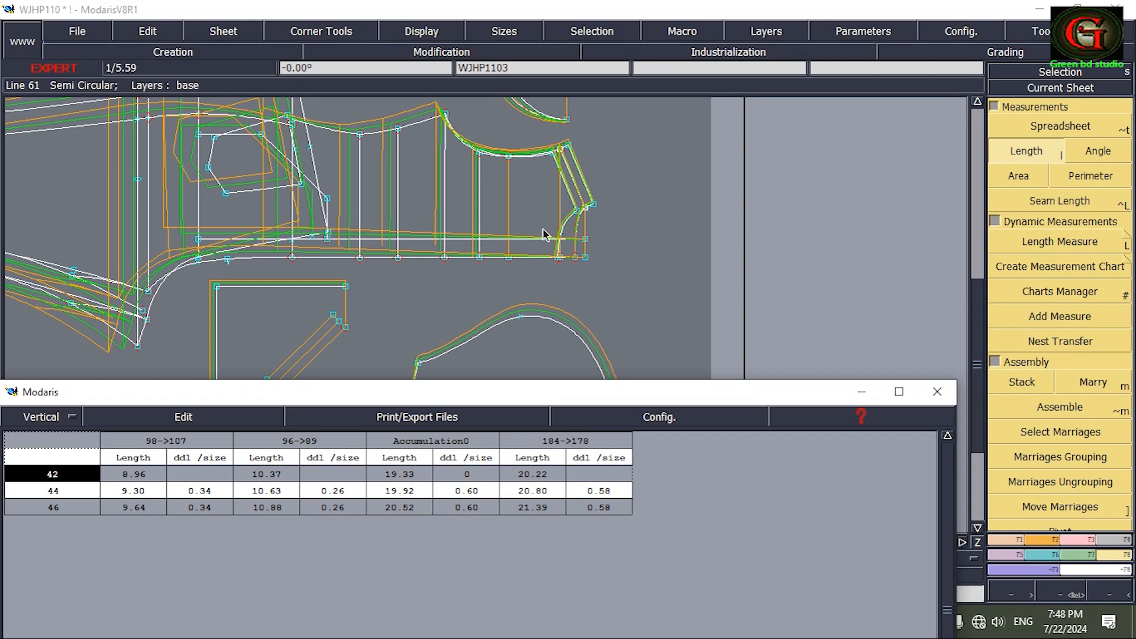
# - Empty the measurement spreadsheet and move its window clear of the neckline area
pyautogui.click(223, 417)
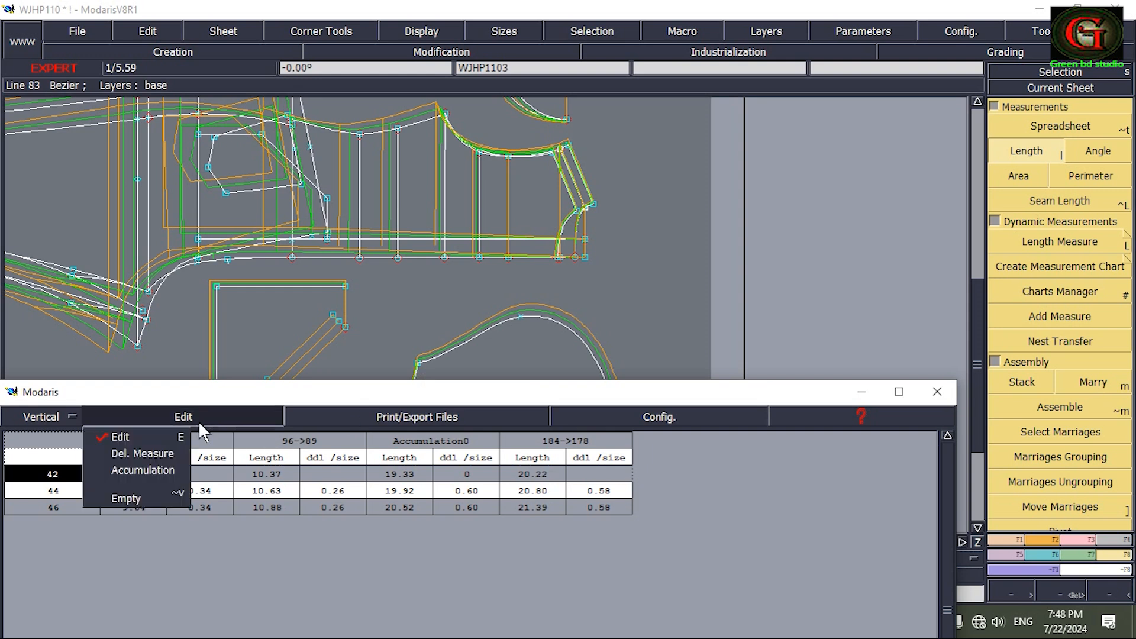
pyautogui.click(146, 470)
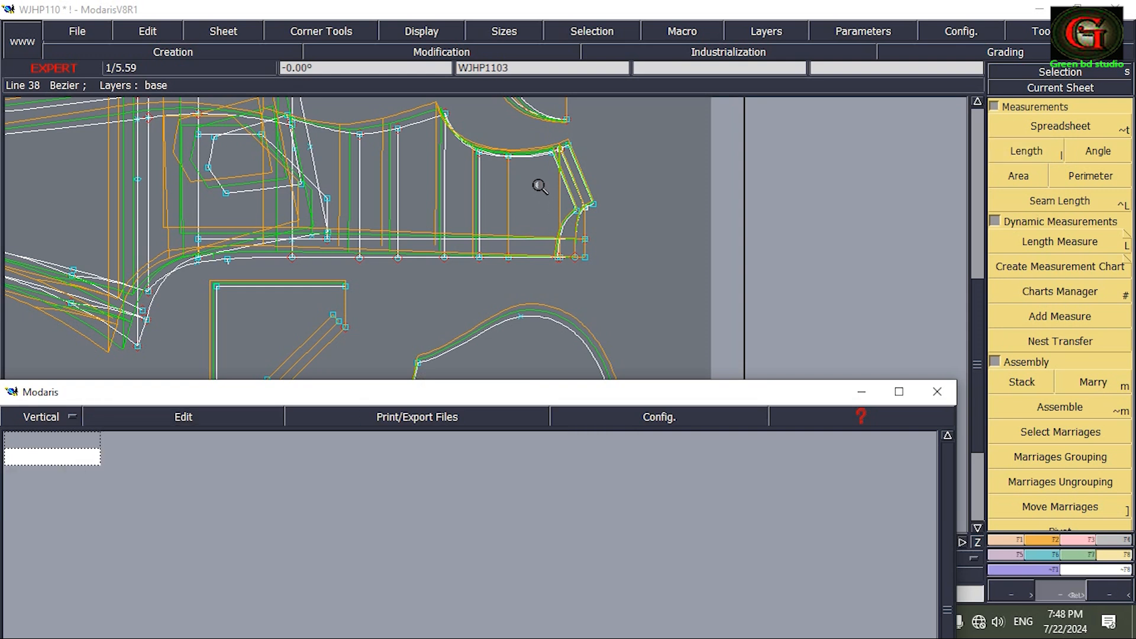
pyautogui.scroll(3, 586, 248)
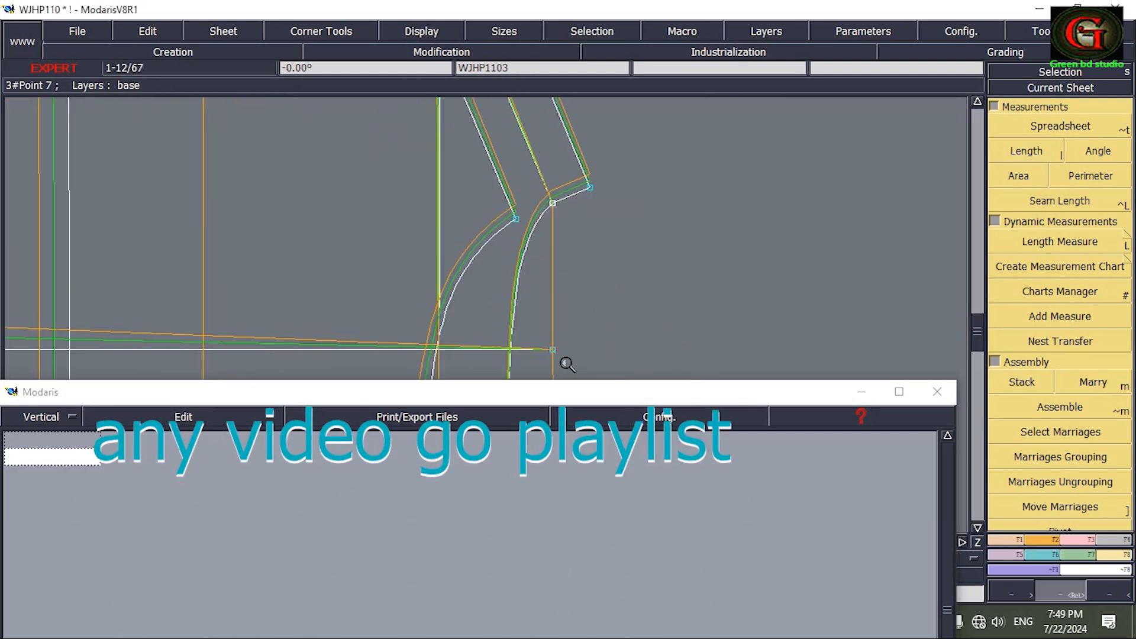
pyautogui.moveTo(549, 403); pyautogui.dragTo(599, 483)
# - Measure both neckline curves again from the shoulder end to the centre line for sizes 42 and 46
pyautogui.click(1036, 160)
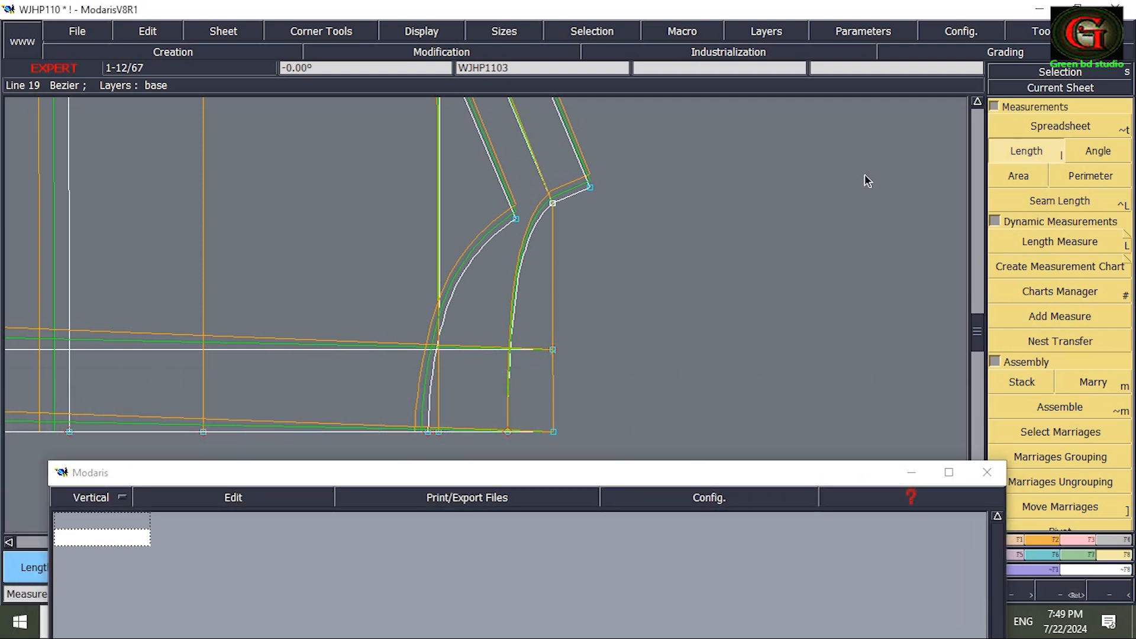
pyautogui.click(517, 219)
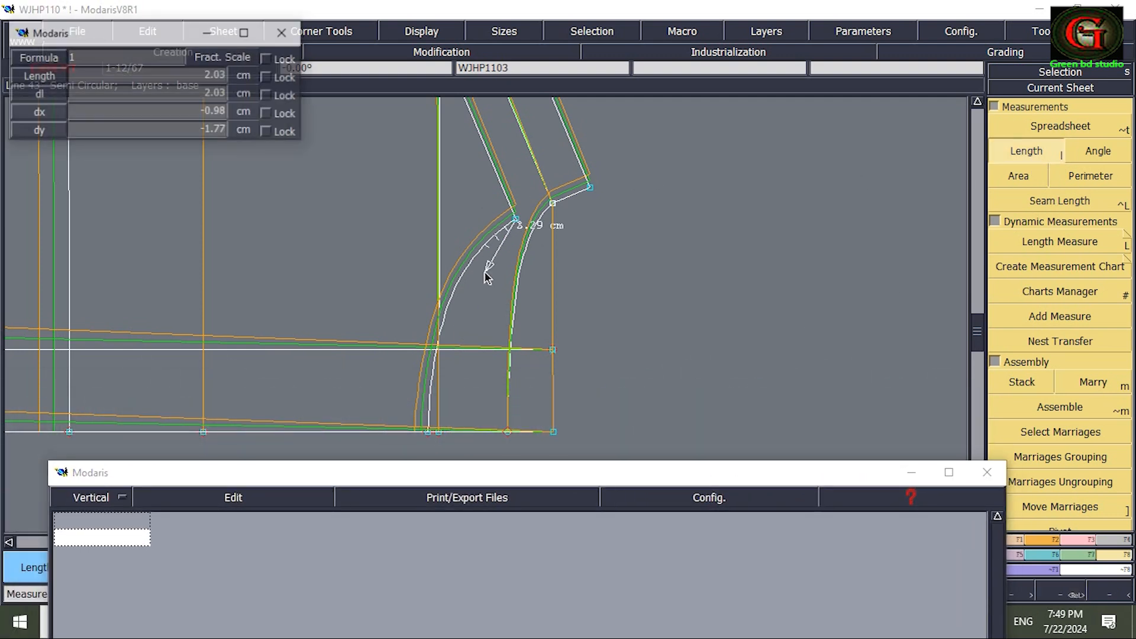
pyautogui.click(427, 431)
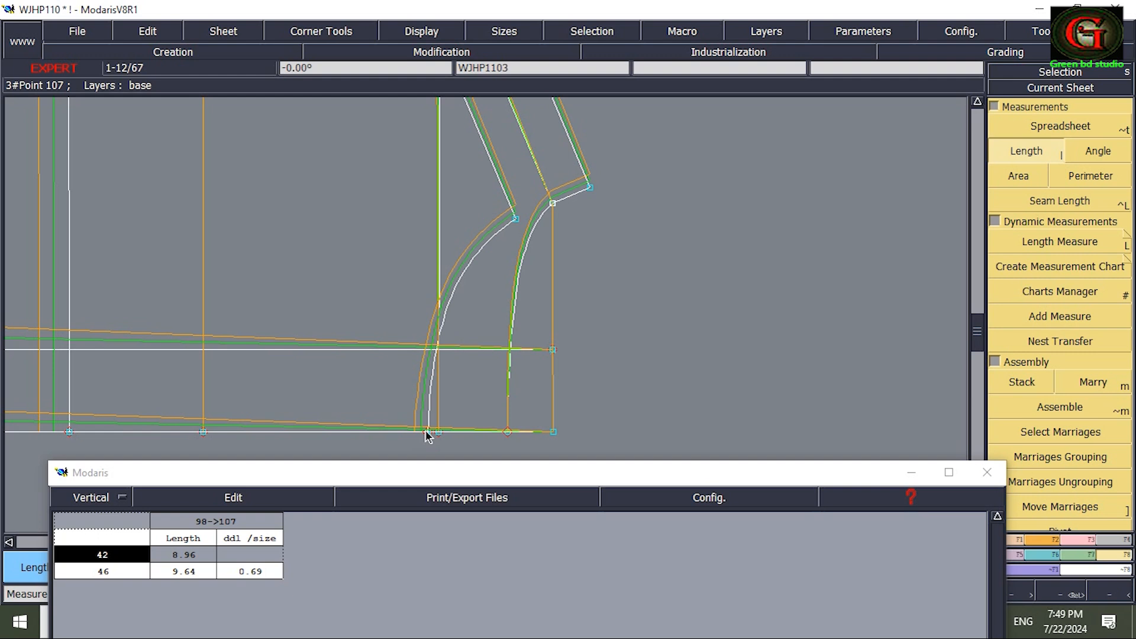
pyautogui.click(590, 187)
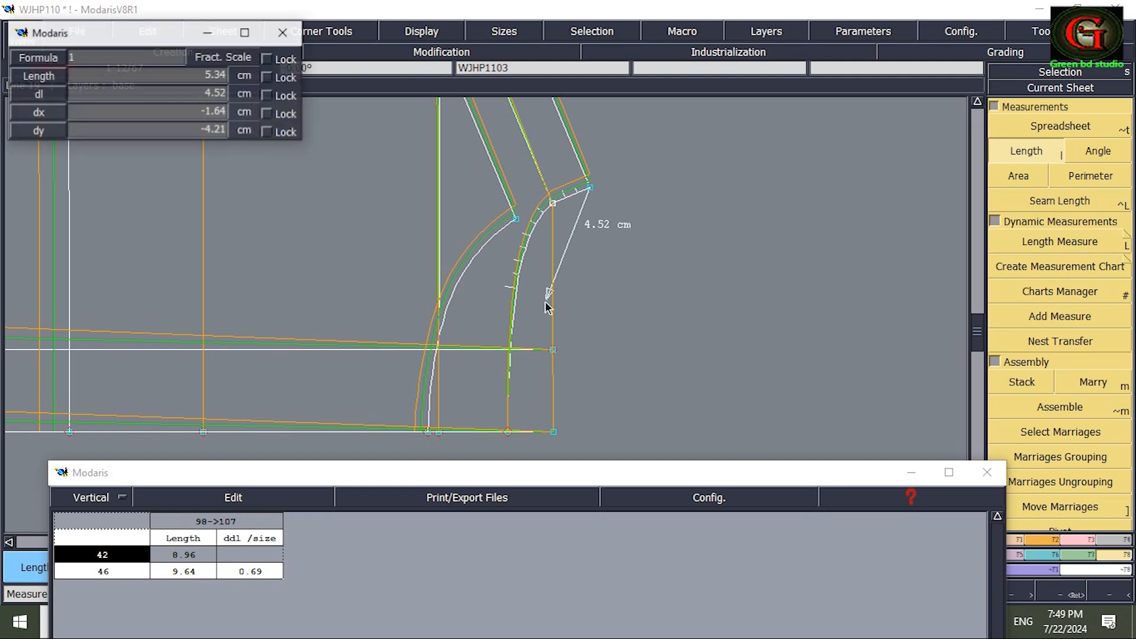
pyautogui.click(508, 431)
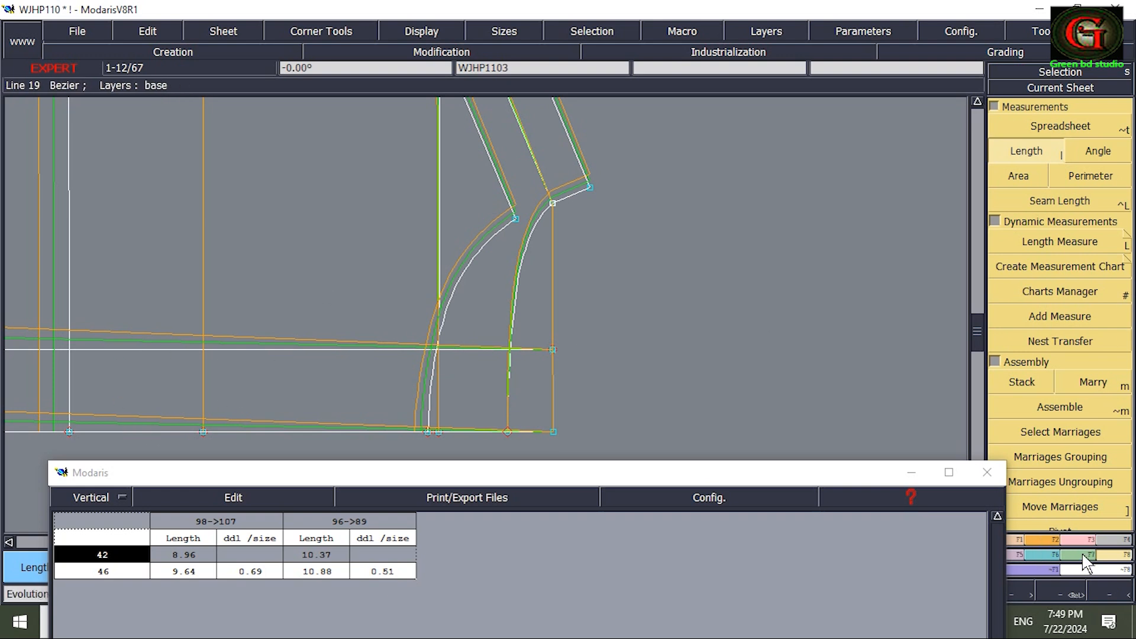
# - Select the points along the centre front line and the parallel line above it, and copy the centre line point's Y grading to them with ReportY
pyautogui.scroll(-5, 663, 392)
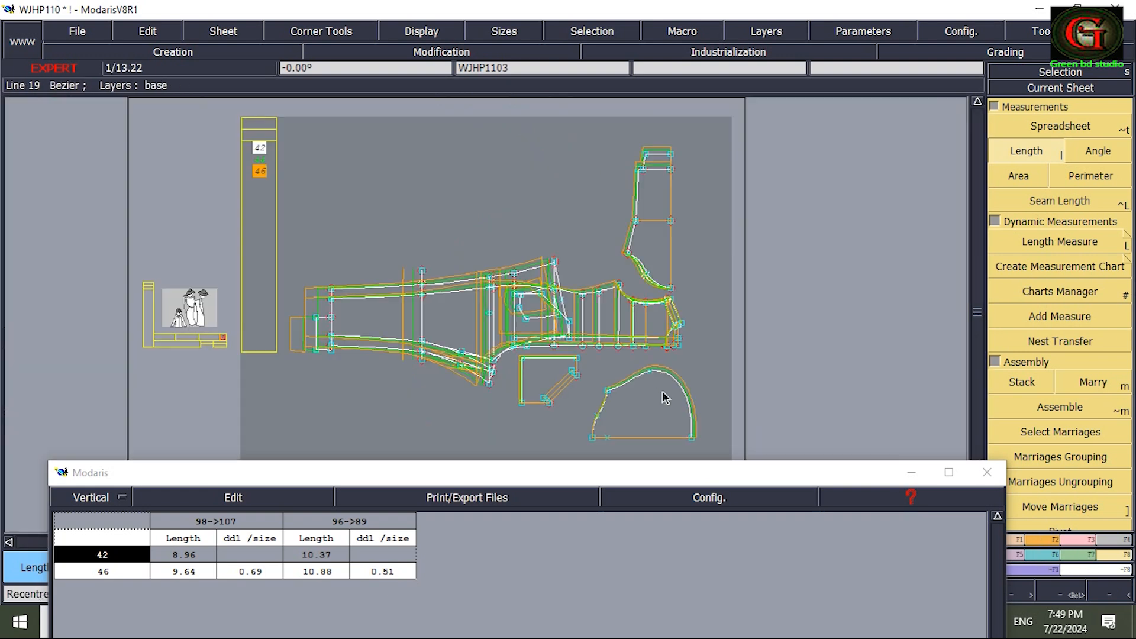
pyautogui.scroll(5, 324, 342)
pyautogui.scroll(-5, 392, 378)
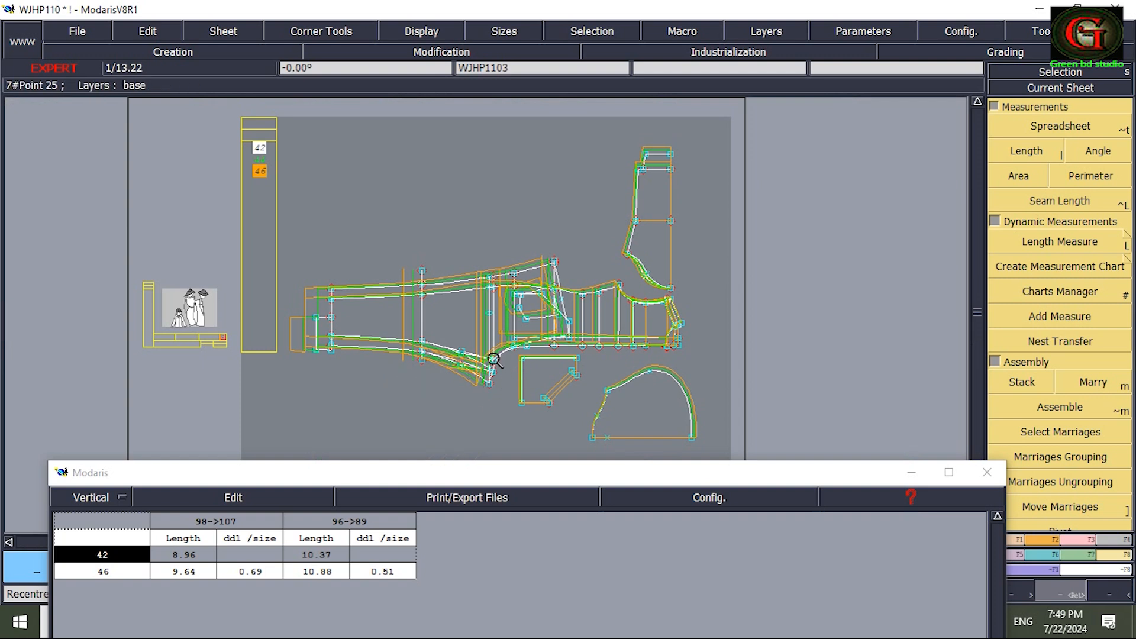
pyautogui.moveTo(411, 310); pyautogui.dragTo(686, 418)
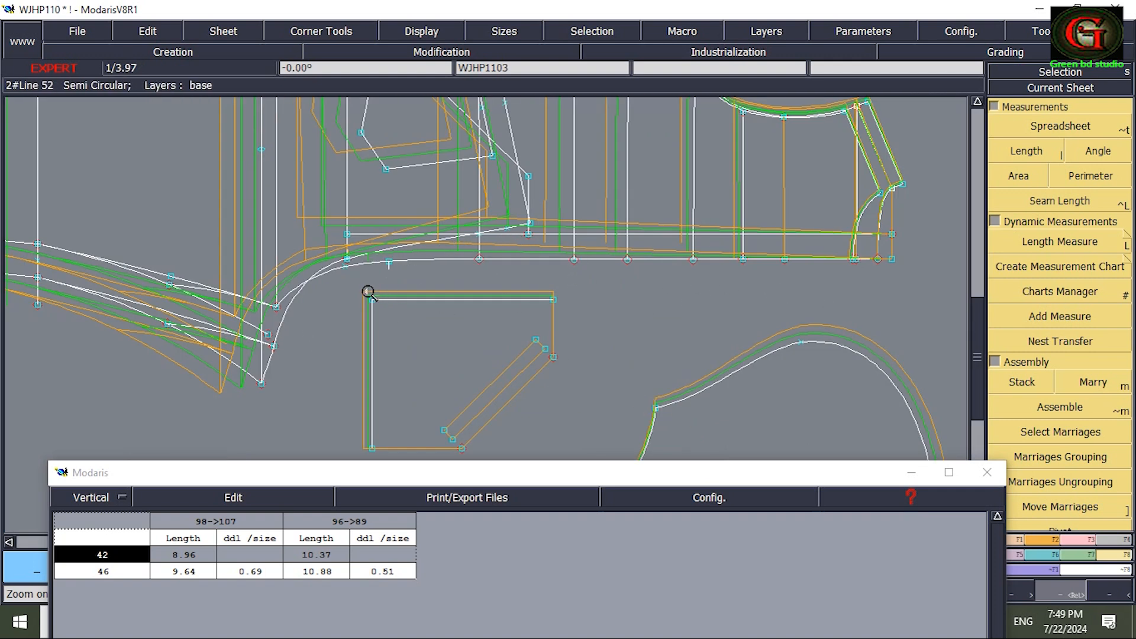
pyautogui.moveTo(280, 190); pyautogui.dragTo(769, 311)
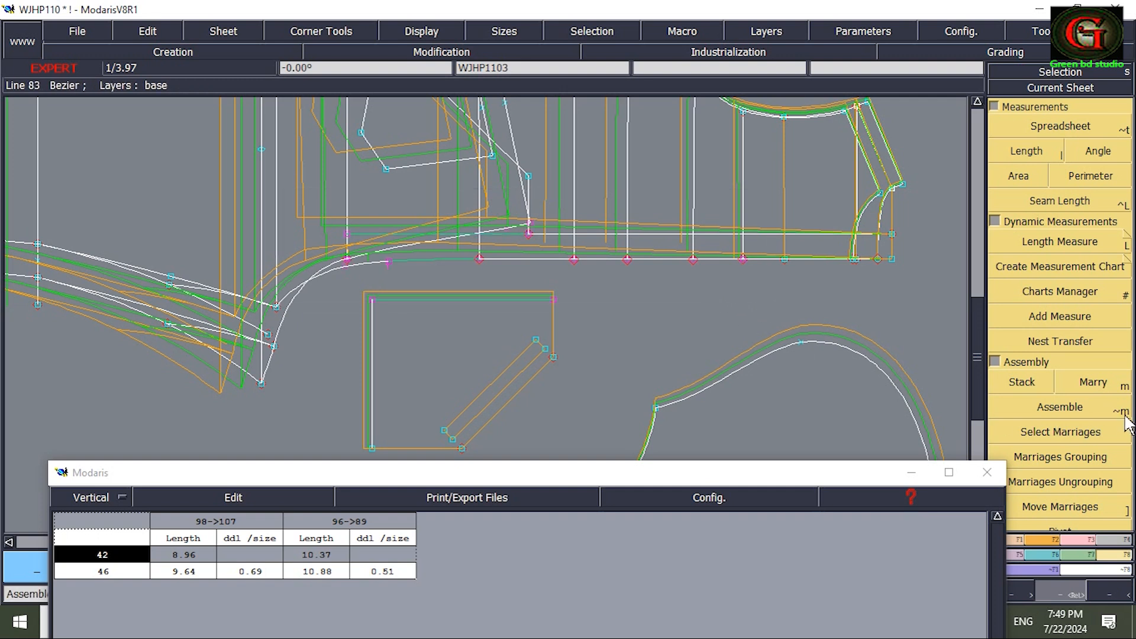
pyautogui.click(1099, 385)
pyautogui.press('F6')
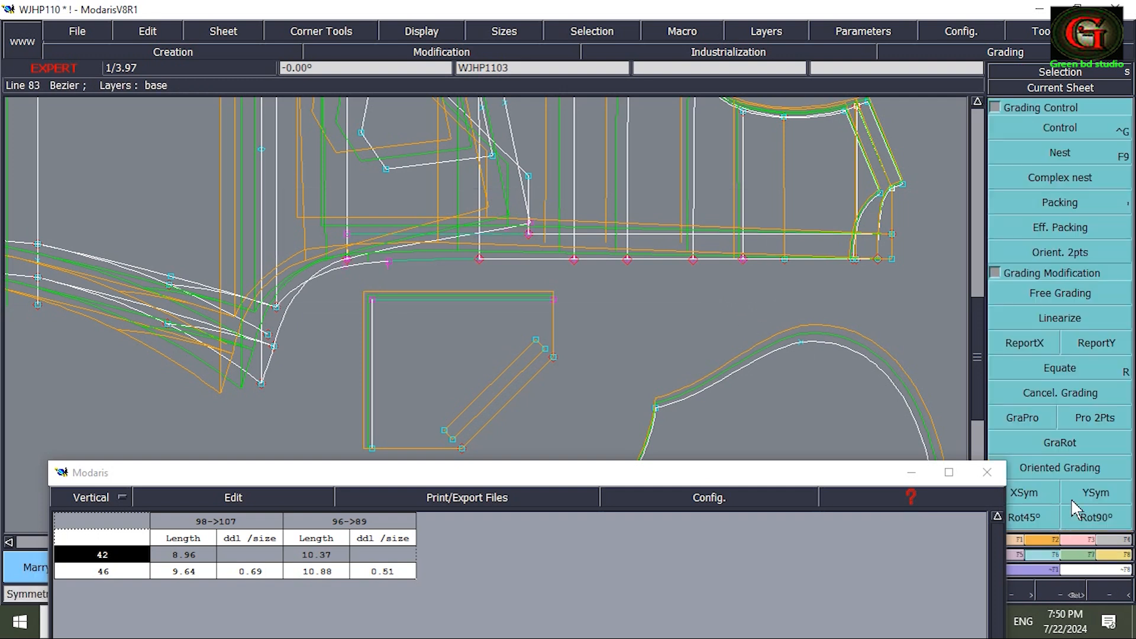
pyautogui.click(1107, 347)
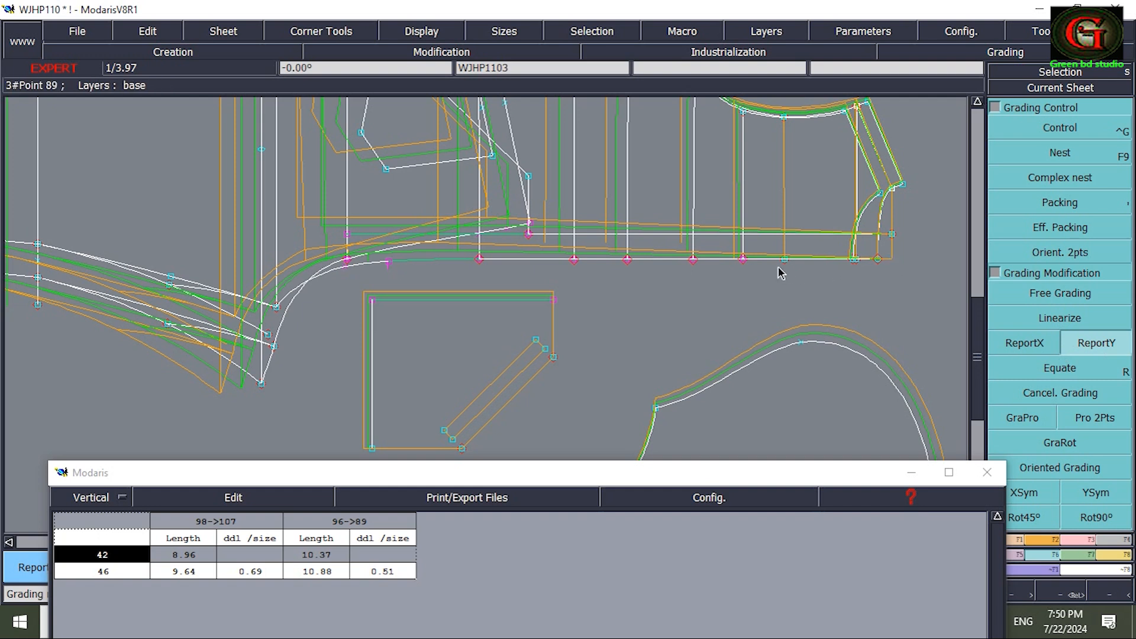
pyautogui.click(743, 259)
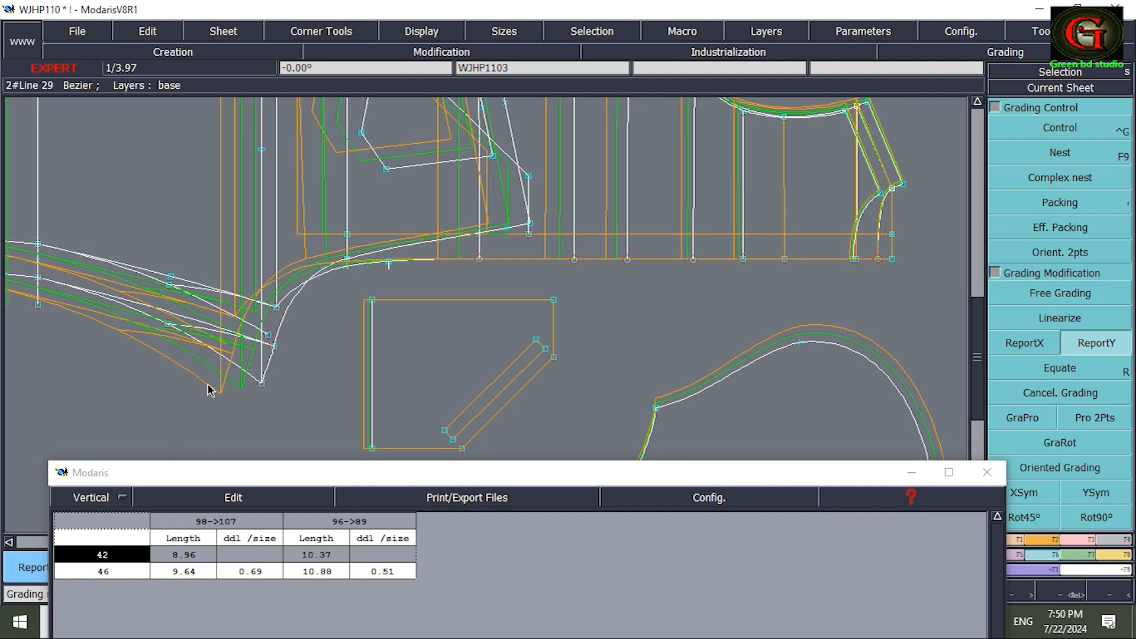
pyautogui.click(275, 307)
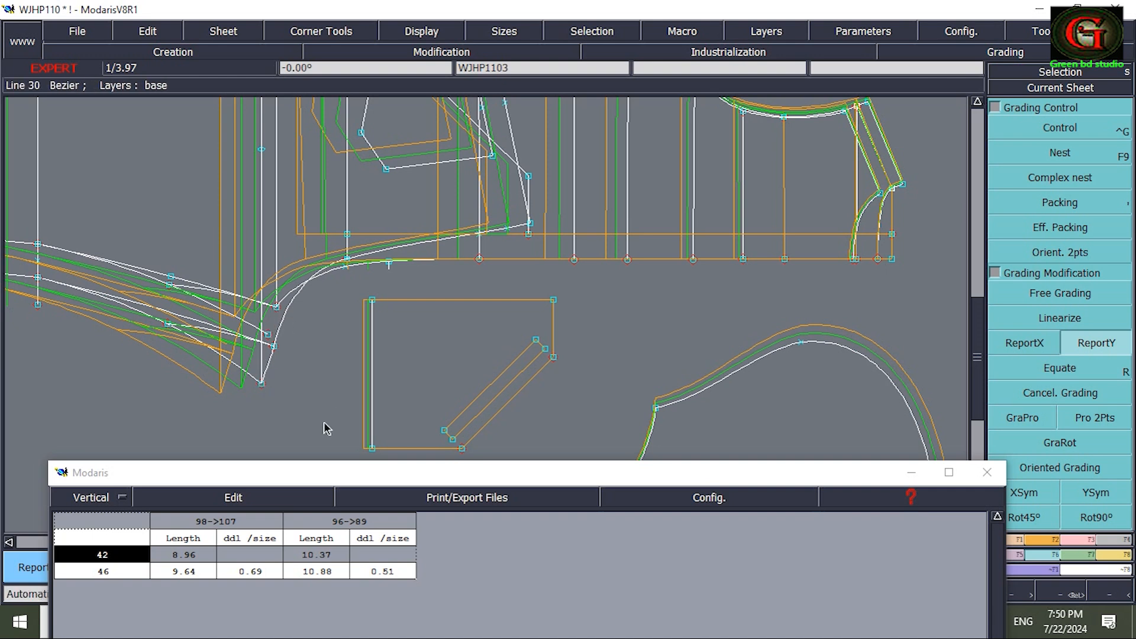
# - Measure both neckline curves from the shoulder end to the centre line on the regraded body piece
pyautogui.press('z')
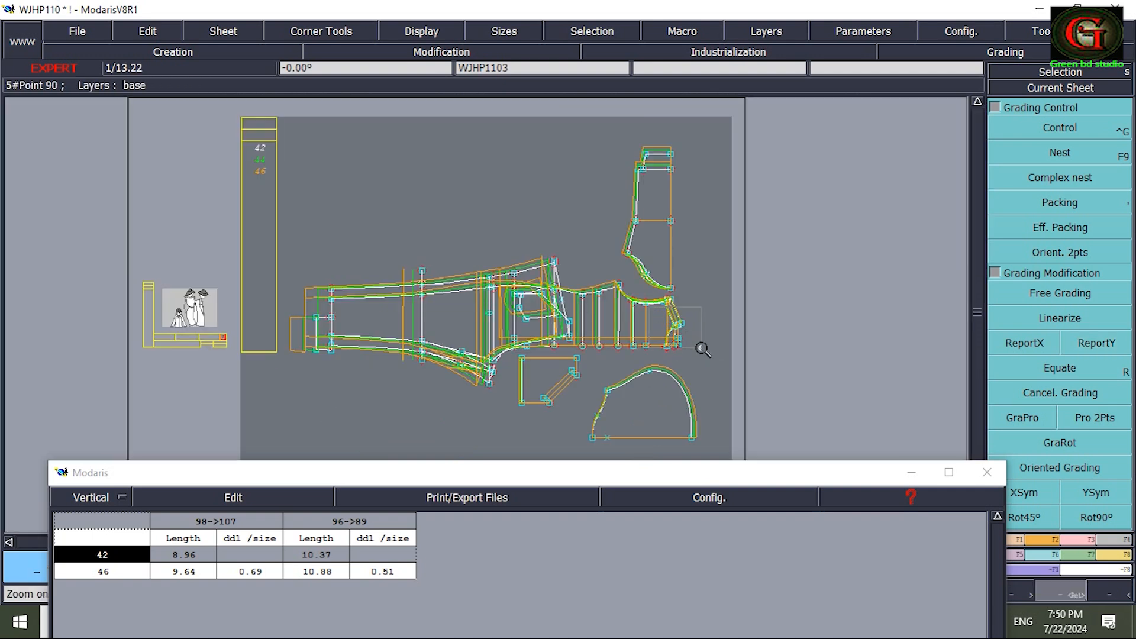
pyautogui.click(702, 349)
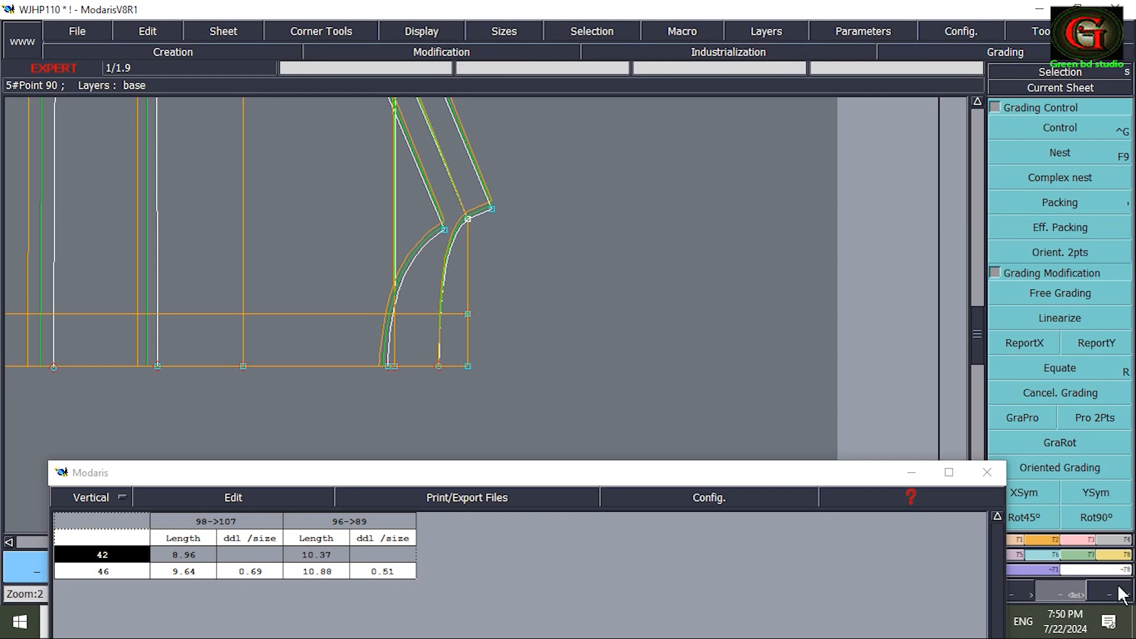
pyautogui.click(1116, 554)
pyautogui.click(1027, 151)
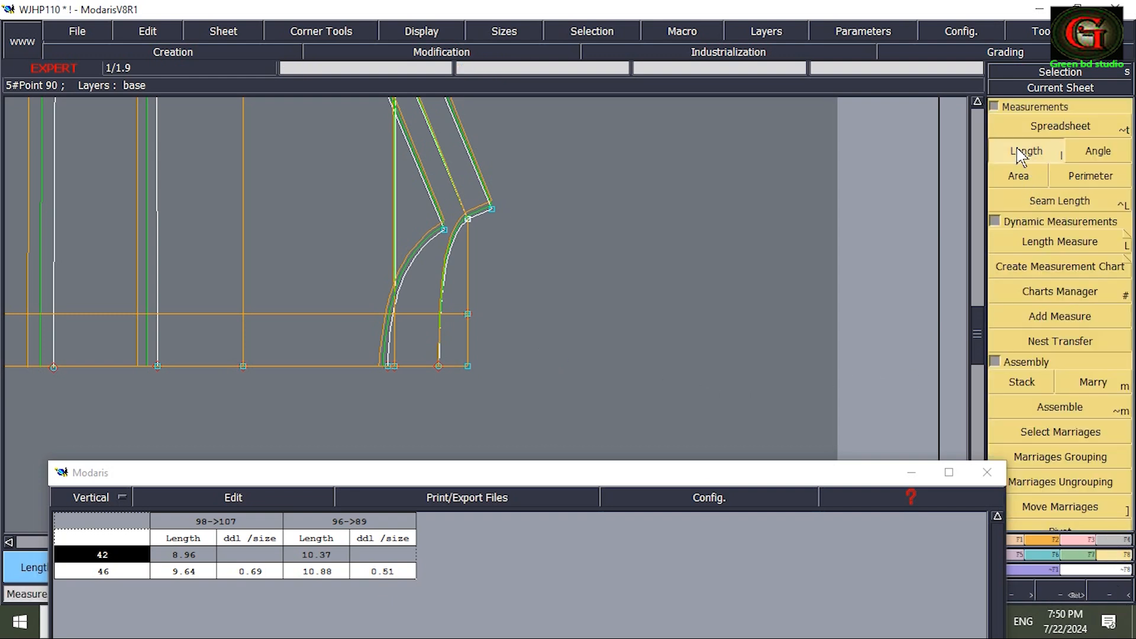
pyautogui.click(448, 241)
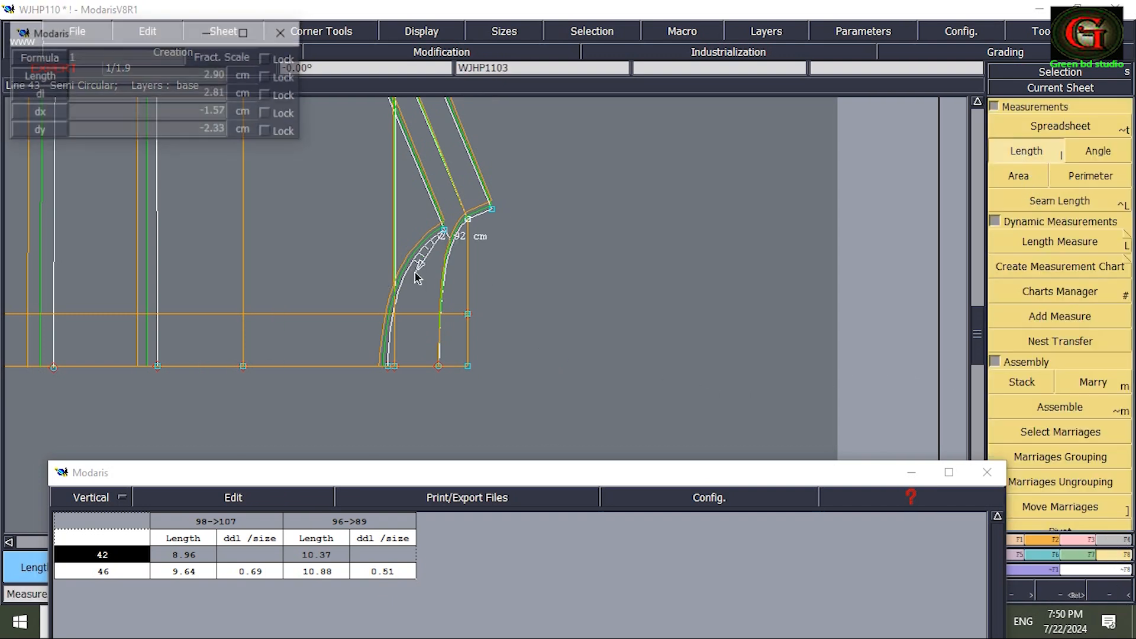
pyautogui.click(389, 367)
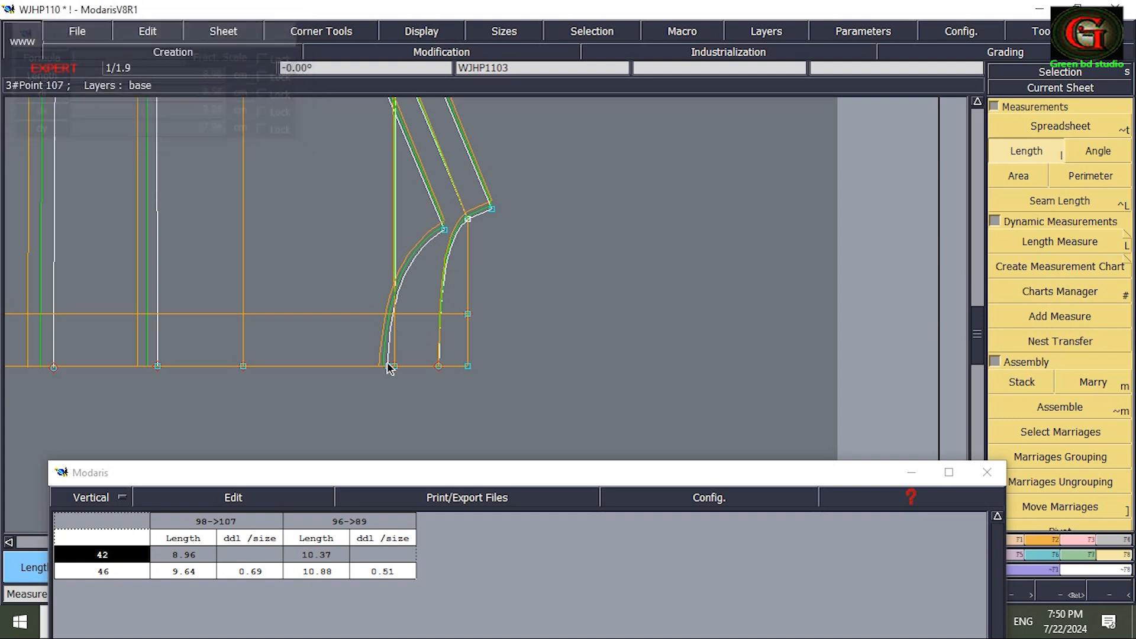
pyautogui.click(490, 211)
pyautogui.click(438, 366)
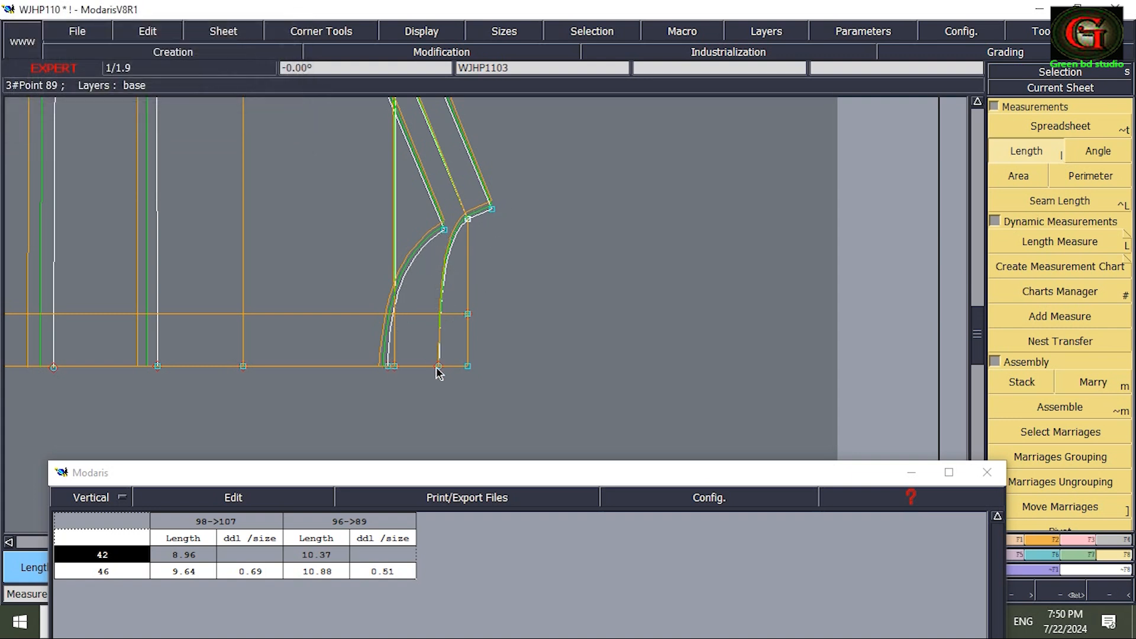
# - Accumulate the two neckline lengths in the spreadsheet and measure the hood's neck edge for comparison
pyautogui.click(253, 495)
pyautogui.click(195, 550)
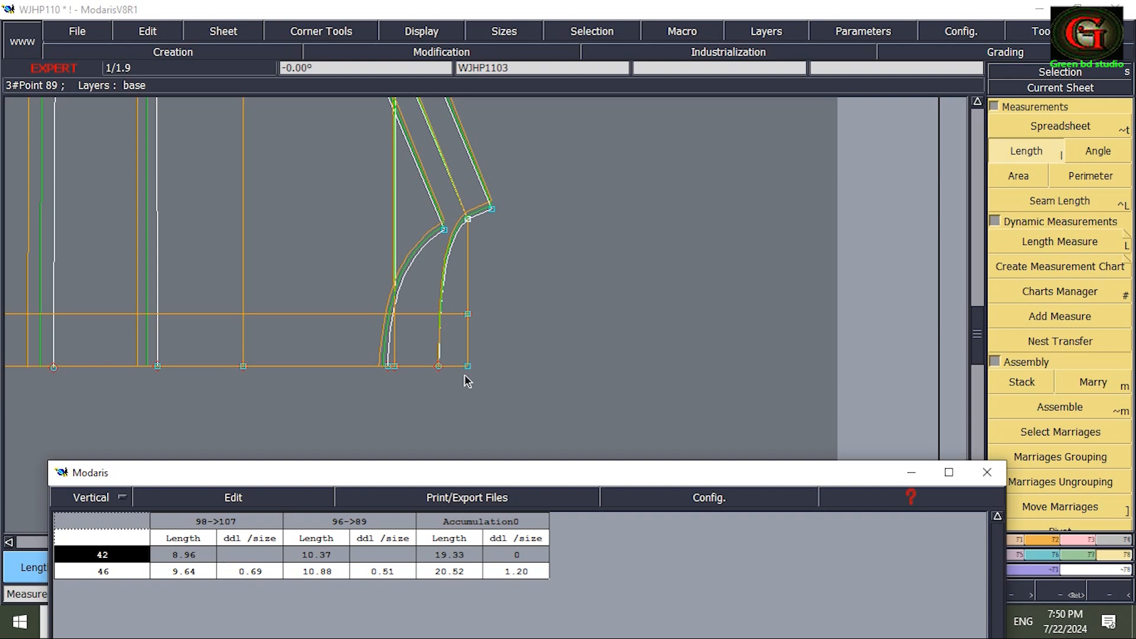
pyautogui.press('Home')
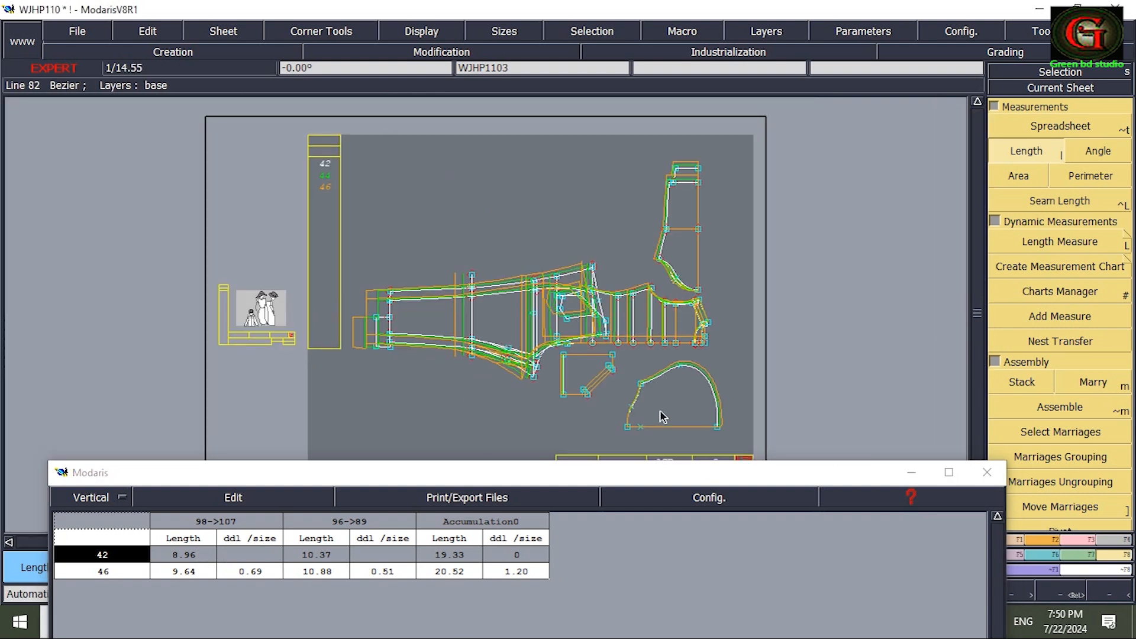
pyautogui.press('Return')
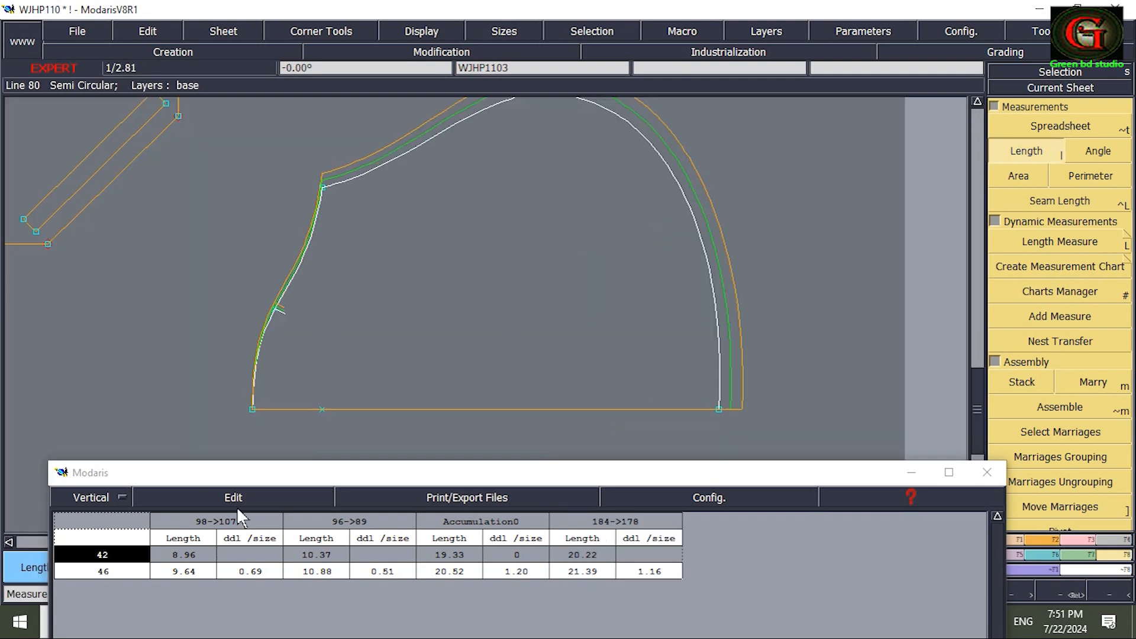
# - Empty the measurement spreadsheet and activate sizes 42, 44 and 46 for measuring
pyautogui.click(236, 500)
pyautogui.click(181, 569)
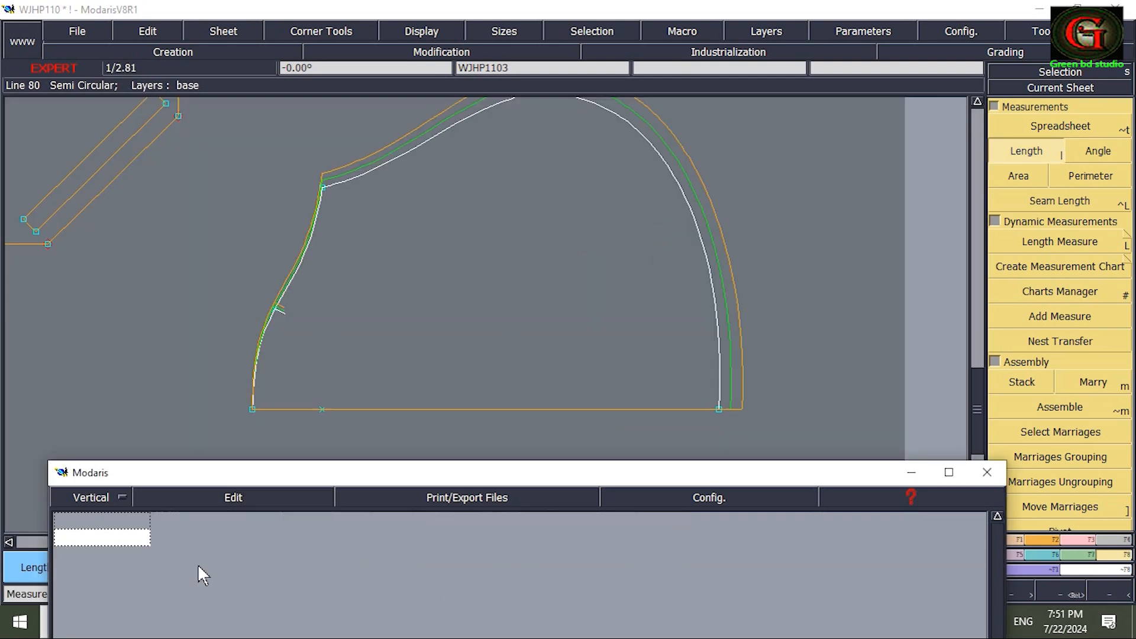
pyautogui.press('F12')
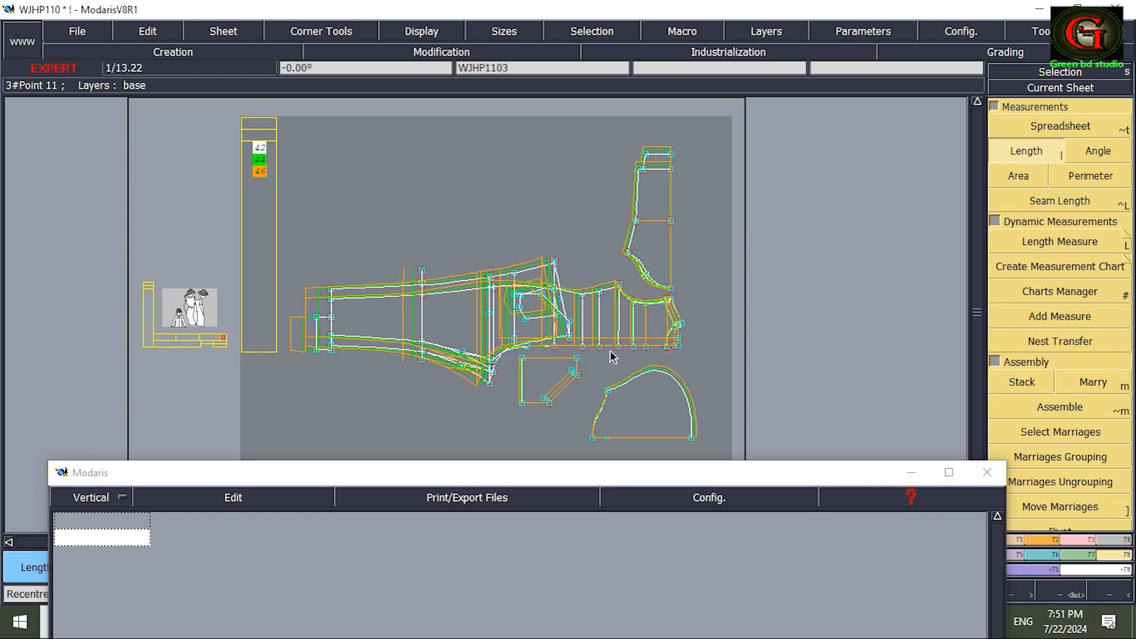
pyautogui.press('Return')
# - Measure both neckline curves from the shoulder end to the centre line for sizes 42, 44 and 46
pyautogui.moveTo(594, 309); pyautogui.dragTo(701, 452)
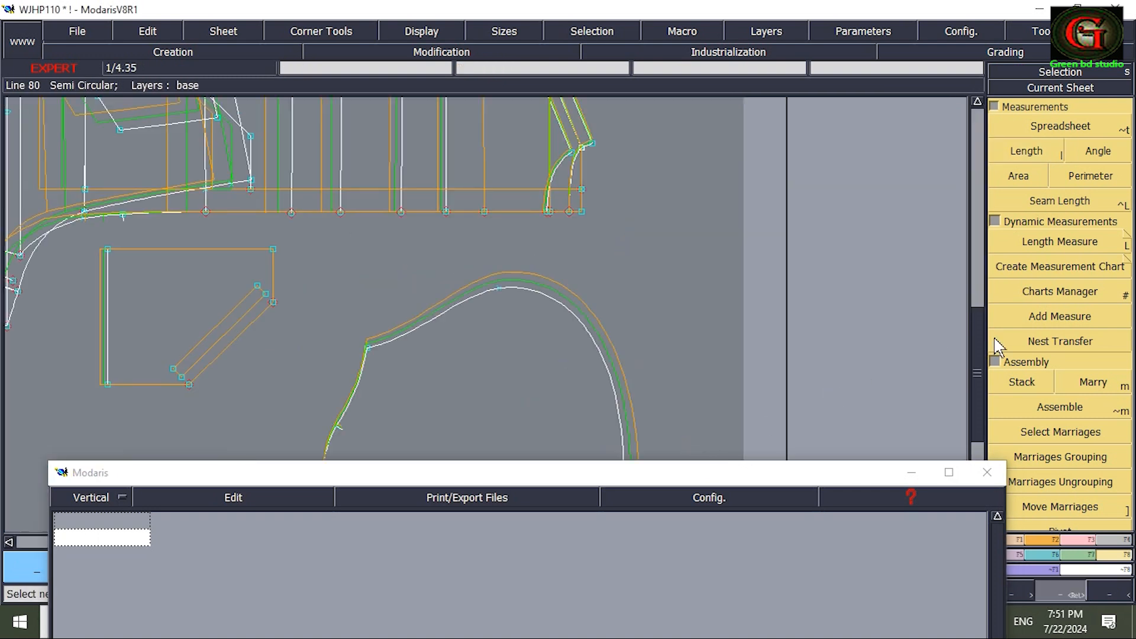
pyautogui.click(1026, 153)
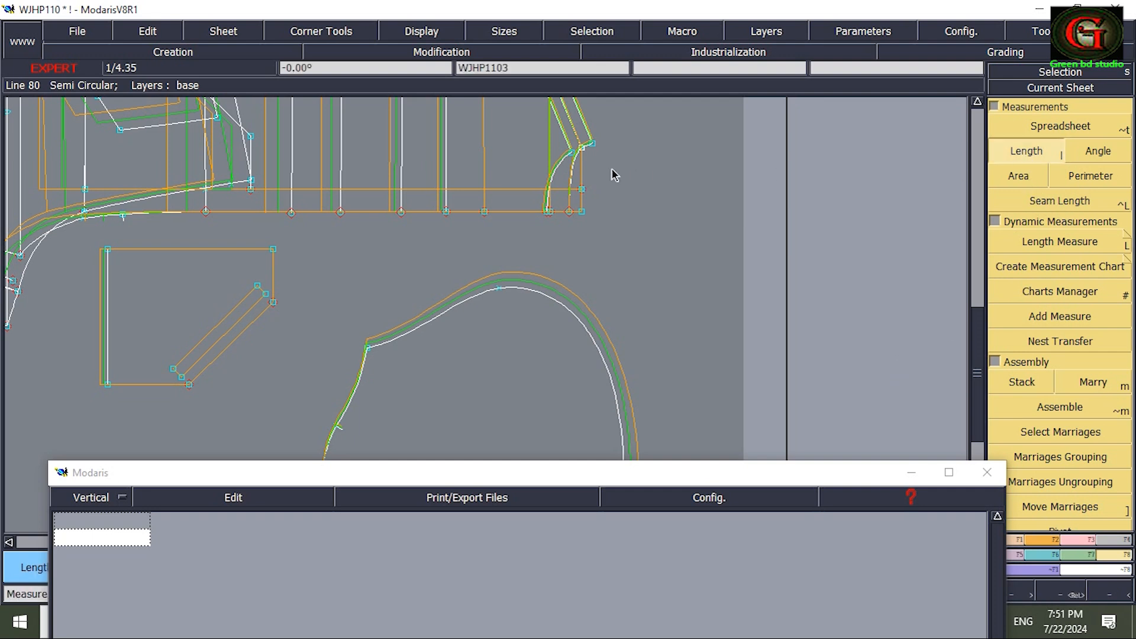
pyautogui.click(574, 153)
pyautogui.click(549, 211)
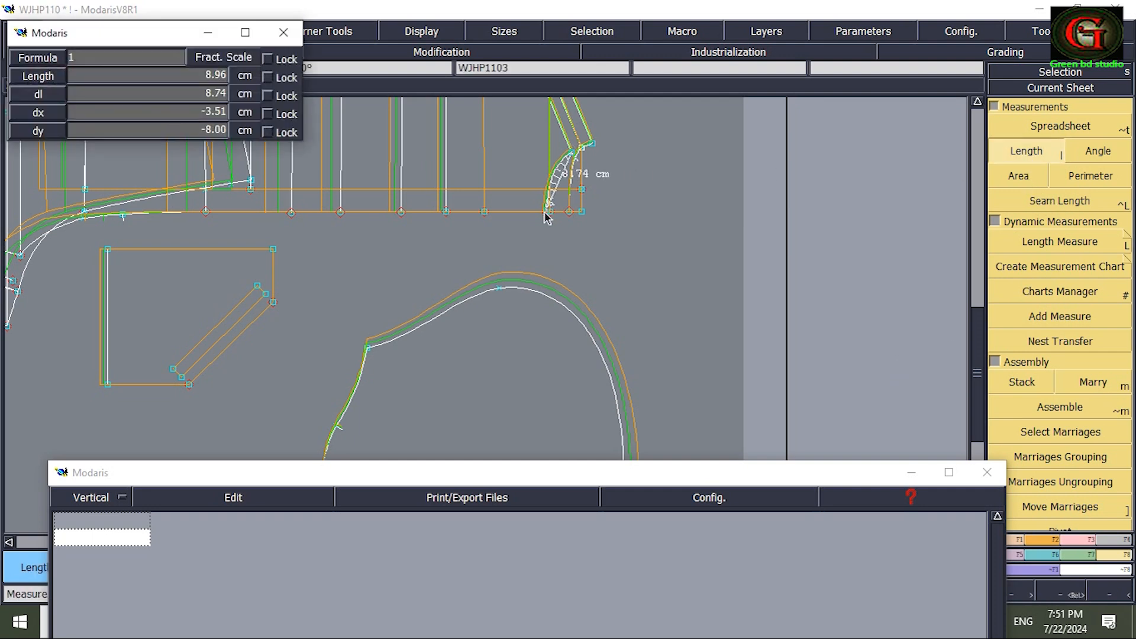
pyautogui.click(543, 217)
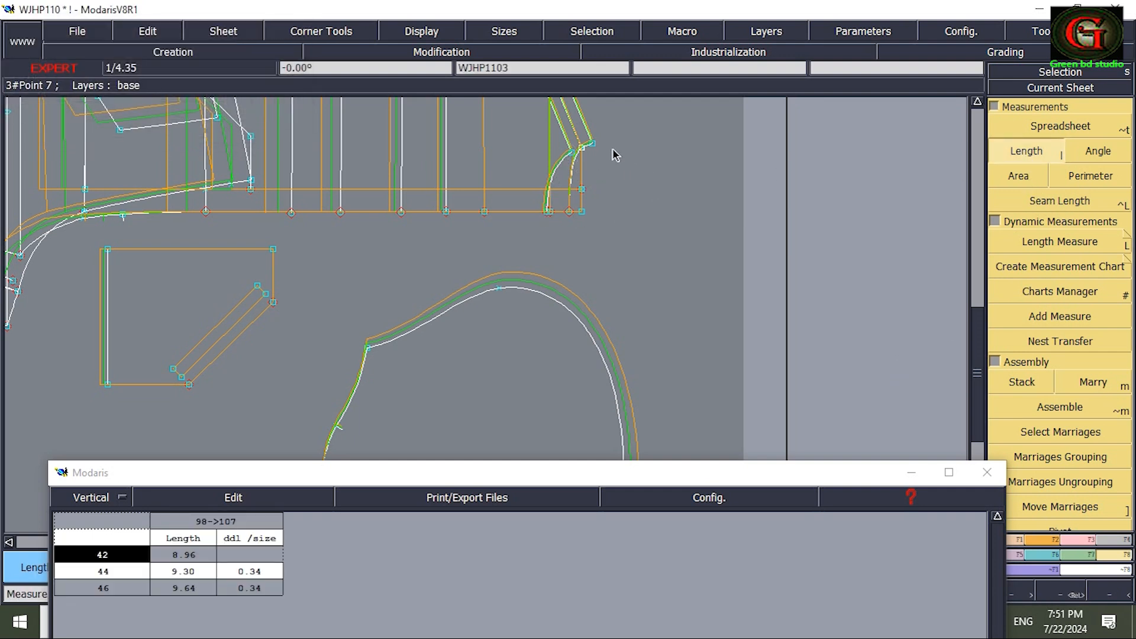
pyautogui.click(592, 144)
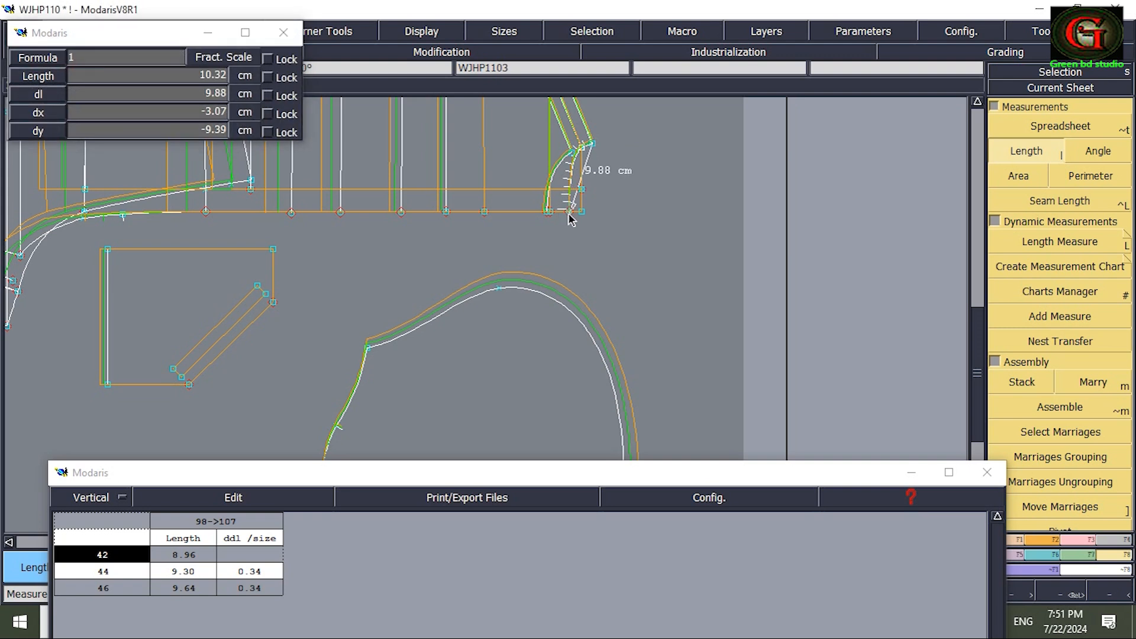
pyautogui.click(569, 218)
# - Accumulate the neckline lengths for all three sizes and measure the hood's neck edge, bringing the spreadsheet into view to compare them
pyautogui.click(306, 496)
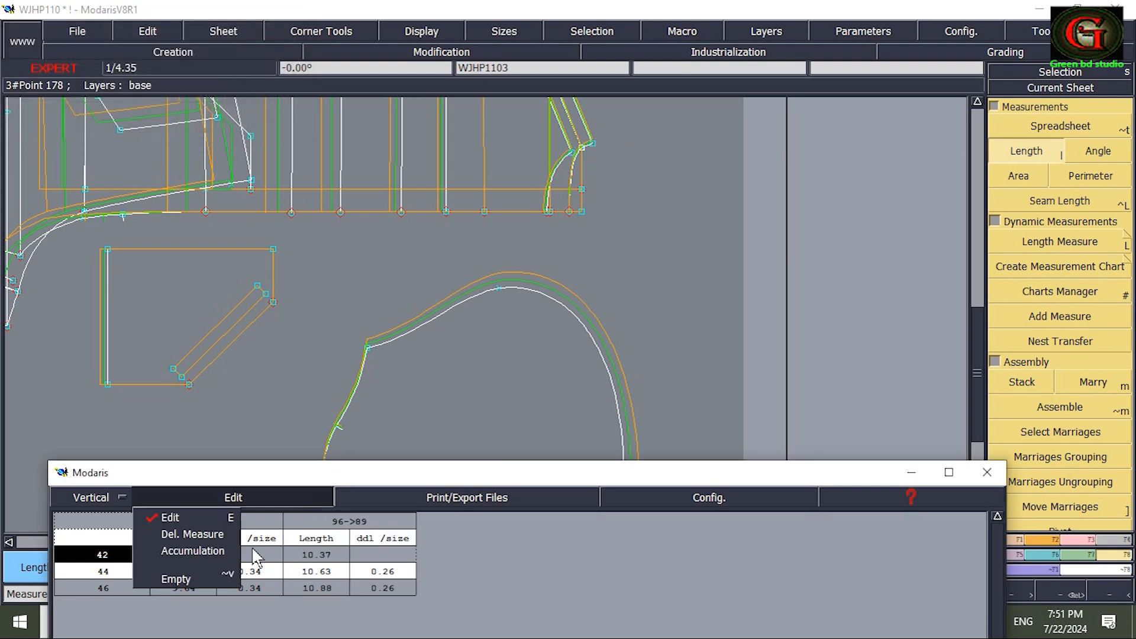
pyautogui.click(192, 549)
pyautogui.moveTo(546, 478); pyautogui.dragTo(555, 523)
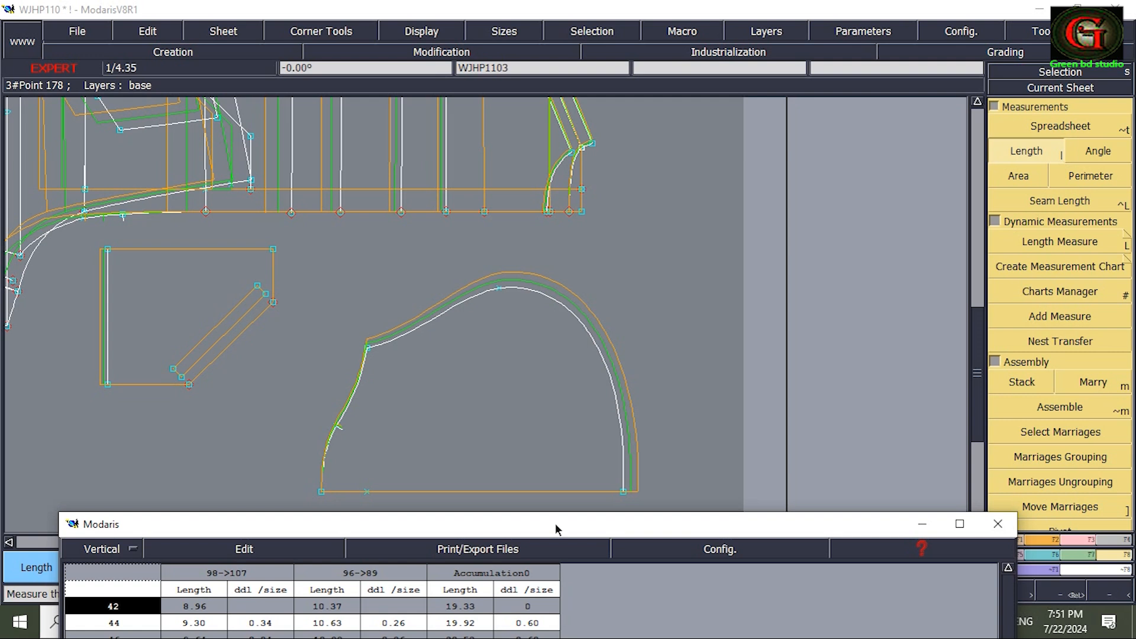
pyautogui.click(369, 347)
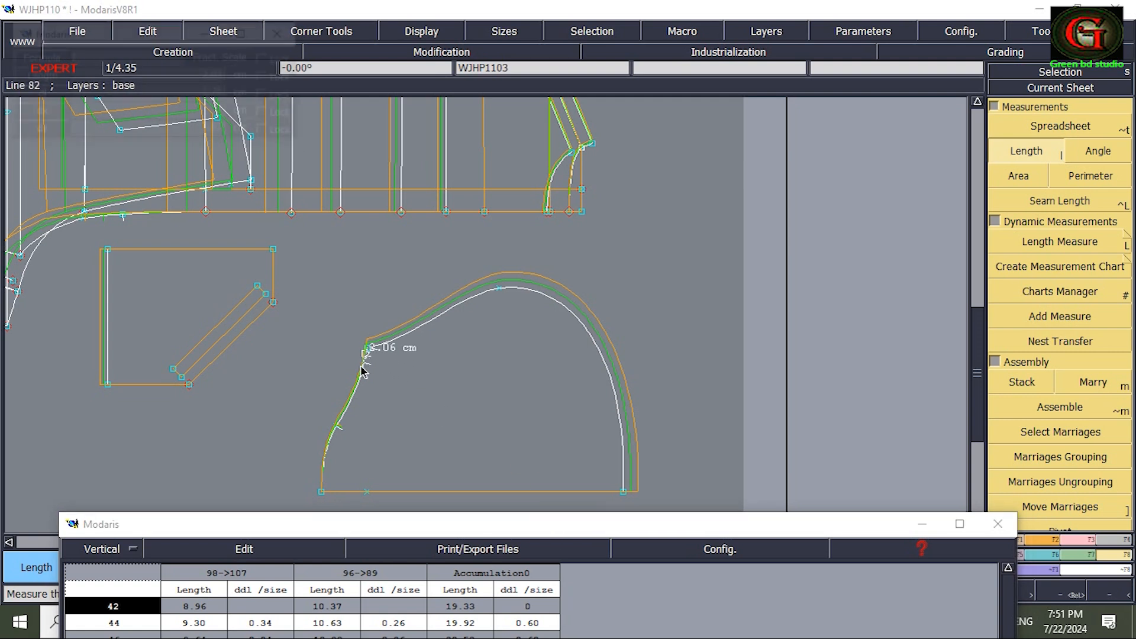
pyautogui.click(322, 491)
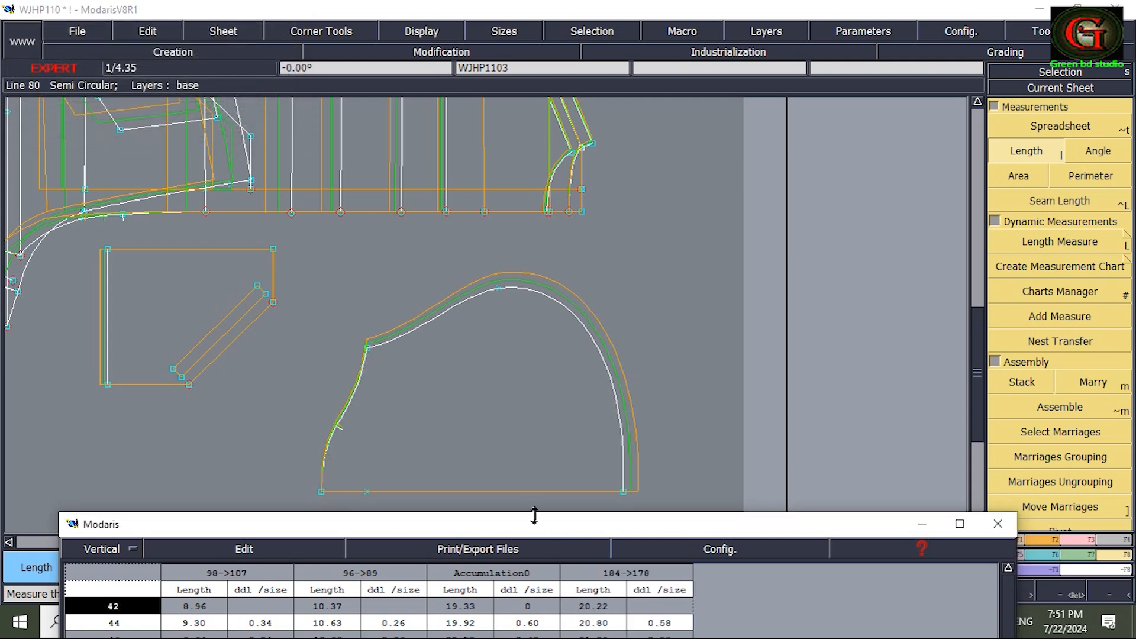
pyautogui.moveTo(534, 515); pyautogui.dragTo(590, 268)
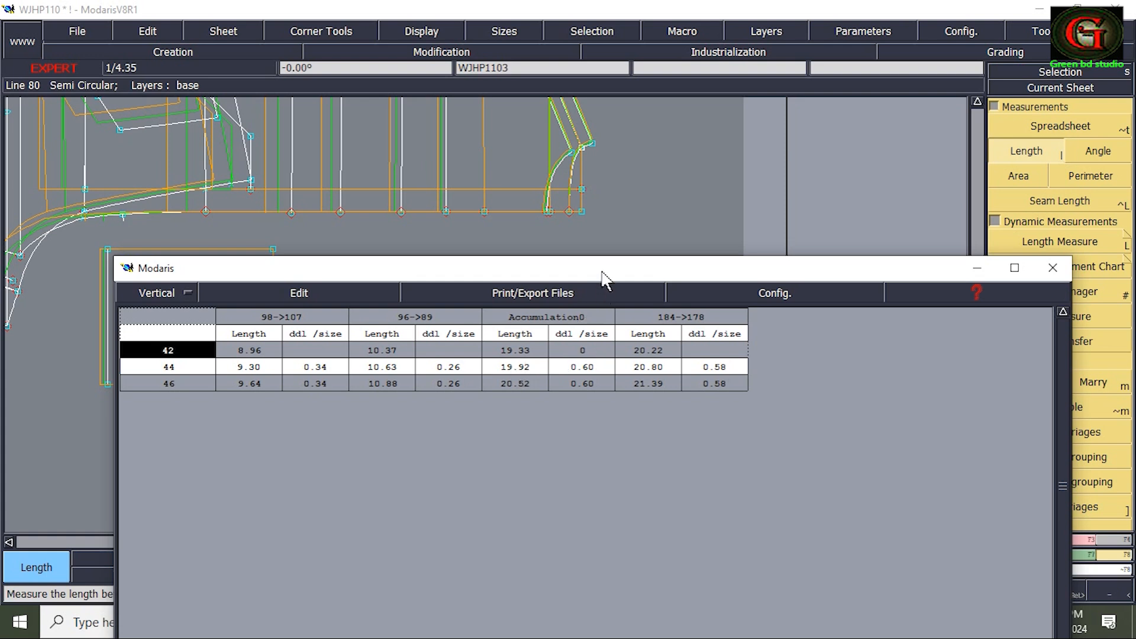
pyautogui.moveTo(604, 274); pyautogui.dragTo(604, 543)
# - Add a dynamic length measure to the hood's neck edge and display only the base size 42
pyautogui.moveTo(307, 317); pyautogui.dragTo(379, 519)
pyautogui.hotkey('shift', 'l')
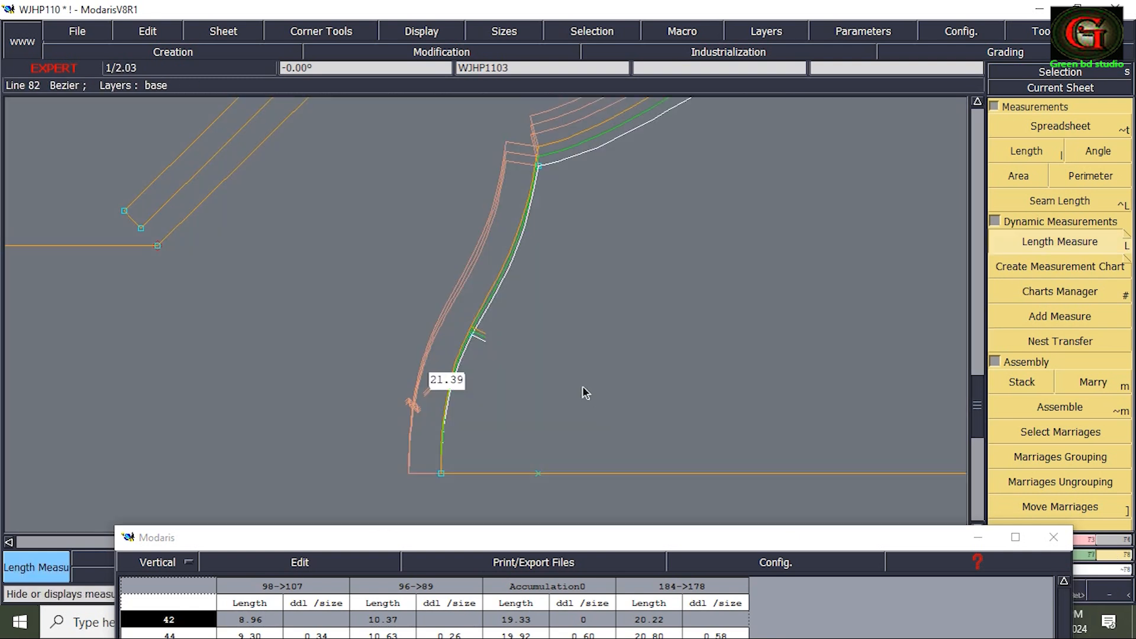
pyautogui.click(584, 392)
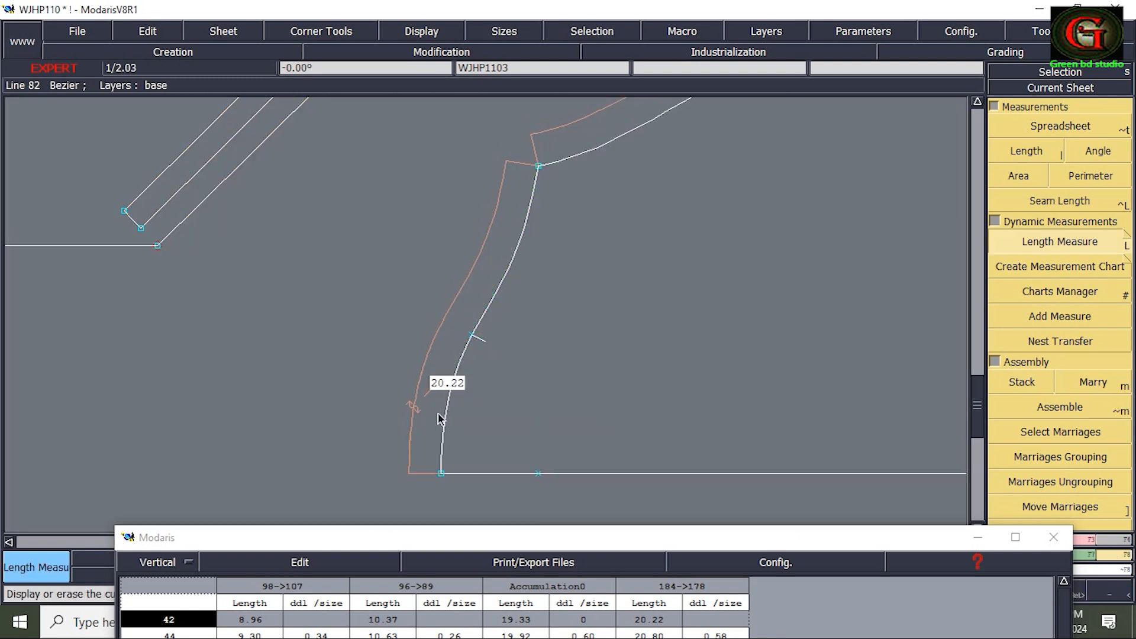
pyautogui.click(441, 51)
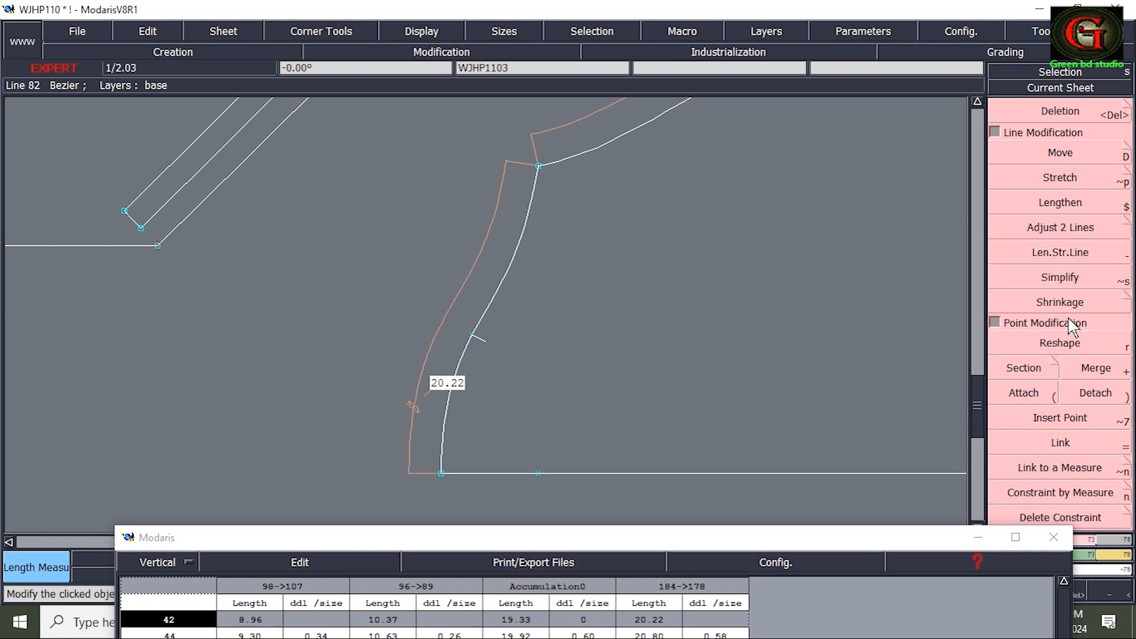
pyautogui.click(1060, 154)
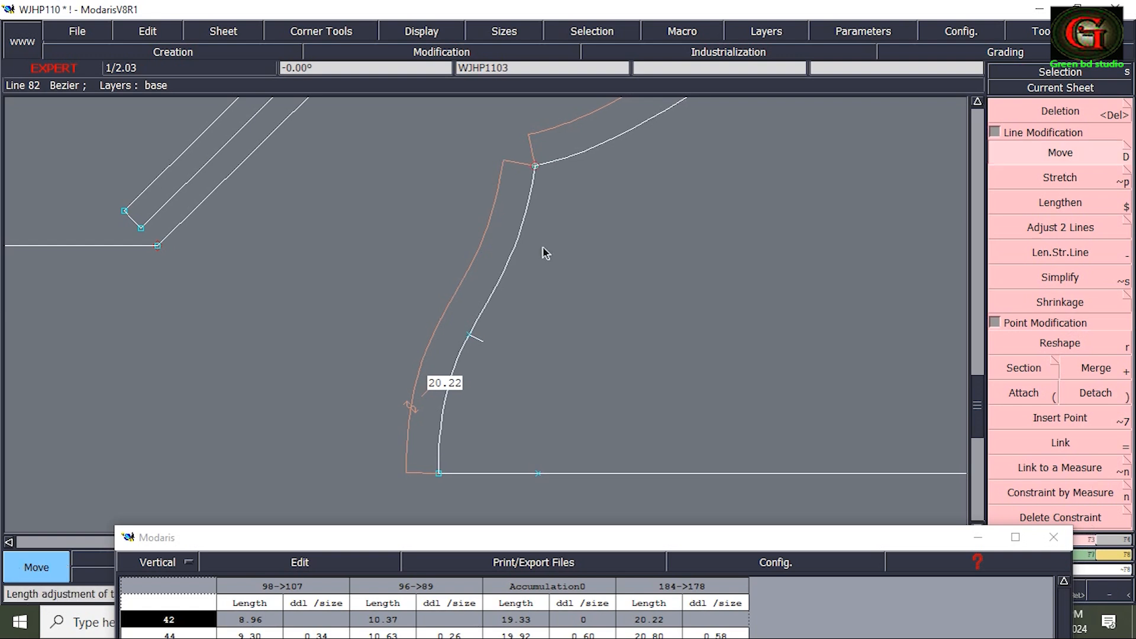
pyautogui.hotkey('ctrl', 'z')
# - Pin the end points and move the upper corner of the hood's neck edge down until the edge measures about 19.28 cm
pyautogui.press('s')
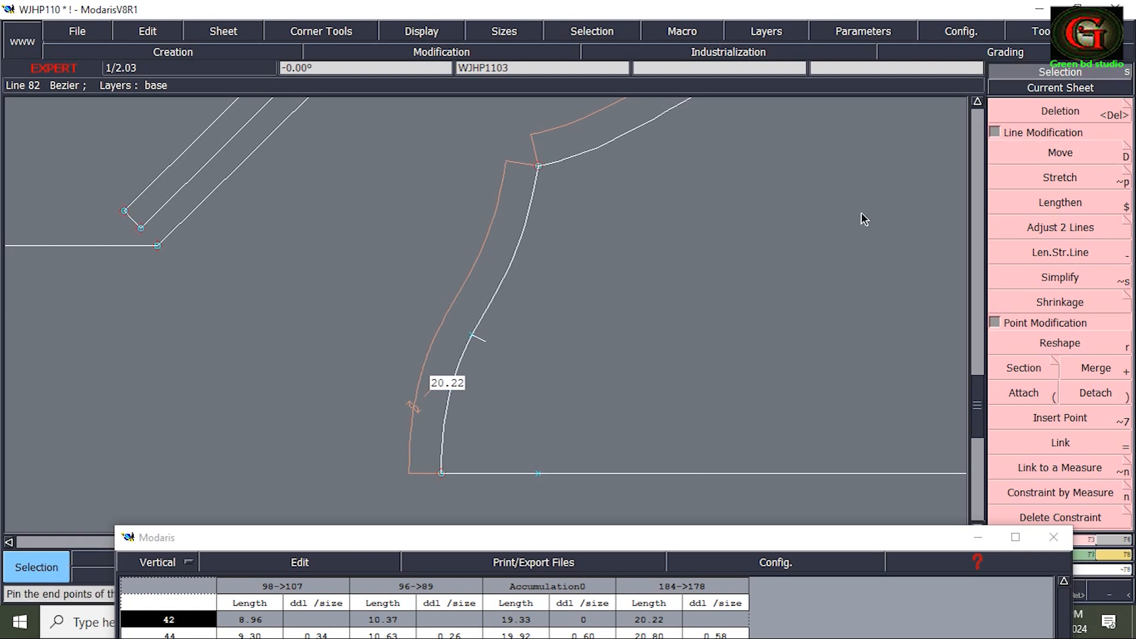
pyautogui.click(1037, 158)
pyautogui.click(539, 166)
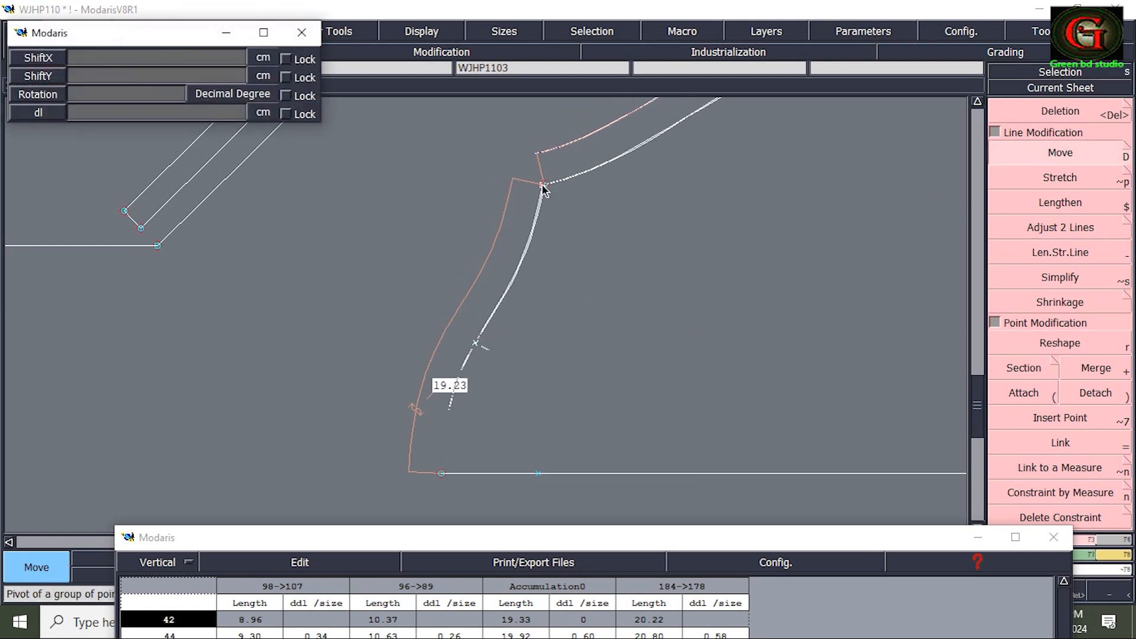
pyautogui.click(545, 188)
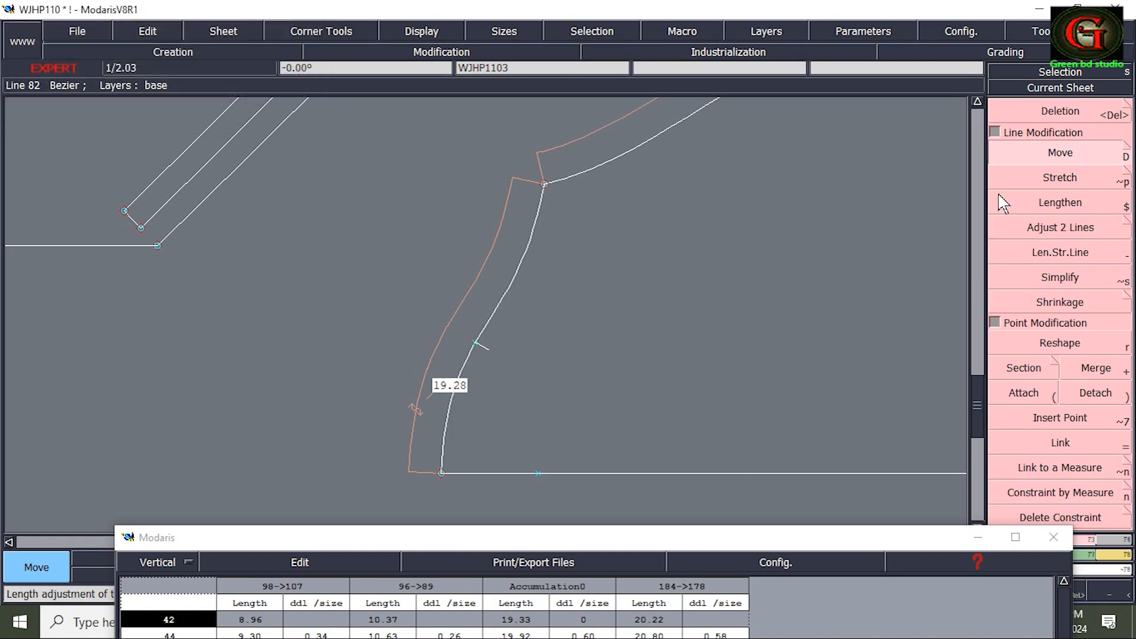
# - Measure the hood's neck edge again and compare it with the accumulated neckline lengths in the spreadsheet for sizes 42, 44 and 46
pyautogui.click(977, 102)
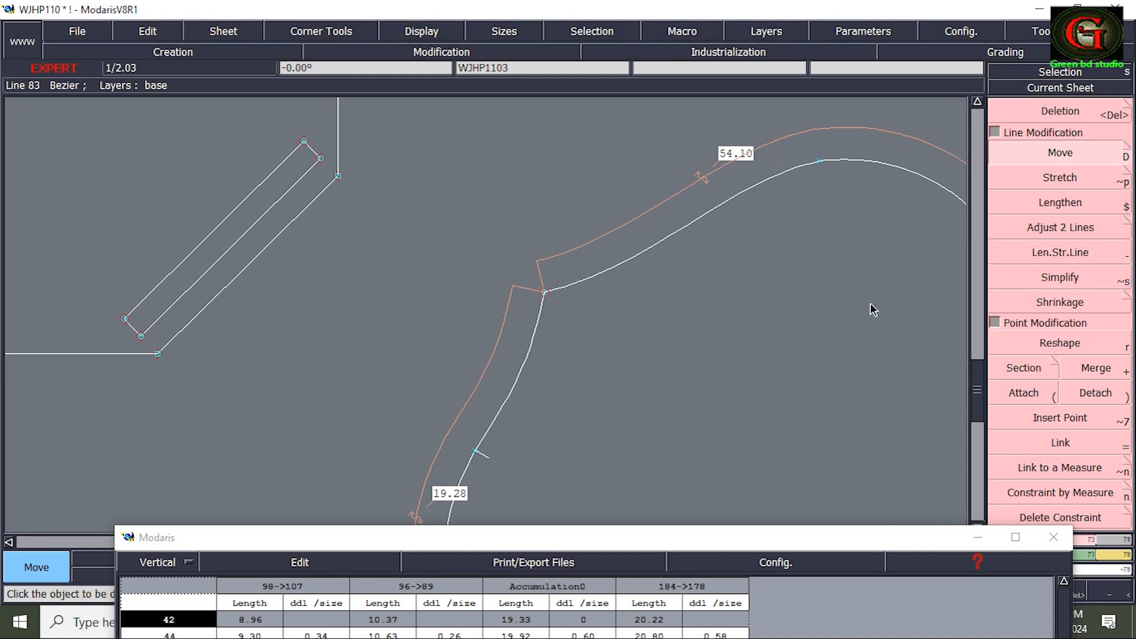
pyautogui.scroll(-4, 979, 413)
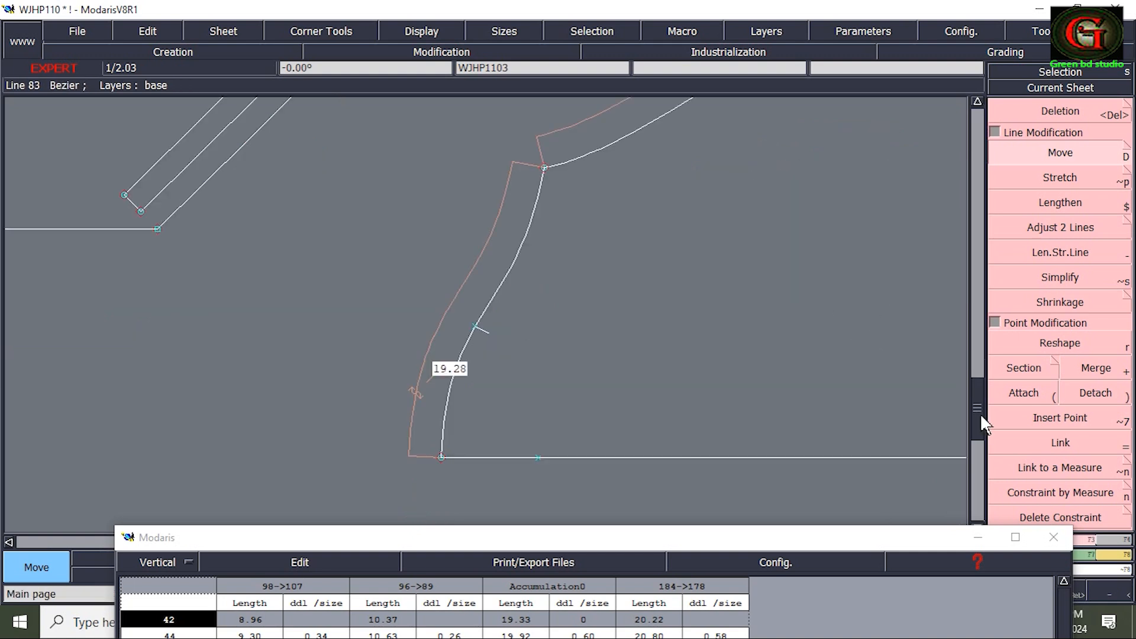
pyautogui.click(1111, 556)
pyautogui.click(1020, 157)
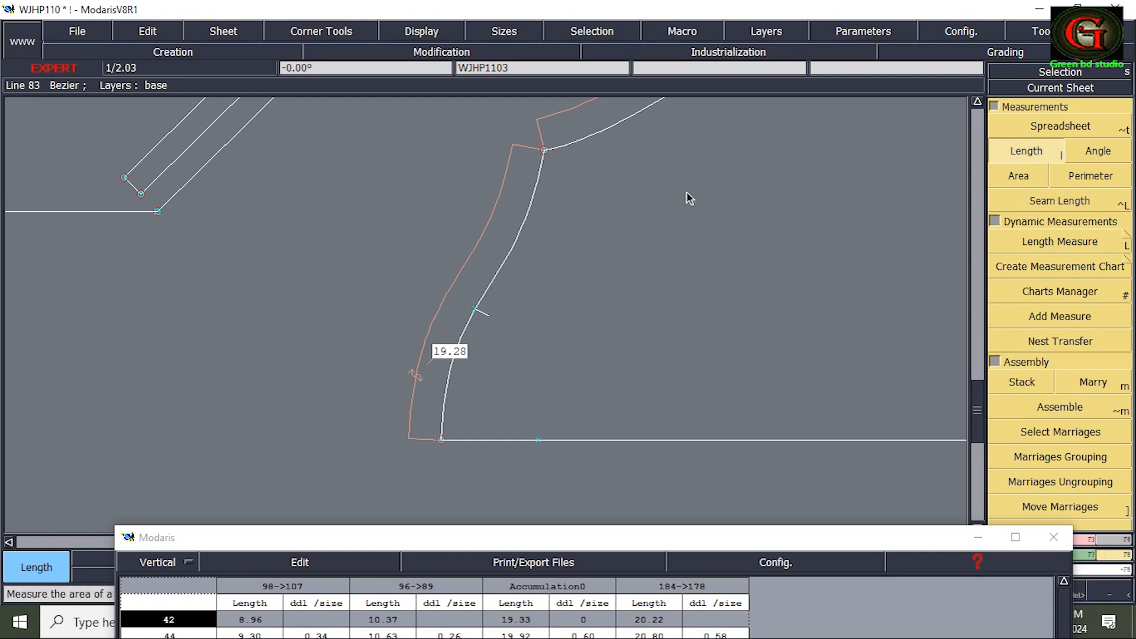
pyautogui.click(545, 150)
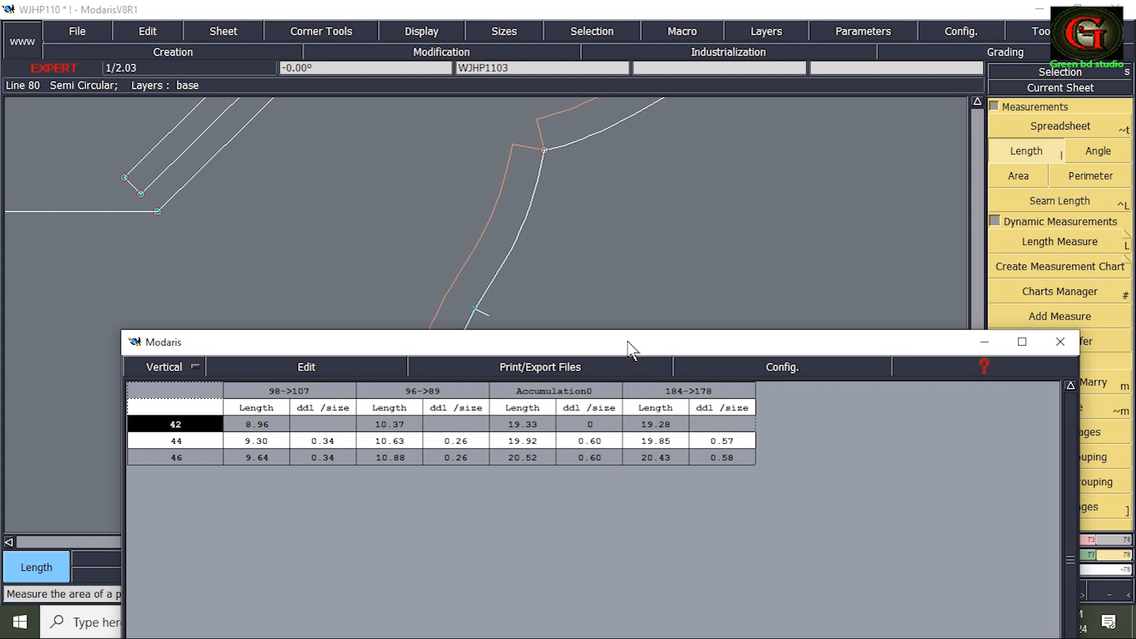
pyautogui.moveTo(632, 348); pyautogui.dragTo(607, 161)
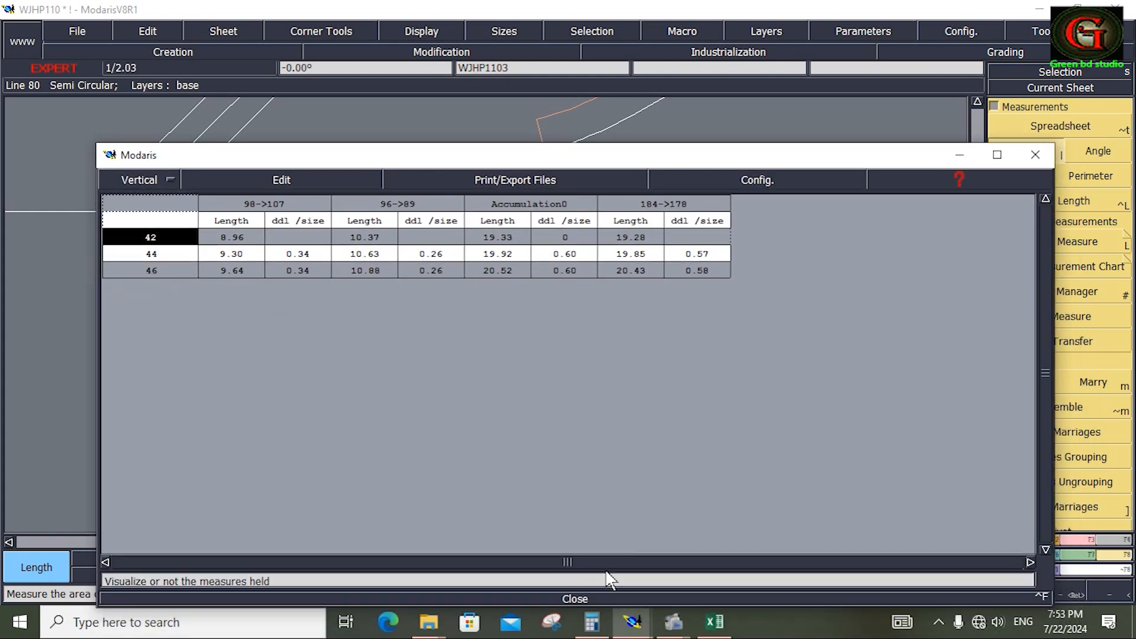
pyautogui.click(575, 599)
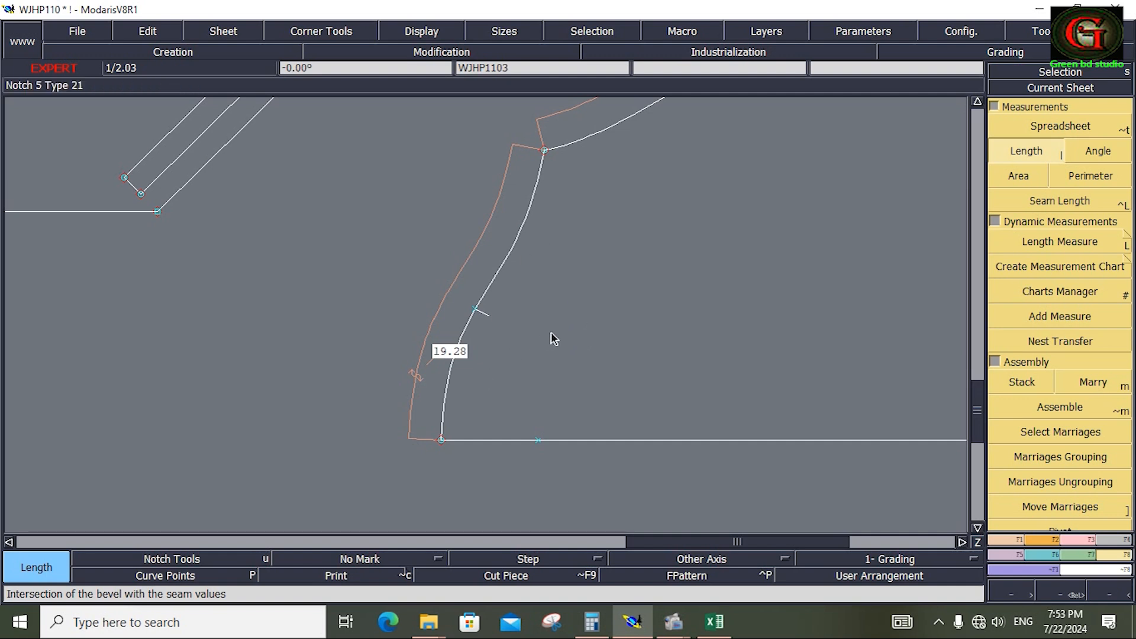
# - Save the WJHP110 model with the shortened hood neck edge, continuing past the validation warnings
pyautogui.press('Home')
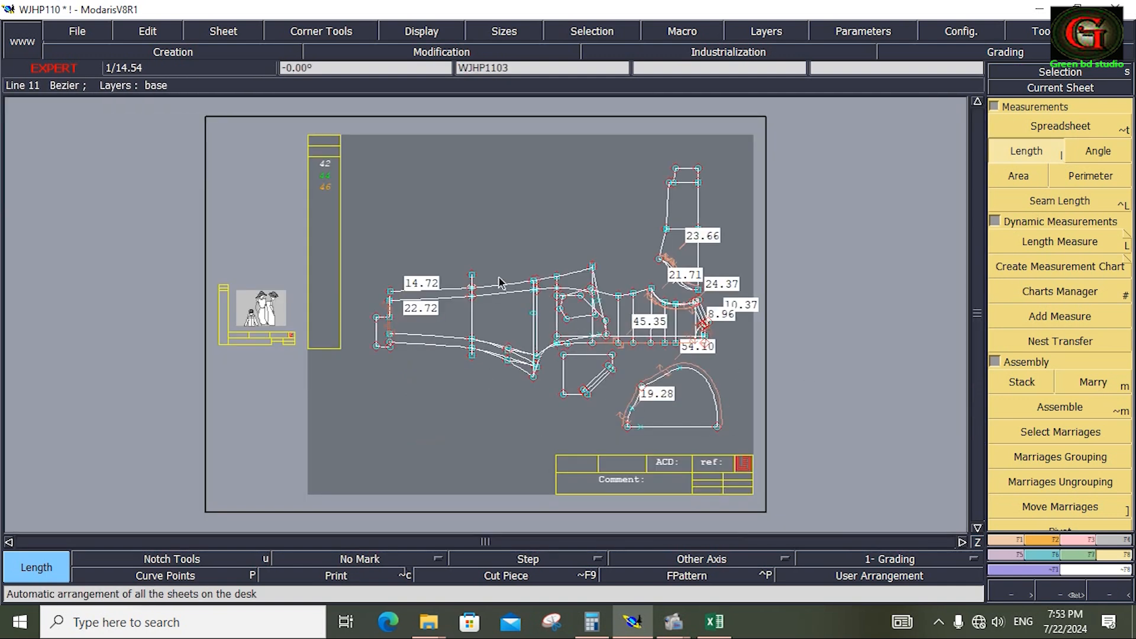
pyautogui.click(93, 30)
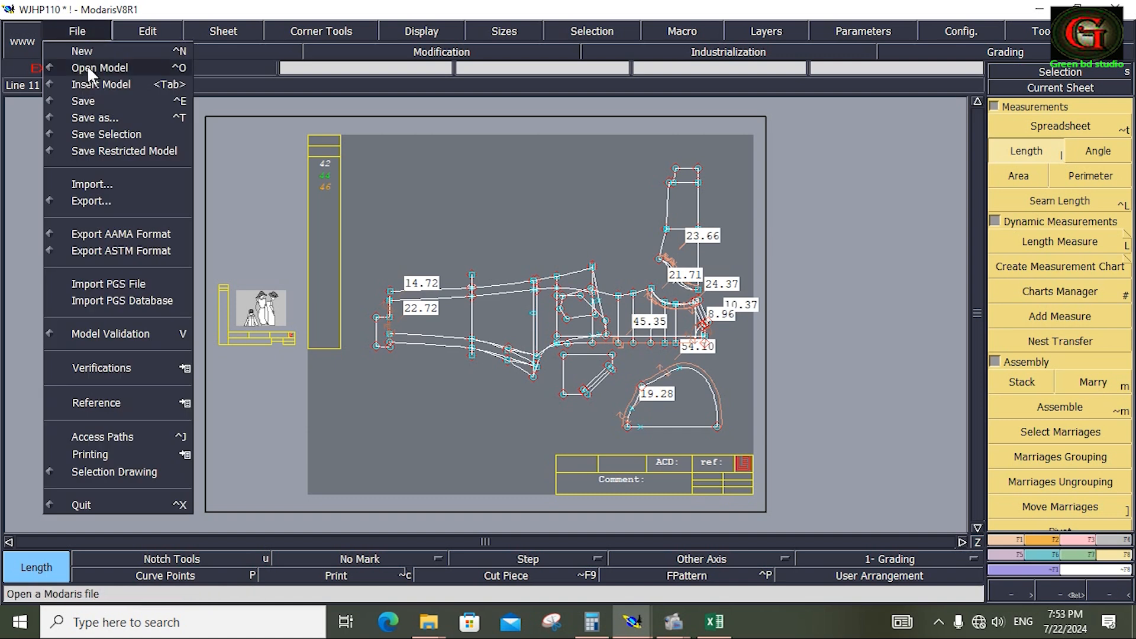
pyautogui.click(85, 101)
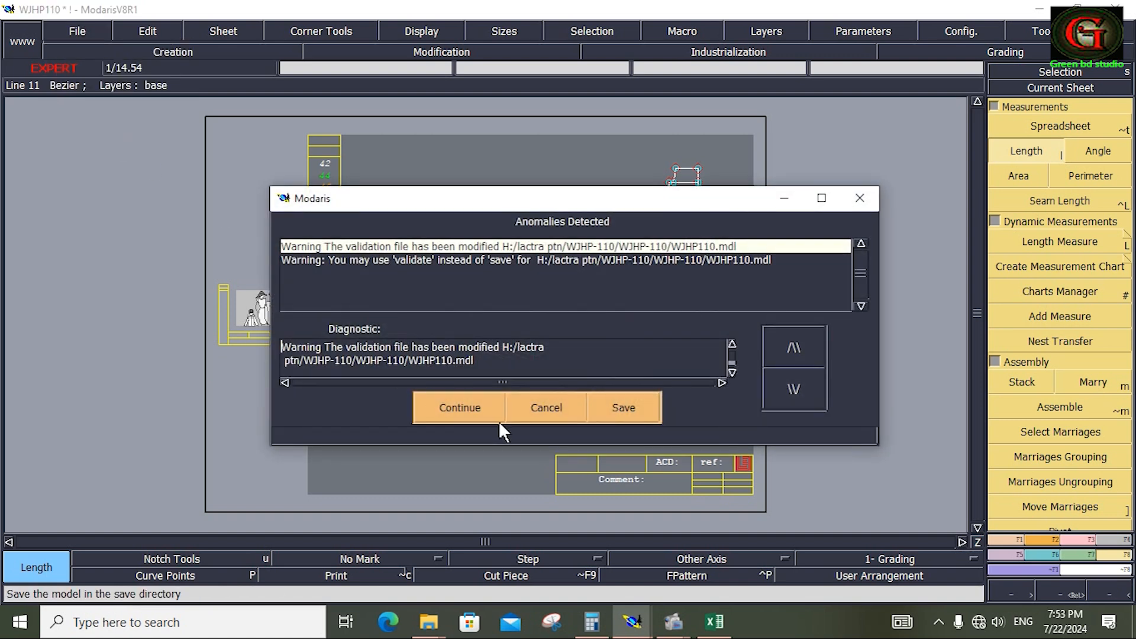
pyautogui.click(476, 407)
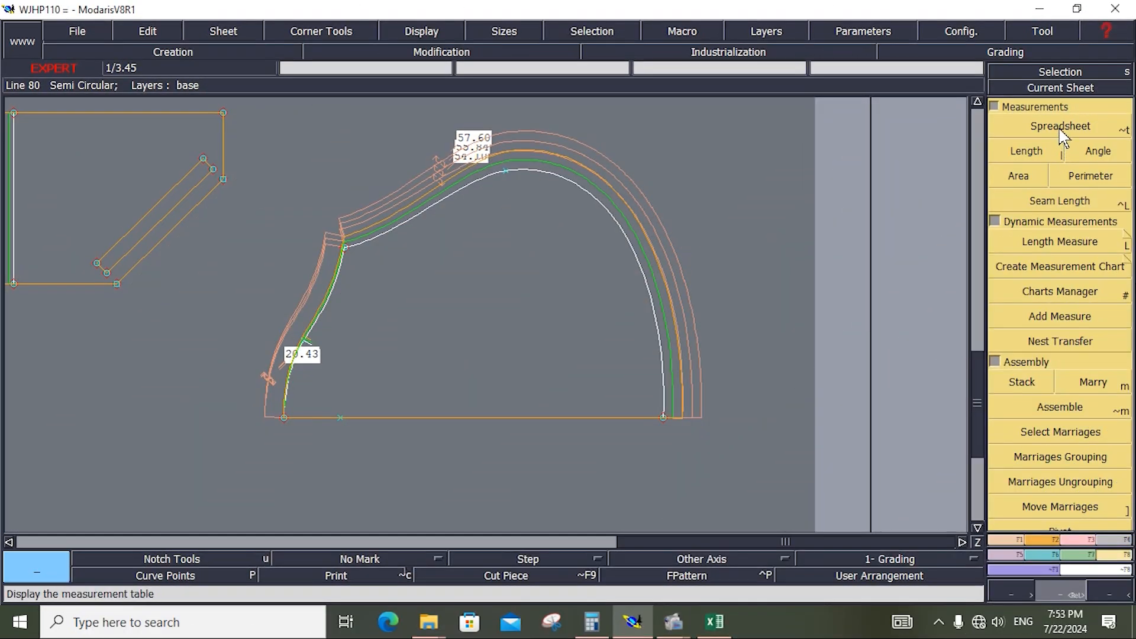
# - Clear the spreadsheet, set the ddy grading of the hood's top curve point to 0.75 for sizes 44 and 46, and check the outer curve's lengths
pyautogui.click(1089, 125)
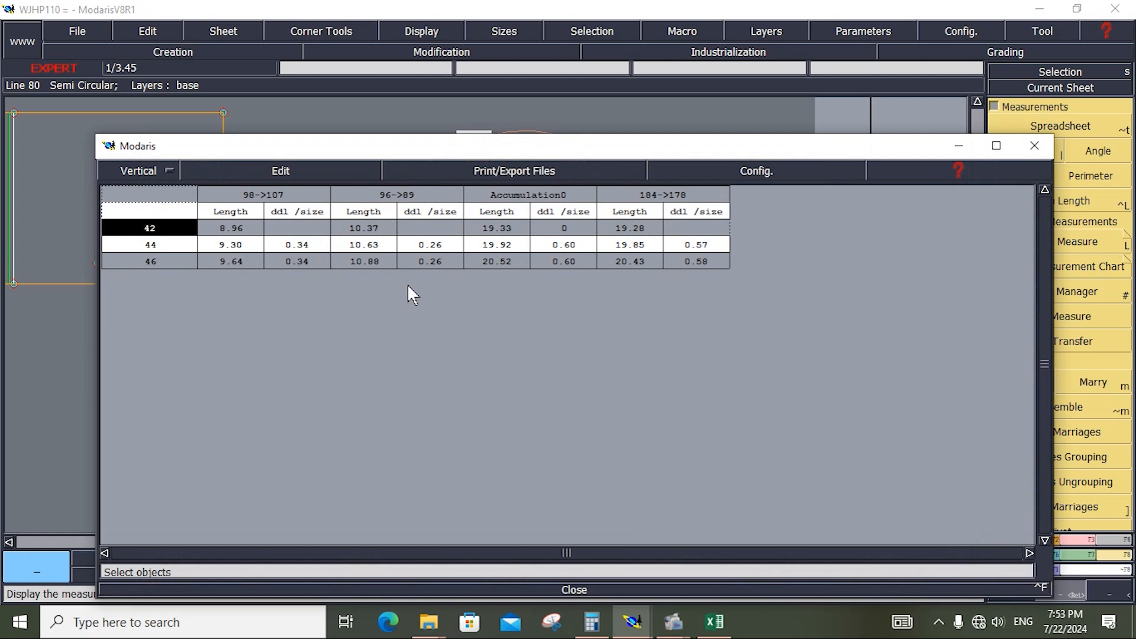
pyautogui.click(283, 172)
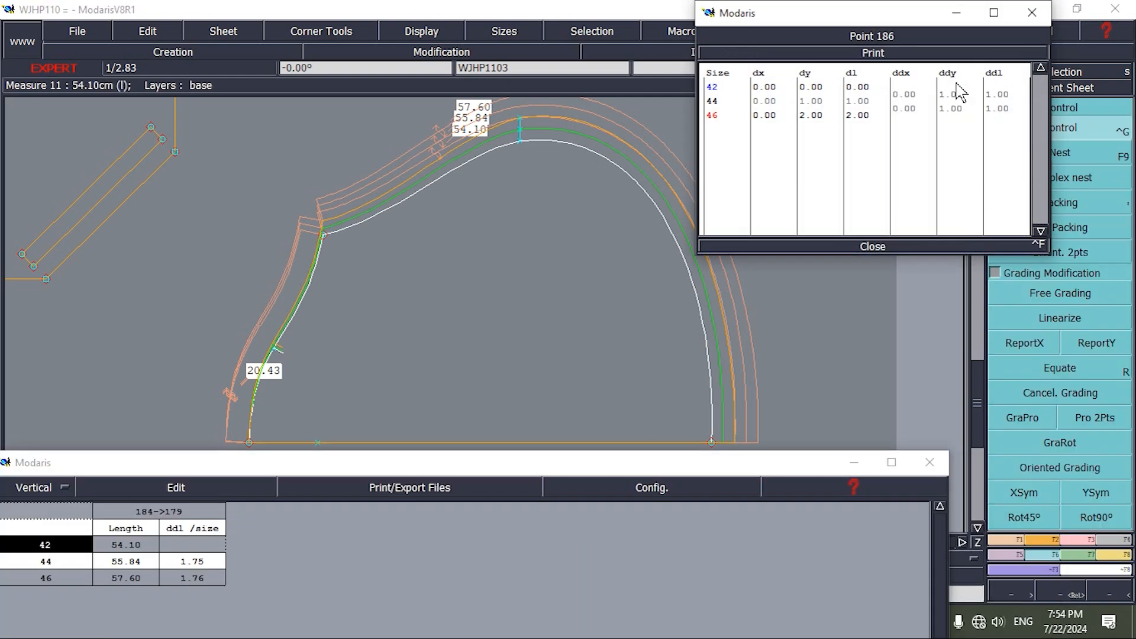
pyautogui.moveTo(960, 94); pyautogui.dragTo(962, 112)
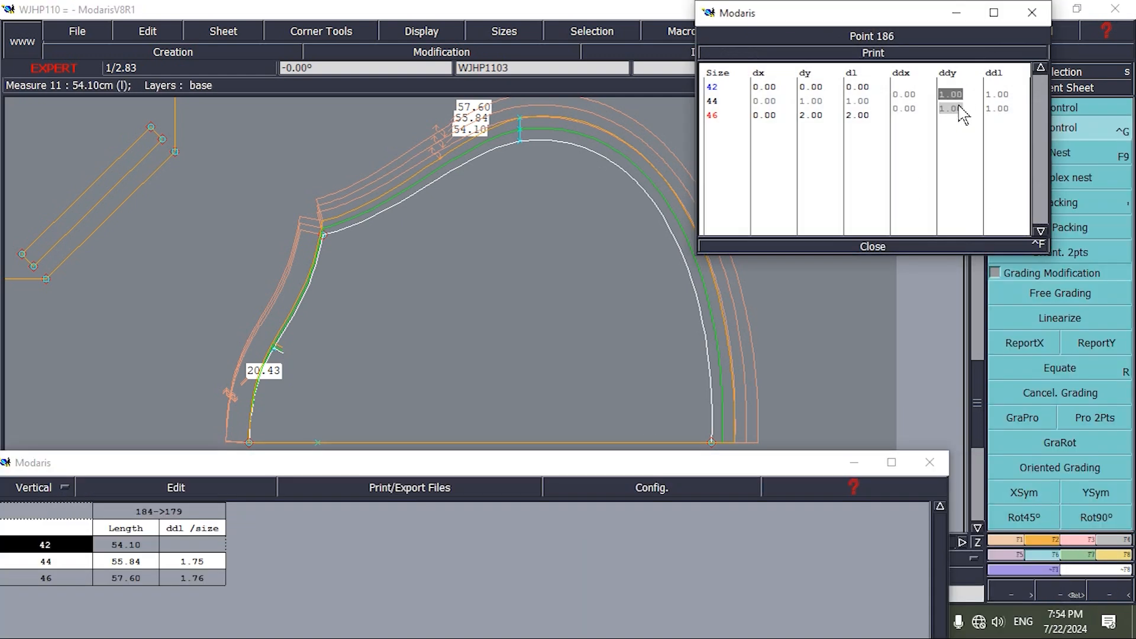
pyautogui.write('.75')
pyautogui.press('Return')
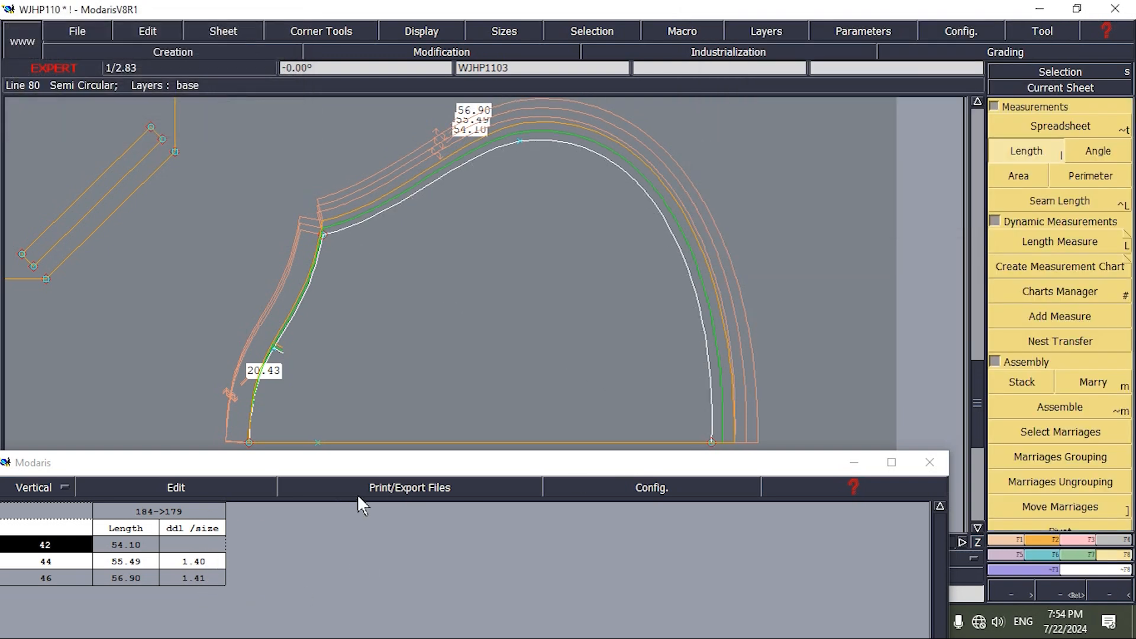
pyautogui.moveTo(368, 471); pyautogui.dragTo(410, 137)
pyautogui.click(508, 563)
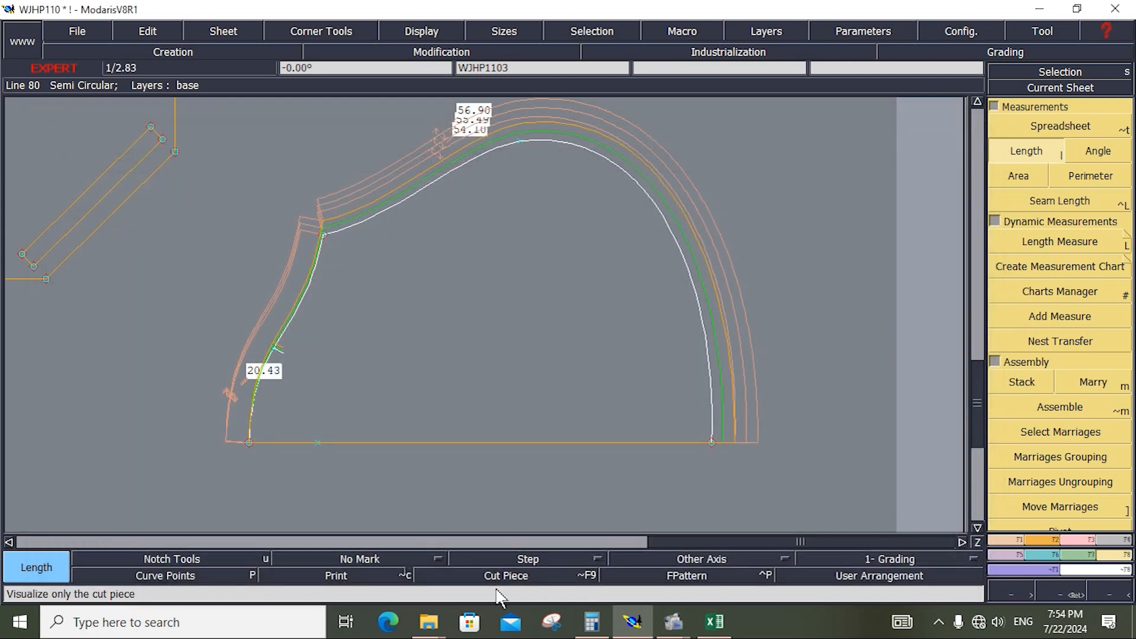
# - Save the WJHP110 model again with the hood's revised top-point grading, accepting the validation warnings
pyautogui.press('a')
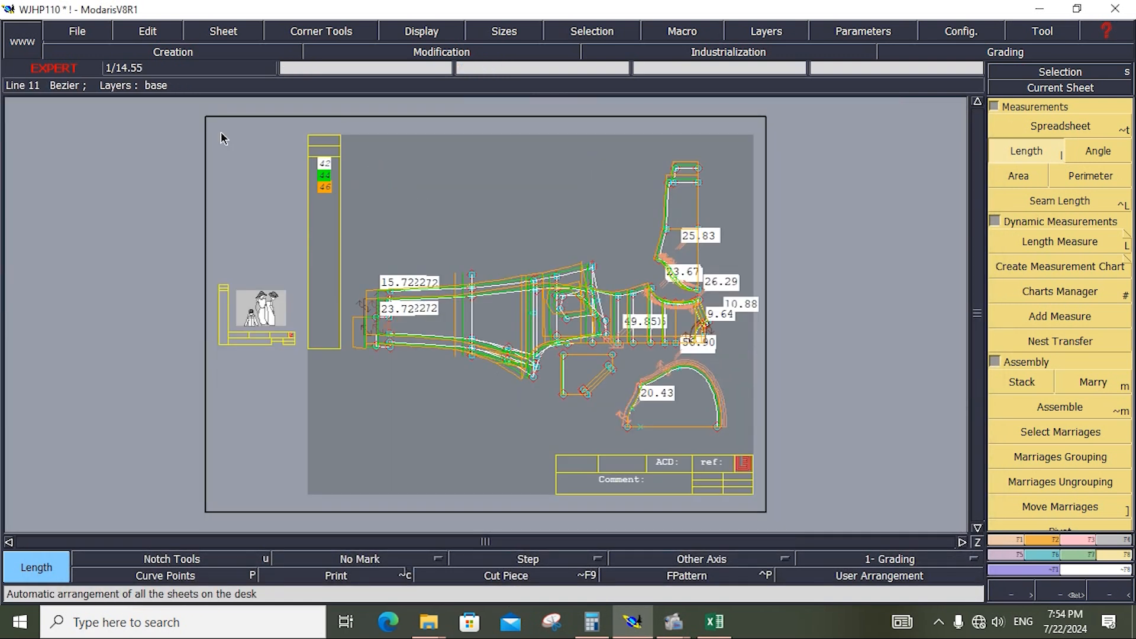
pyautogui.click(94, 29)
pyautogui.click(89, 101)
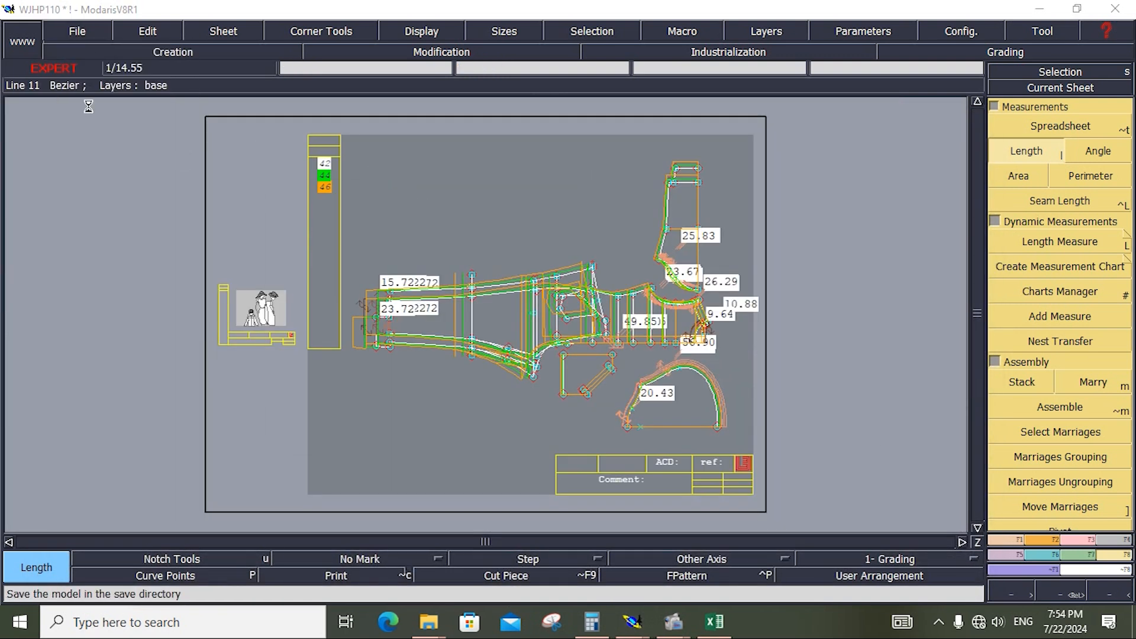
pyautogui.click(468, 412)
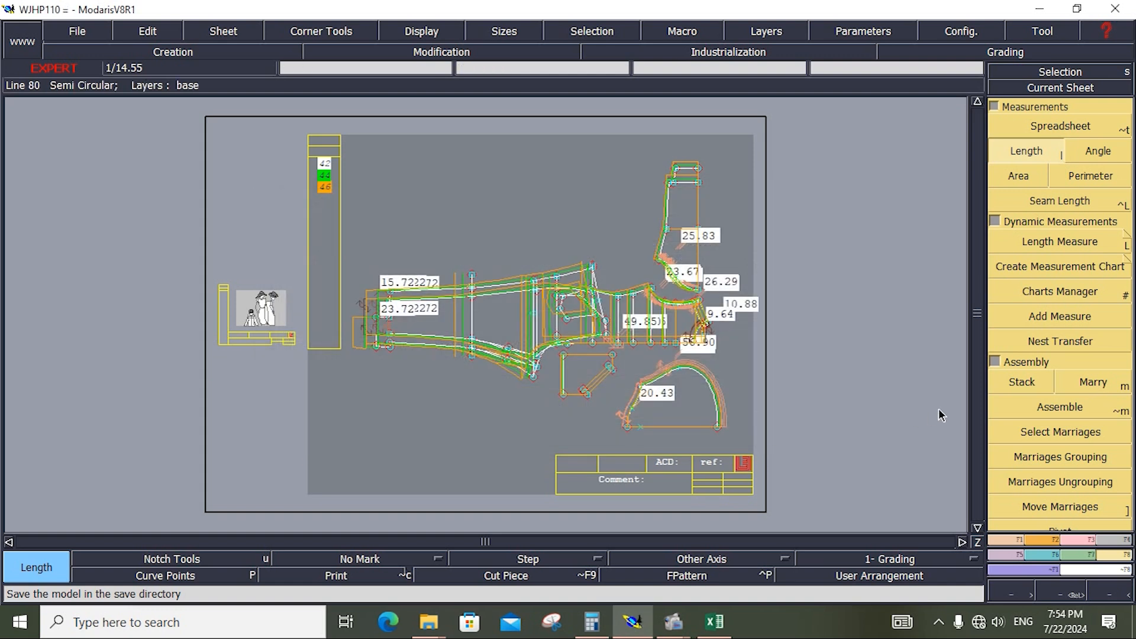